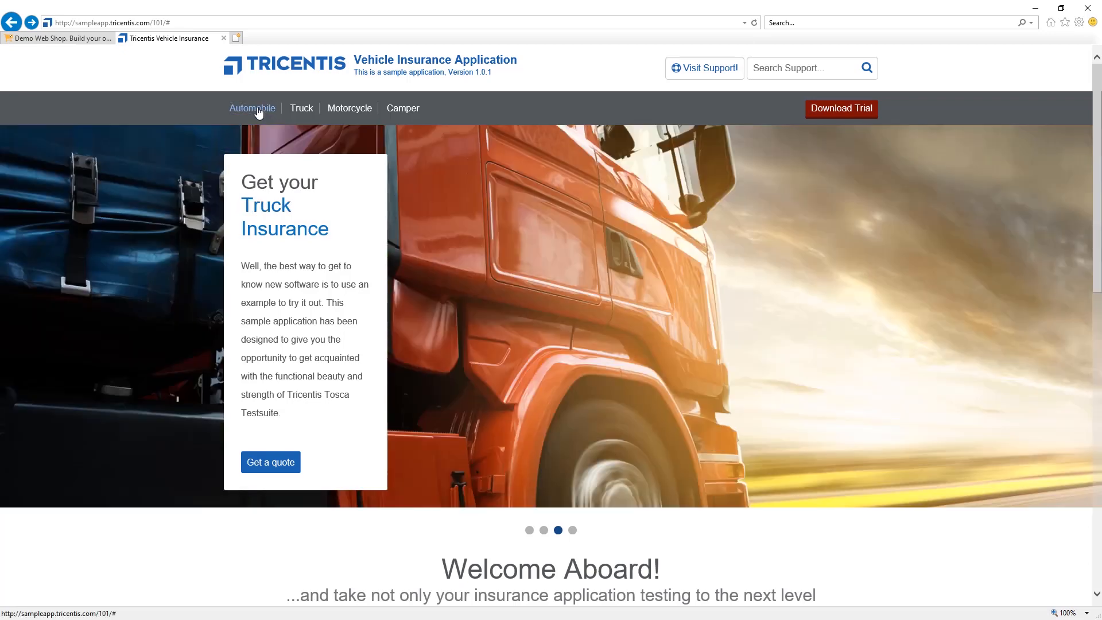
Open the Automobile insurance form in the sample vehicle insurance web application to review its vehicle data fields
left_click(258, 113)
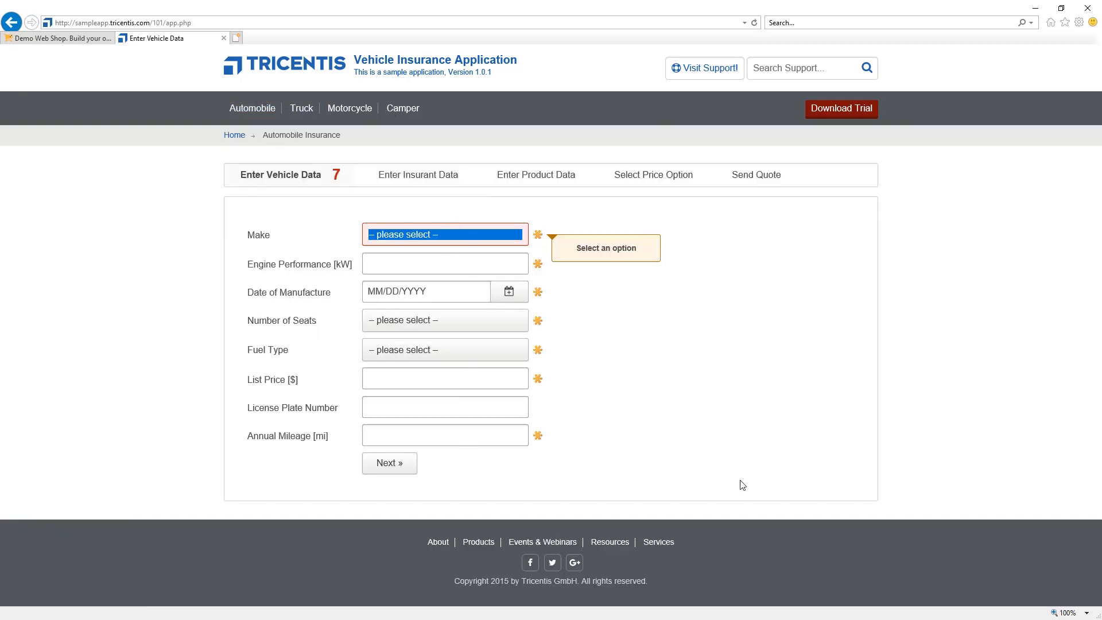
left_click(13, 24)
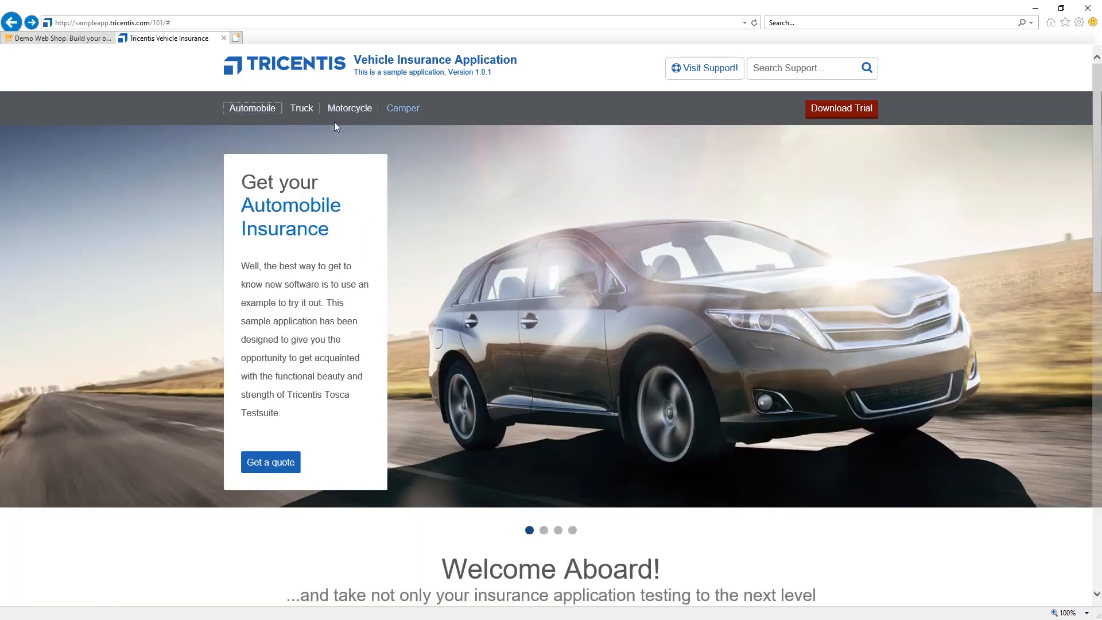
left_click(263, 109)
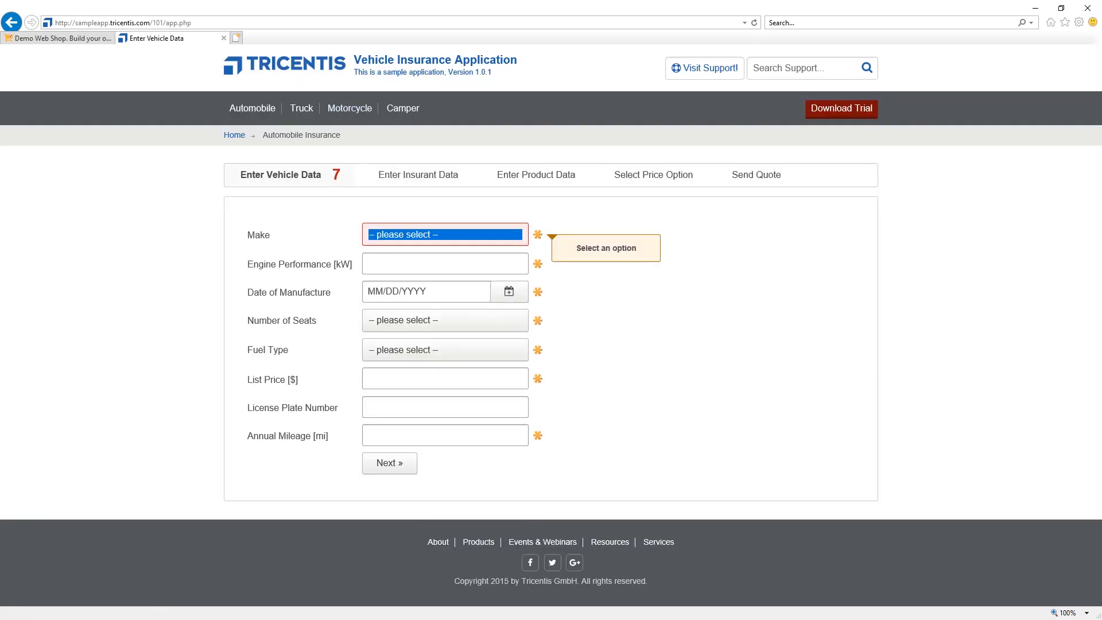
key("alt+Tab")
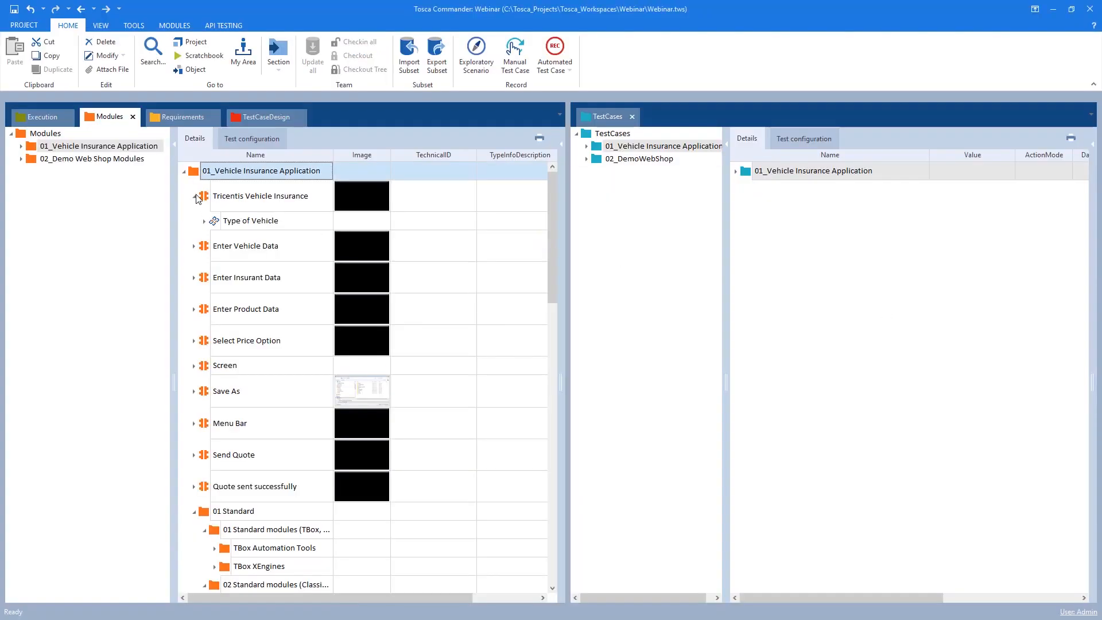
Browse the 01_Vehicle Insurance Application modules and expand the Tricentis Vehicle Insurance and Enter Vehicle Data modules
left_click(44, 155)
left_click(44, 148)
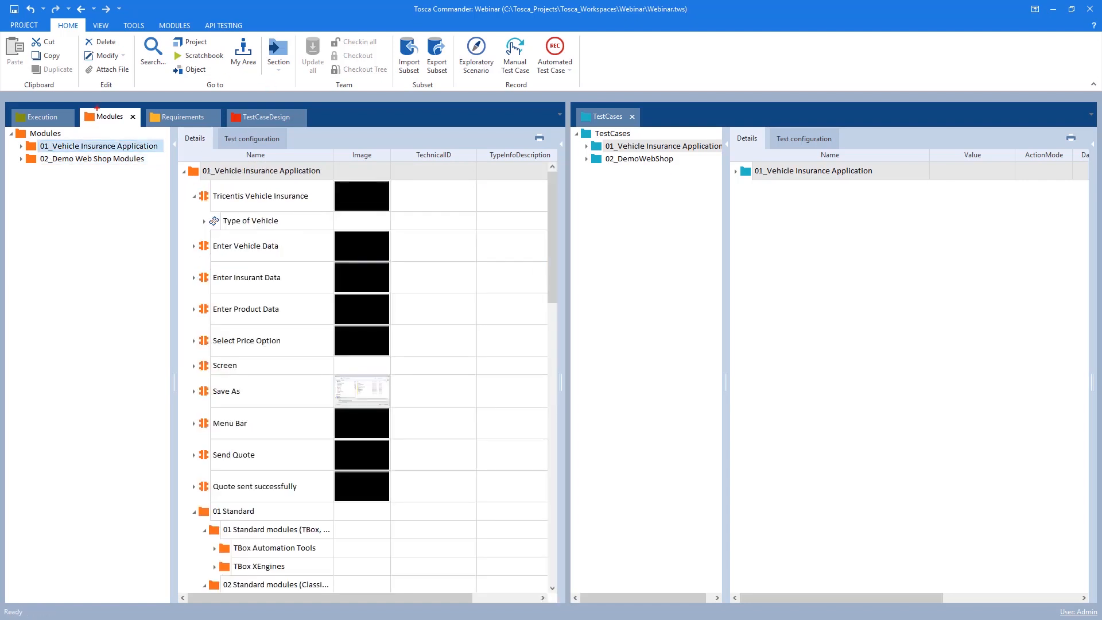
left_click_drag(74, 104, 147, 131)
mouse_move(570, 102)
left_mouse_down()
mouse_move(666, 138)
mouse_move(658, 128)
left_mouse_up()
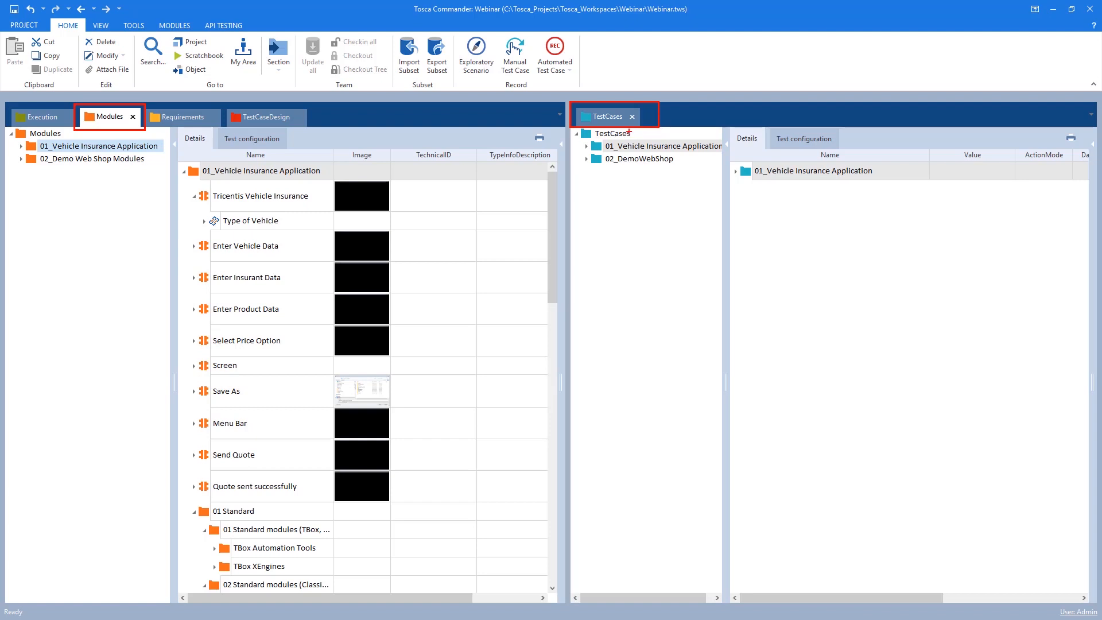
key("Escape")
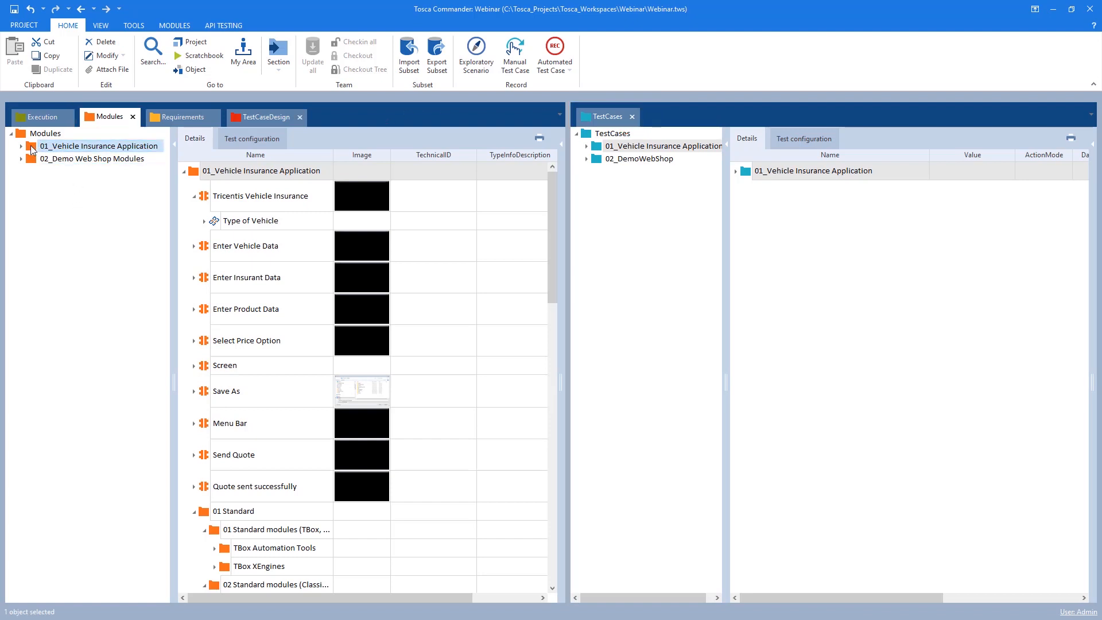
left_click(92, 147)
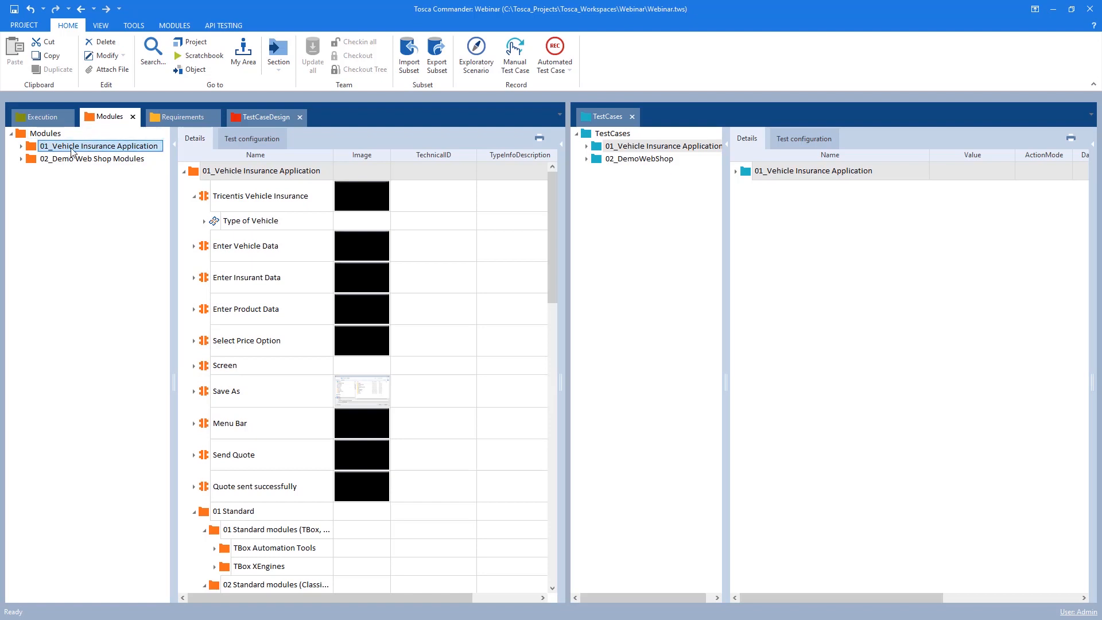
left_click(194, 197)
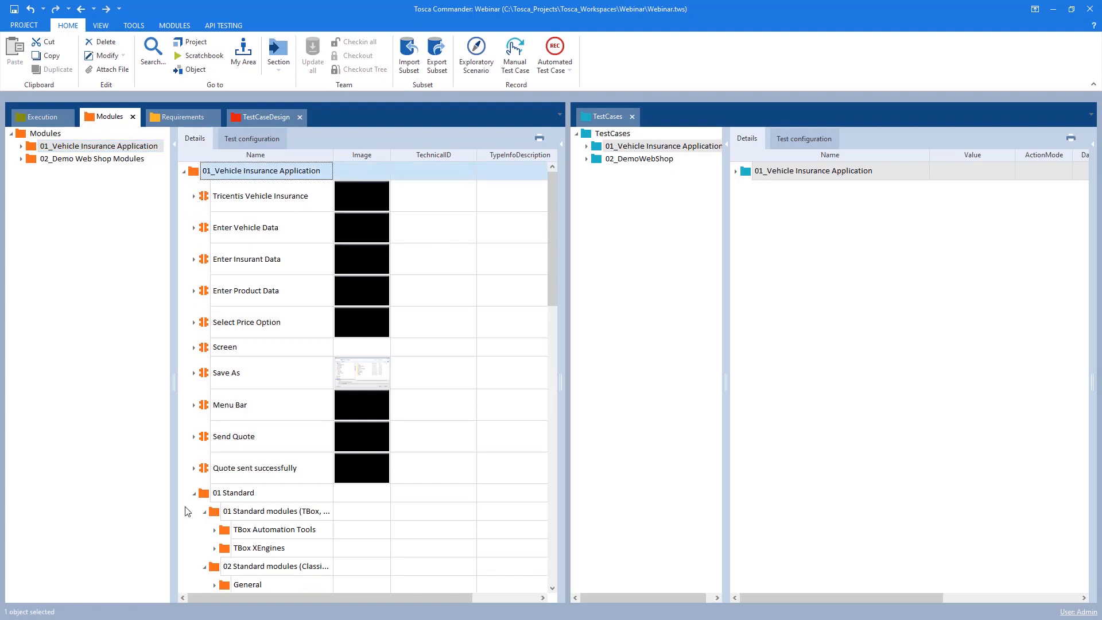
left_click(194, 493)
left_click(194, 196)
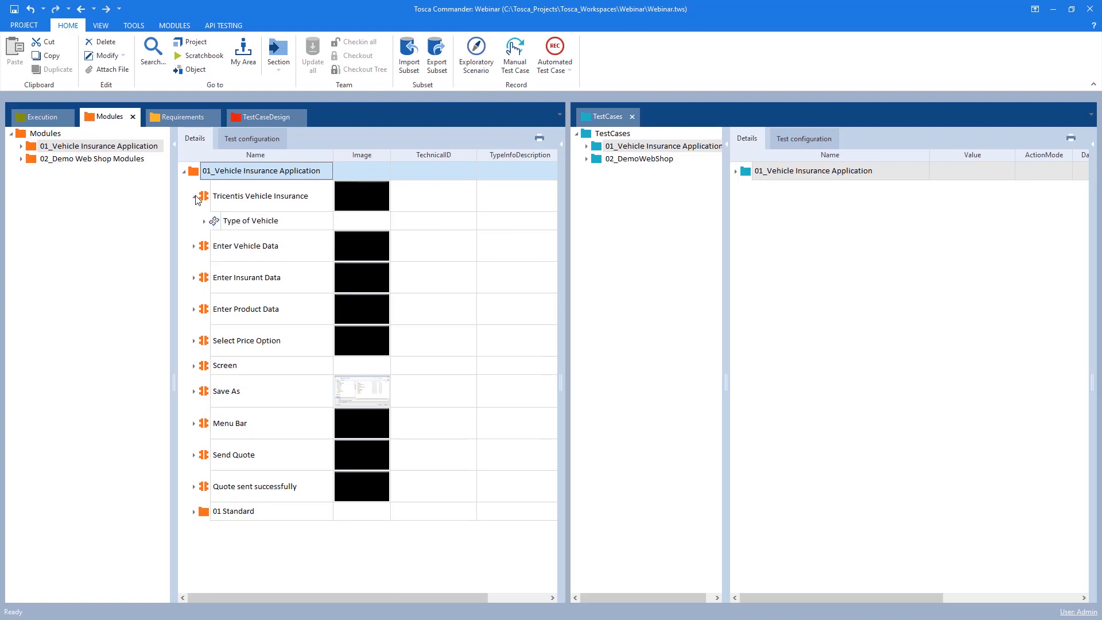
left_click(194, 246)
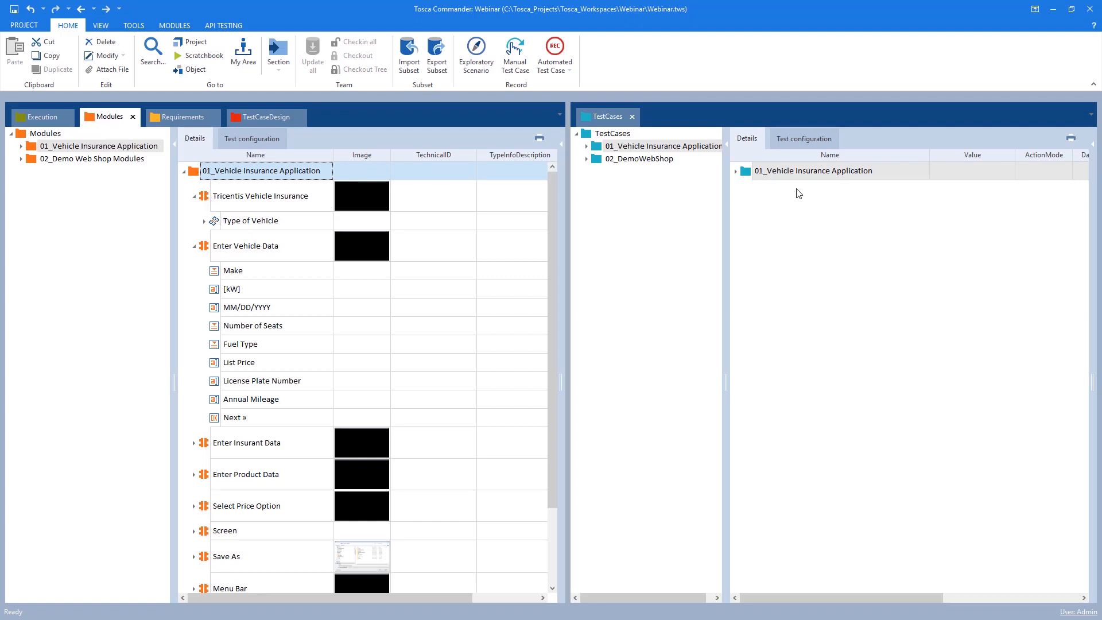
Create a new test case named Sample test in the 01_Vehicle Insurance Application test case folder
left_click(762, 174)
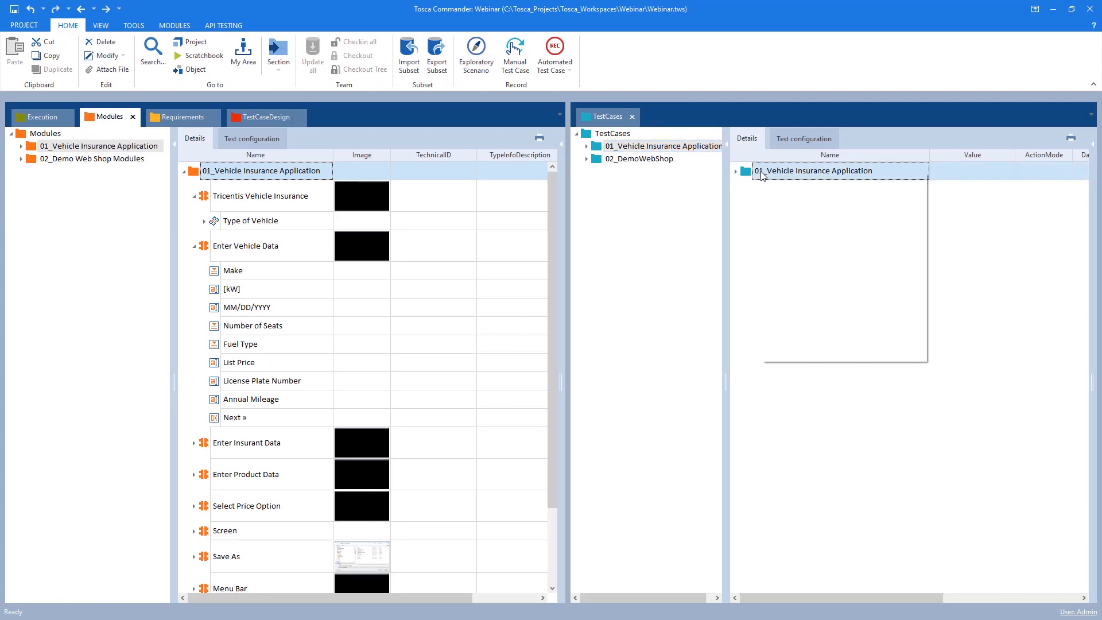
left_click(817, 161)
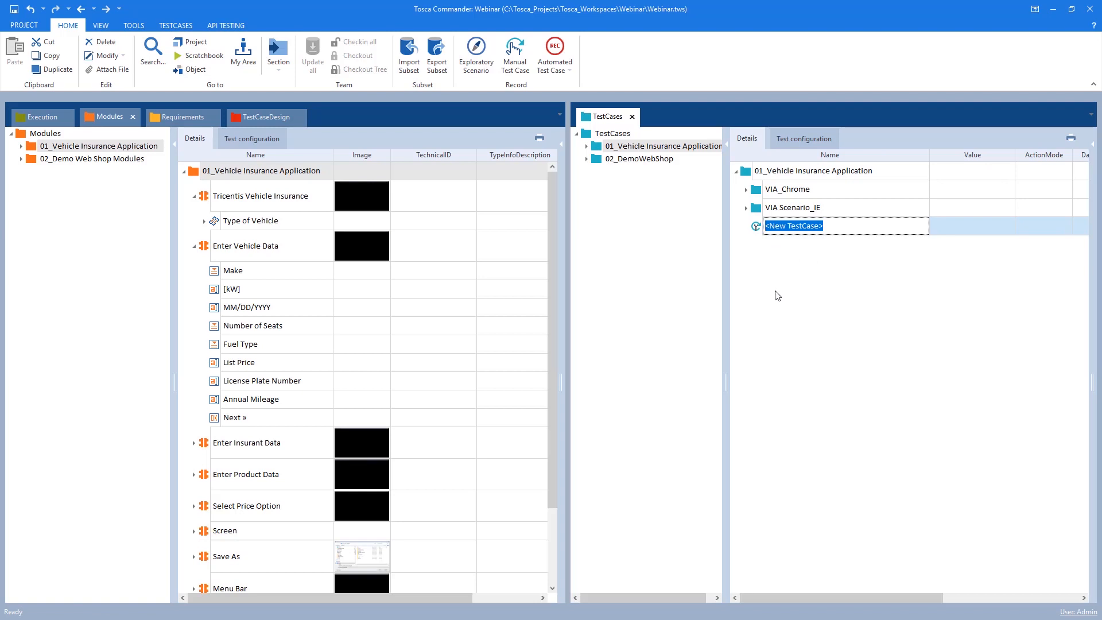
type("Sample test")
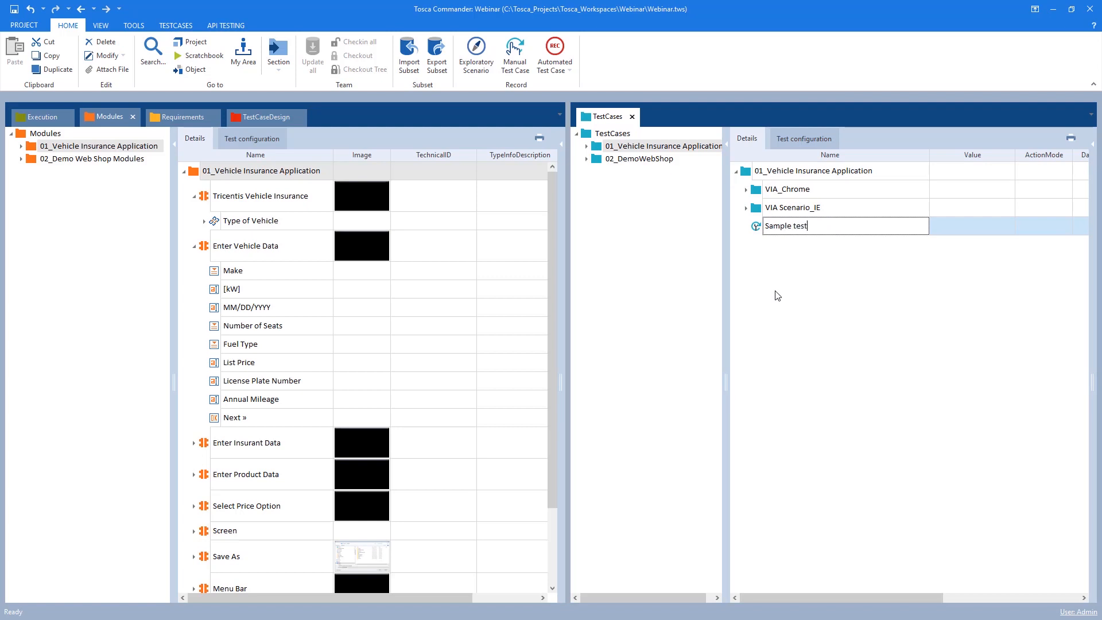
key("Return")
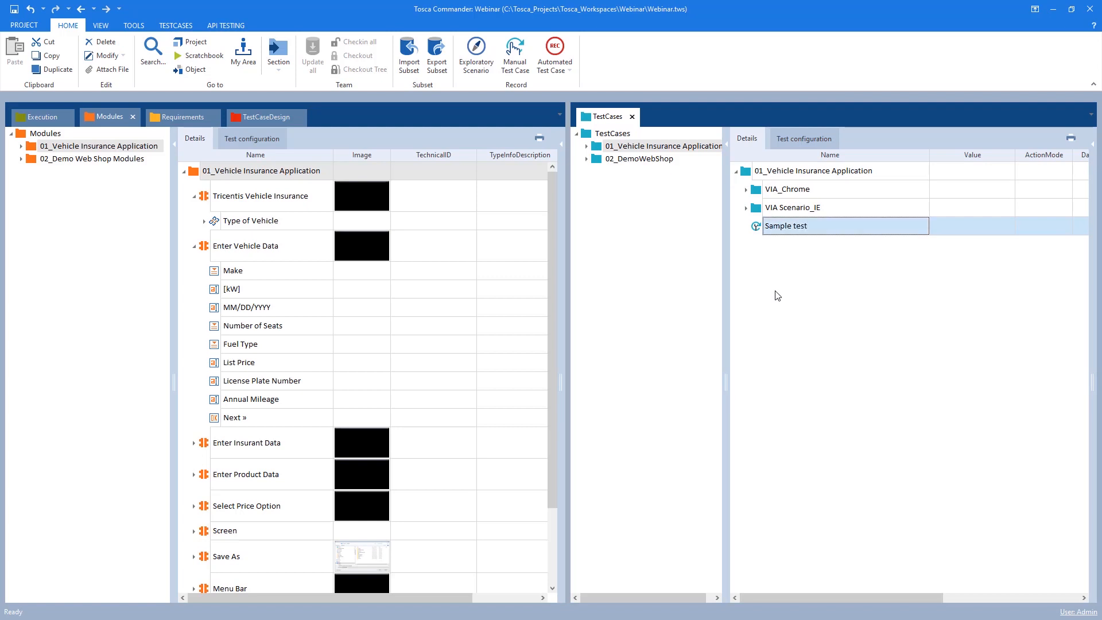
Add the Tricentis Vehicle Insurance and Enter Vehicle Data modules as test steps to Sample test
left_click_drag(213, 203, 778, 227)
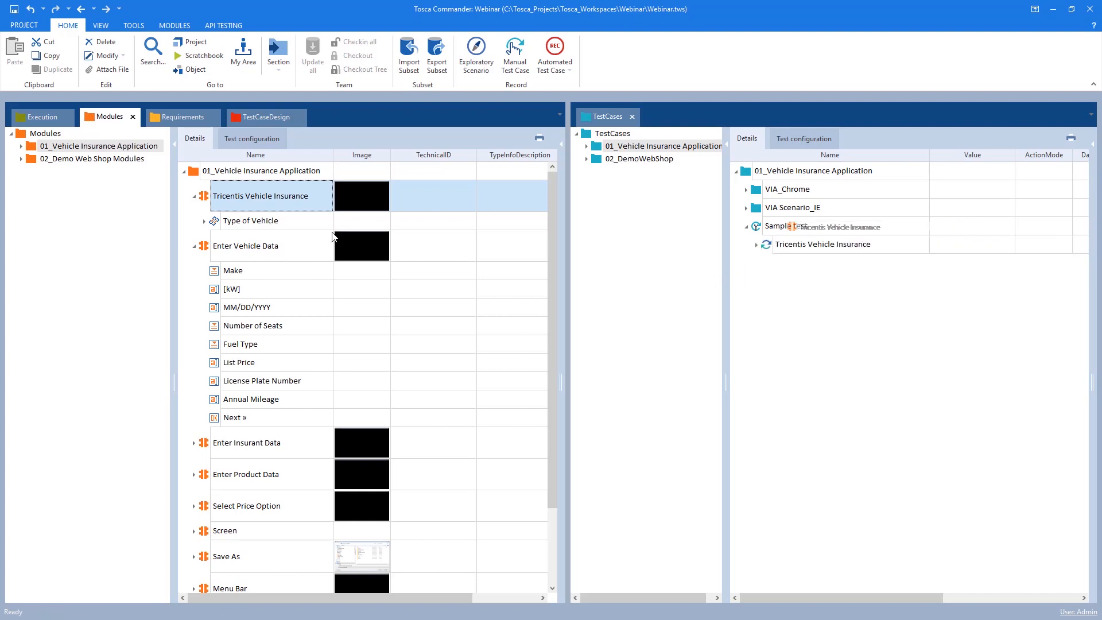
left_click(450, 240)
left_click_drag(451, 241, 756, 271)
left_click(756, 244)
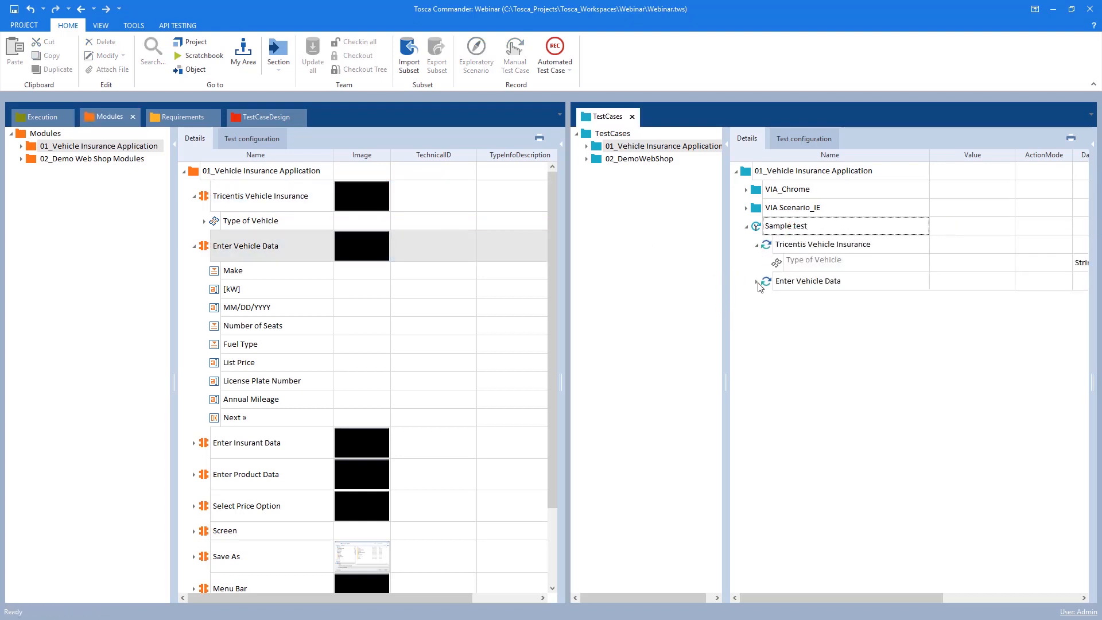
left_click(757, 281)
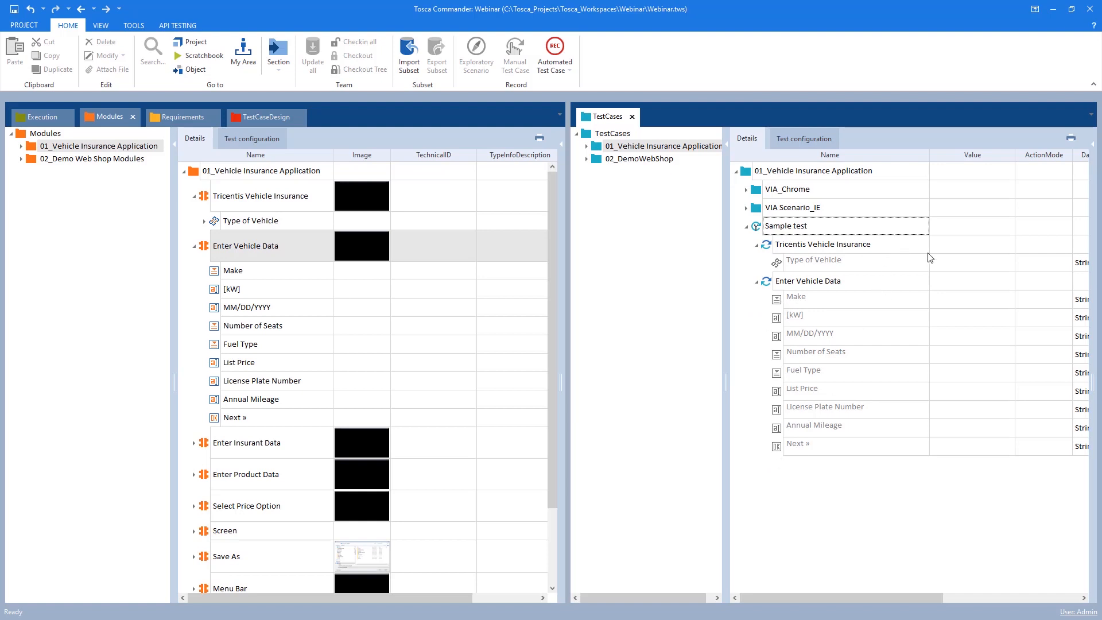
Set the Type of Vehicle value to Automobile
left_click(970, 263)
left_click(995, 264)
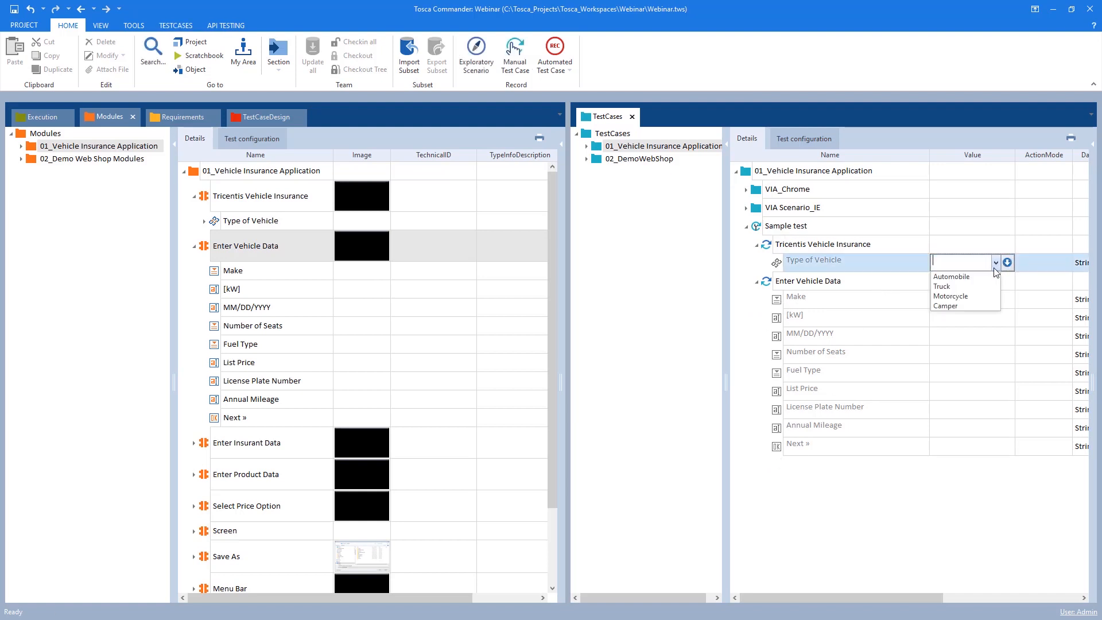
left_click(953, 277)
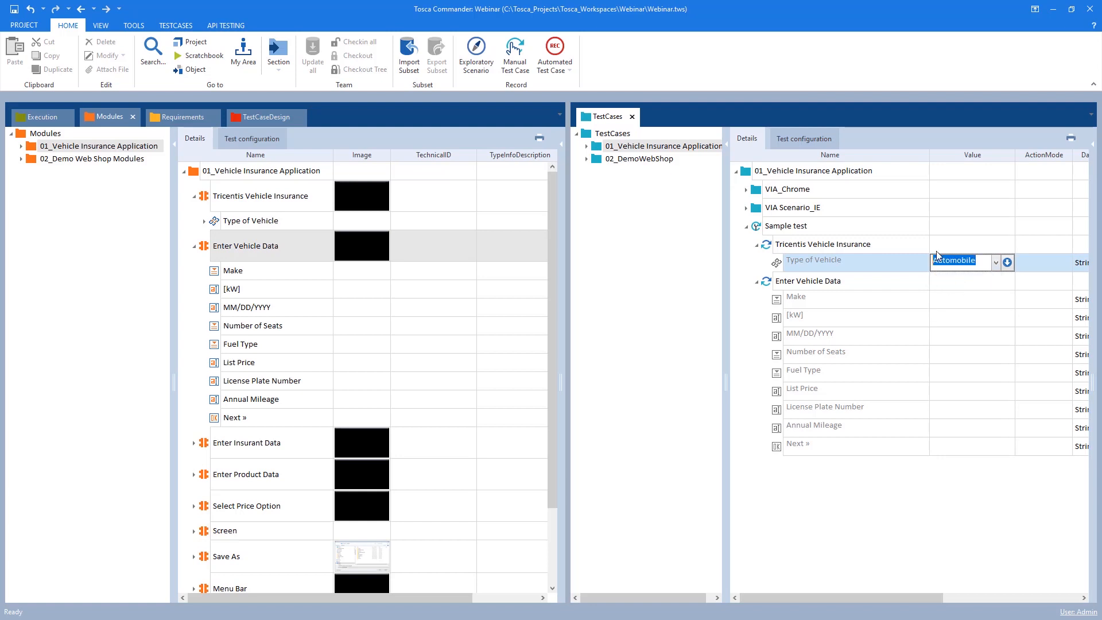
Set the Make value to BMW and the engine performance [kW] value to 105
left_click(968, 296)
left_click(995, 299)
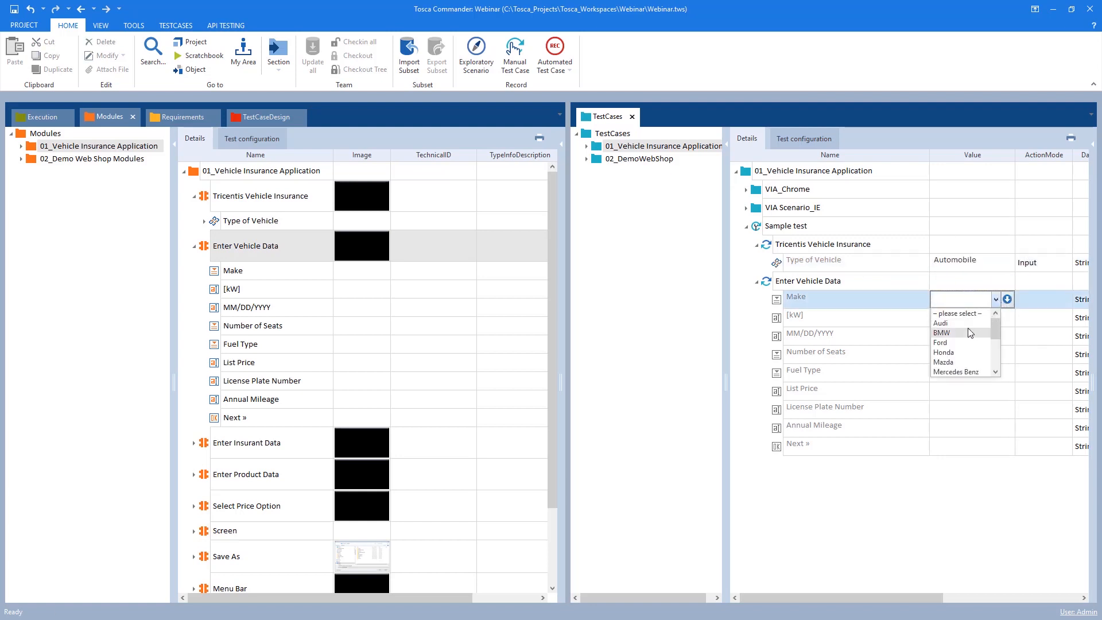
left_click(969, 332)
left_click(956, 319)
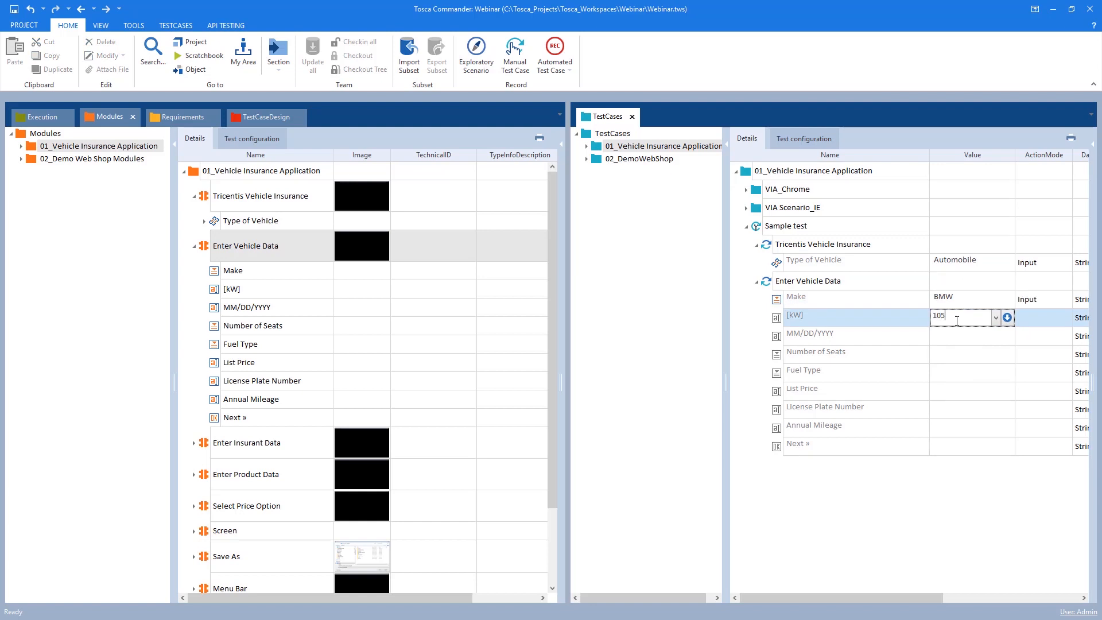
left_click(980, 337)
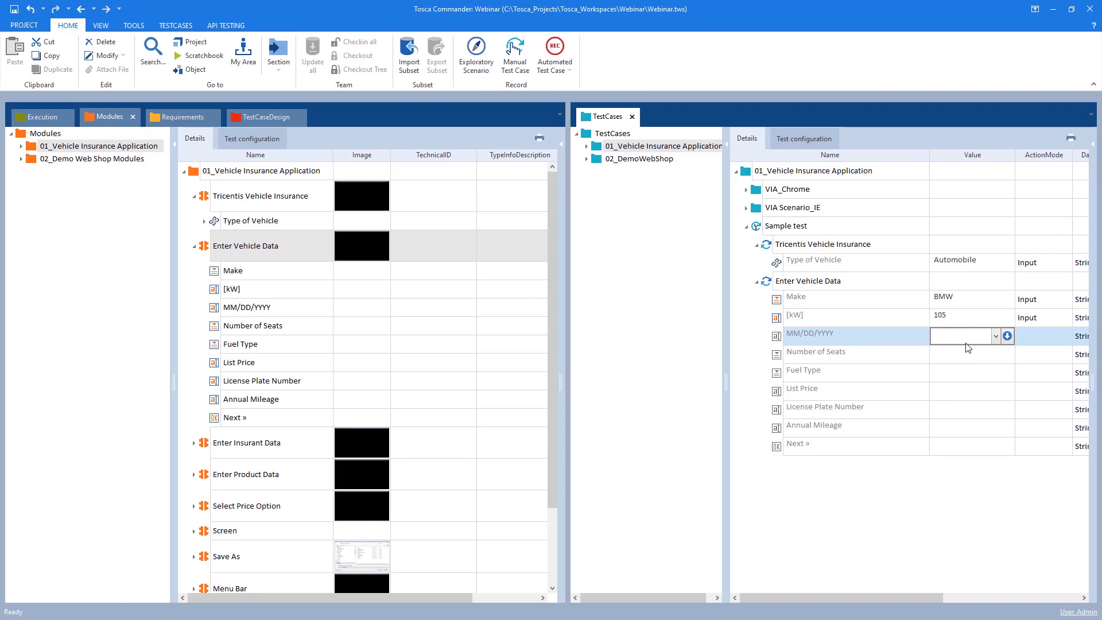
Set the date of manufacture to 05/01/2018 and the Number of Seats to 5
type("05/01/2018")
left_click(955, 360)
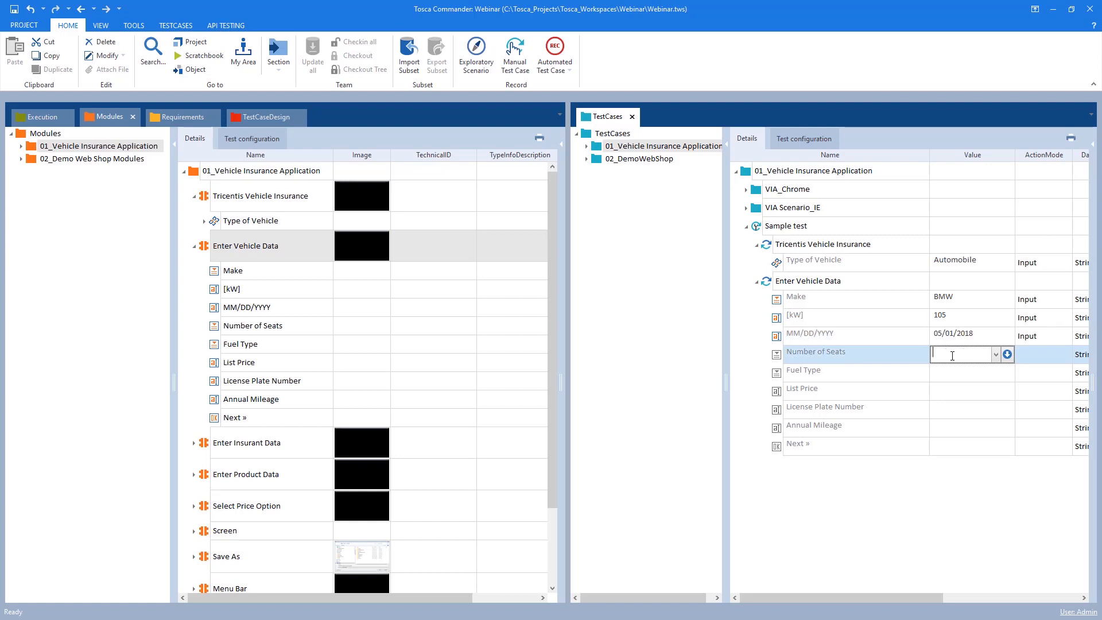
type("5")
left_click(953, 378)
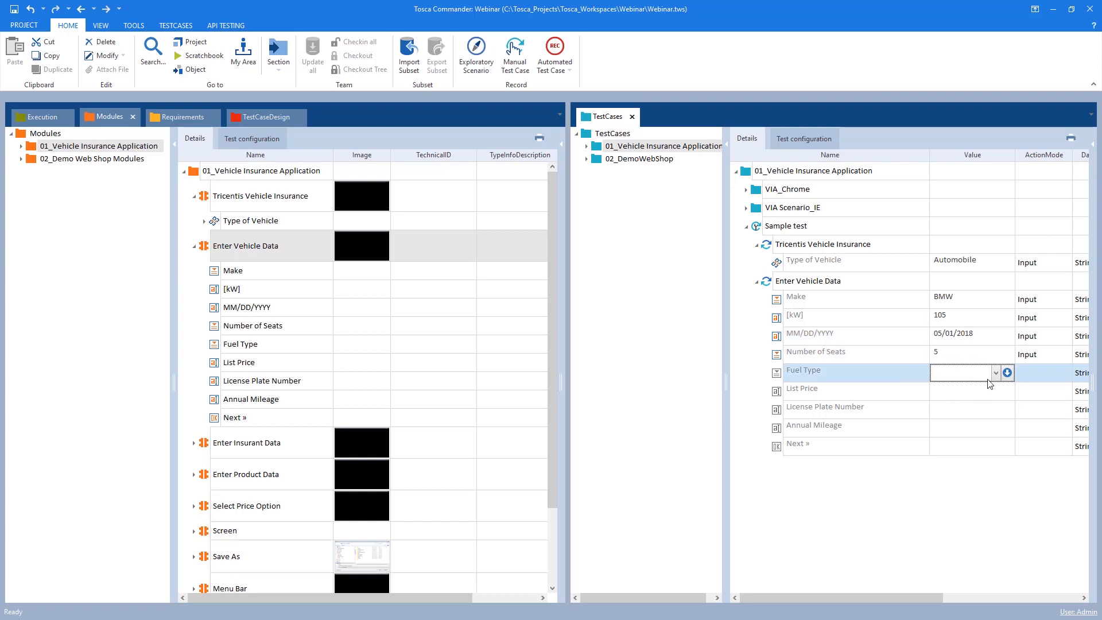
Set the Fuel Type to Diesel and the List Price to 60000
left_click(996, 373)
left_click(972, 397)
left_click(969, 393)
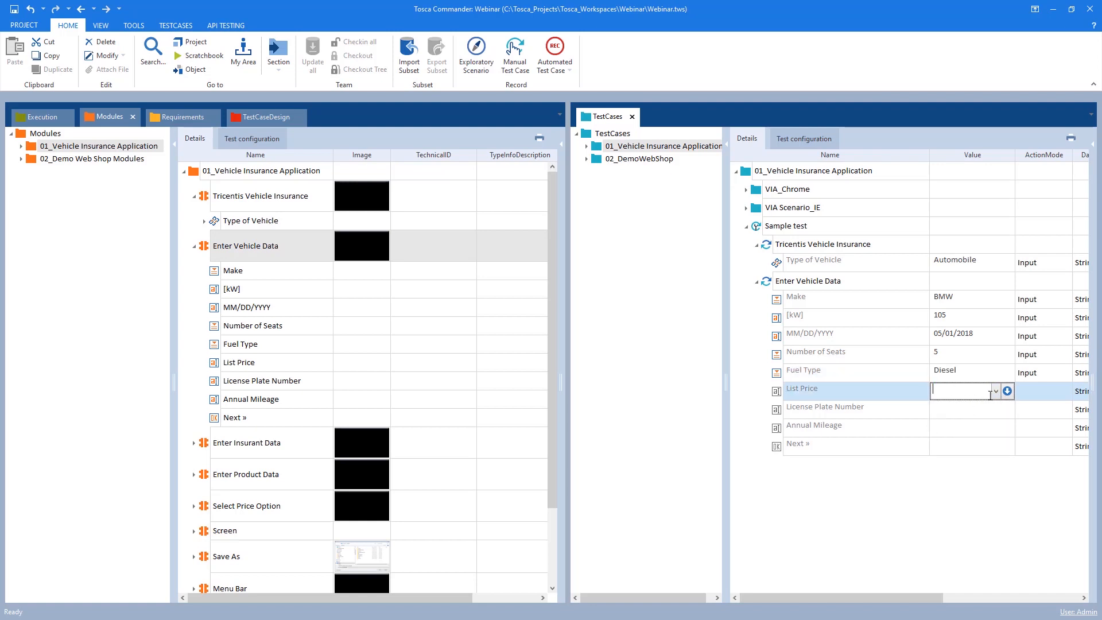
type("60000")
left_click(958, 411)
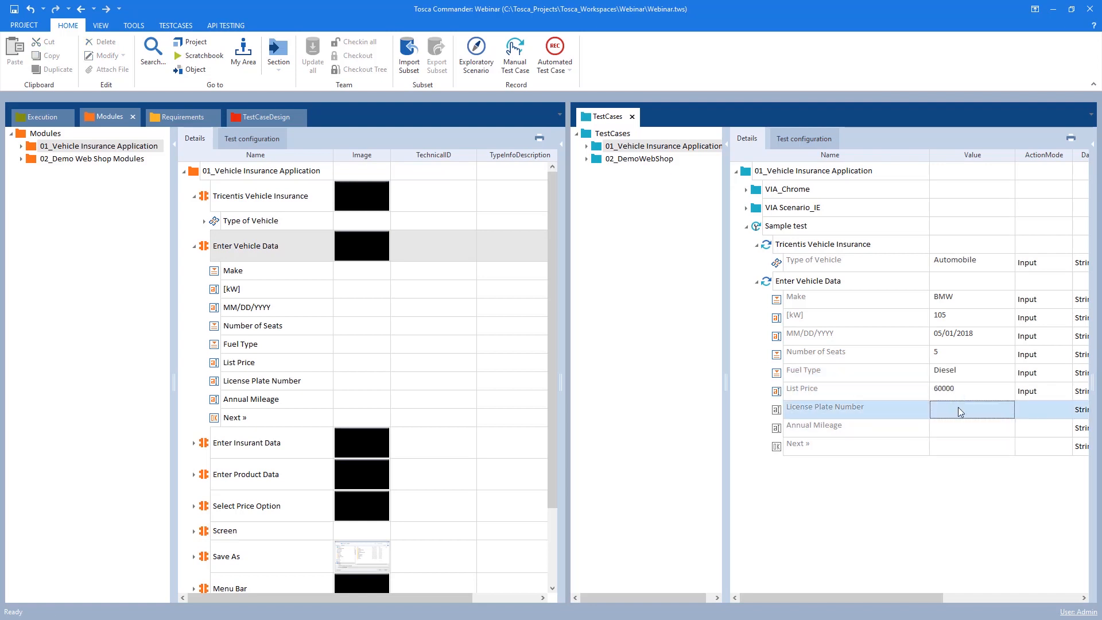
Set the License Plate Number to xyz123 and the Annual Mileage to 30000
type("xyz123")
left_click(974, 428)
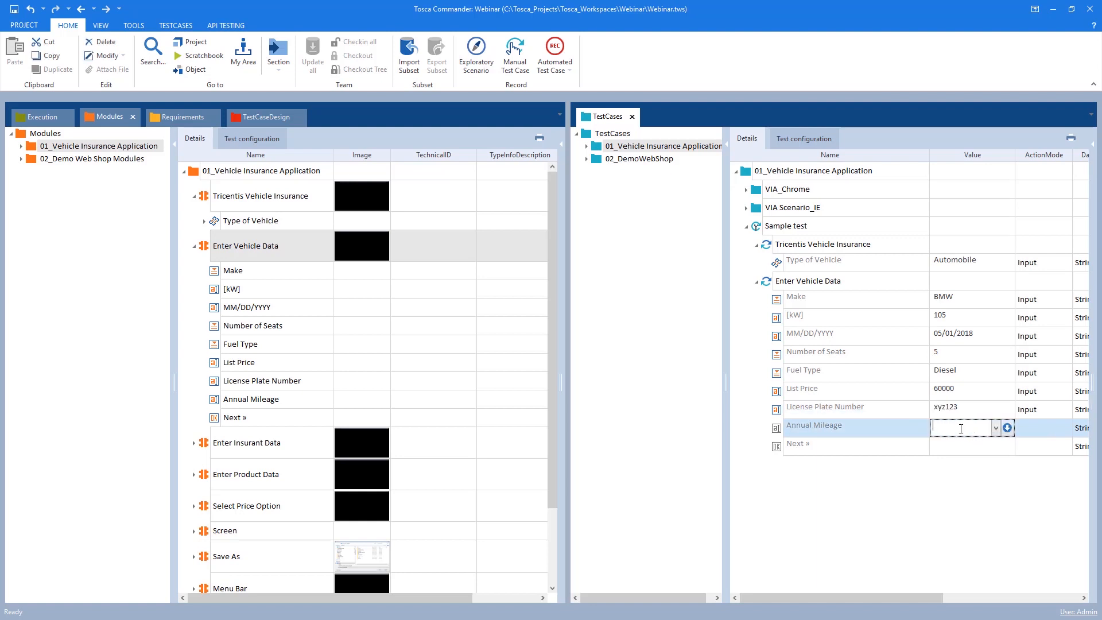
type("30000")
left_click(963, 451)
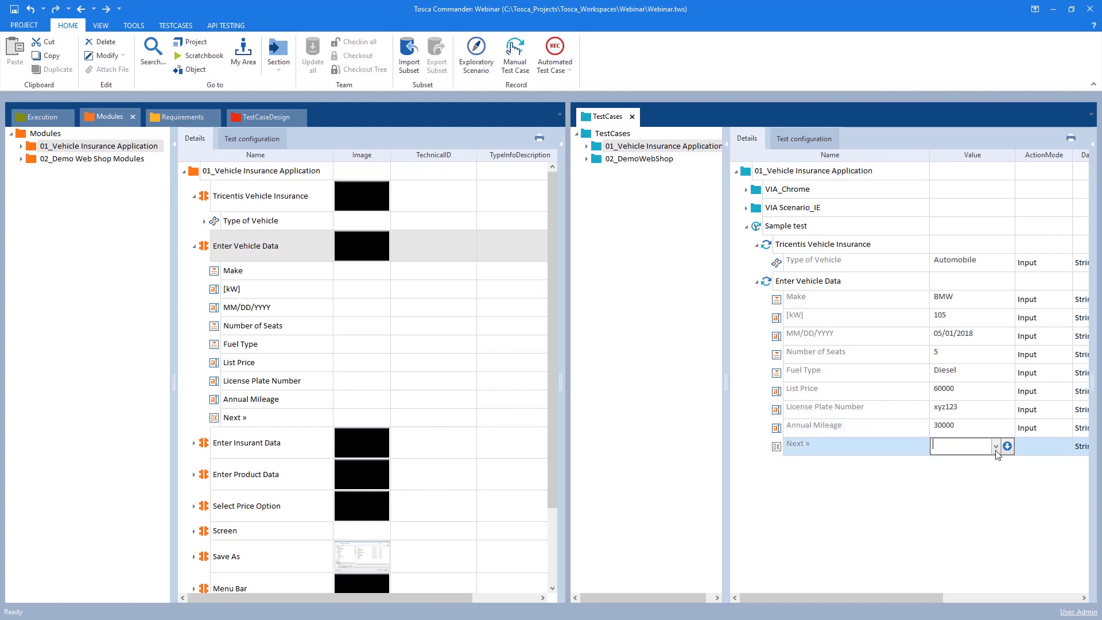
Set the Next » button's value to {Click}
left_click(995, 447)
left_click(952, 460)
left_click(910, 484)
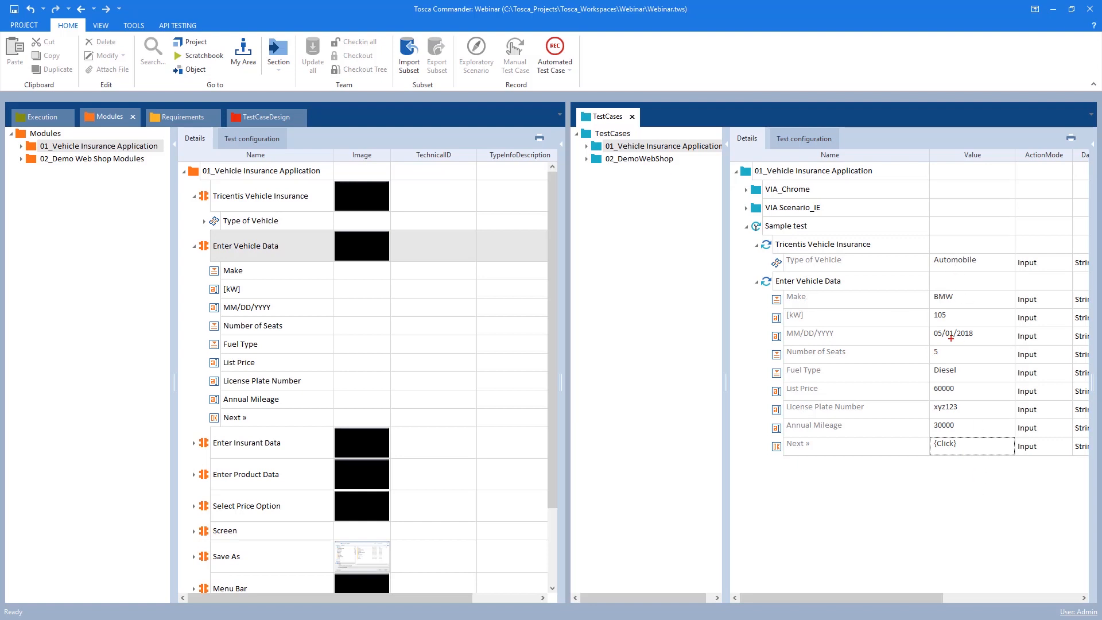
mouse_move(926, 250)
left_mouse_down()
mouse_move(1029, 505)
mouse_move(1063, 482)
mouse_move(1012, 463)
left_mouse_up()
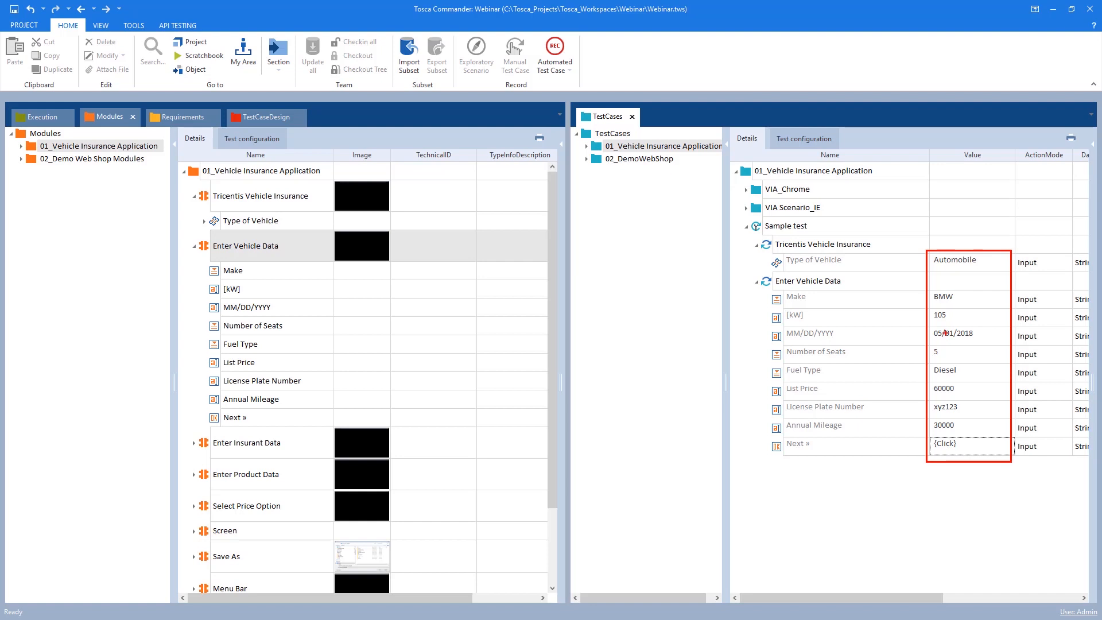
key("Escape")
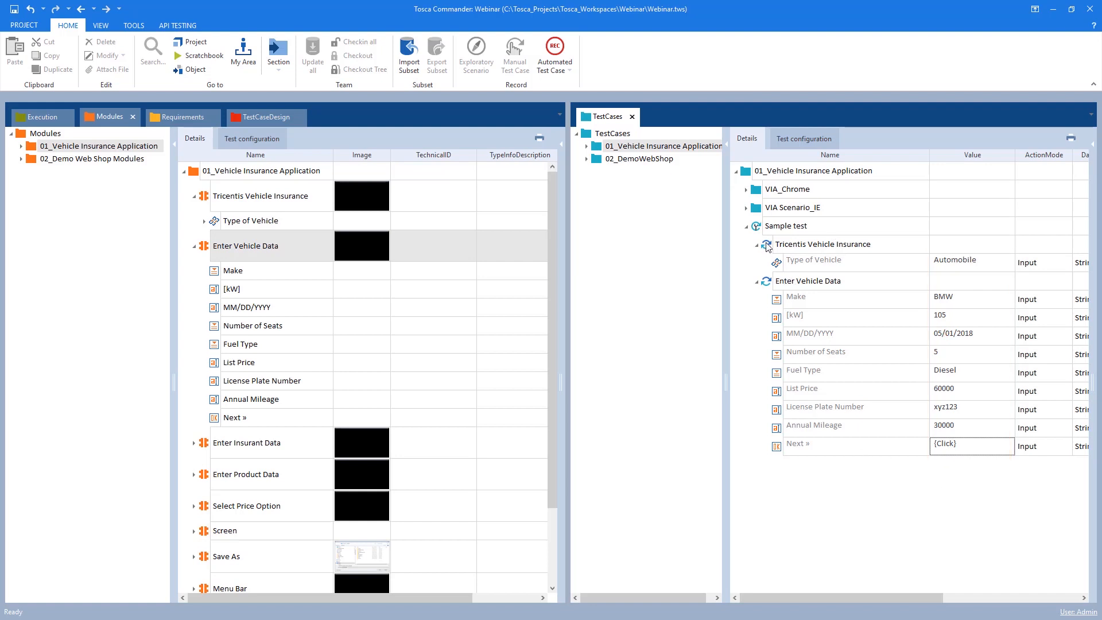
Run the Sample test test case in the ScratchBook, then close the ScratchBook window
right_click(801, 227)
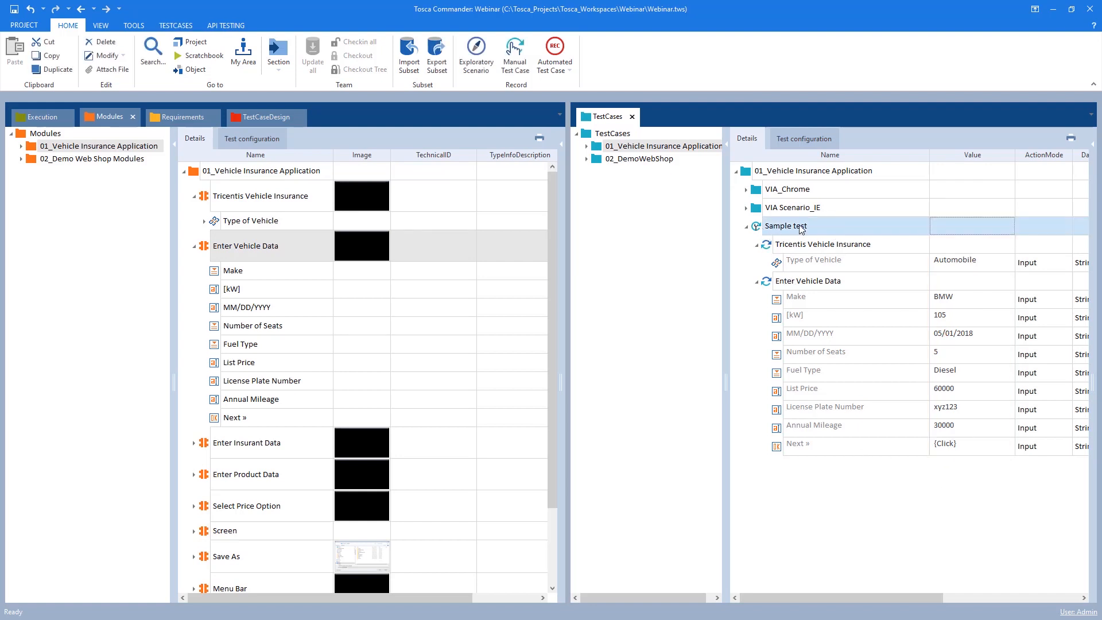
left_click(855, 293)
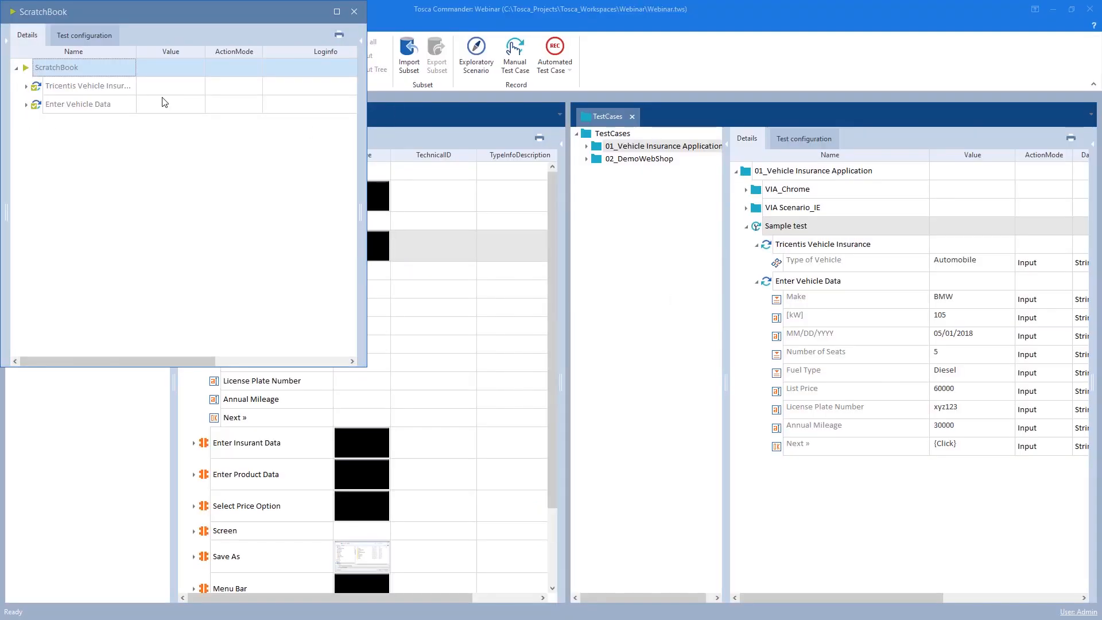
left_click(354, 11)
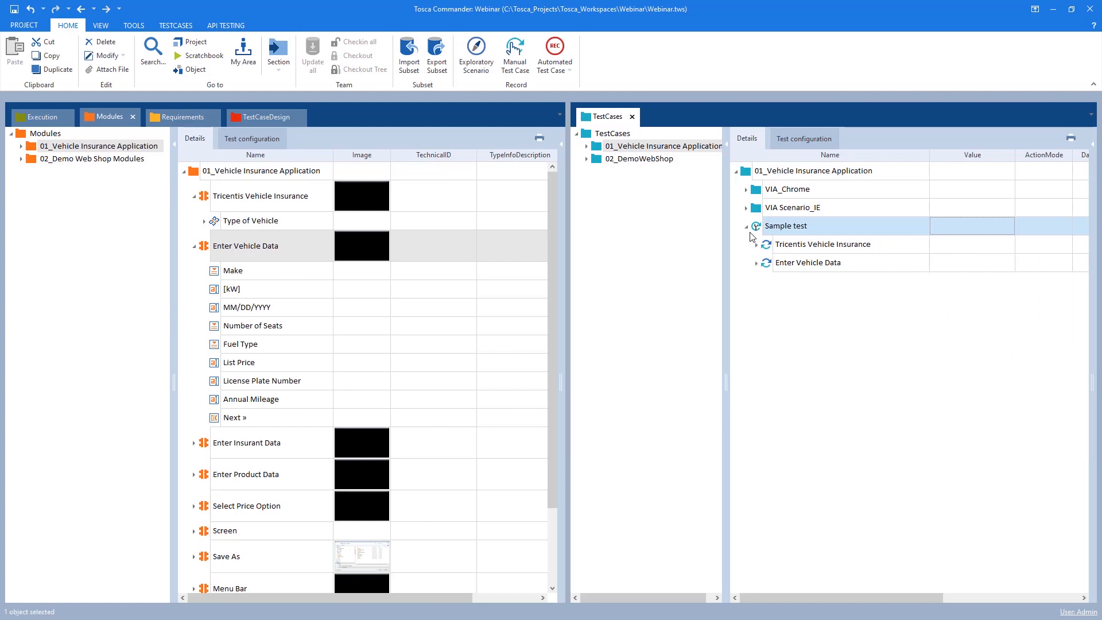
Collapse Sample test and open the Vehicle Insurance Calculator test sheet under 01_Vehicle Insurance Application in TestCaseDesign
left_click(746, 228)
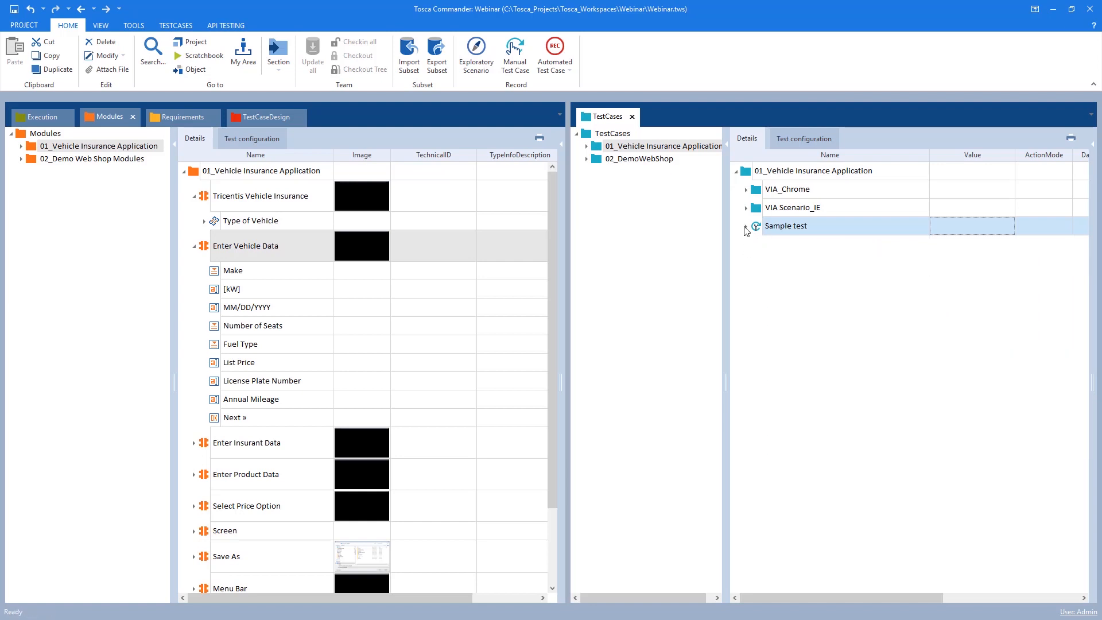
left_click(252, 119)
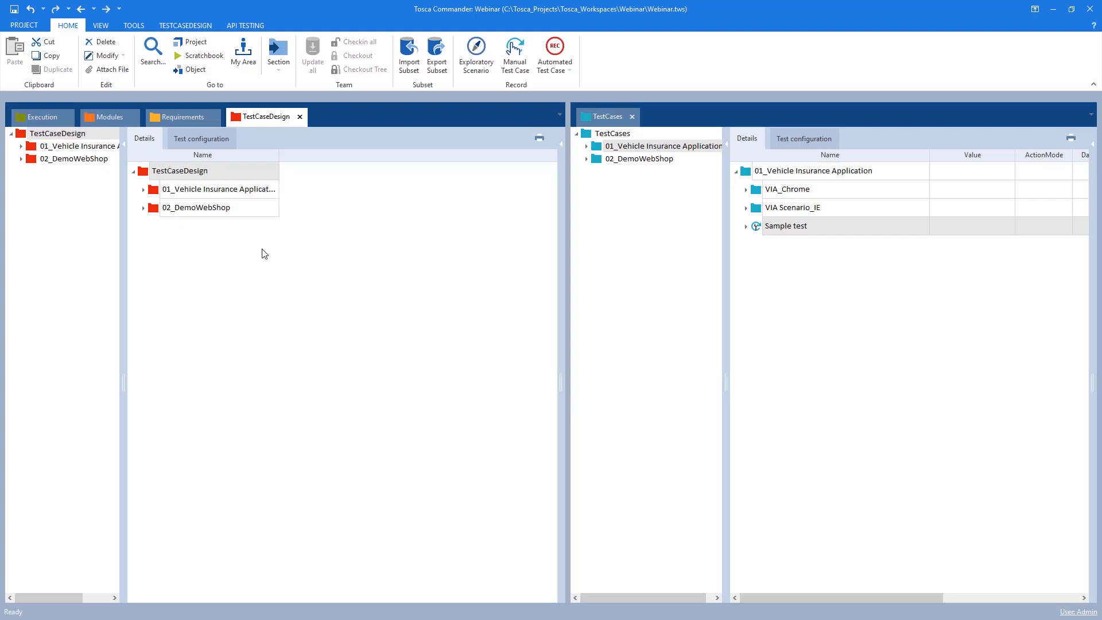
left_click(31, 150)
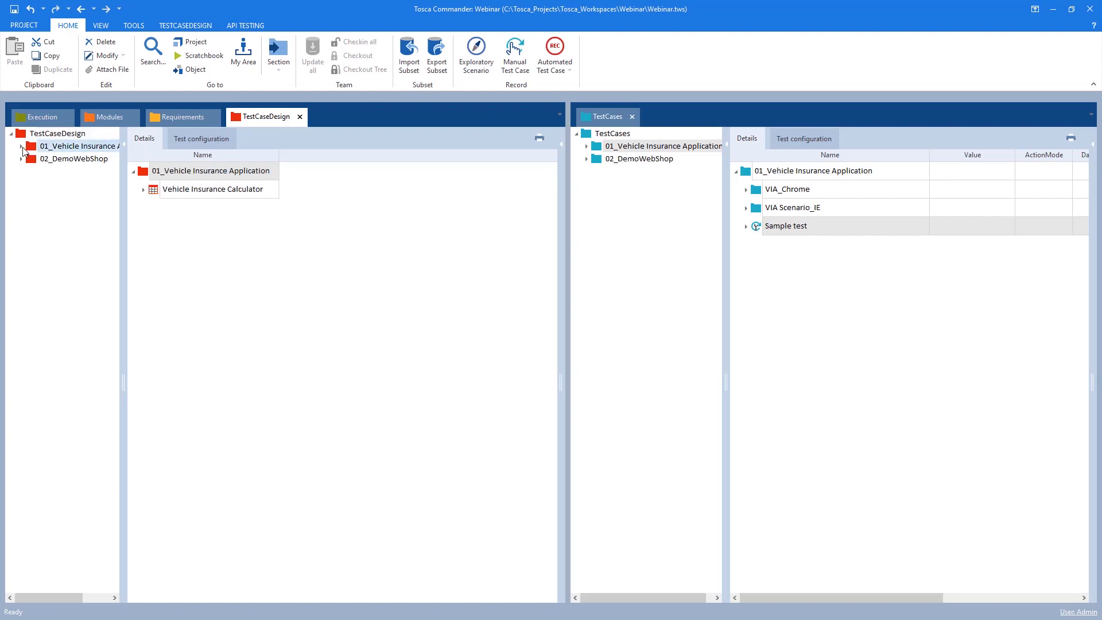
left_click(21, 146)
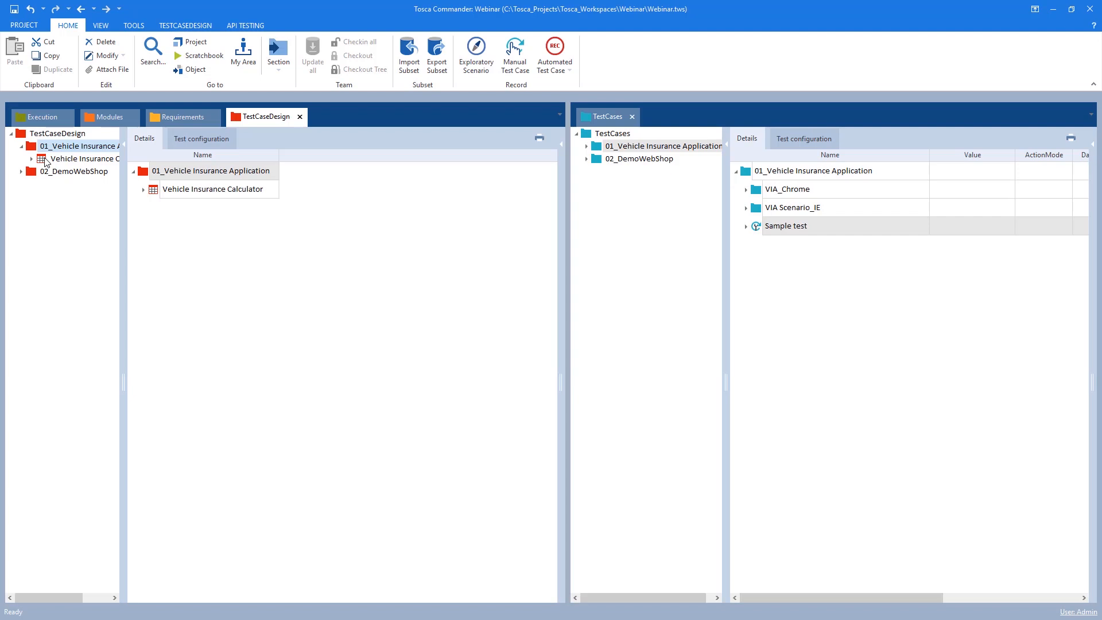
left_click(46, 161)
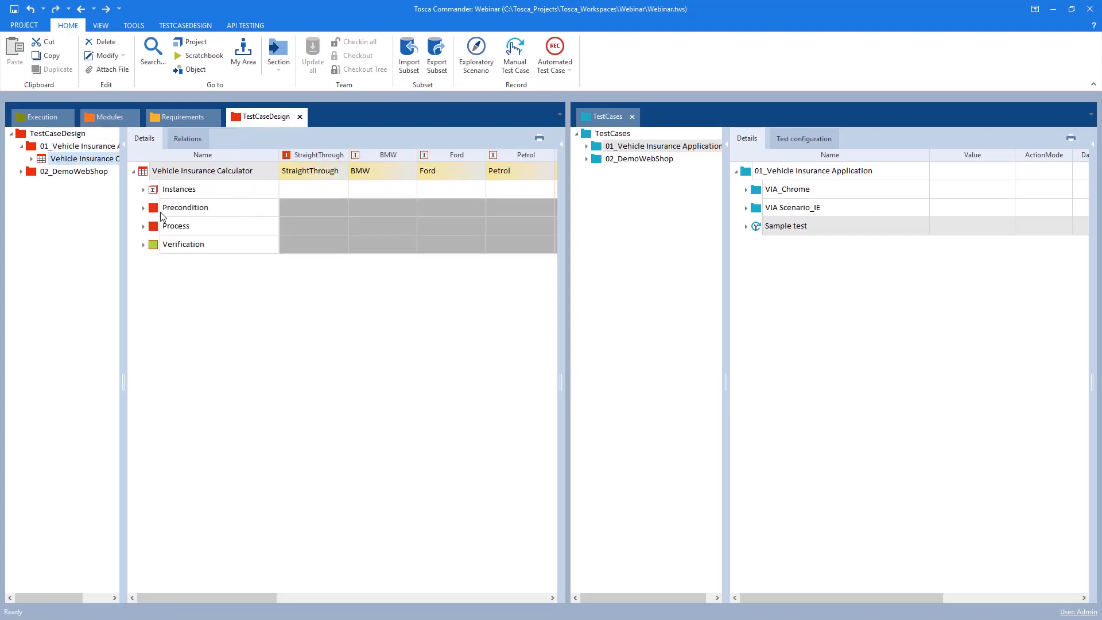
Widen the test sheet pane and expand Precondition, Process, Verification and their data sections to browse all attributes
left_click_drag(566, 278, 861, 278)
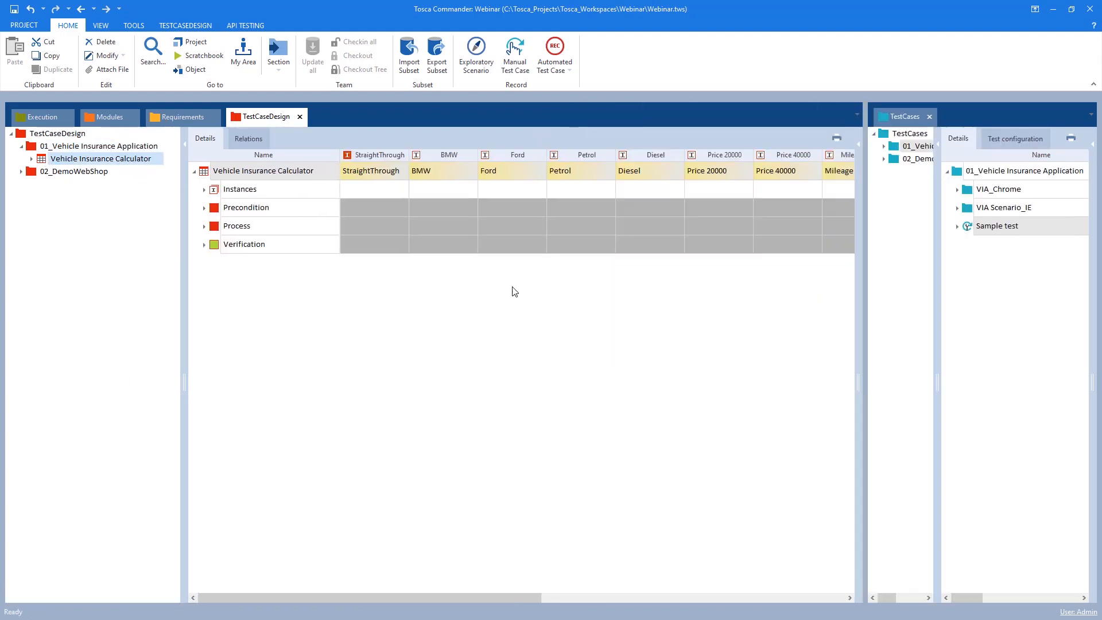
left_click(205, 210)
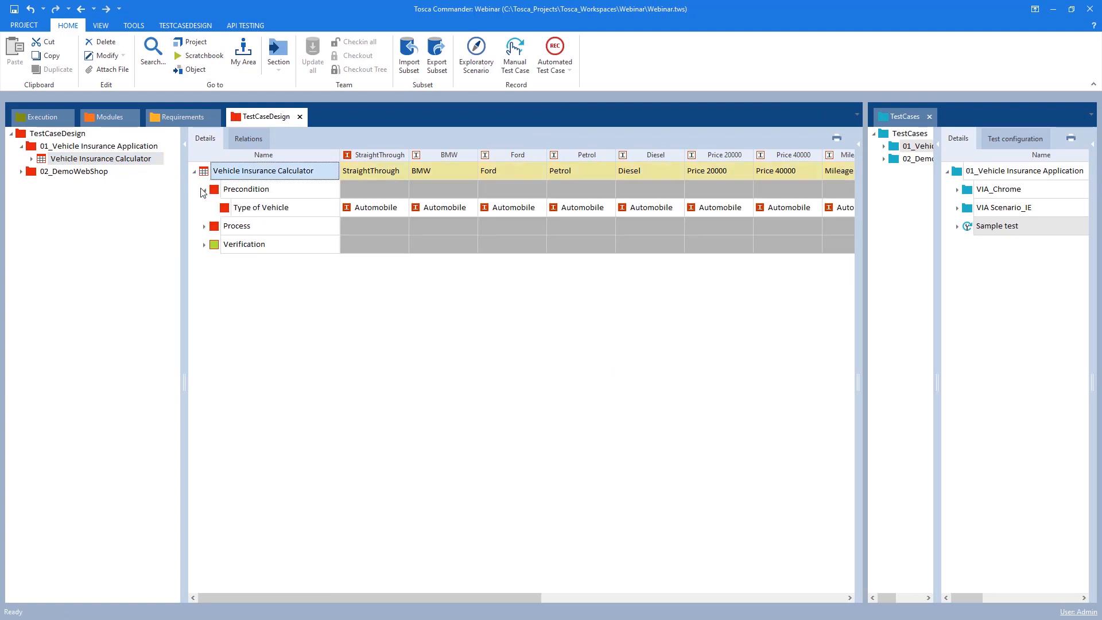
left_click(205, 226)
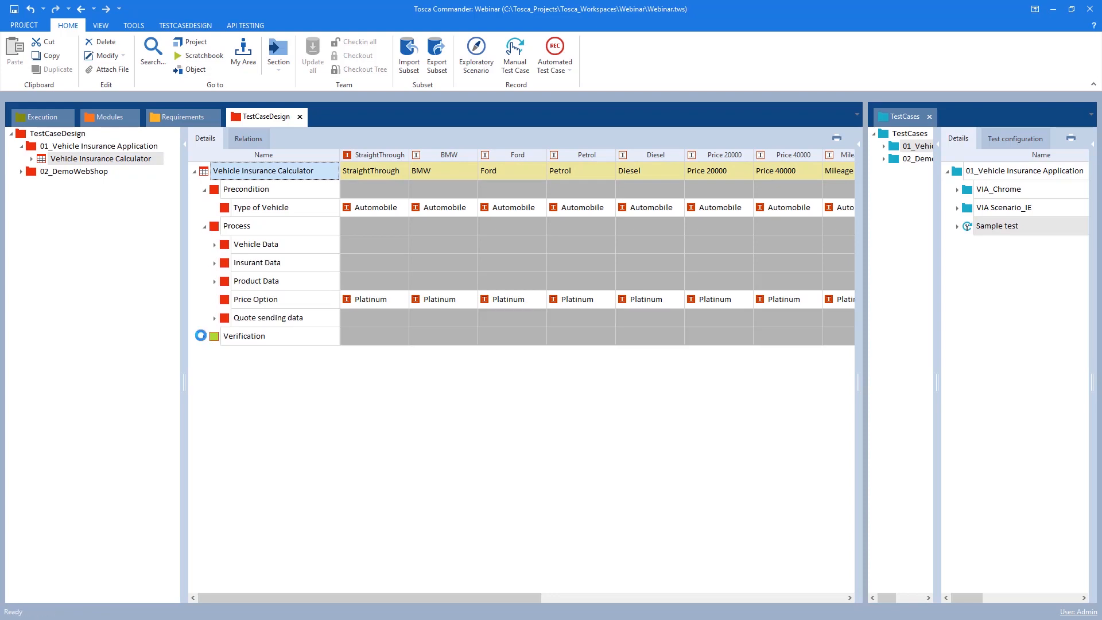
left_click(204, 336)
left_click(214, 245)
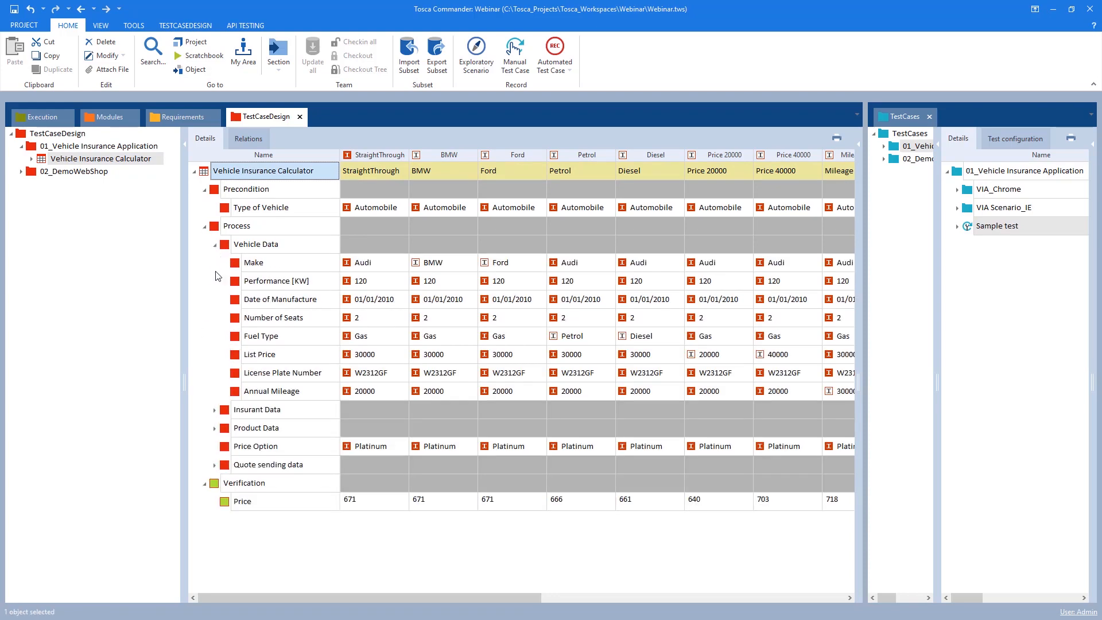
left_click(215, 410)
scroll(222, 467, "down", 2)
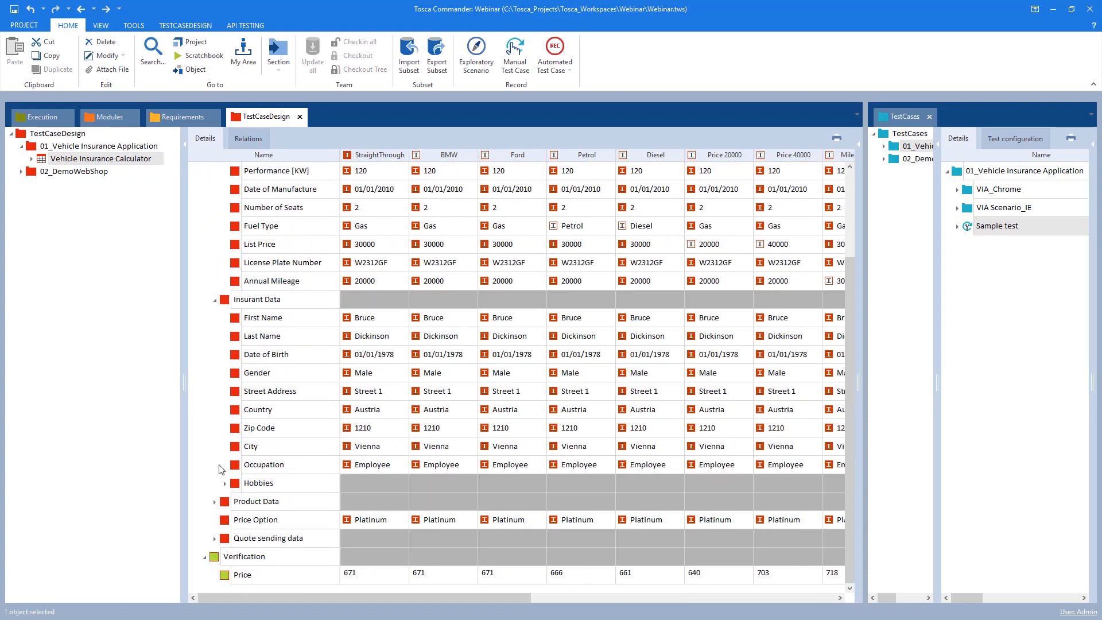
left_click(214, 501)
scroll(215, 505, "down", 2)
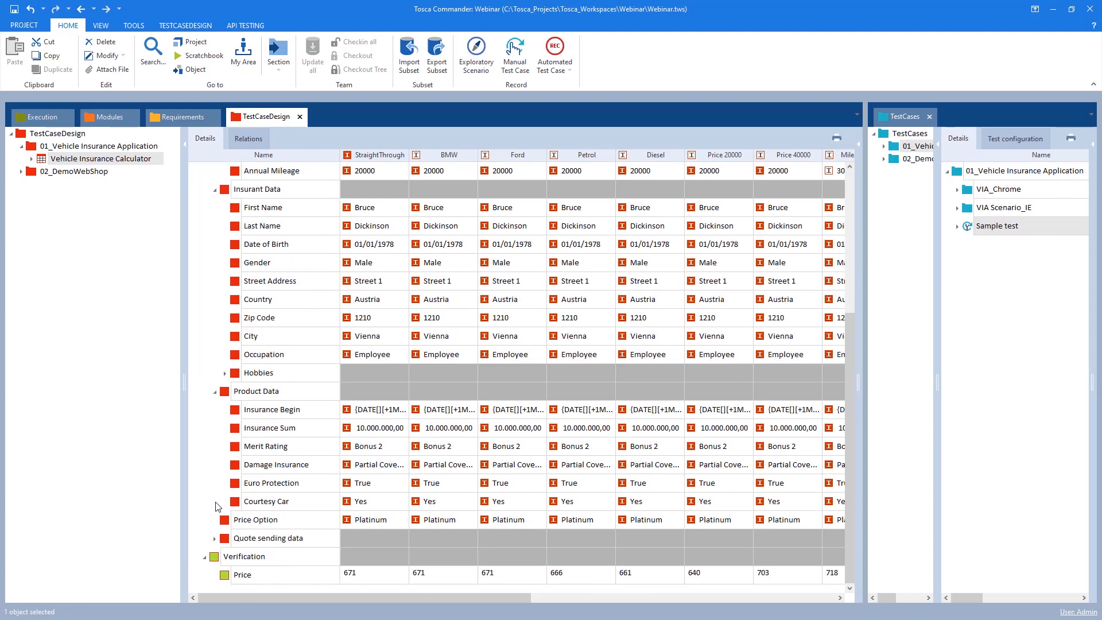
left_click(215, 539)
scroll(217, 544, "down", 2)
scroll(383, 444, "up", 6)
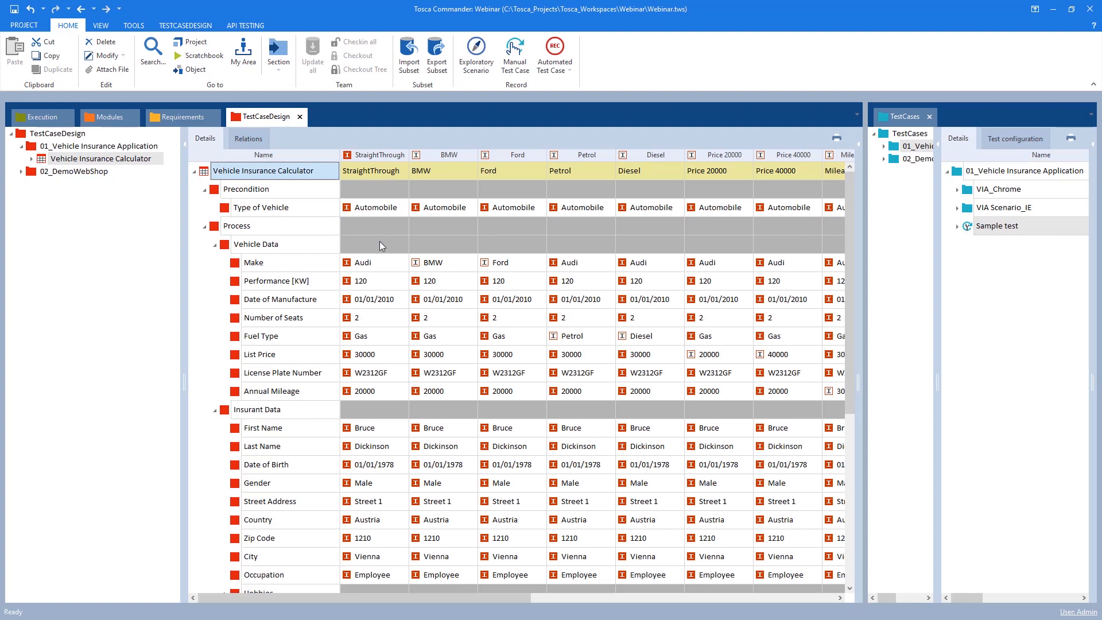
scroll(384, 324, "down", 1)
scroll(385, 324, "down", 1)
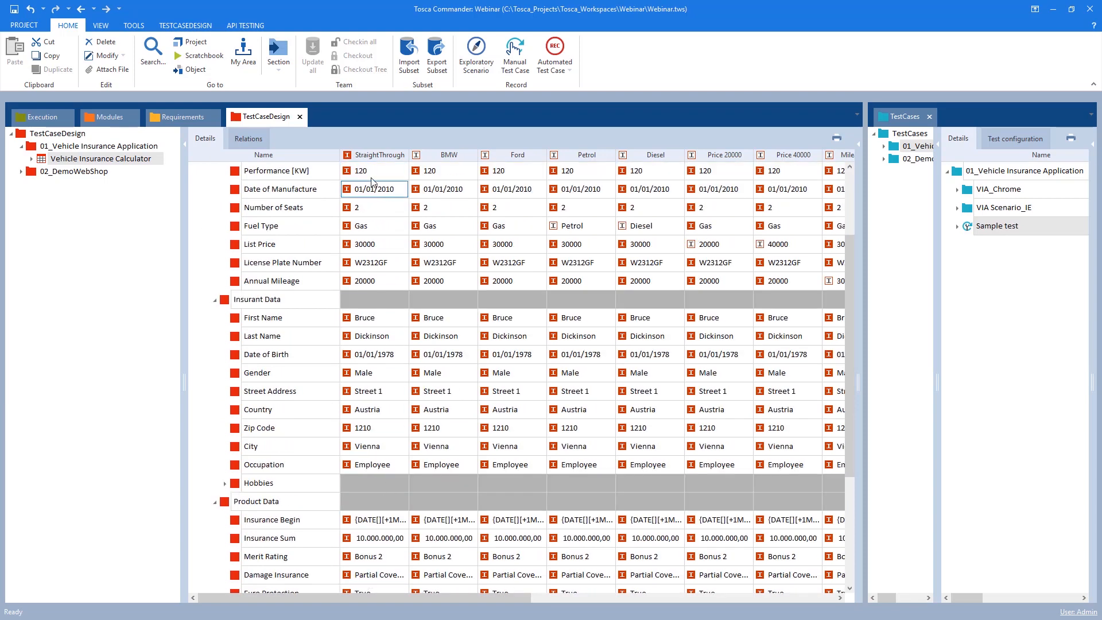
scroll(371, 177, "up", 2)
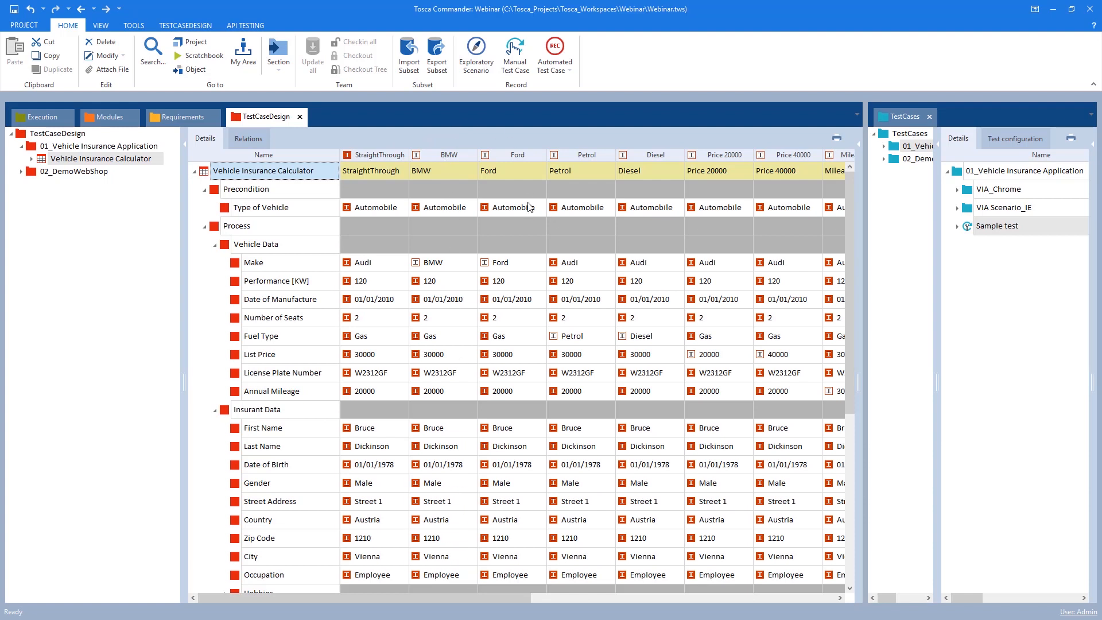
Examine the StraightThrough, BMW and Ford instance columns and the Fuel Type and List Price variations across instances
left_click(503, 207)
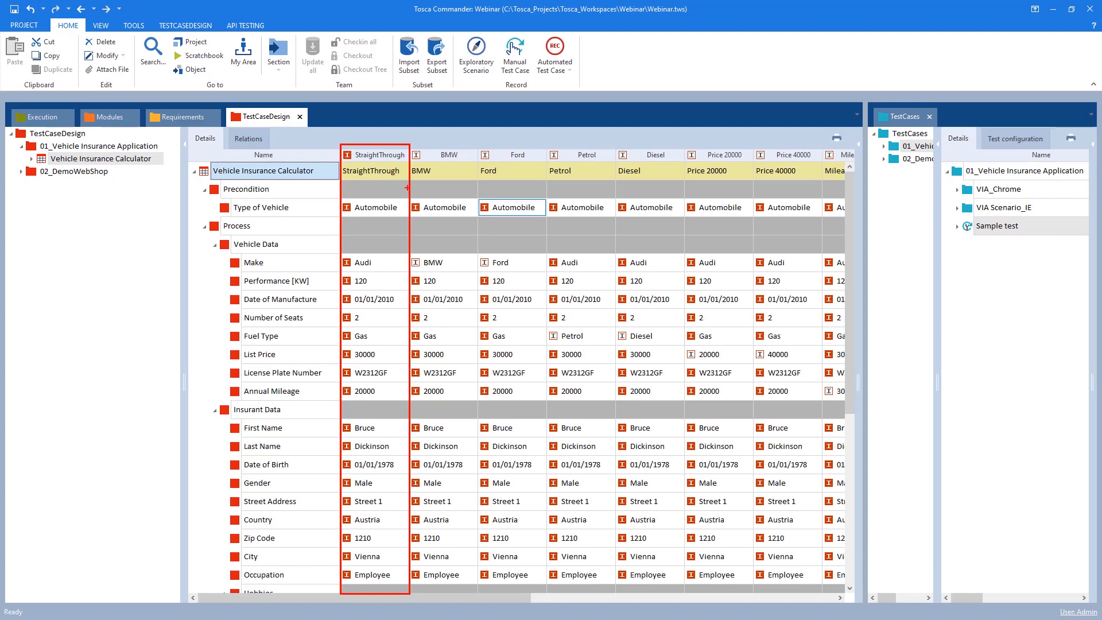
mouse_move(408, 144)
left_mouse_down()
mouse_move(440, 247)
mouse_move(493, 568)
mouse_move(480, 595)
left_mouse_up()
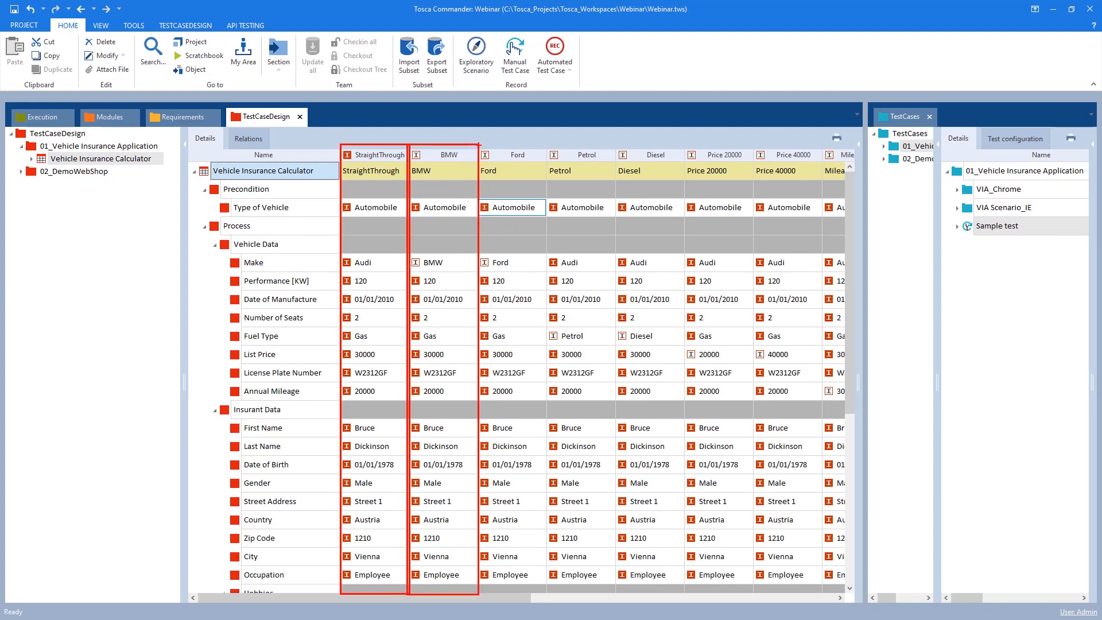
mouse_move(479, 145)
left_mouse_down()
mouse_move(556, 505)
mouse_move(547, 593)
left_mouse_up()
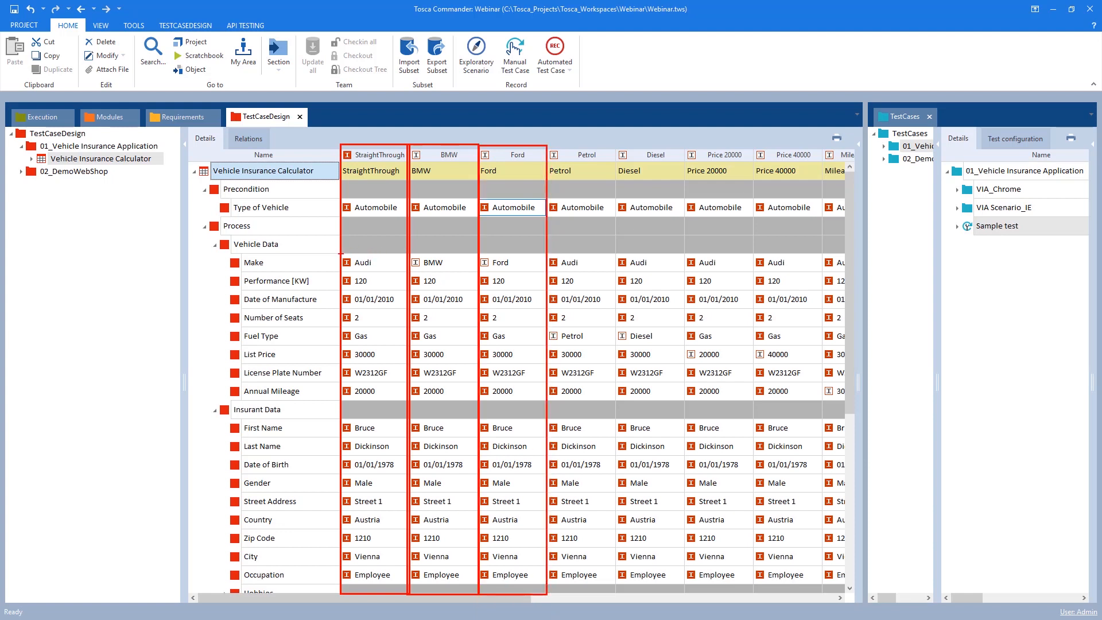
mouse_move(340, 253)
left_mouse_down()
mouse_move(540, 284)
mouse_move(545, 272)
left_mouse_up()
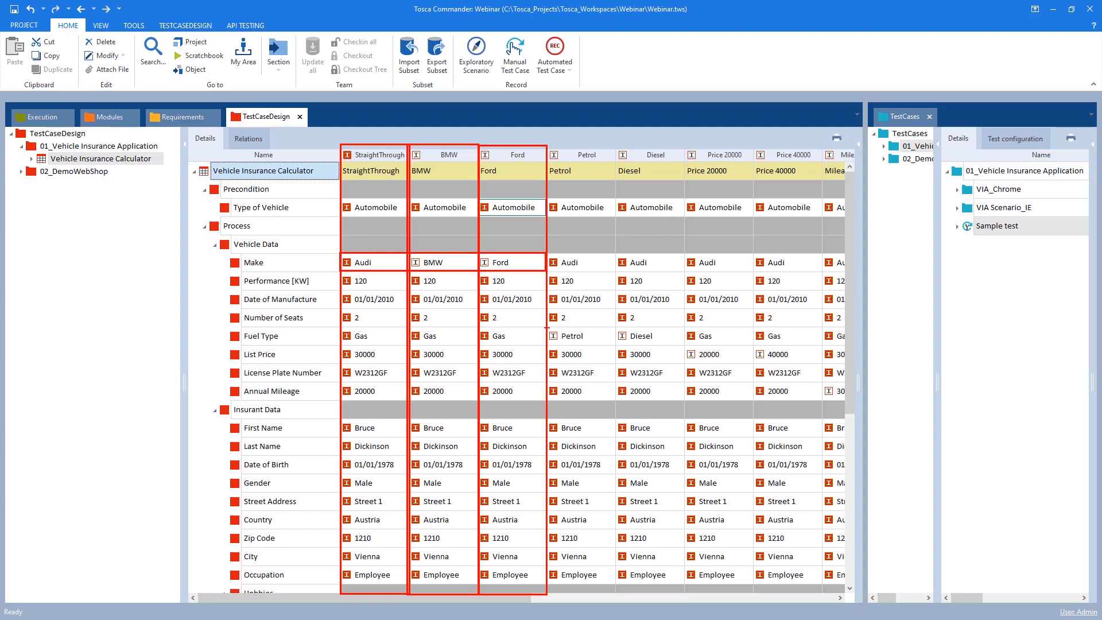
mouse_move(546, 327)
left_mouse_down()
mouse_move(783, 346)
mouse_move(696, 351)
mouse_move(819, 365)
left_mouse_up()
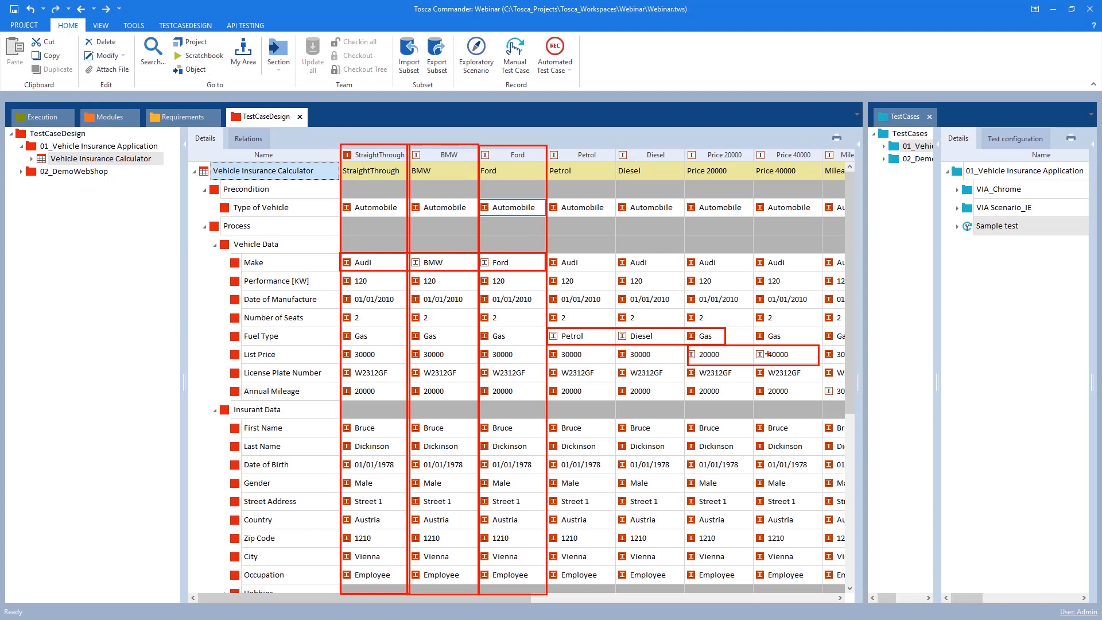
key("Escape")
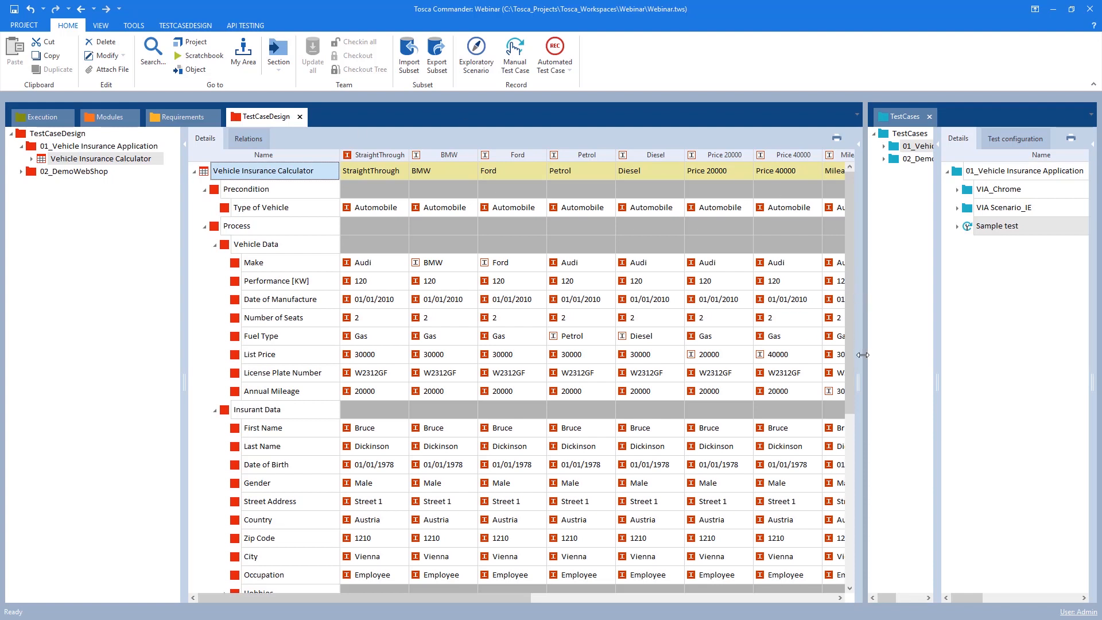
Restore the TestCases pane and expand Sample test with its Tricentis Vehicle Insurance and Enter Vehicle Data steps
left_click_drag(626, 355, 608, 357)
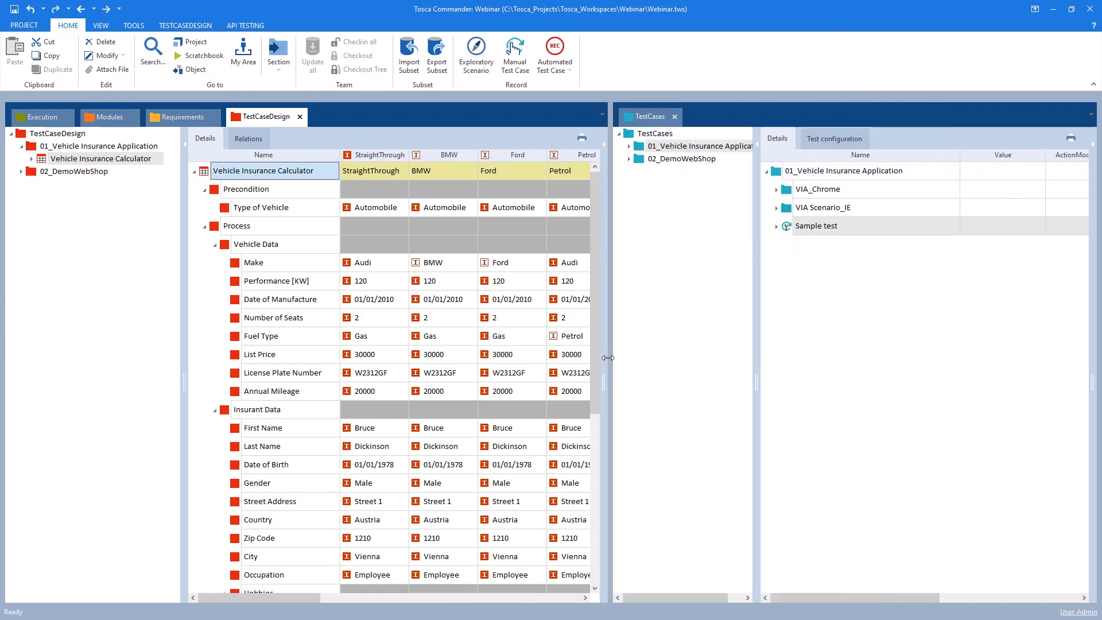
left_click(778, 227)
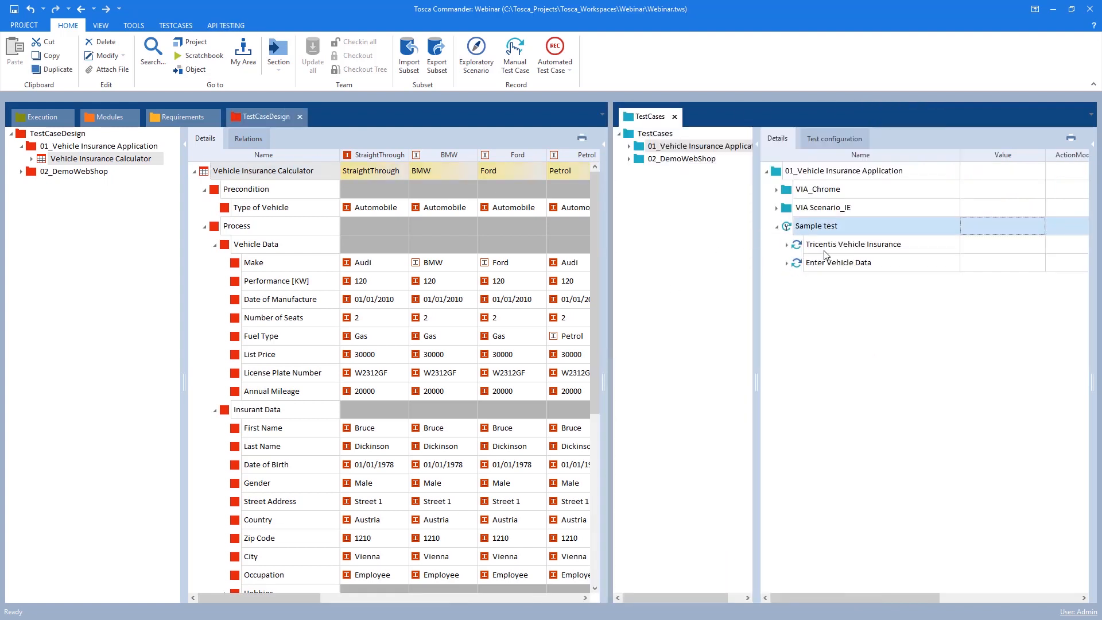
left_click(786, 244)
left_click(787, 281)
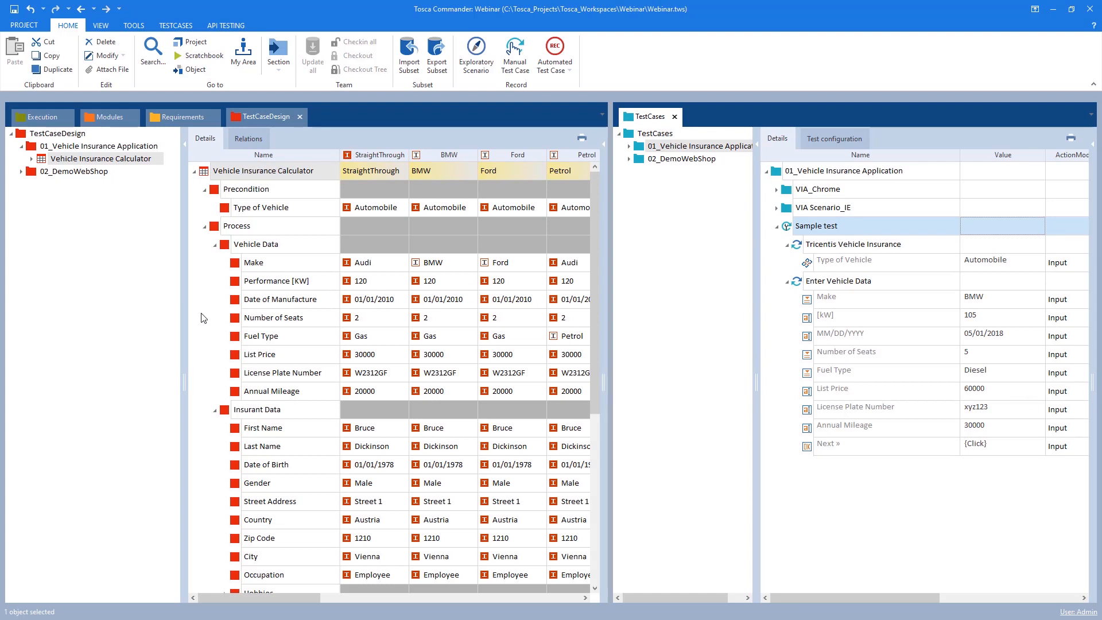
Compare the remaining instance columns of the test sheet with the Sample test step values side by side
left_click_drag(186, 326, 132, 325)
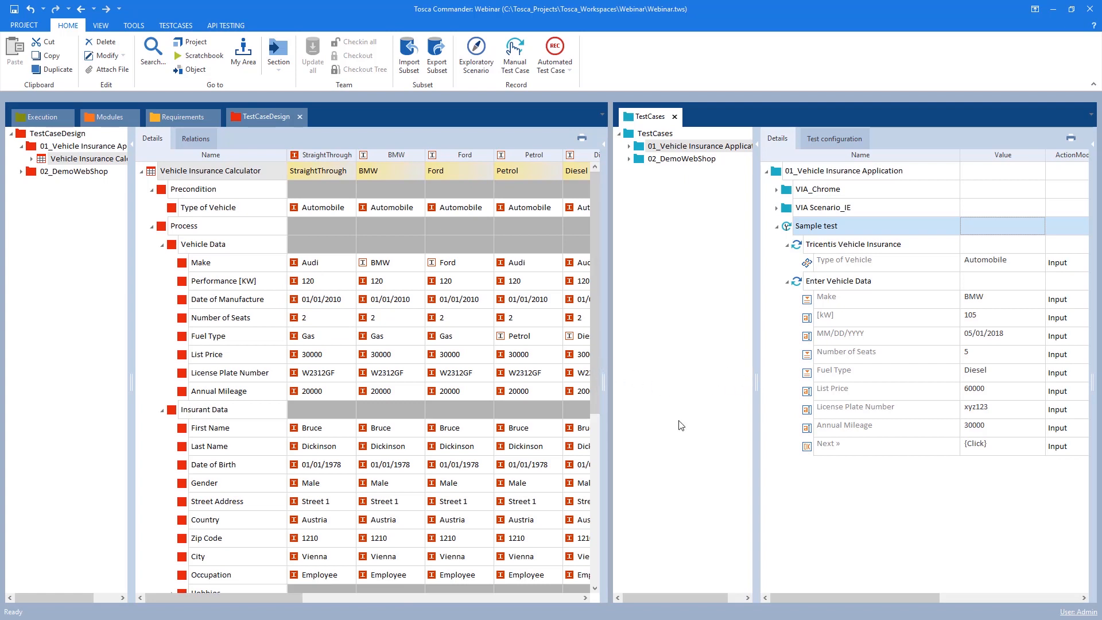
left_click_drag(757, 382, 819, 381)
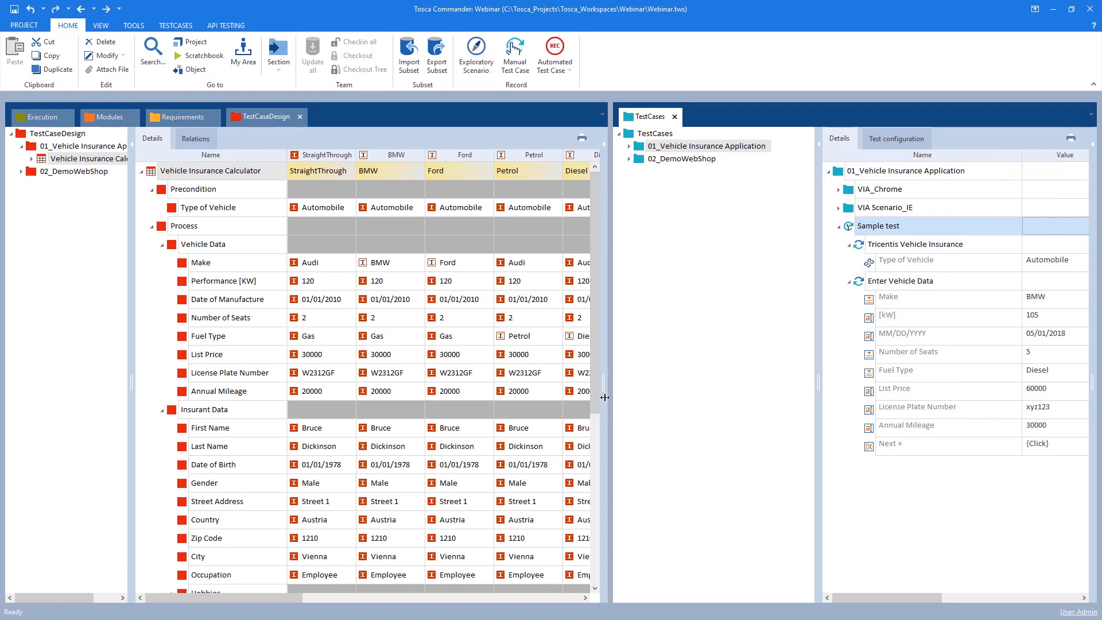
left_click_drag(605, 143, 694, 159)
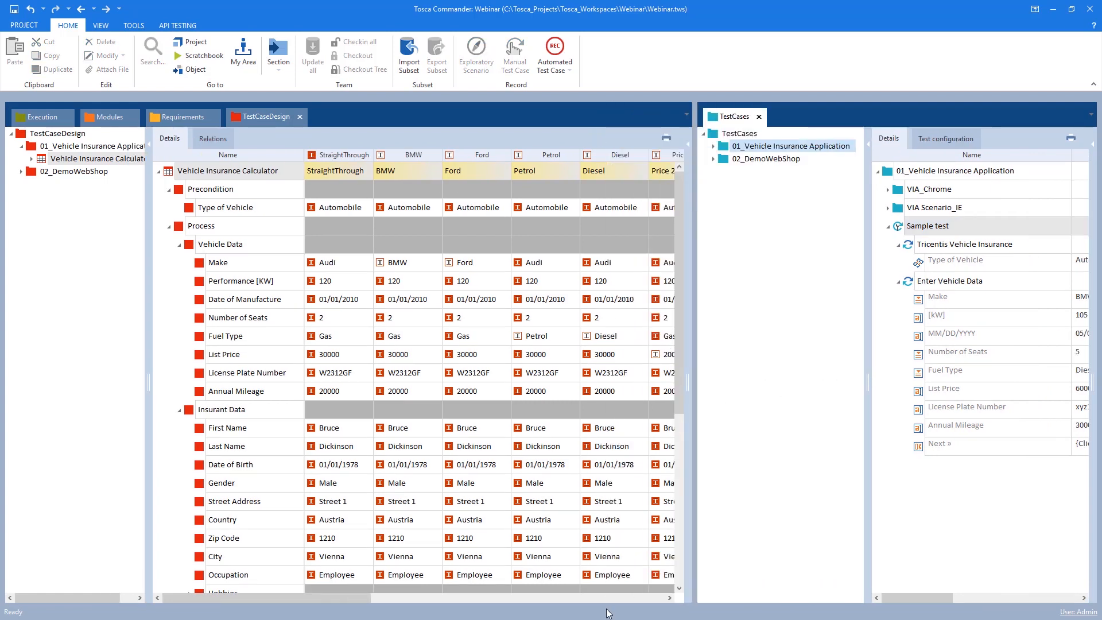
left_click(481, 598)
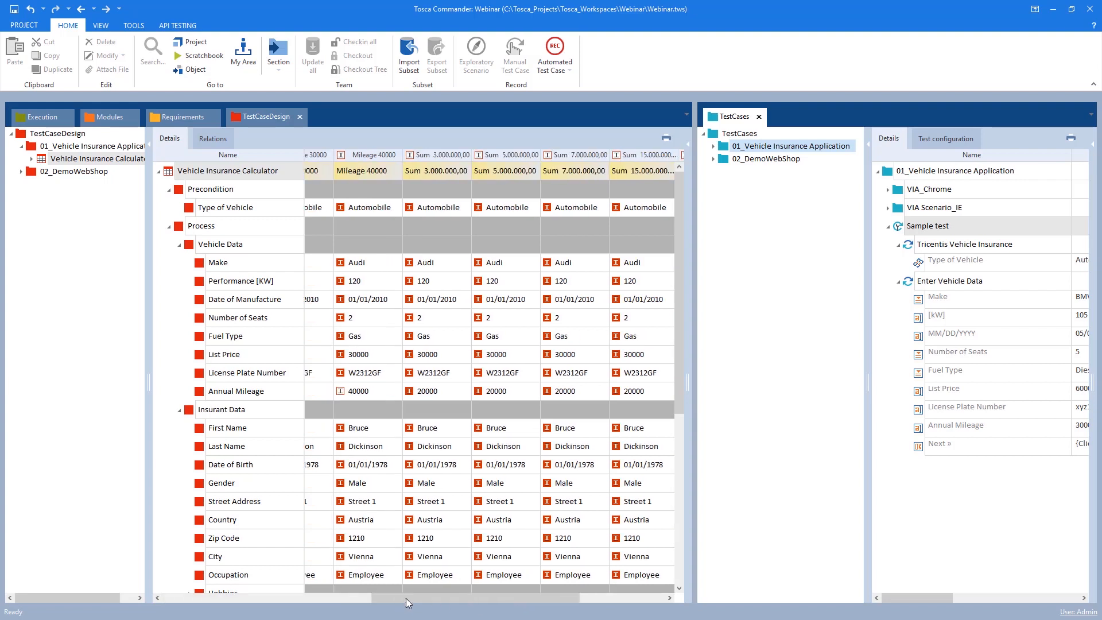
left_click_drag(405, 598, 584, 580)
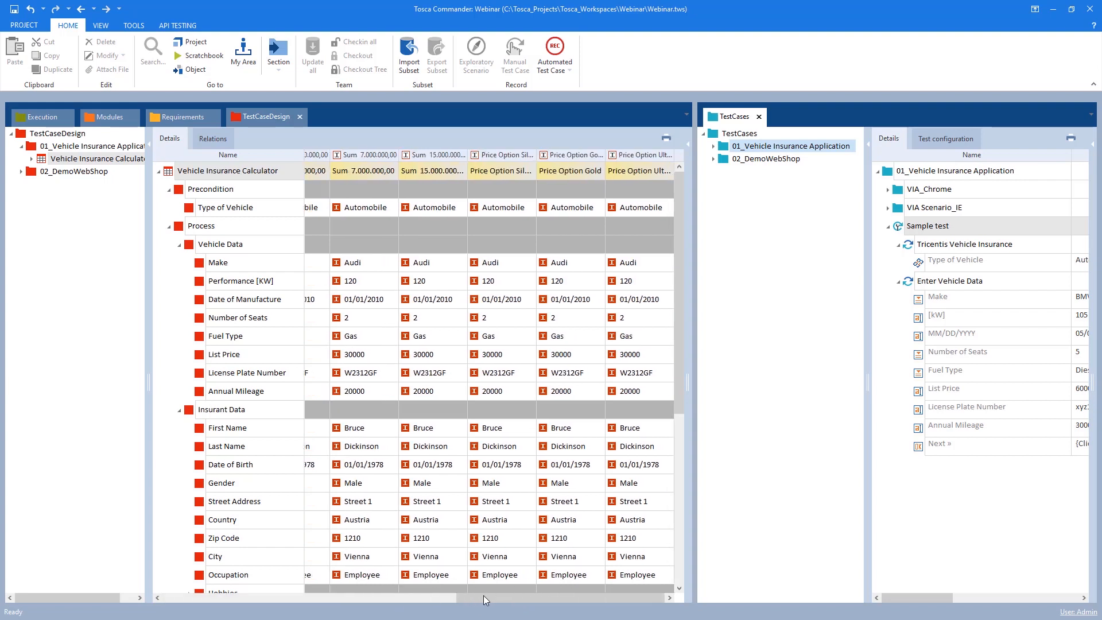
left_click_drag(482, 597, 288, 448)
left_click_drag(866, 476, 807, 477)
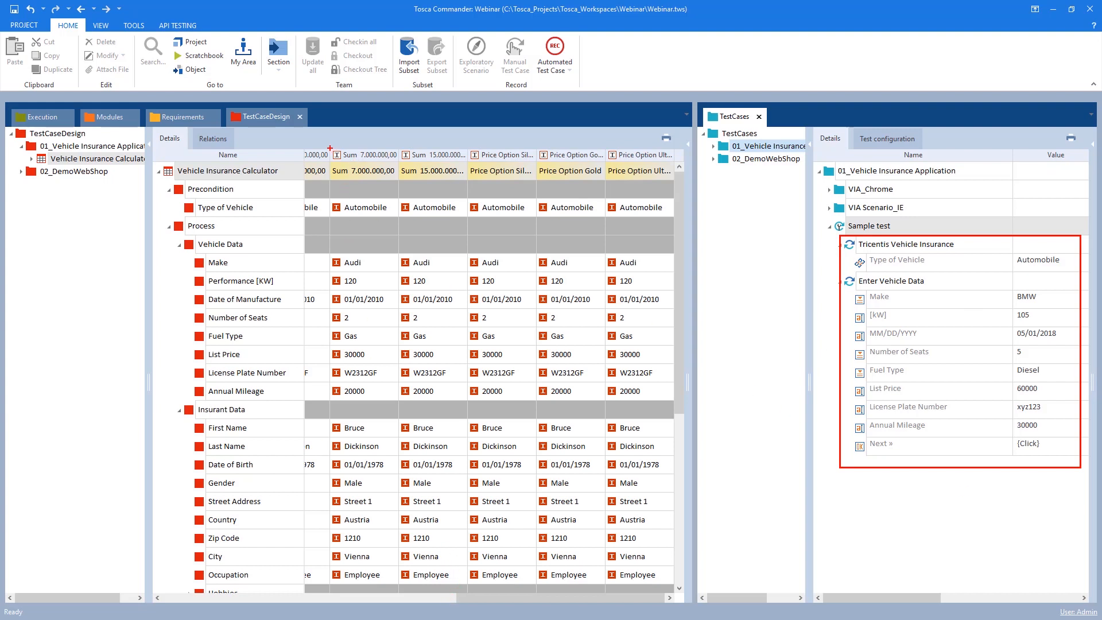
mouse_move(330, 148)
left_mouse_down()
mouse_move(493, 486)
mouse_move(582, 539)
mouse_move(584, 562)
mouse_move(561, 412)
mouse_move(577, 415)
mouse_move(535, 417)
left_mouse_up()
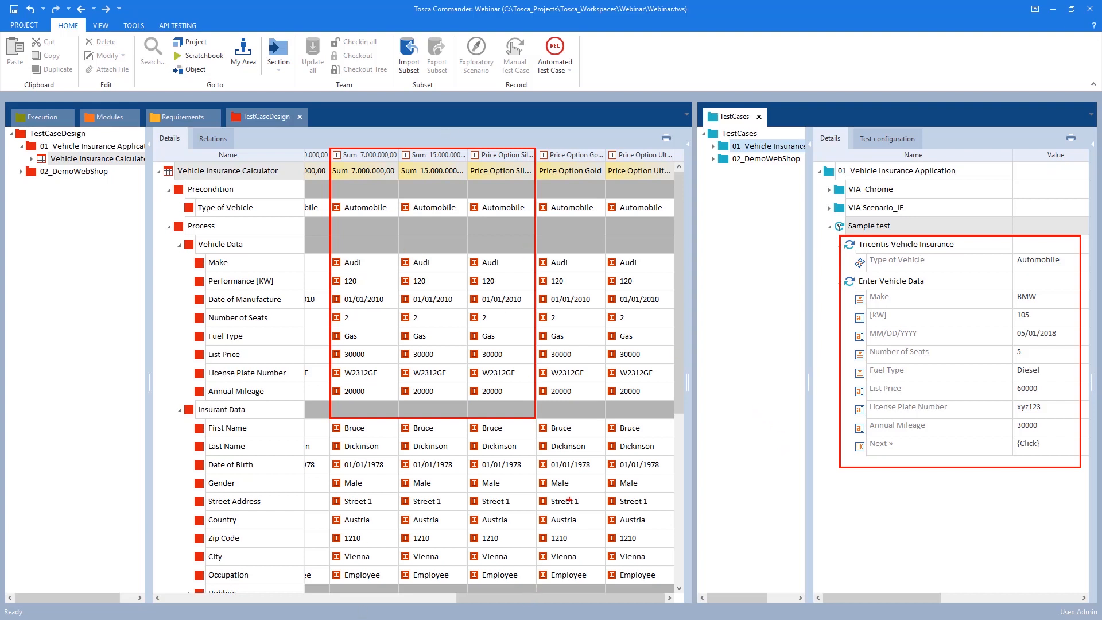
key("Escape")
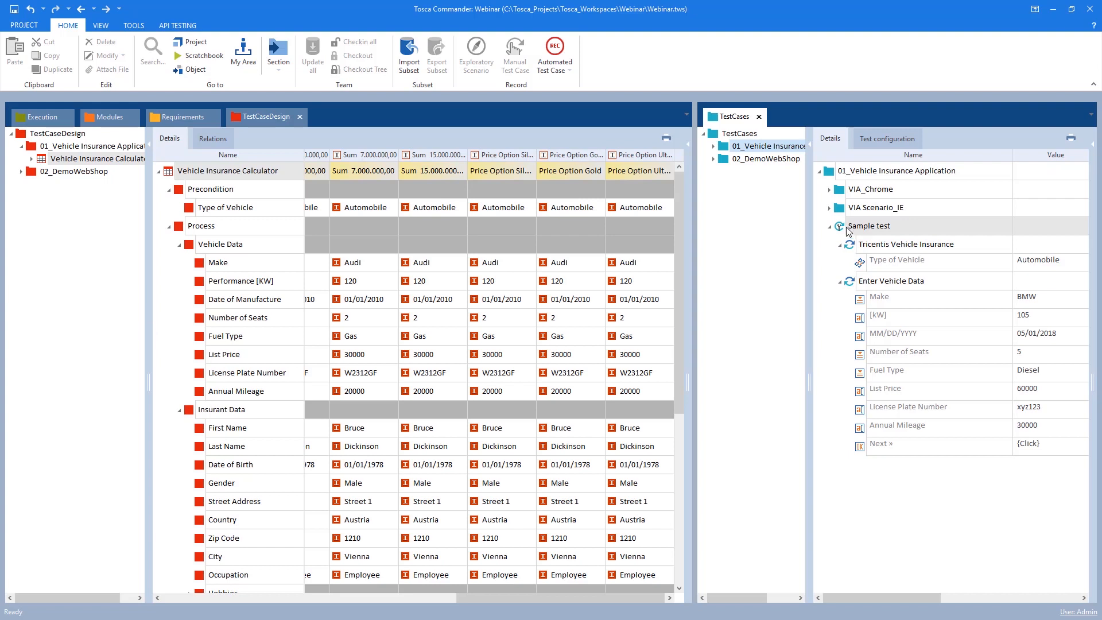
left_click_drag(692, 269, 548, 302)
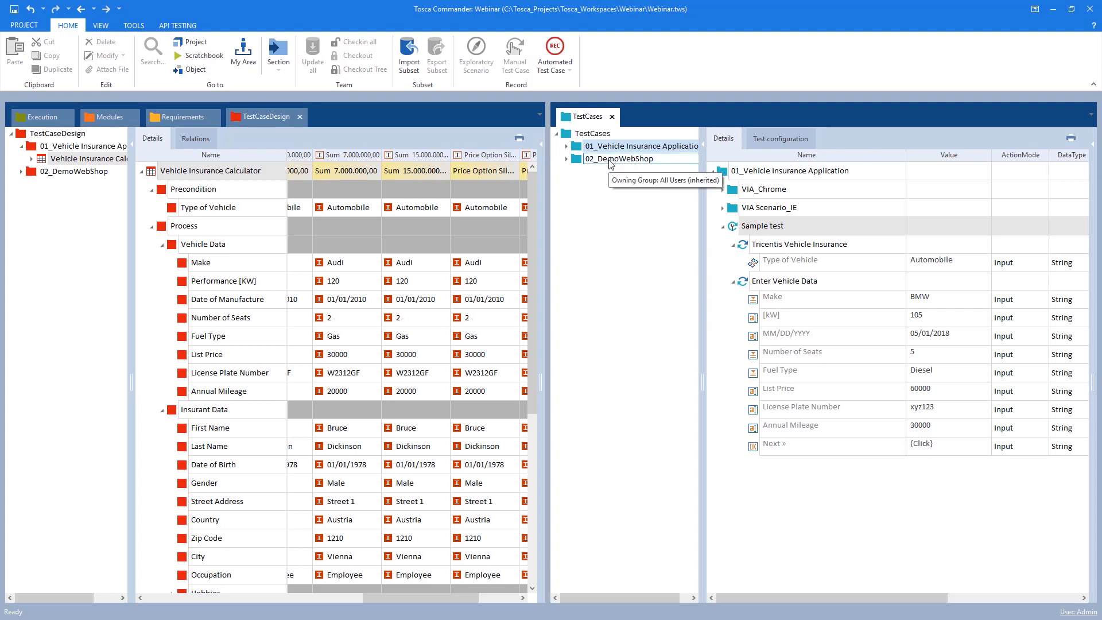
Convert the Sample test test case to a template
right_click(735, 229)
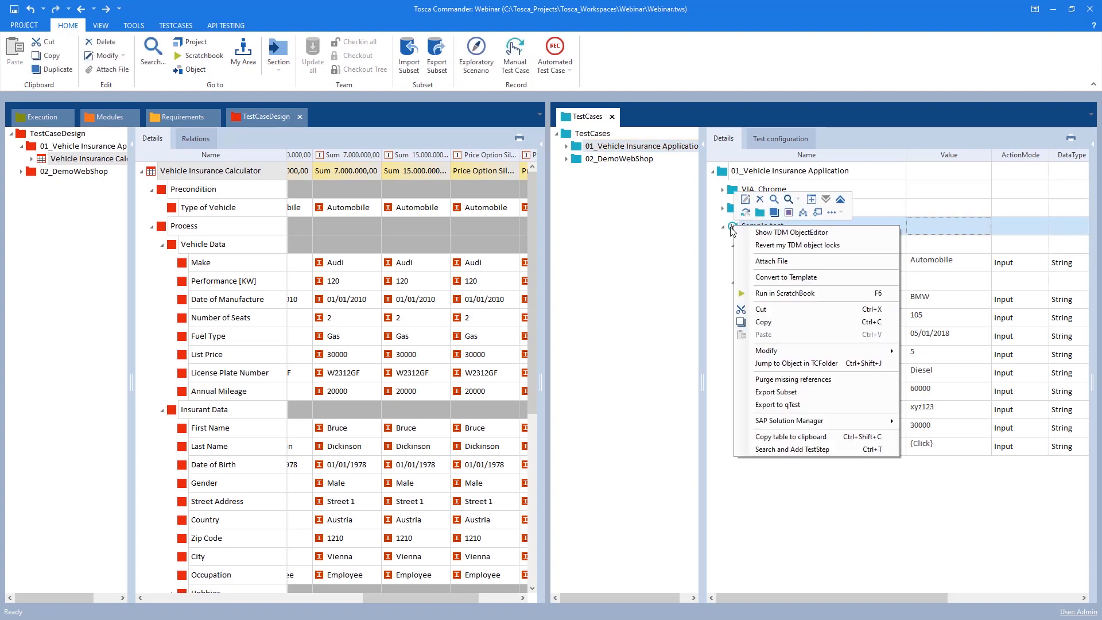
key("Escape")
right_click(735, 230)
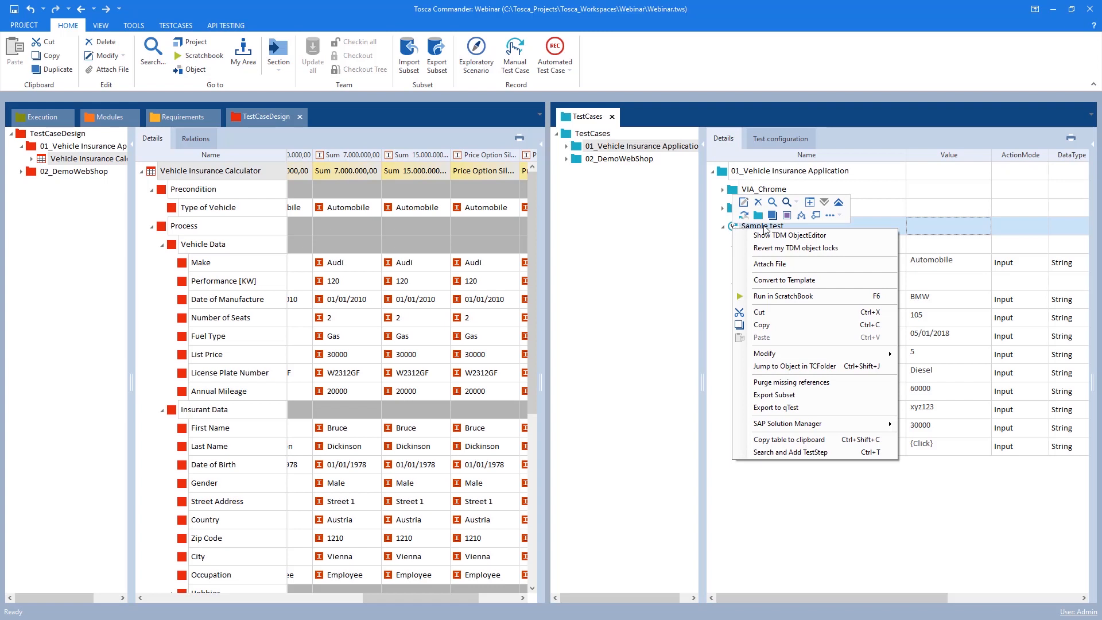
left_click(797, 281)
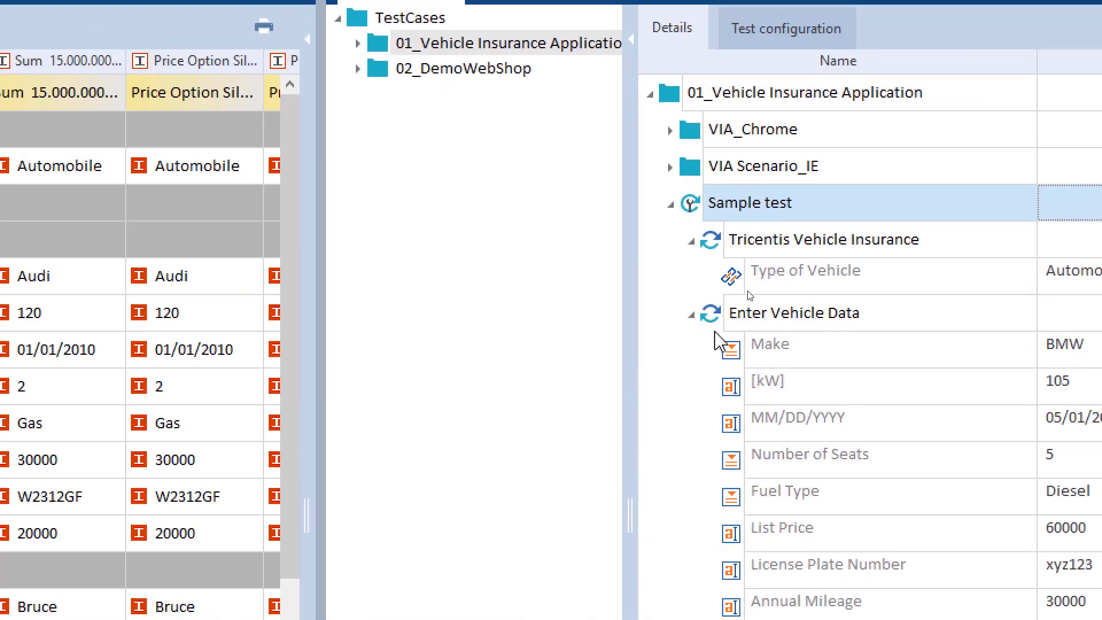
Turn the Sample test test case into a template test case
right_click(725, 313)
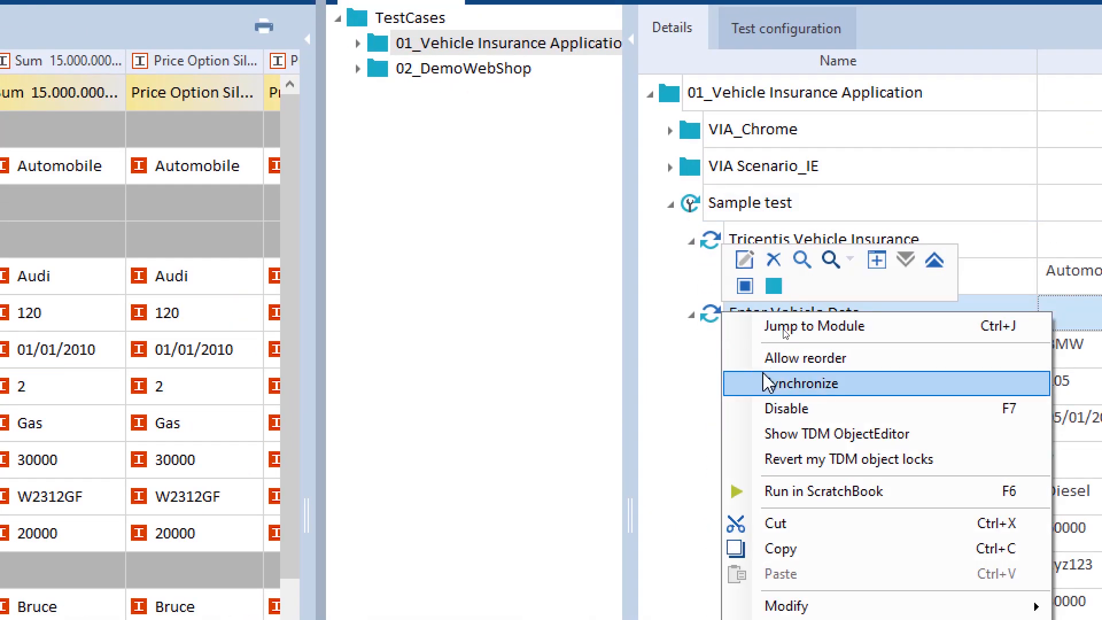
right_click(711, 204)
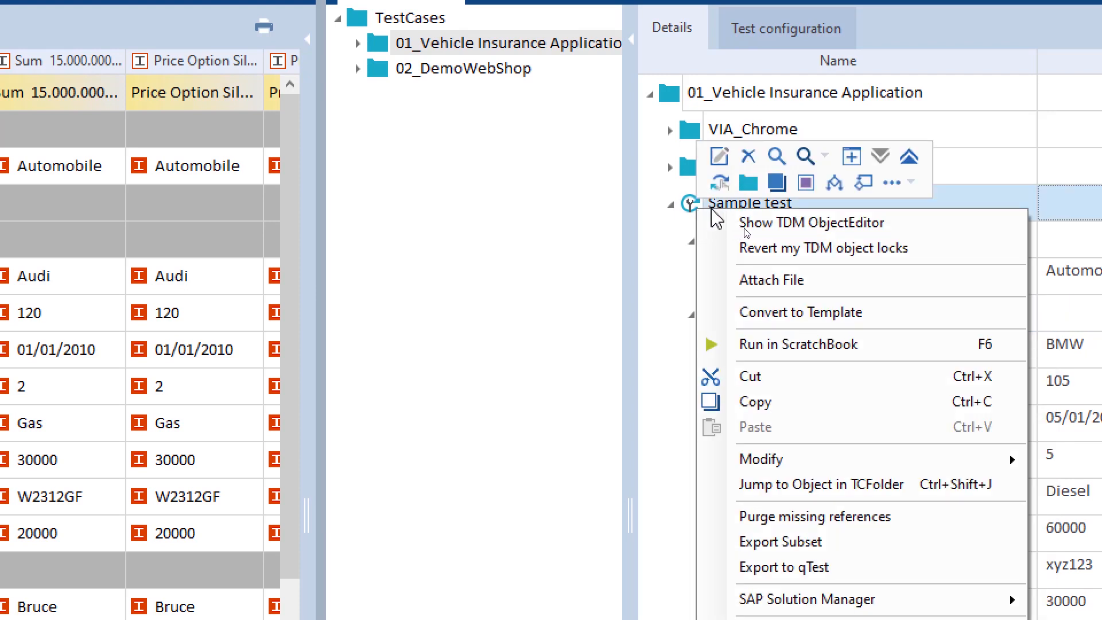
left_click(783, 322)
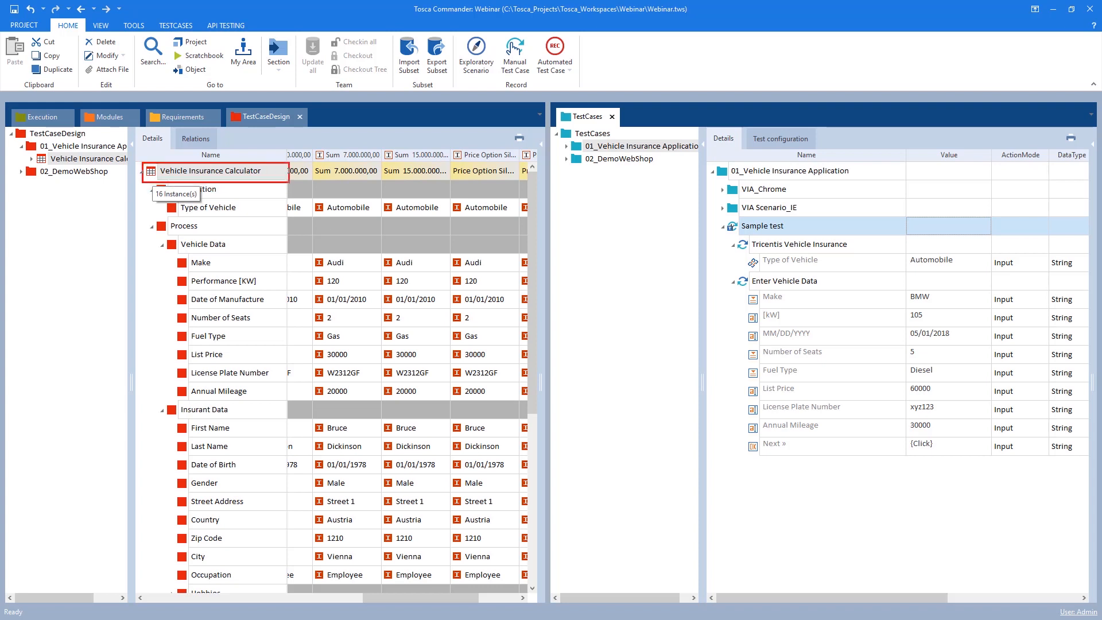
Assign the Vehicle Insurance Calculator test sheet to the Sample test template
left_click_drag(721, 219, 803, 238)
left_click(152, 173)
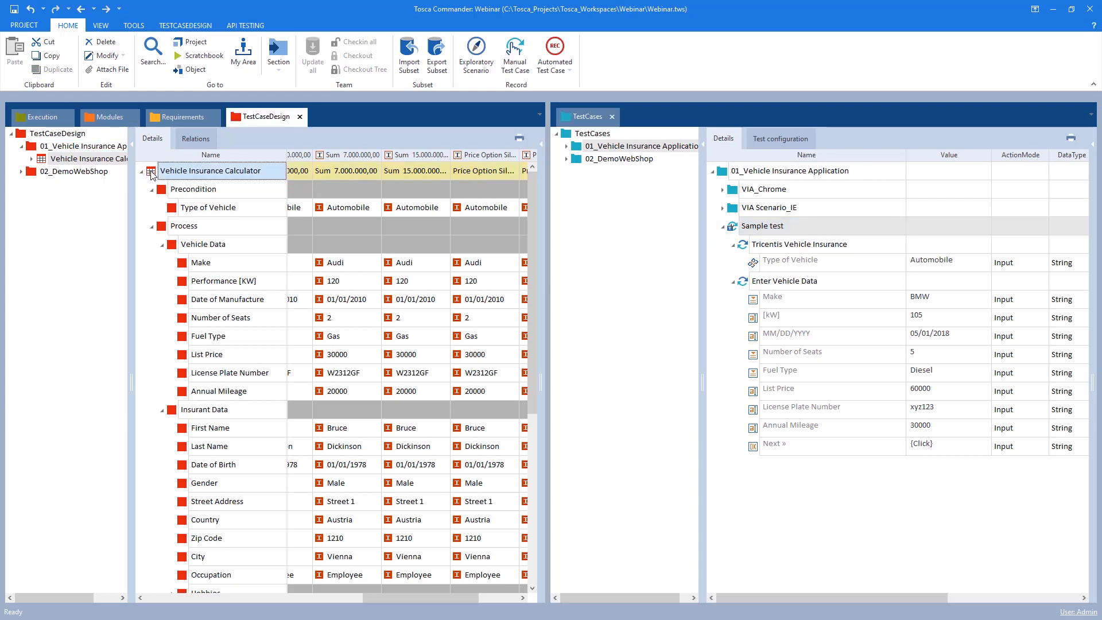
left_click_drag(153, 174, 733, 231)
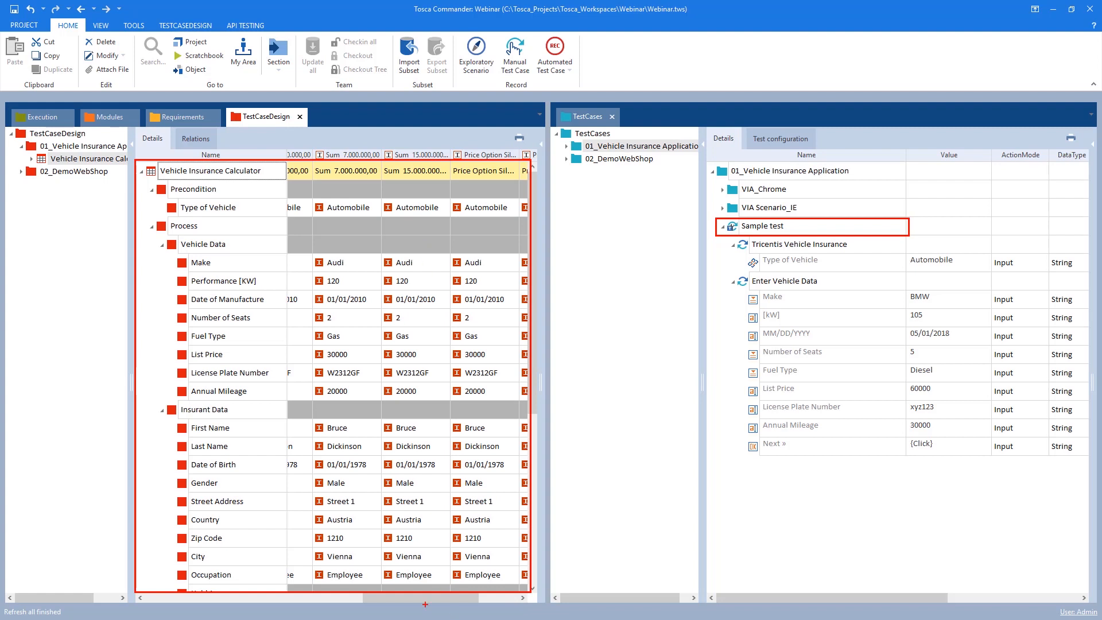
key("Escape")
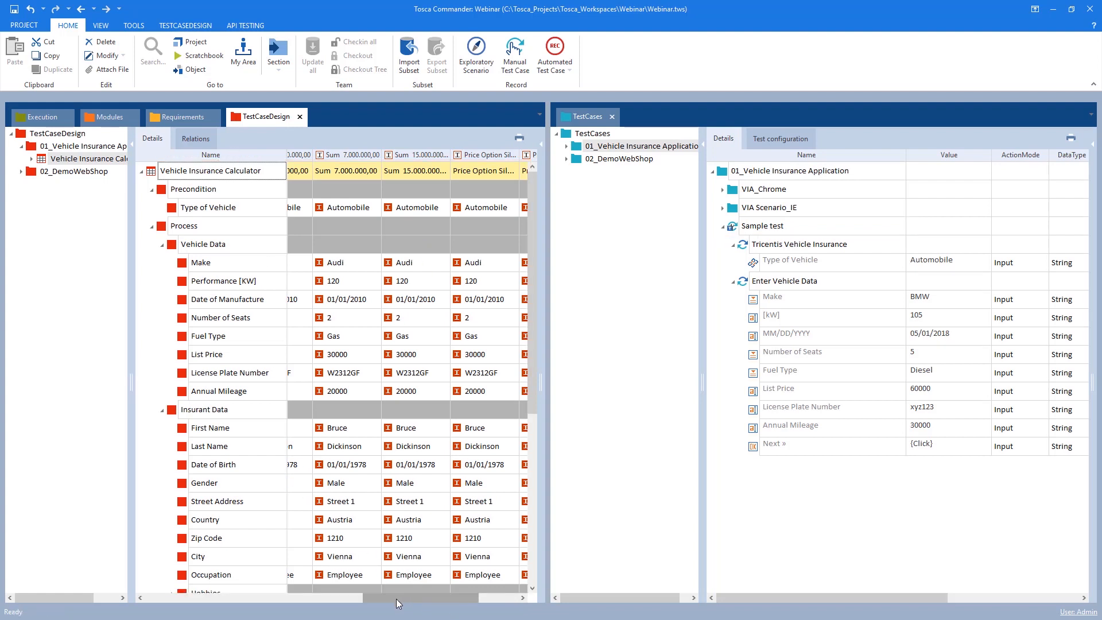
Replace the Type of Vehicle value with a reference to the test sheet's Precondition Type of Vehicle attribute
left_click_drag(396, 598, 179, 598)
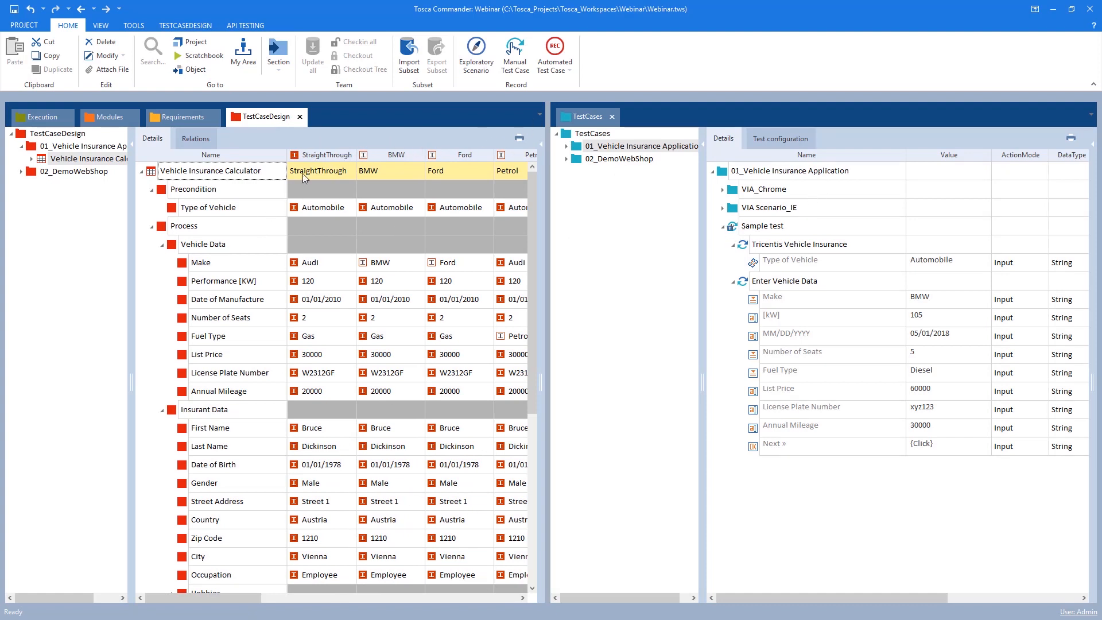
left_click(314, 226)
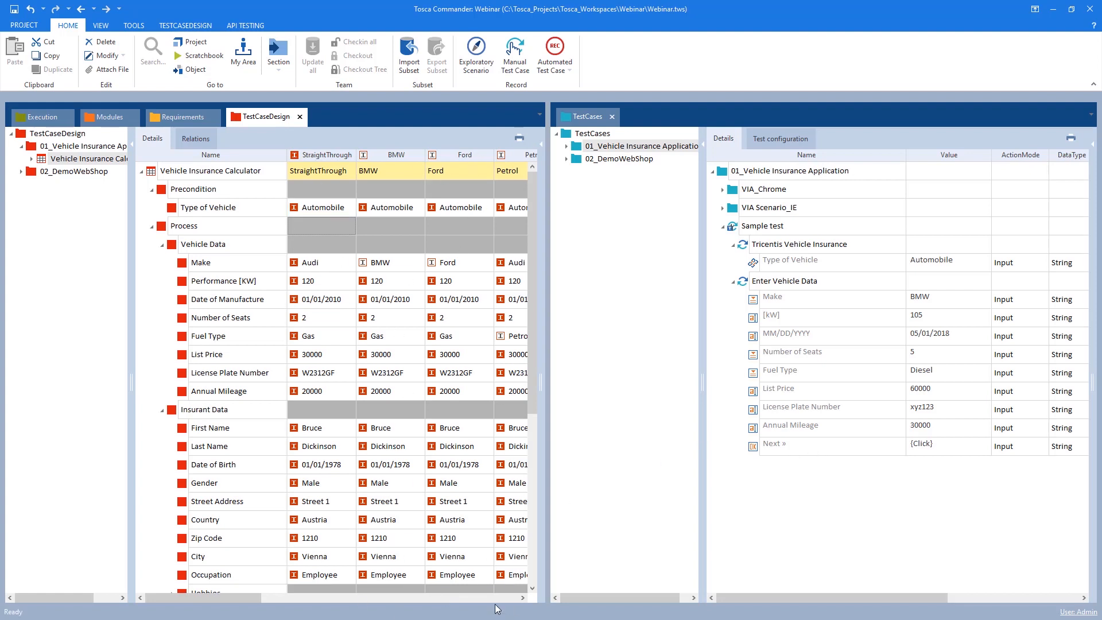
left_click(738, 229)
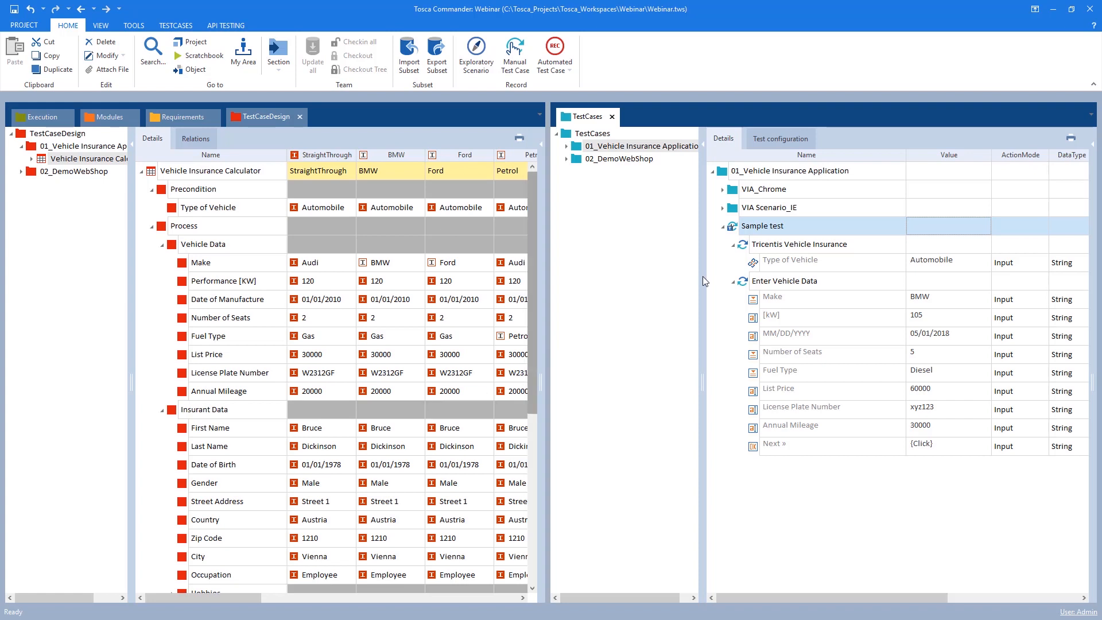
left_click(948, 264)
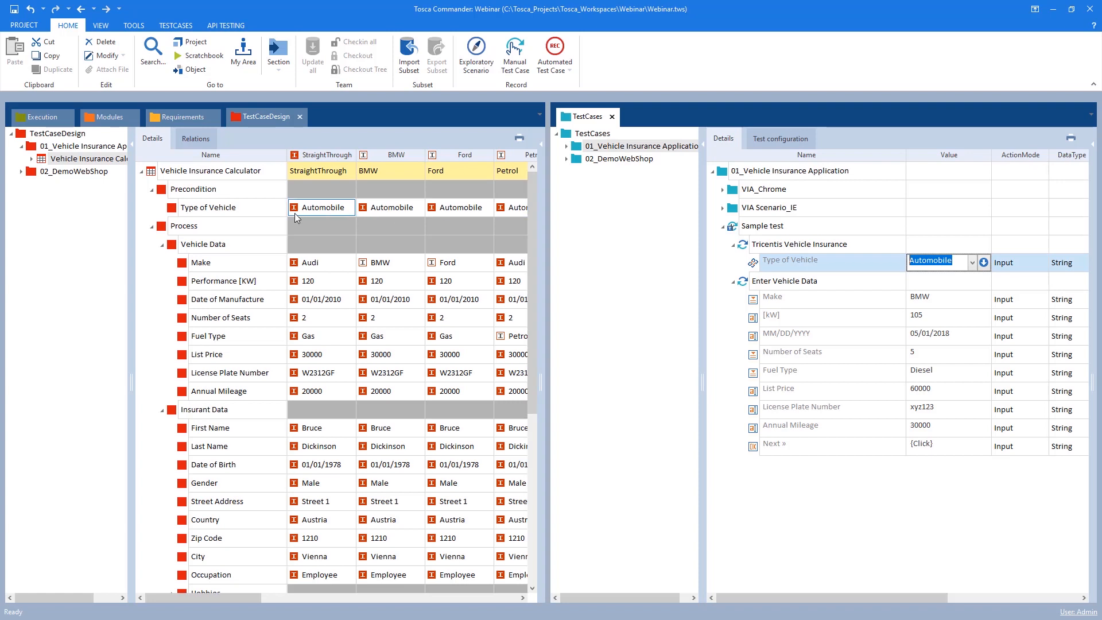
left_click(942, 262)
double_click(941, 262)
key("BackSpace")
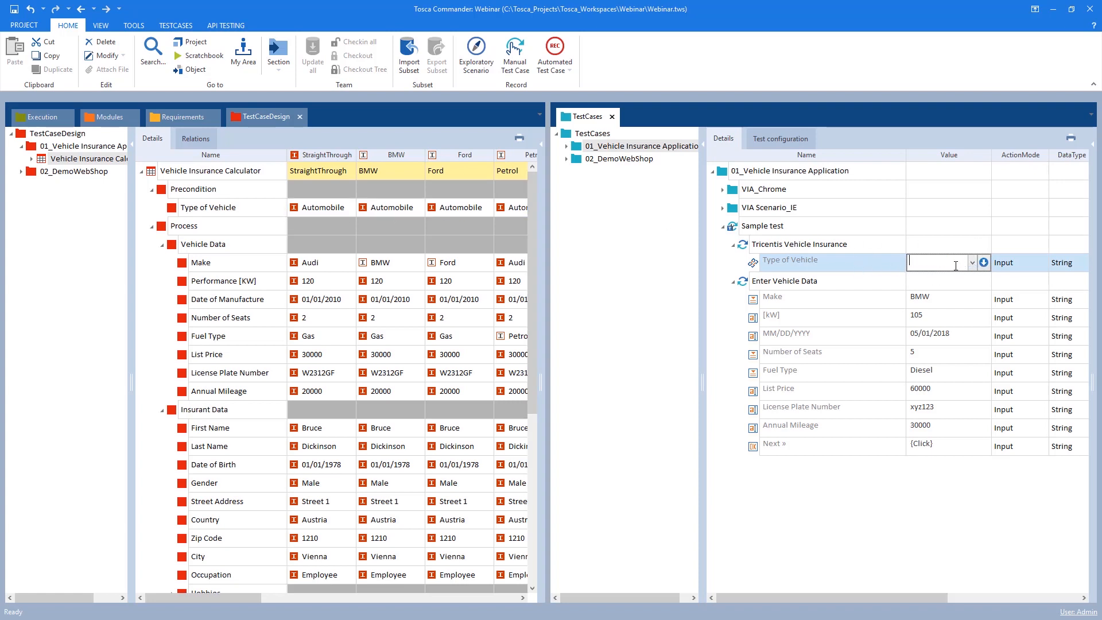
left_click(174, 211)
mouse_move(172, 210)
left_mouse_down()
mouse_move(182, 213)
mouse_move(174, 207)
left_mouse_up()
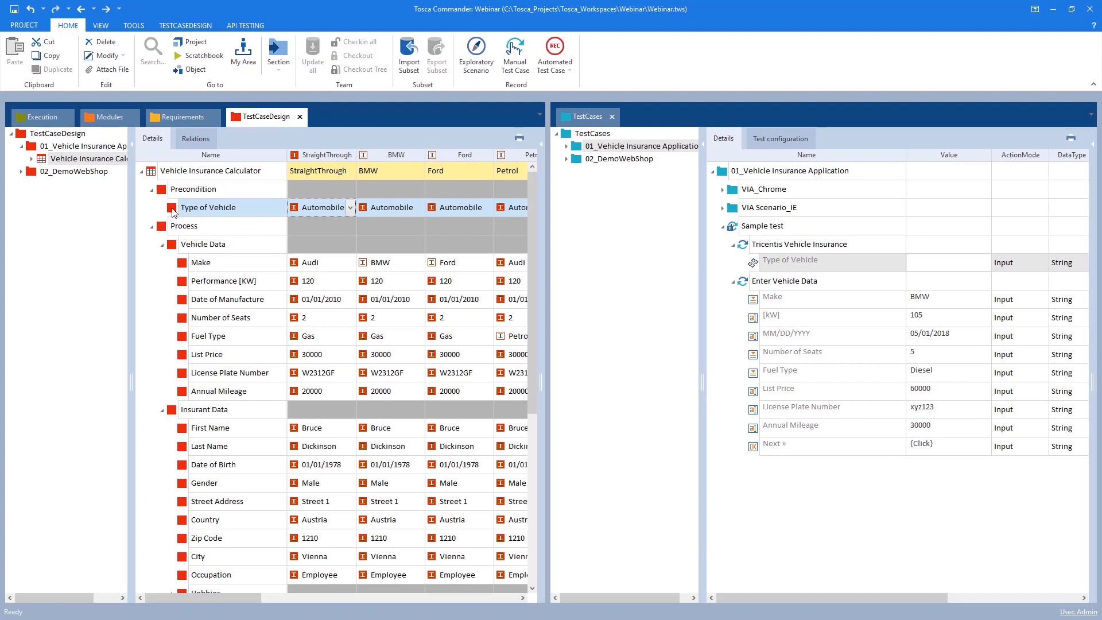
left_click_drag(174, 213, 924, 268)
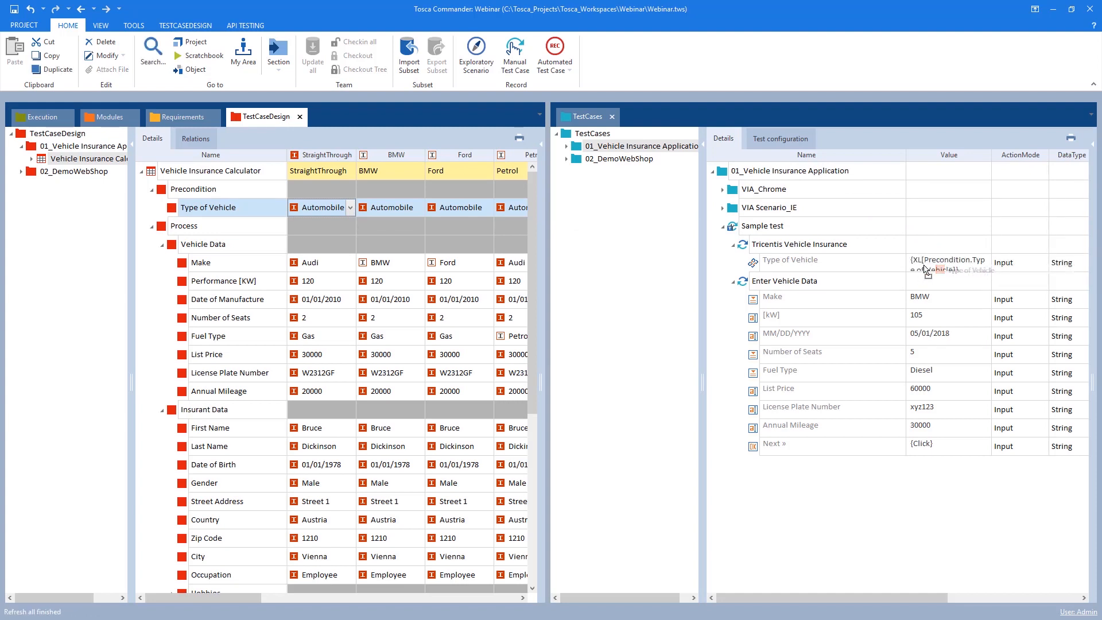
Widen the Value column to show the full Type of Vehicle test sheet reference
left_click_drag(993, 155, 1038, 156)
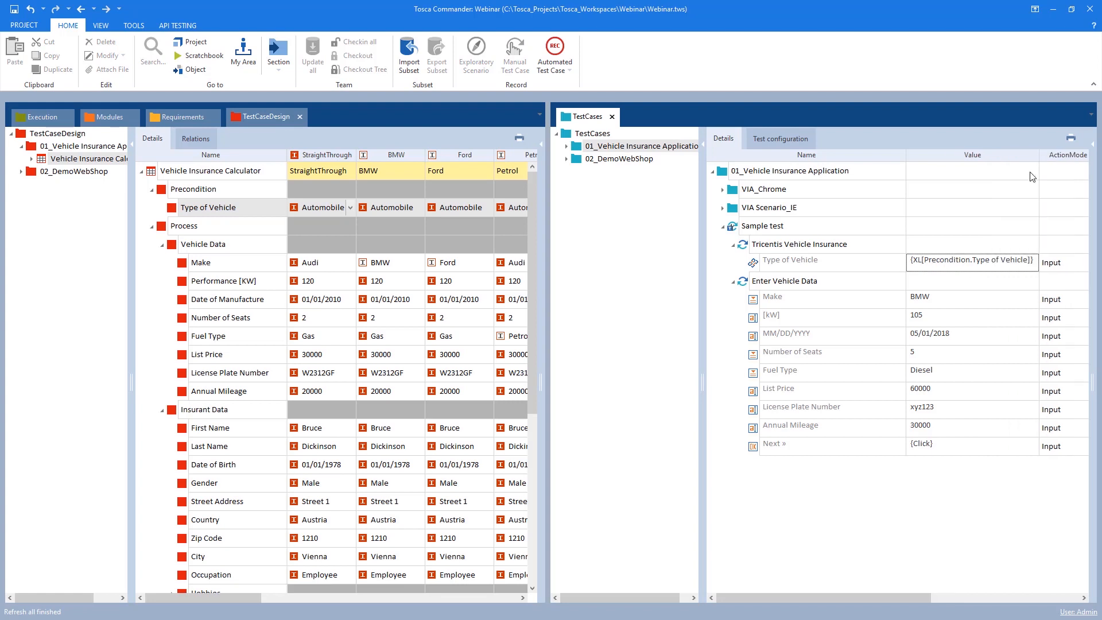
left_click(916, 263)
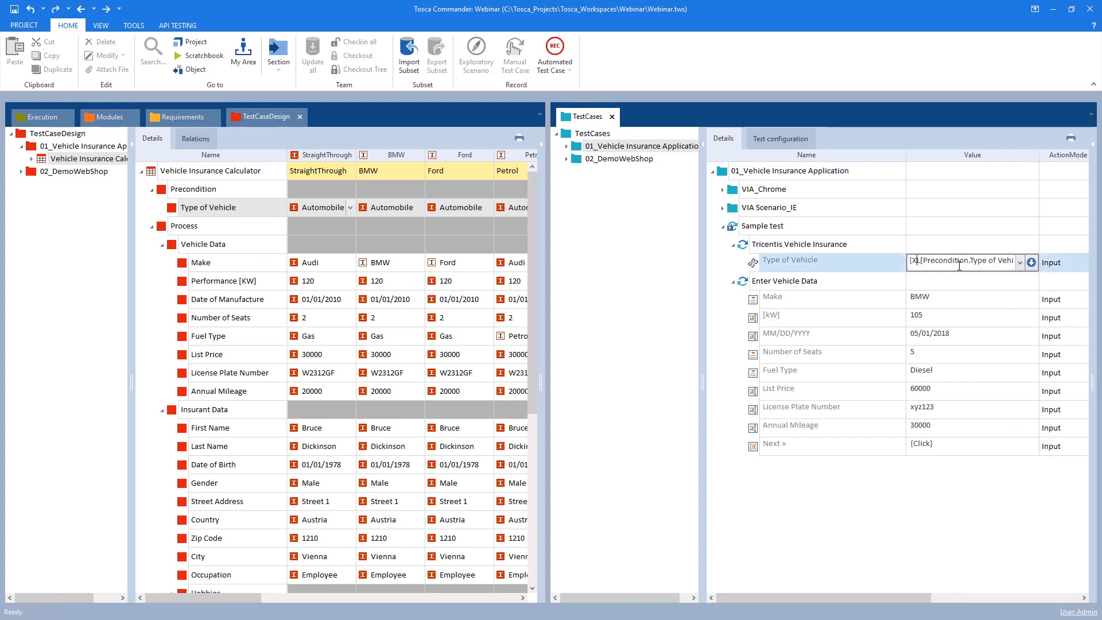
left_click(891, 268)
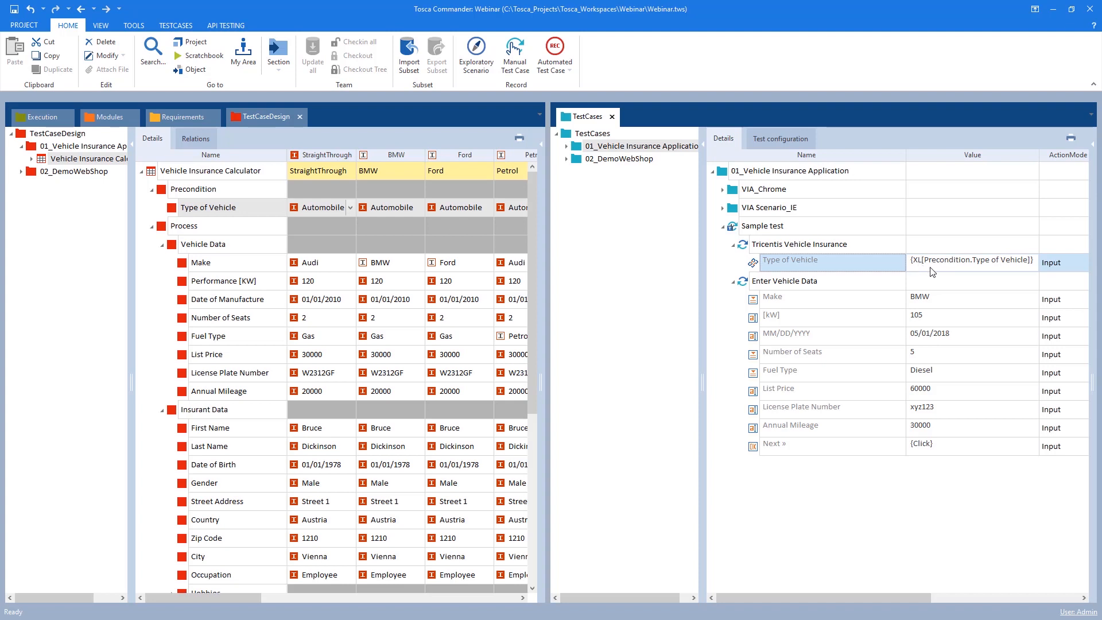
Refresh the test sheet and examine the instances listed under the Type of Vehicle attribute
left_click(164, 196)
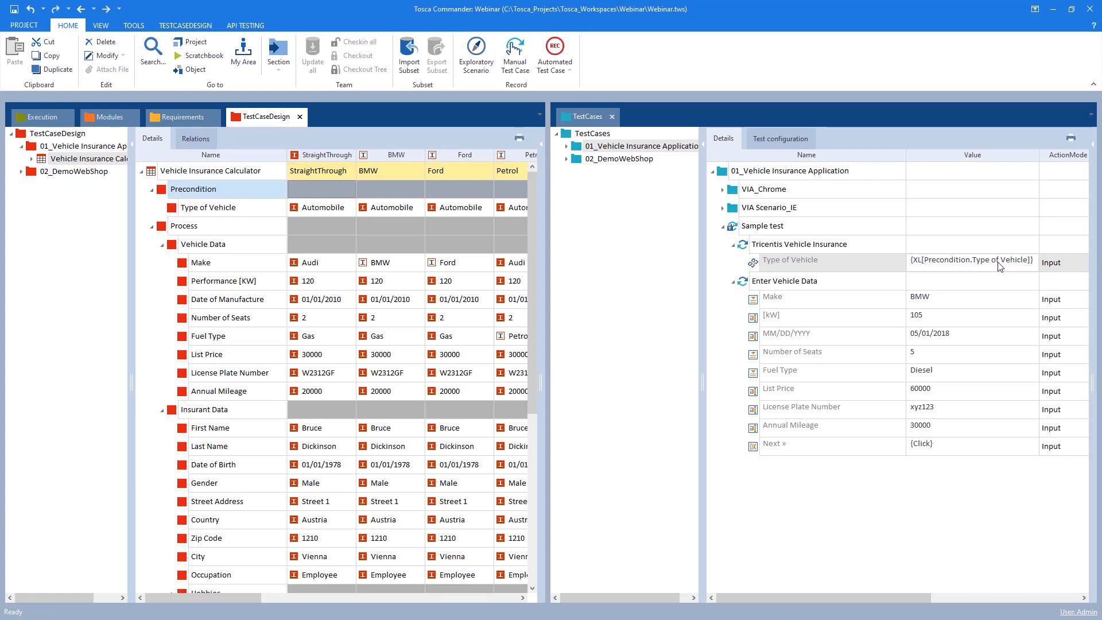
left_click(175, 214)
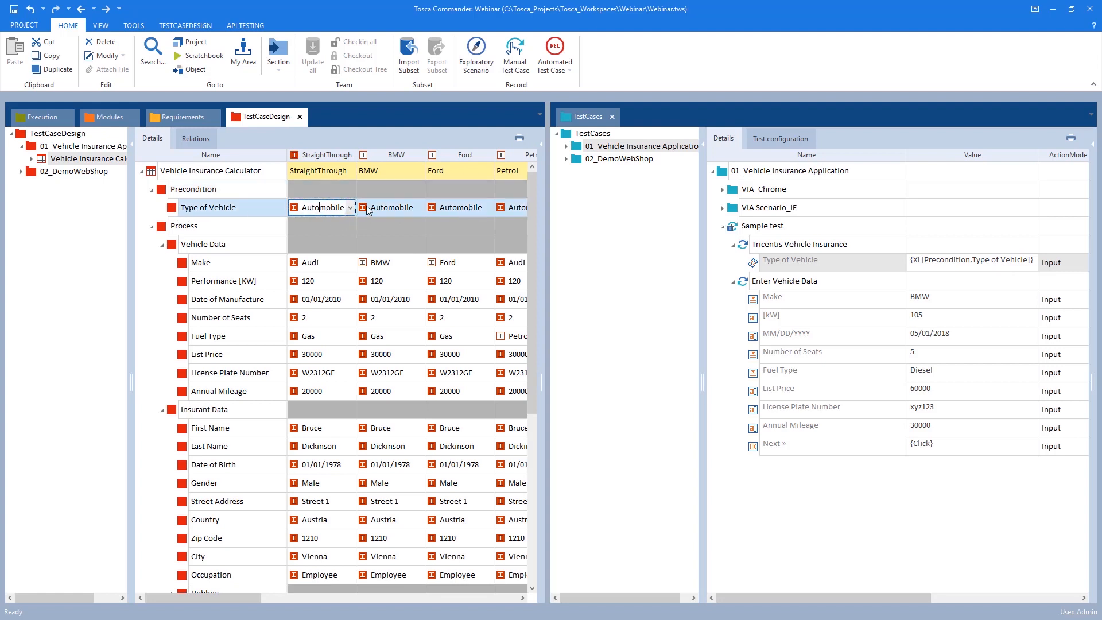
left_click(445, 209)
left_click(498, 207)
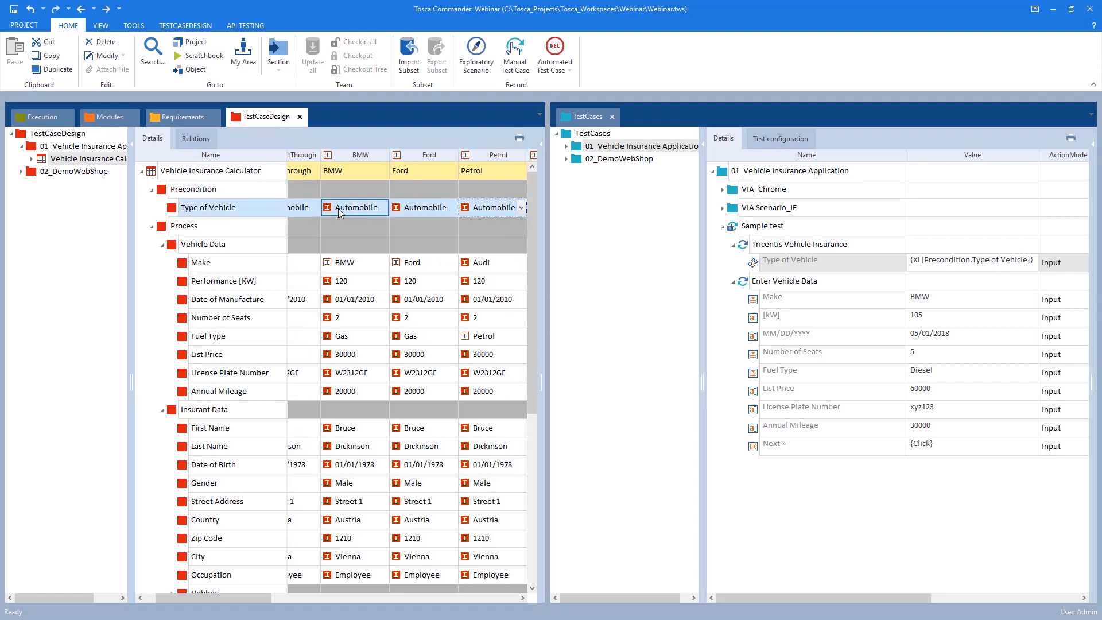
left_click(395, 597)
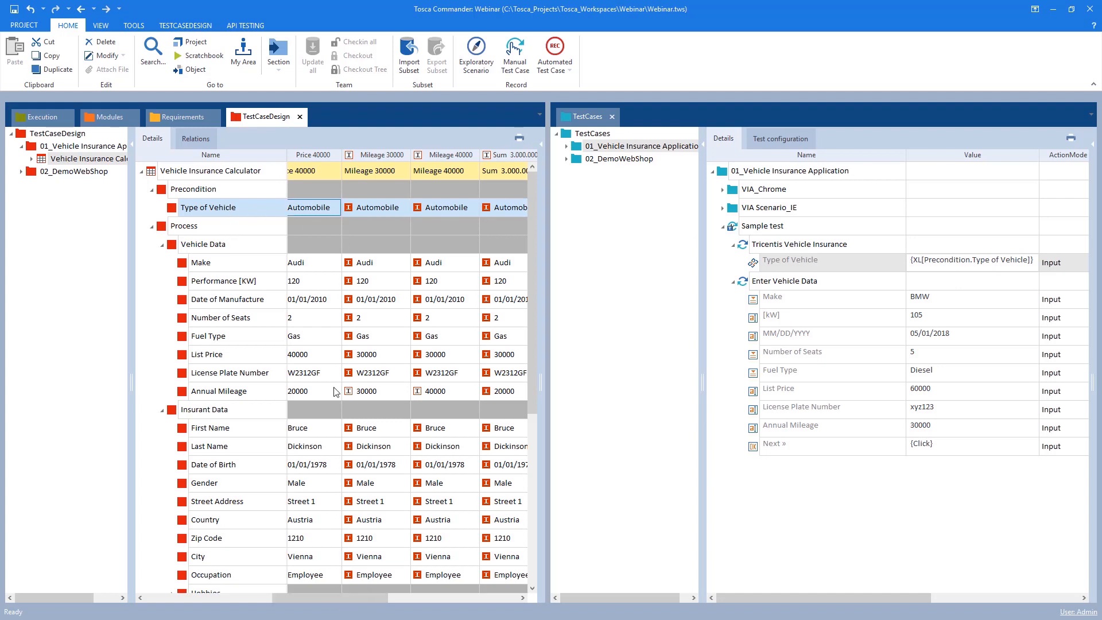
left_click(270, 207)
key("F5")
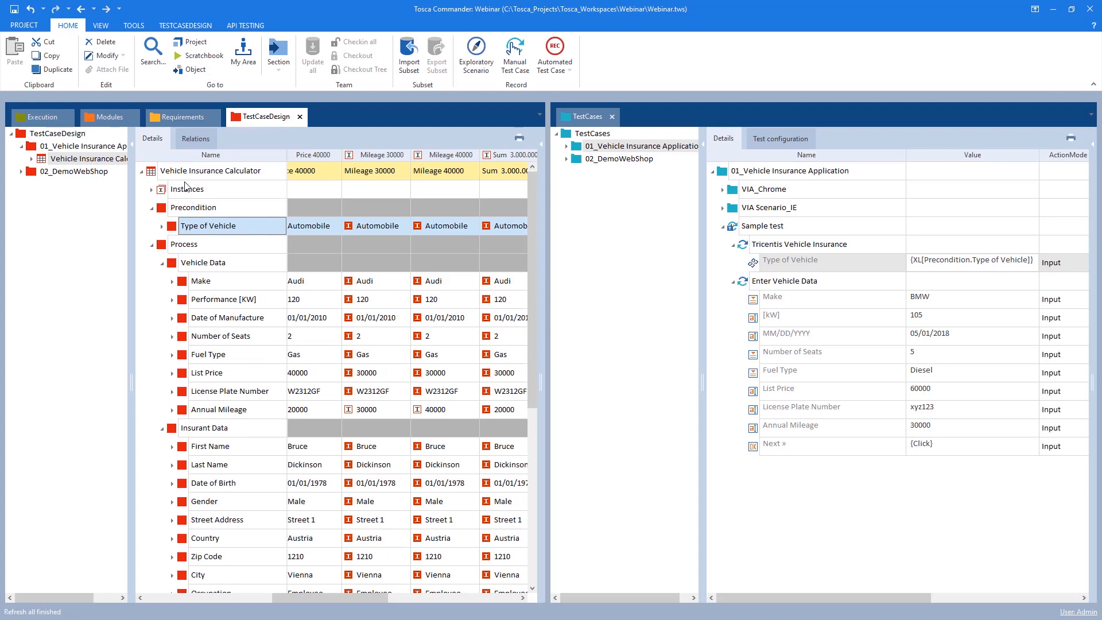
left_click(162, 227)
left_click(172, 245)
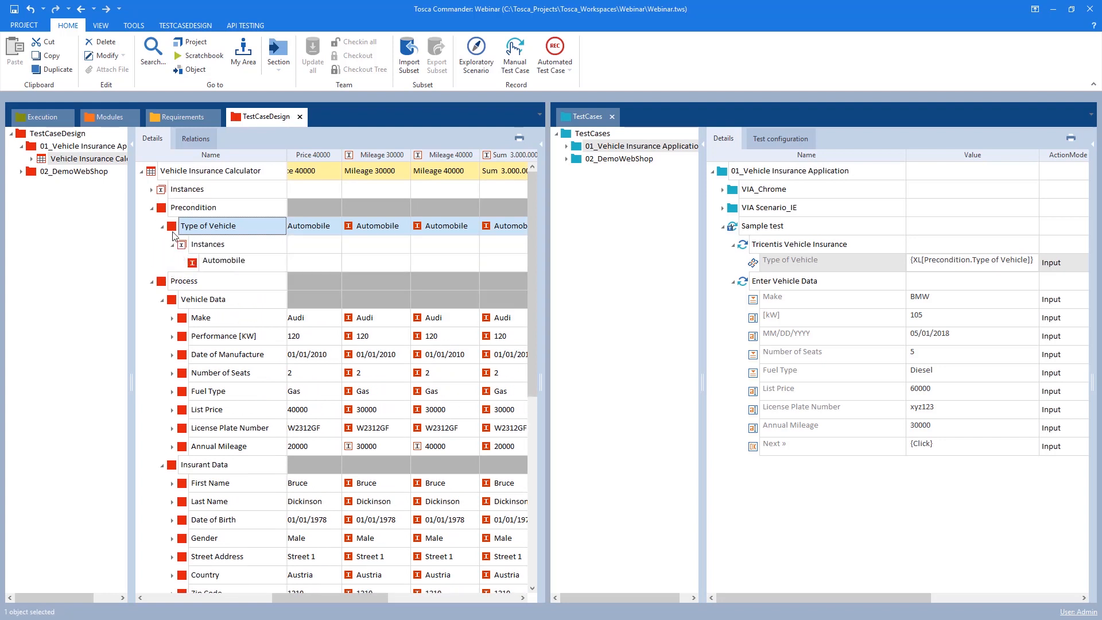
left_click_drag(167, 242, 293, 271)
key("Escape")
left_click_drag(153, 216, 286, 235)
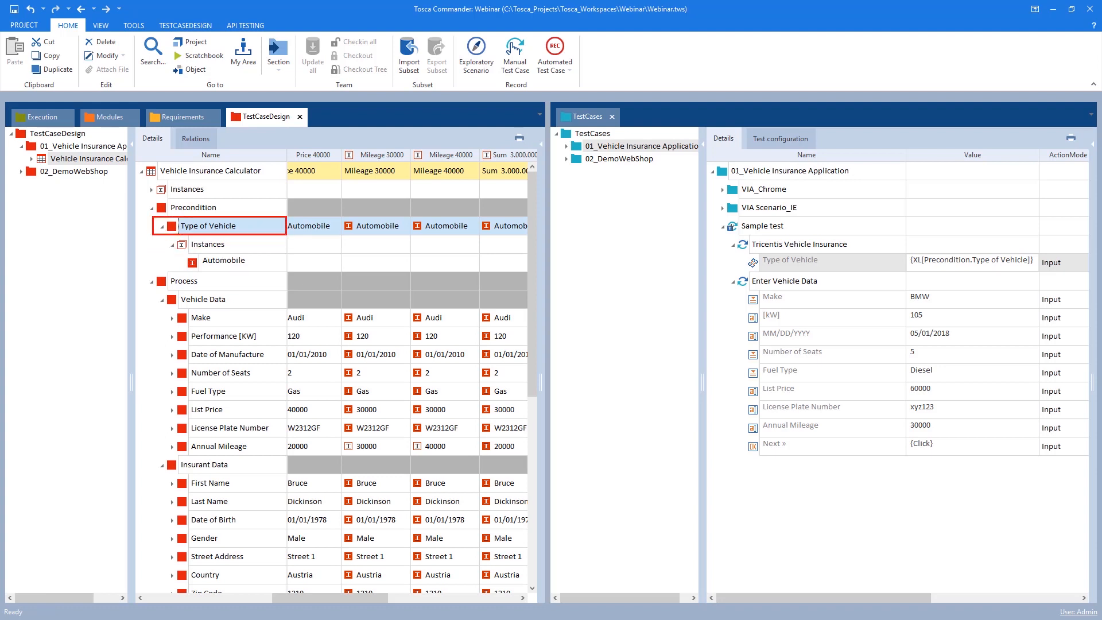
key("Escape")
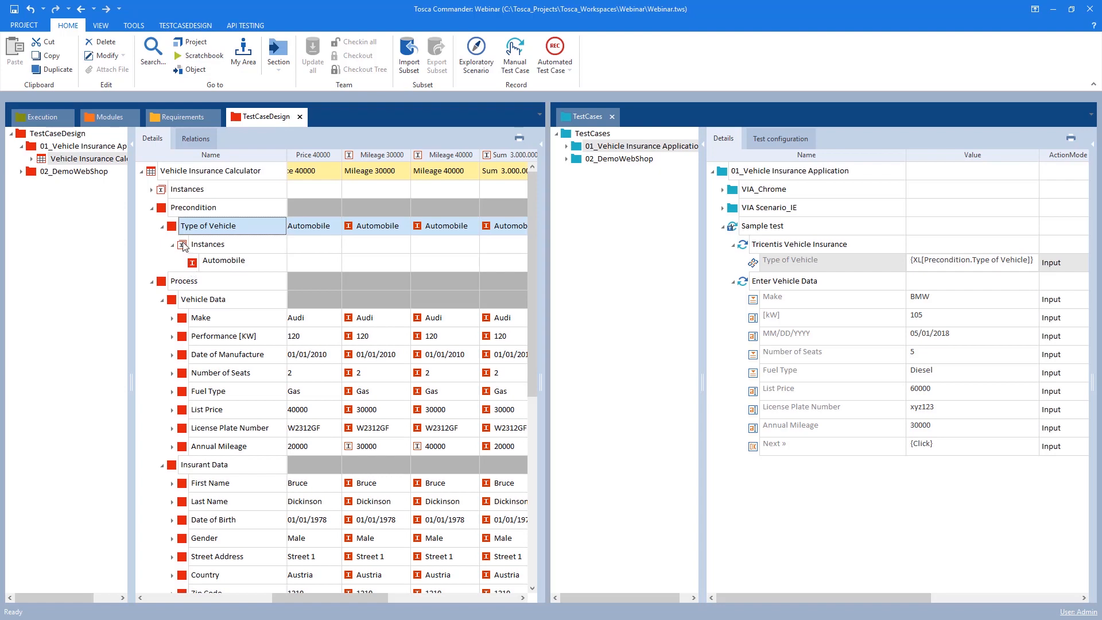
left_click(162, 226)
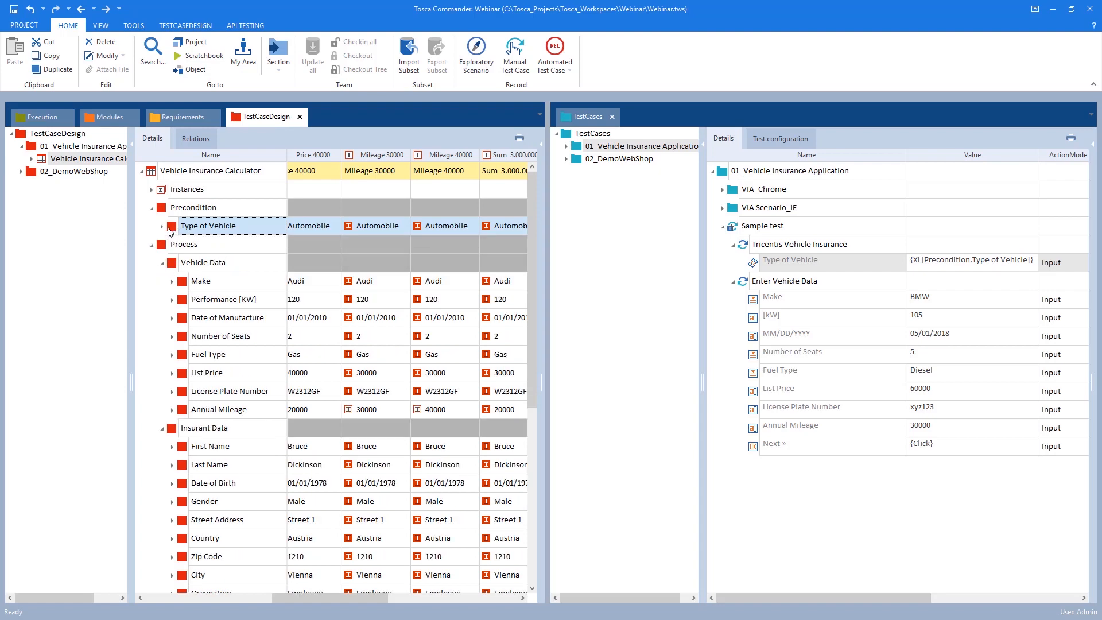
left_click(162, 226)
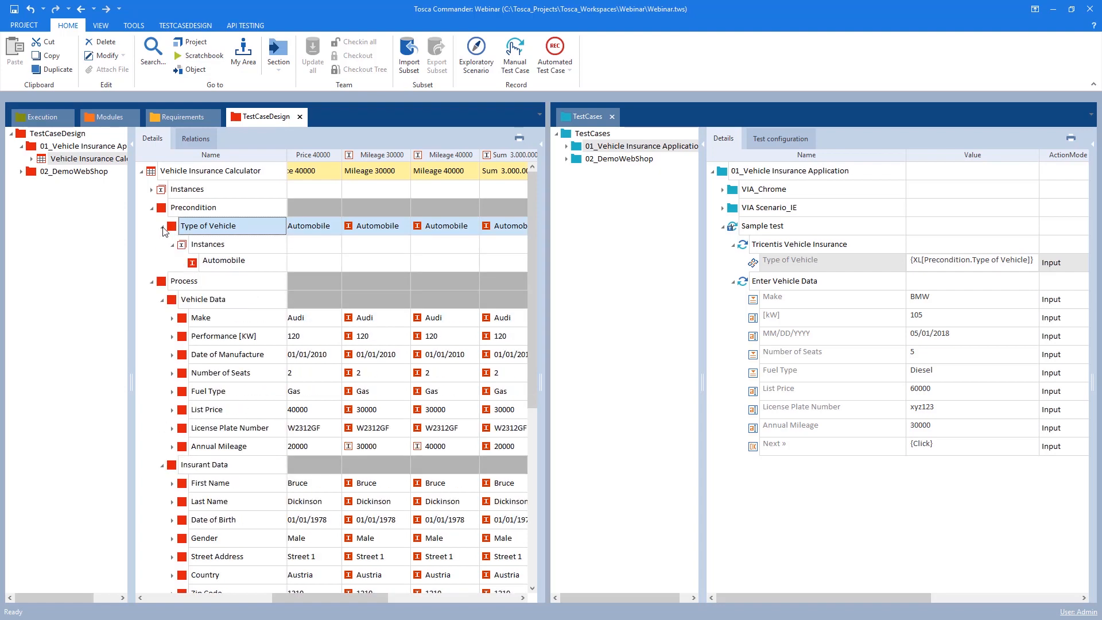
left_click(163, 227)
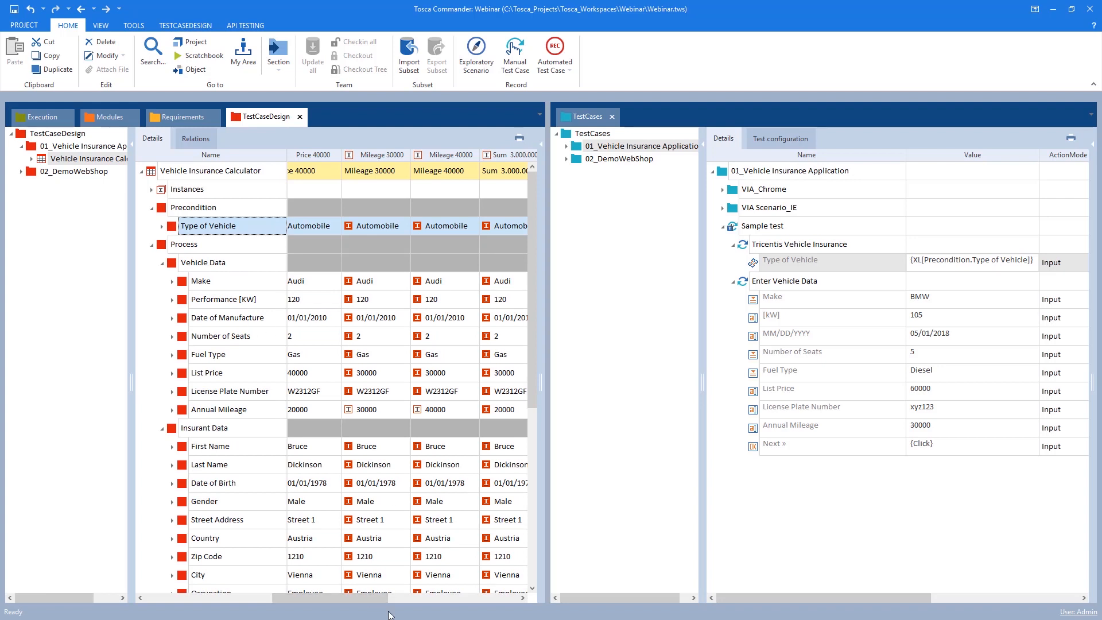
left_click_drag(315, 599, 165, 592)
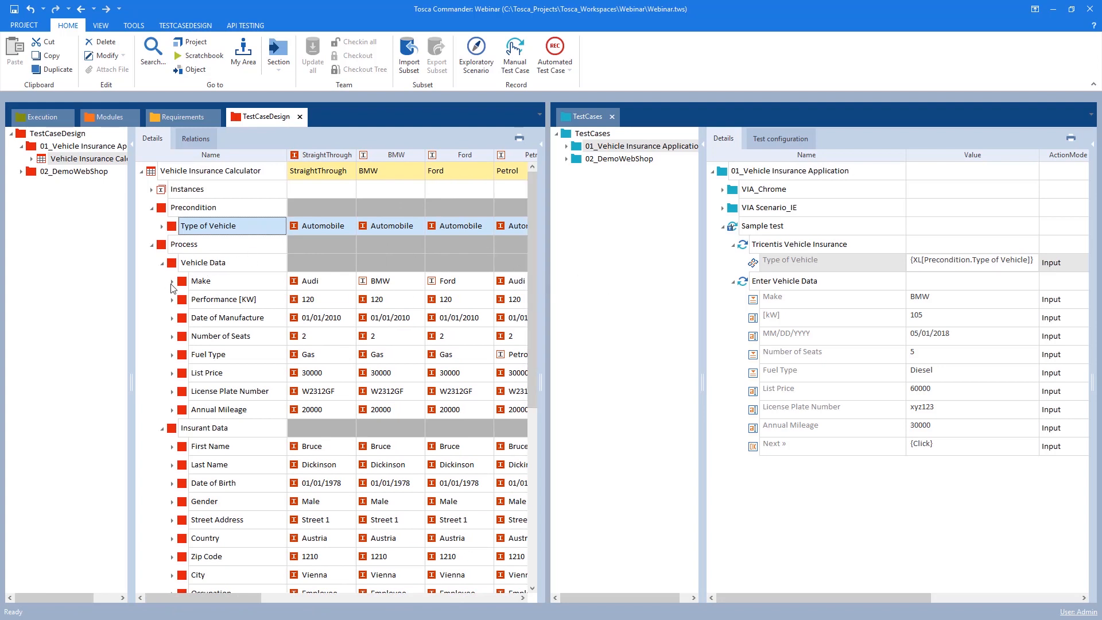
Expand the Make attribute to view its Audi, BMW and Ford instances
left_click(171, 282)
left_click(182, 300)
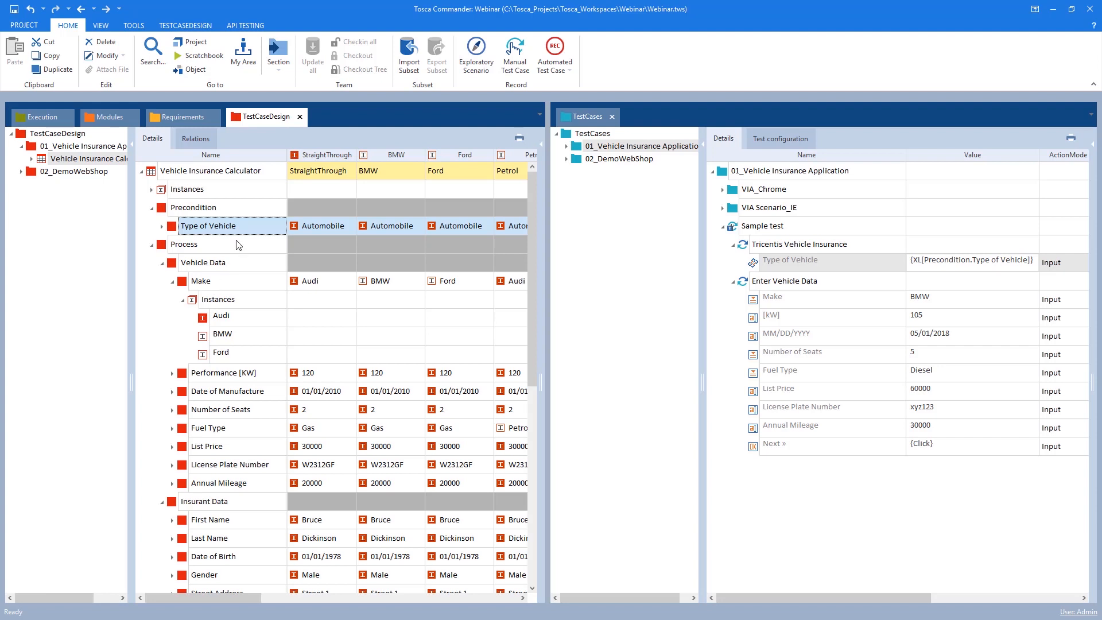
left_click_drag(169, 274, 284, 291)
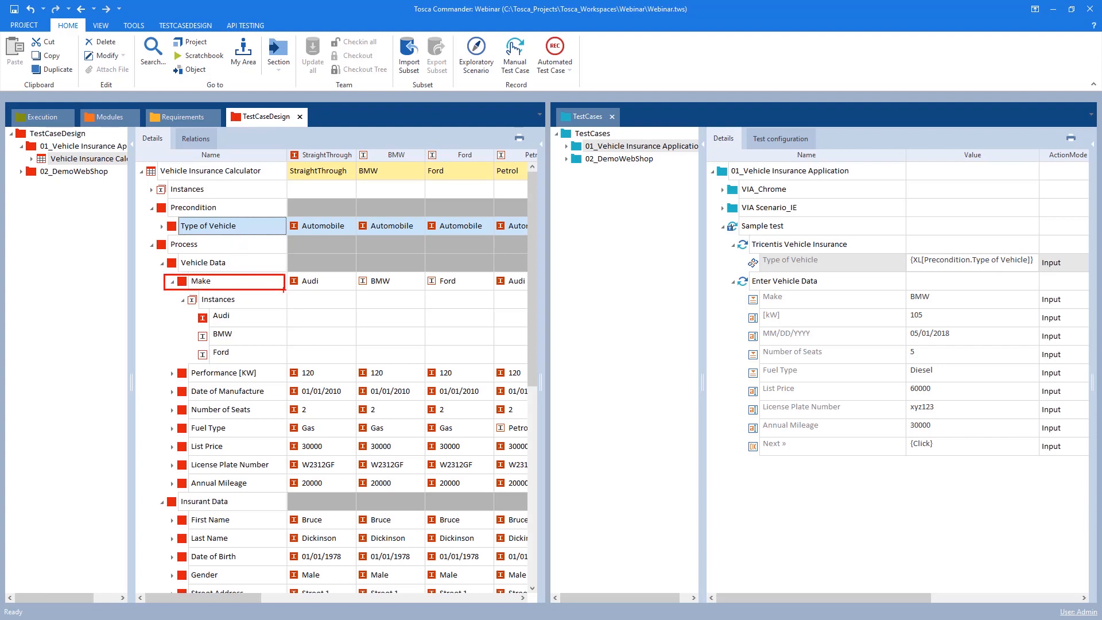
mouse_move(744, 290)
left_mouse_down()
mouse_move(786, 308)
mouse_move(898, 309)
left_mouse_up()
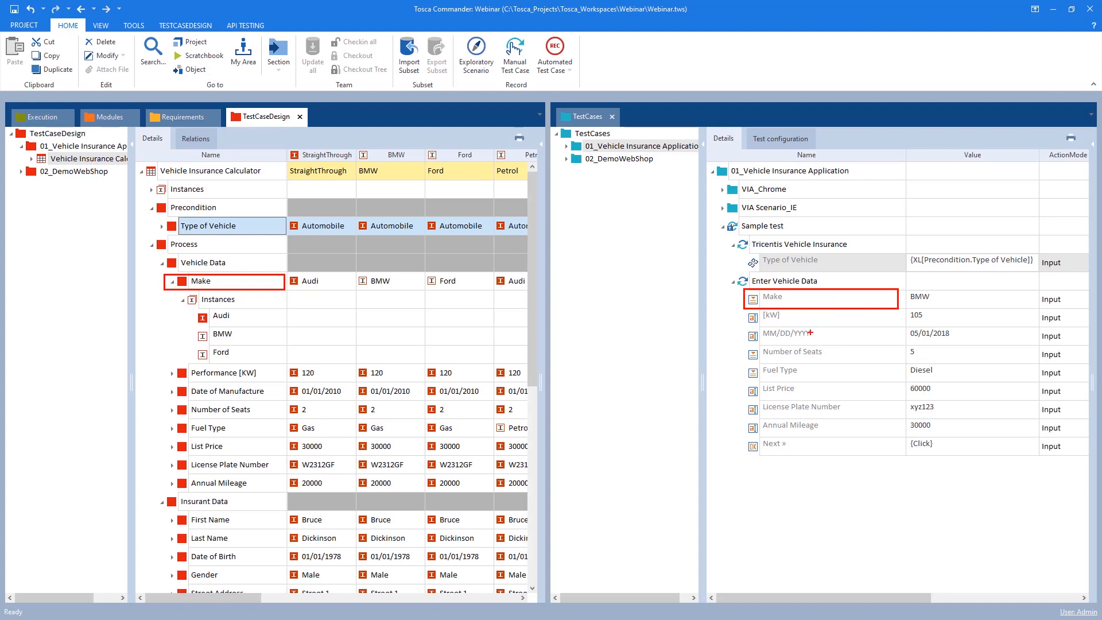
key("Escape")
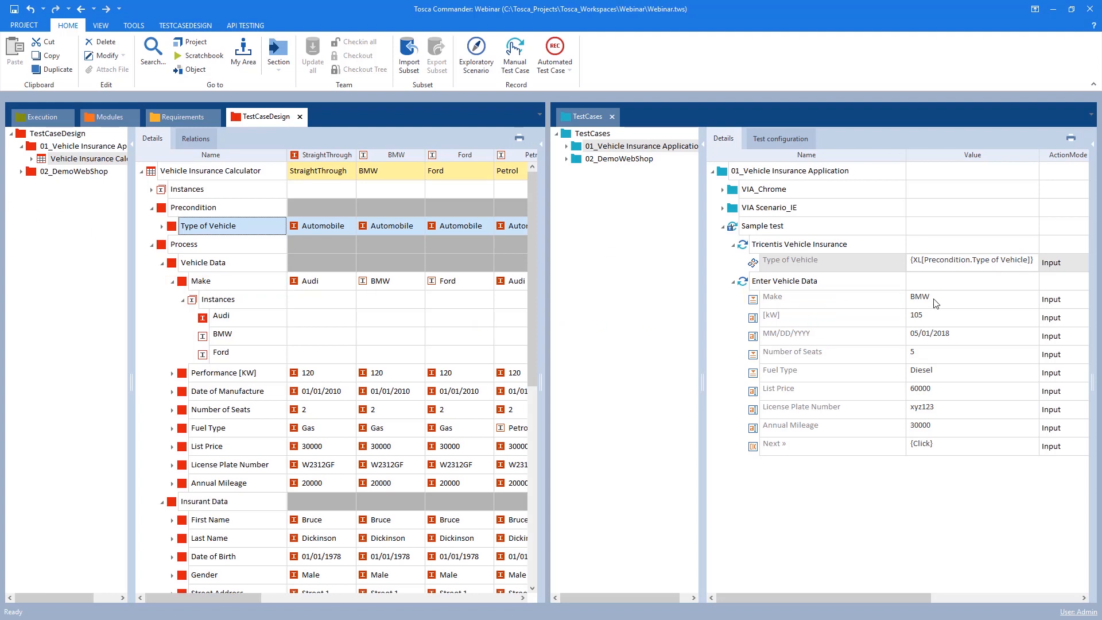
Replace the Make value with a reference to the test sheet's Process Vehicle Data Make attribute
left_click(918, 301)
key("BackSpace")
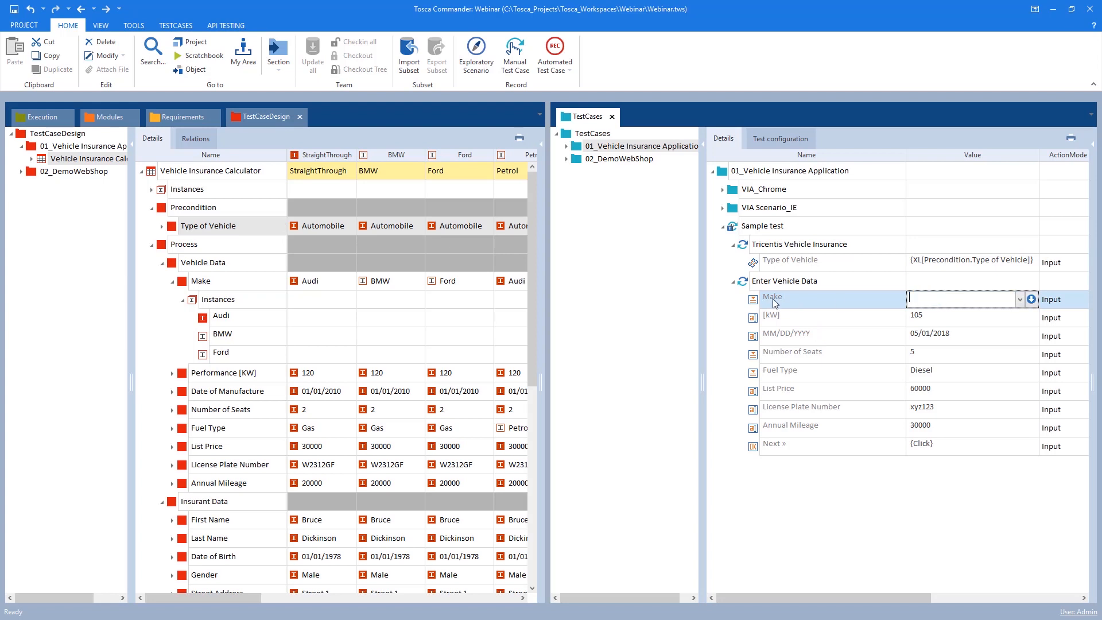
left_click(184, 283)
left_click_drag(184, 285, 919, 302)
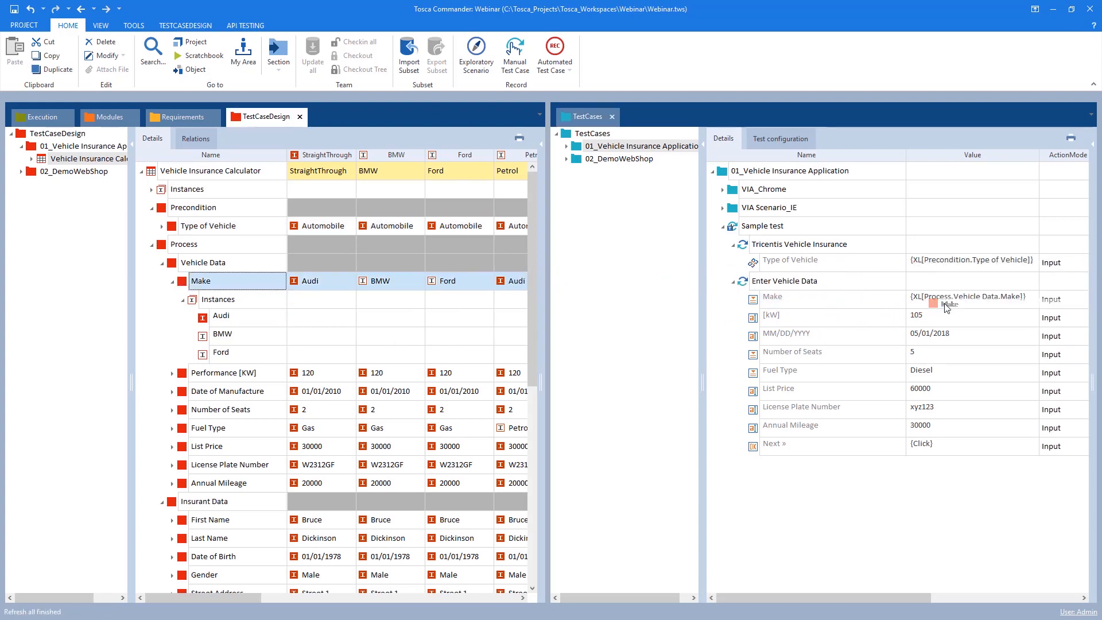
left_click(323, 284)
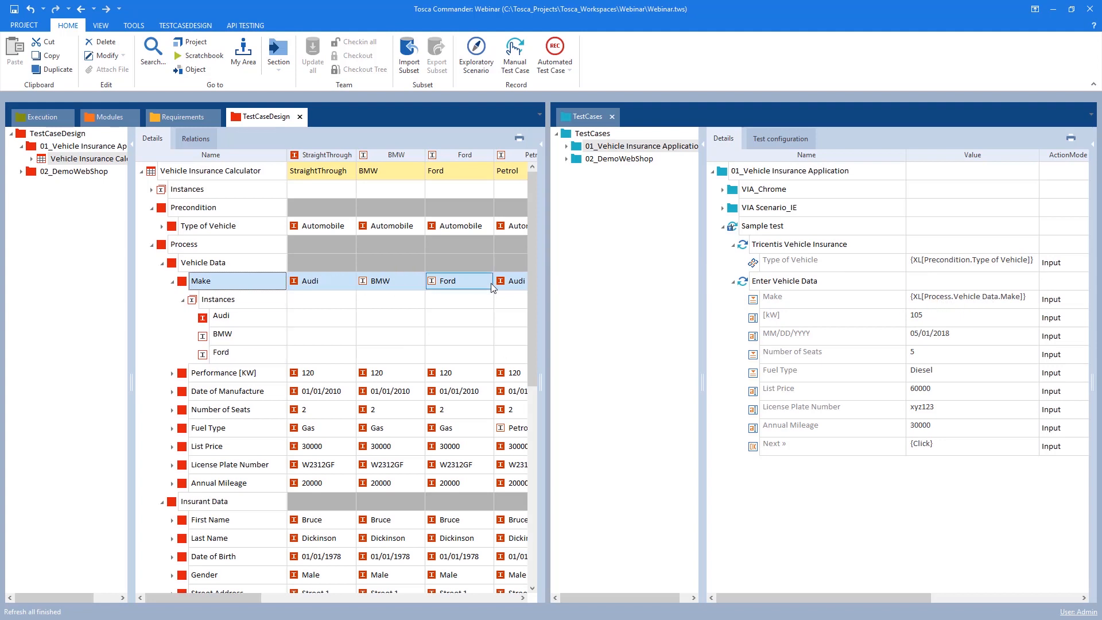
left_click(452, 281)
left_click(182, 300)
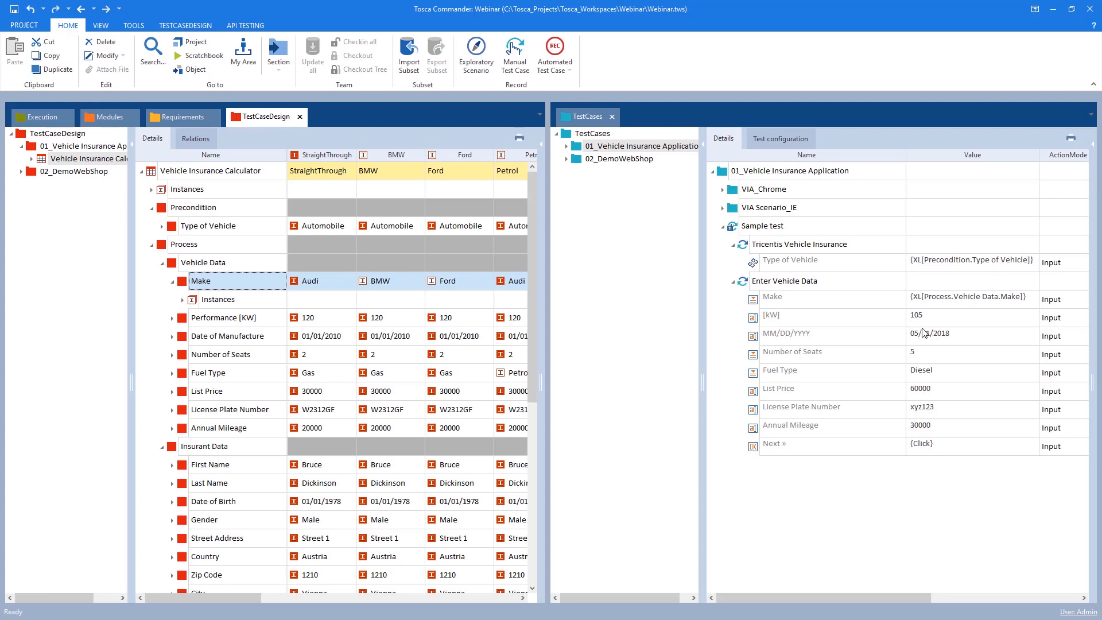
Replace the kW value with a reference to the test sheet's Performance [KW] attribute
double_click(956, 314)
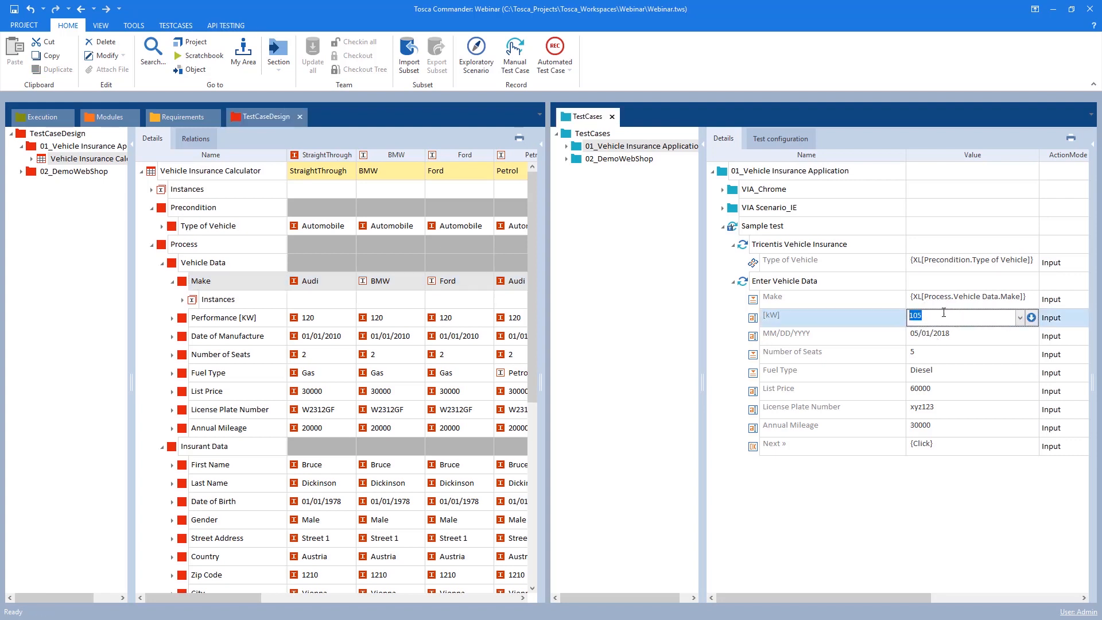
key("Delete")
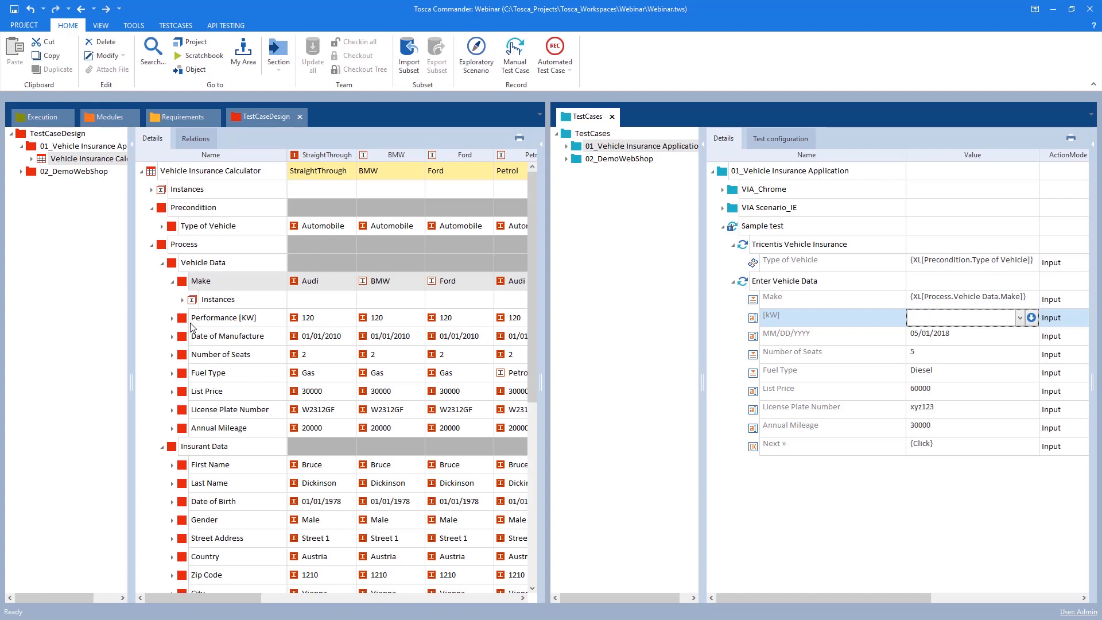
left_click_drag(218, 317, 926, 320)
Replace the MM/DD/YYYY value with a reference to the test sheet's Date of Manufacture attribute
left_click(970, 338)
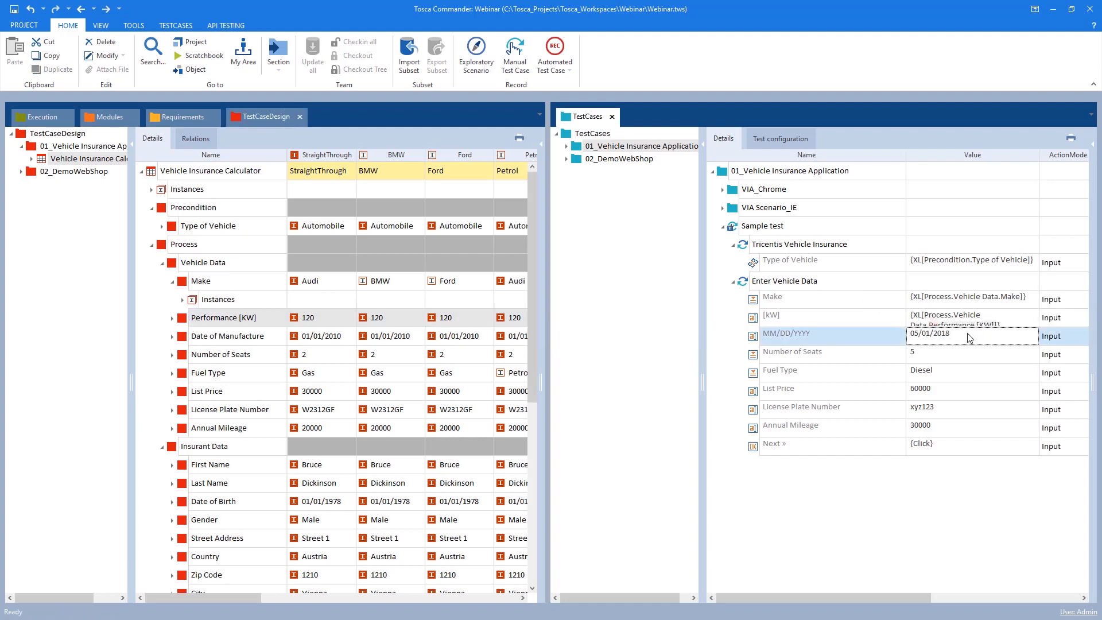
left_click(969, 338)
key("BackSpace")
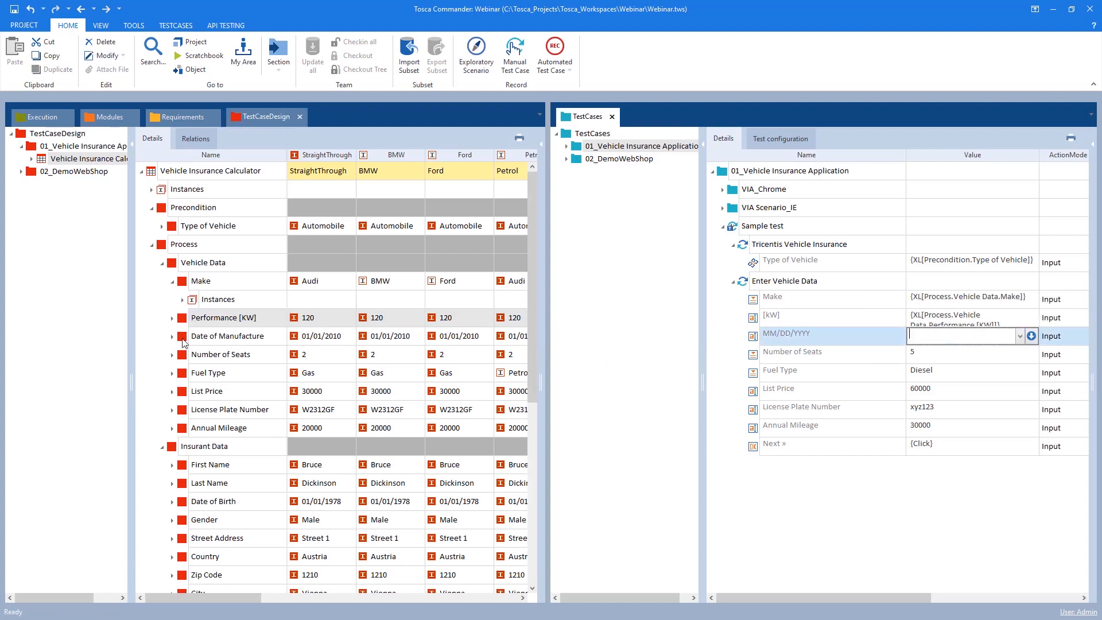
left_click_drag(184, 342, 927, 339)
Reference the test sheet's Number of Seats, Fuel Type and List Price attributes in the matching Enter Vehicle Data values
left_click(939, 357)
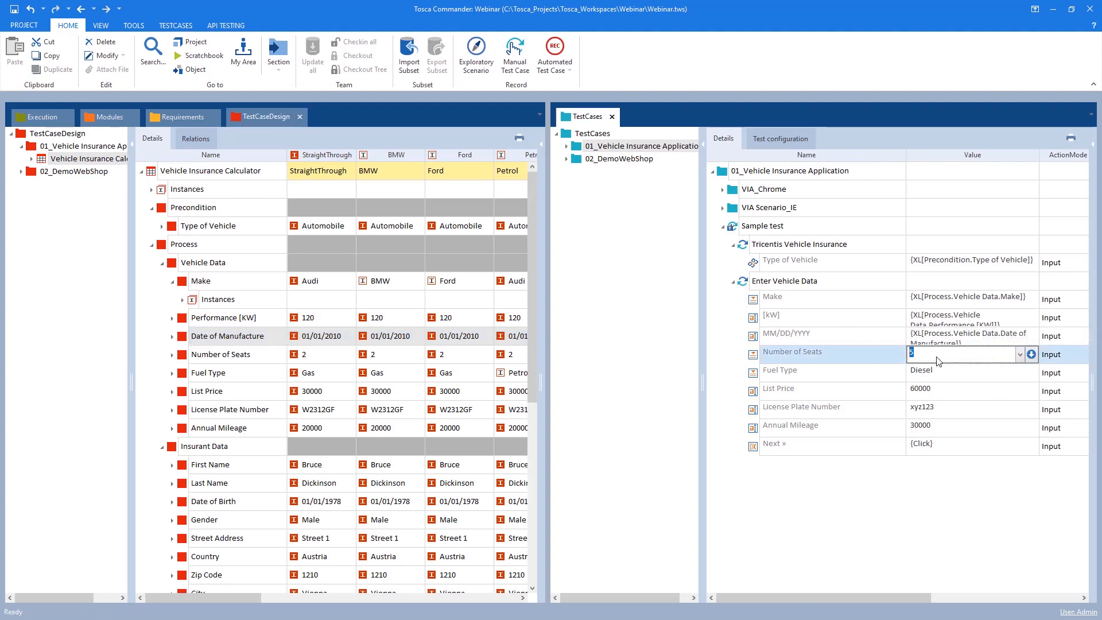
left_click_drag(193, 362, 936, 370)
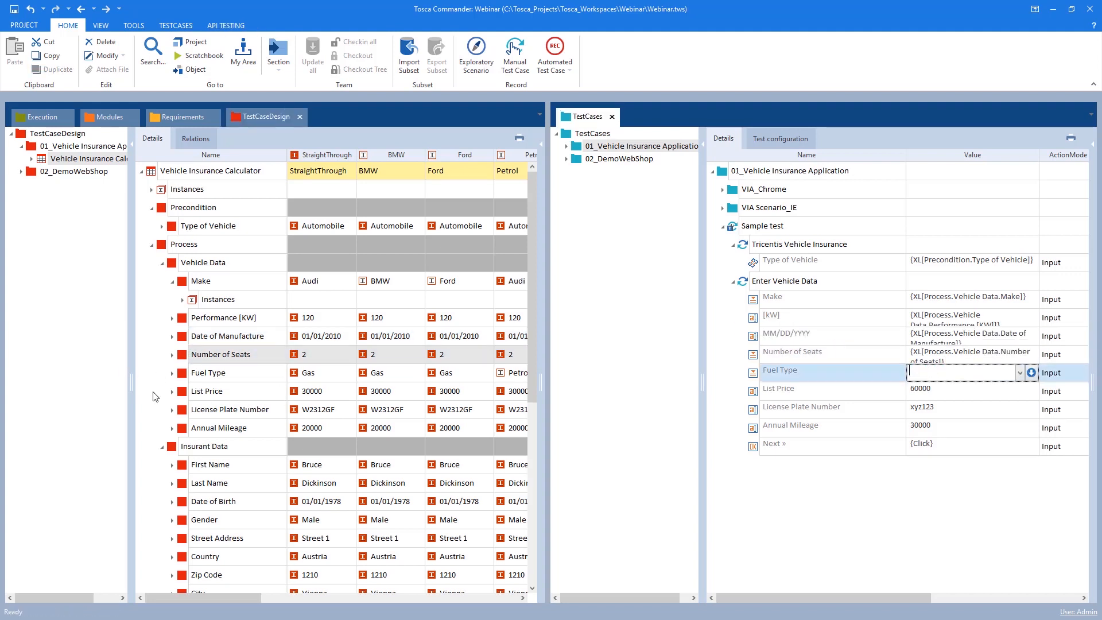
left_click_drag(191, 376, 967, 373)
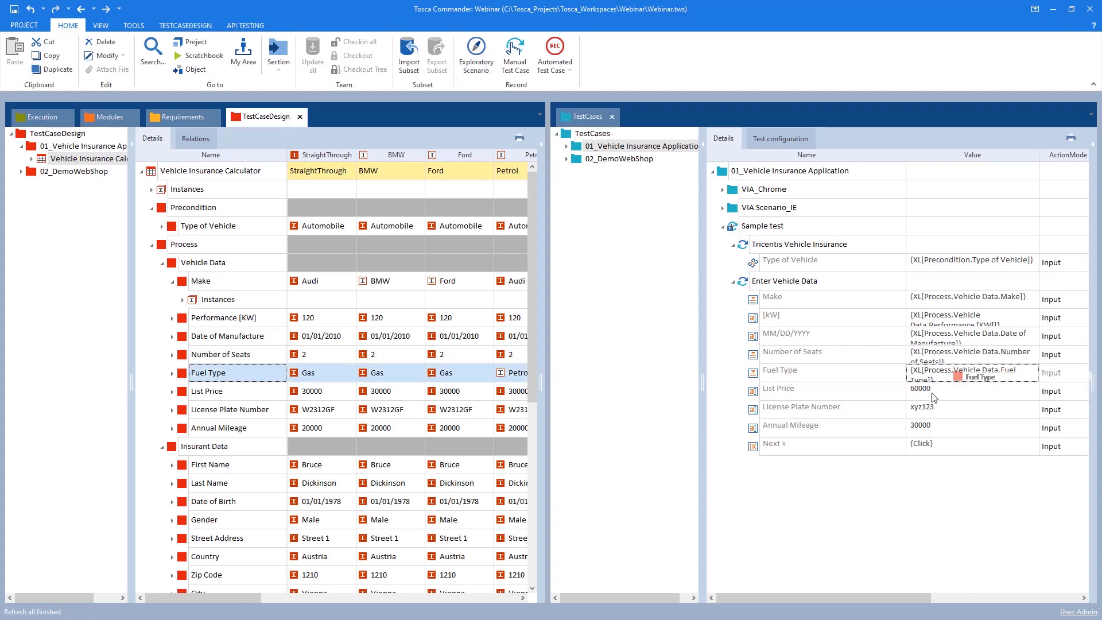
left_click_drag(192, 396, 930, 395)
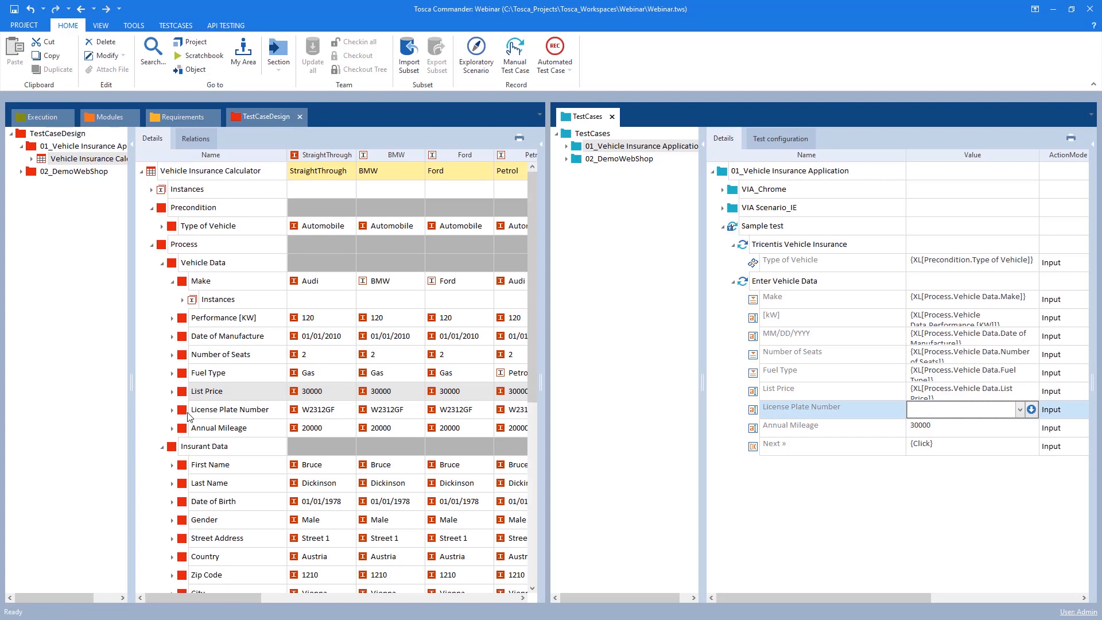
Reference the test sheet's License Plate Number and Annual Mileage attributes in the matching Enter Vehicle Data values
left_click_drag(191, 415, 476, 411)
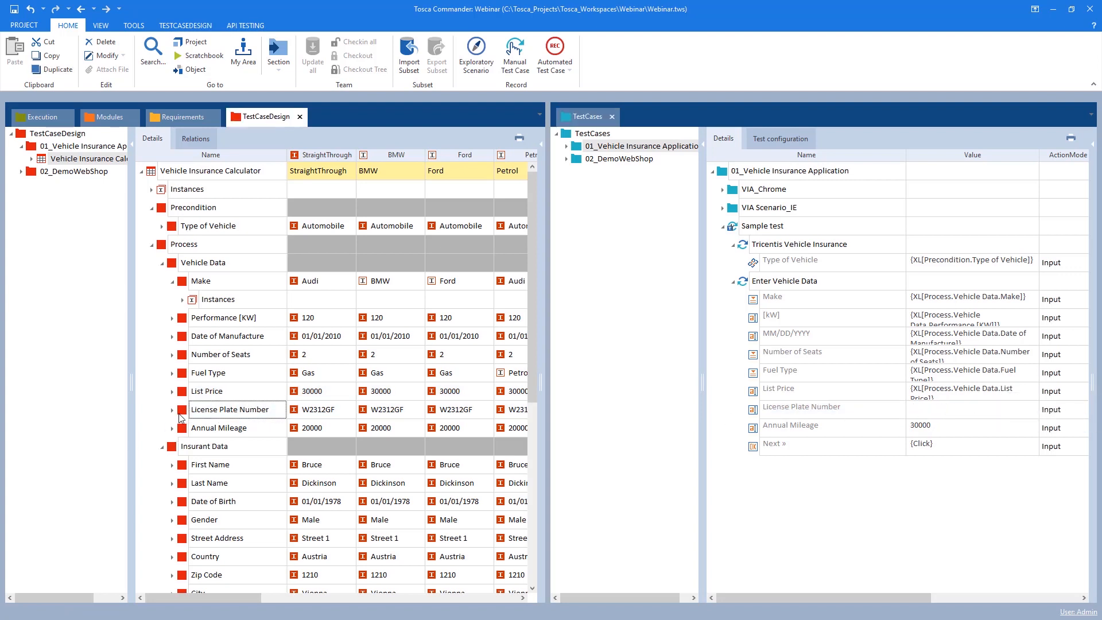
left_click_drag(181, 417, 932, 430)
left_click_drag(175, 432, 918, 443)
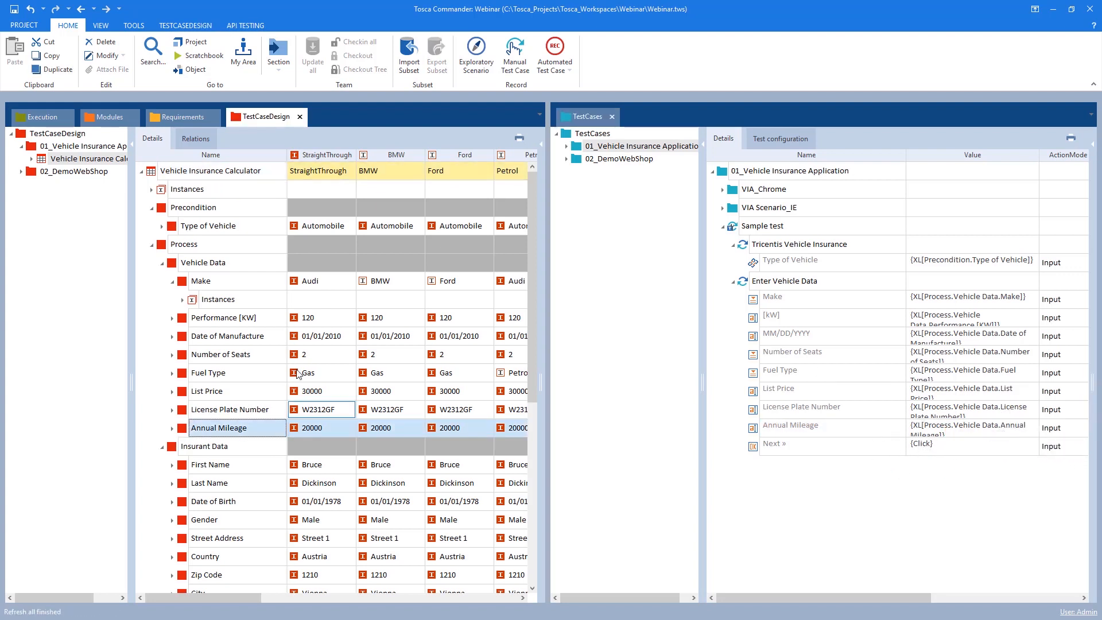
Collapse and re-expand the test sheet's attribute groups to review its overall structure
scroll(269, 414, "down", 1)
scroll(268, 442, "down", 5)
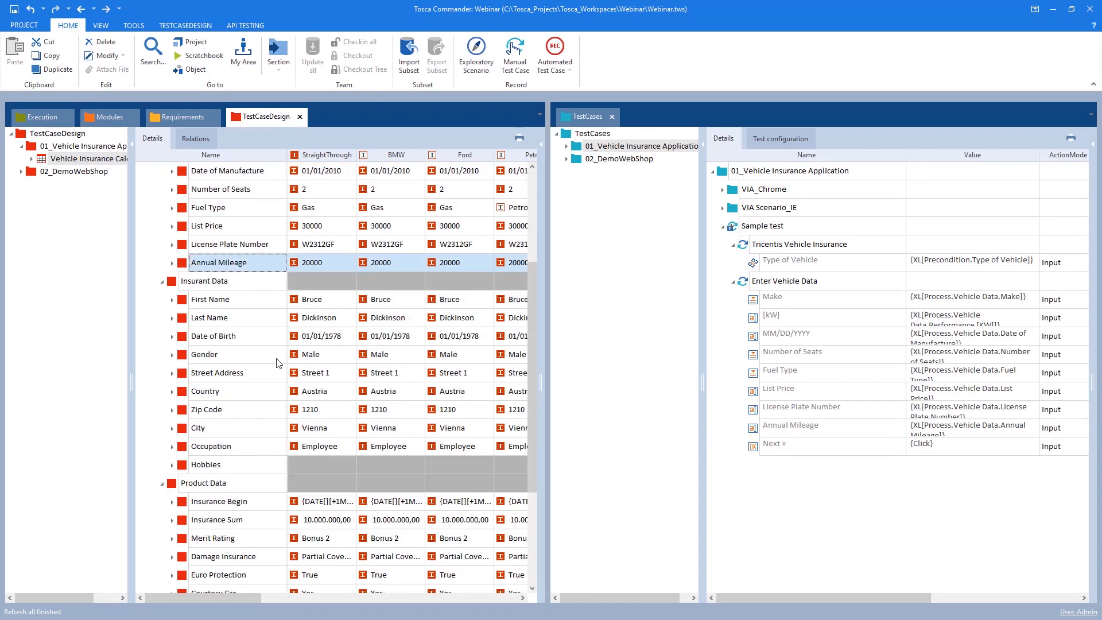
scroll(327, 466, "up", 6)
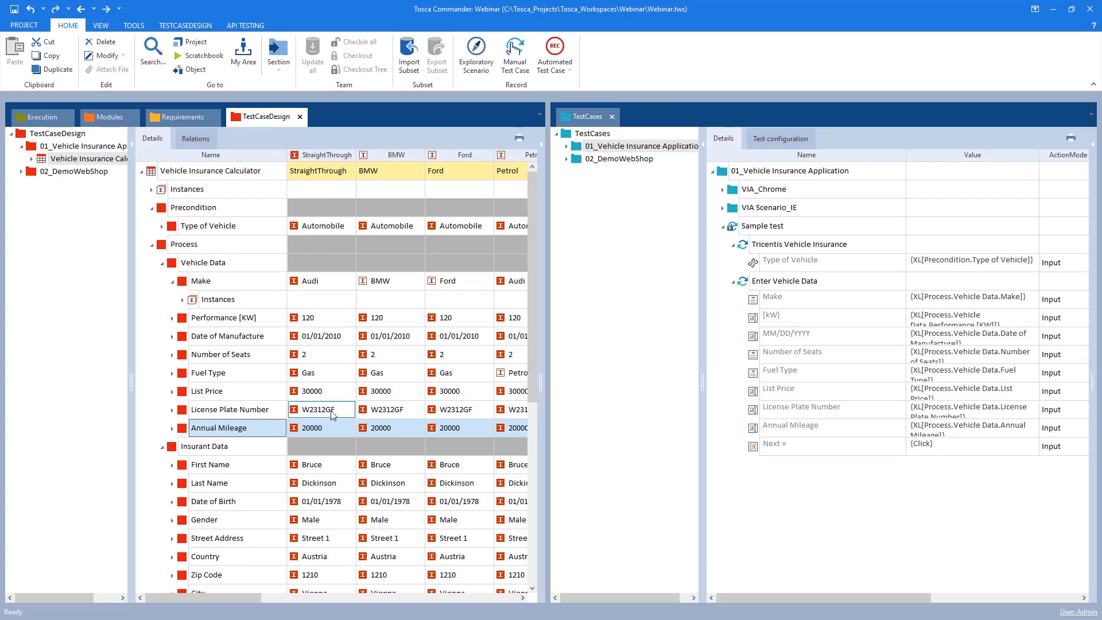
left_click(162, 263)
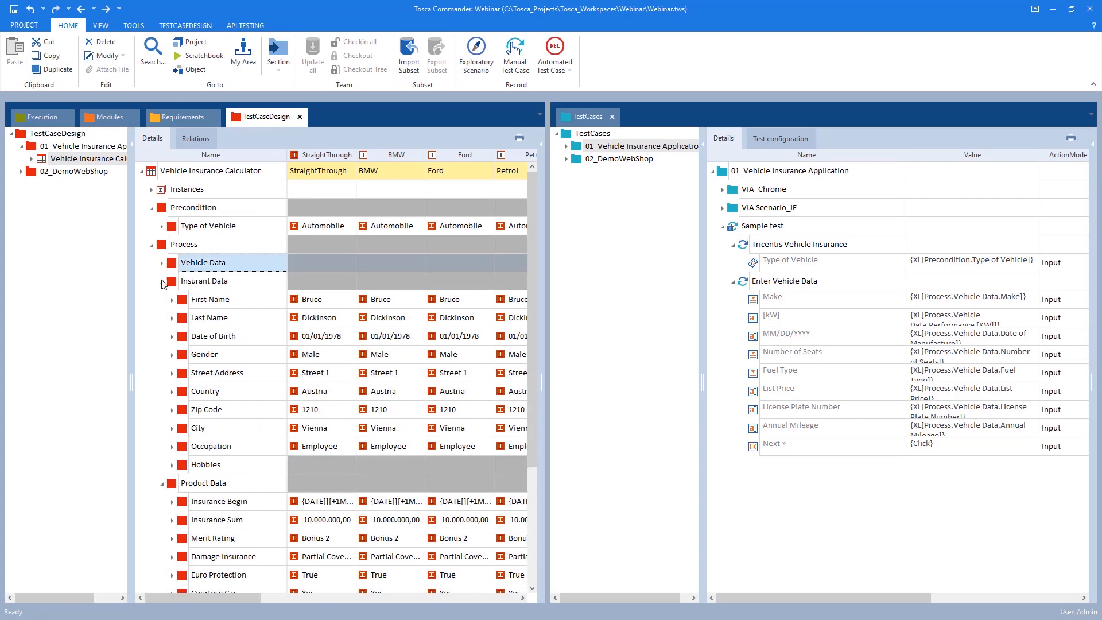
left_click(162, 281)
left_click(162, 299)
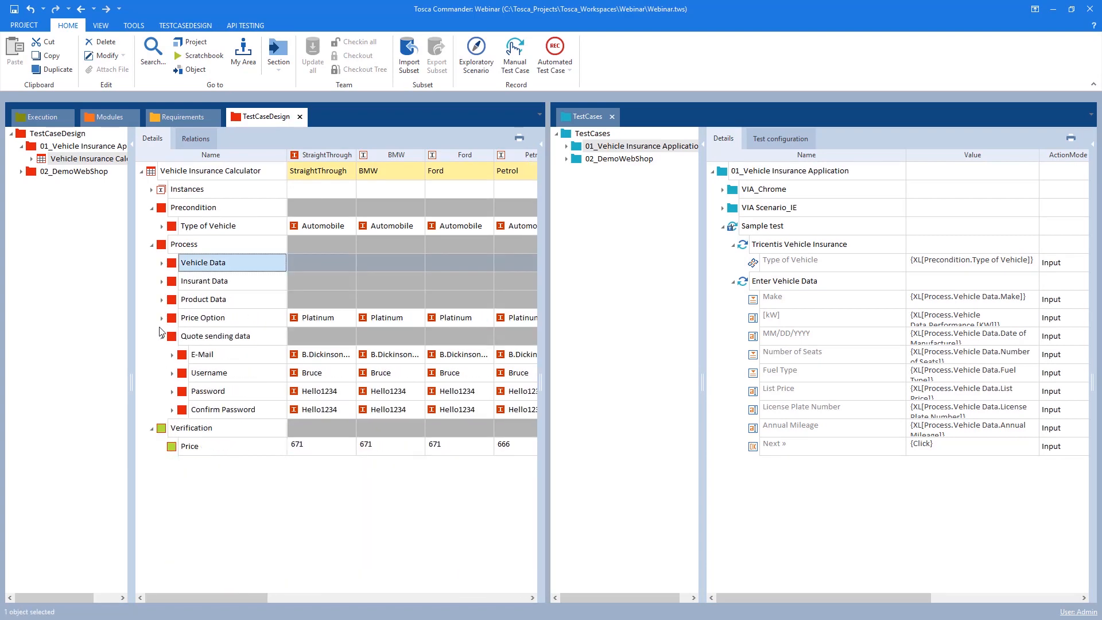
left_click(163, 338)
left_click(151, 356)
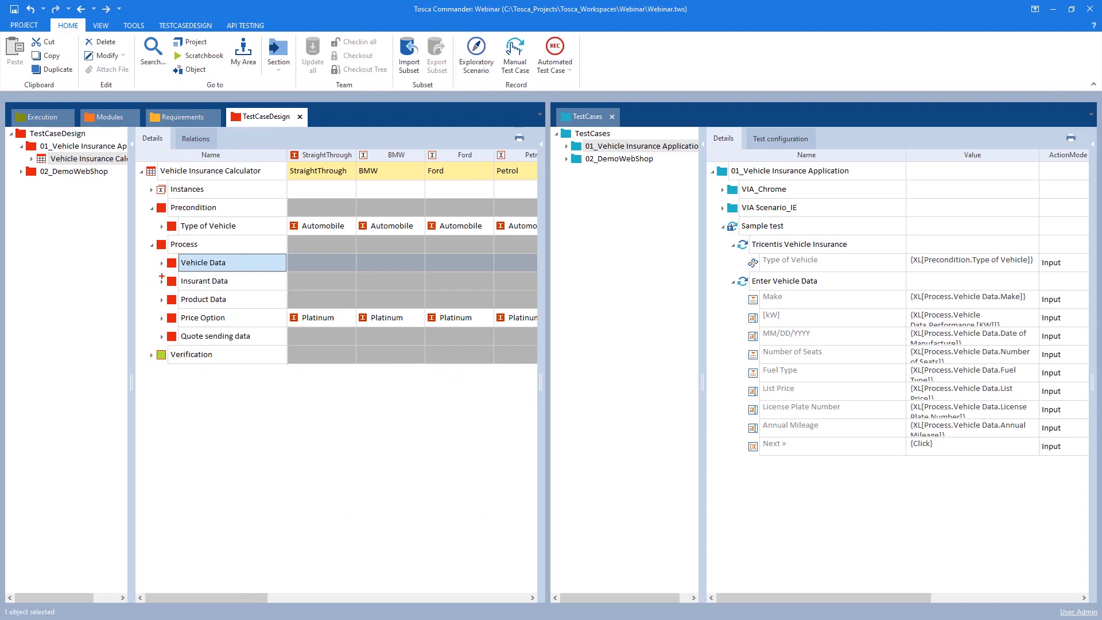
mouse_move(157, 278)
left_mouse_down()
mouse_move(248, 320)
mouse_move(541, 366)
left_mouse_up()
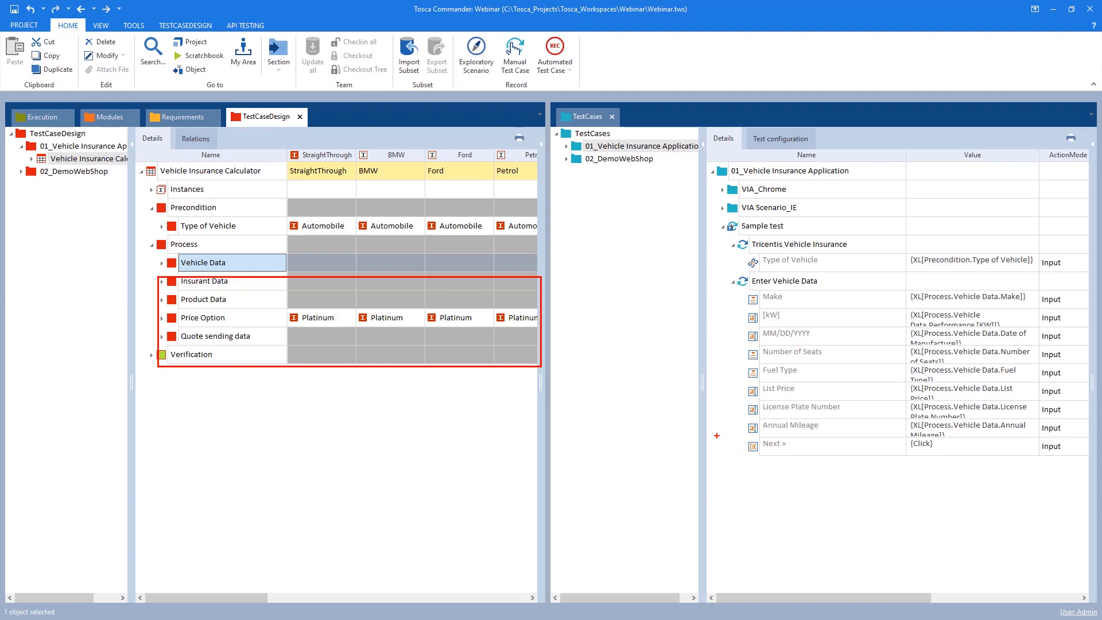
key("Escape")
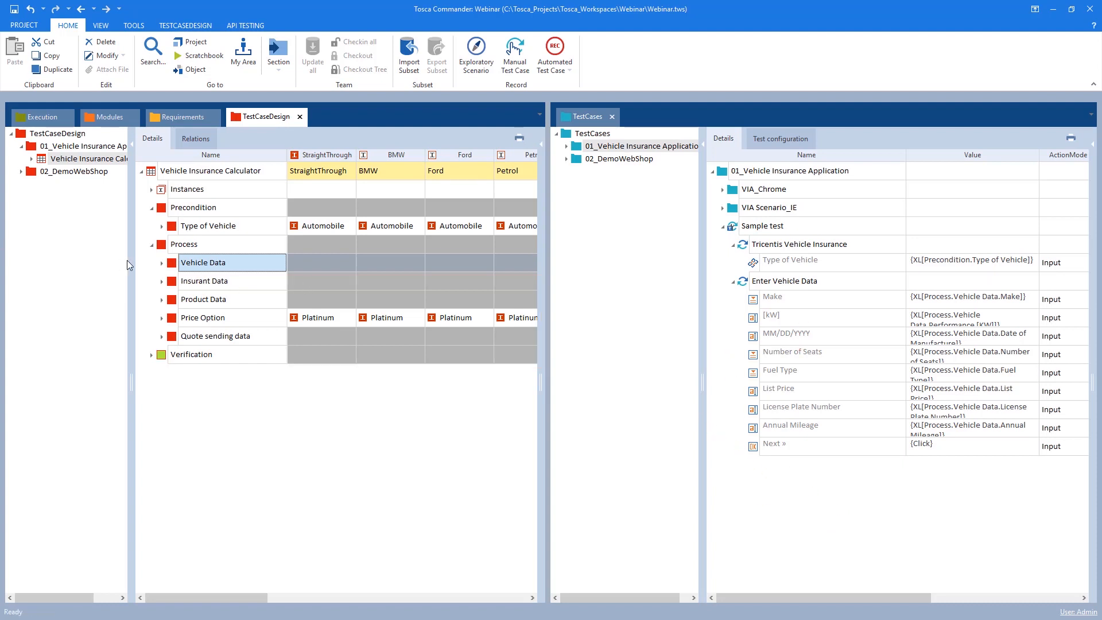
left_click(163, 263)
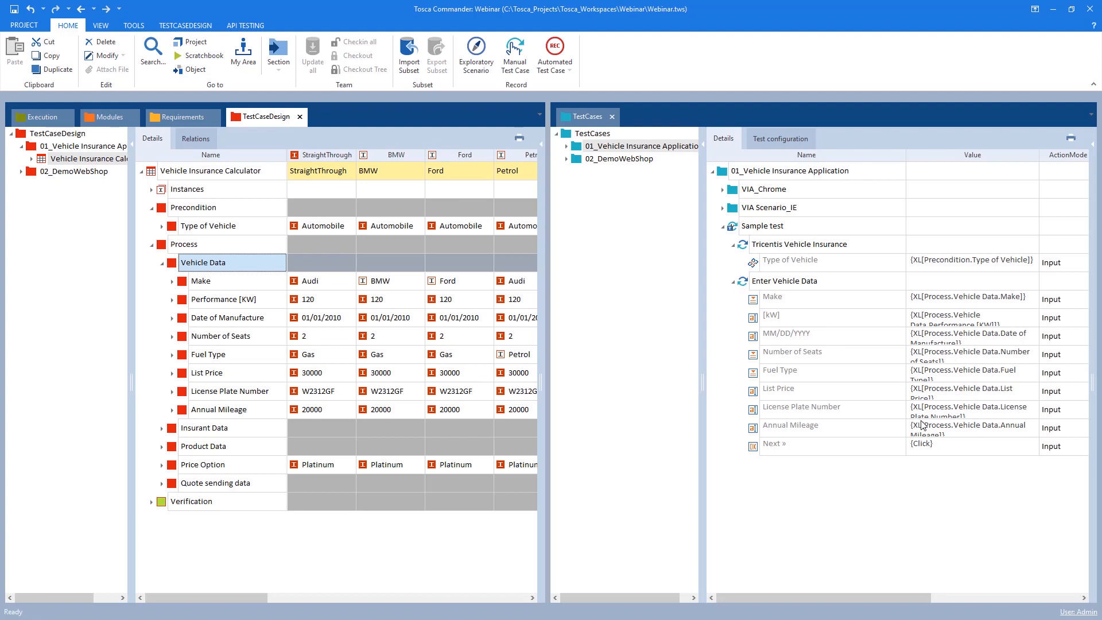
Collapse and expand the Sample test's test steps to review their test sheet references
left_click(733, 245)
left_click(733, 264)
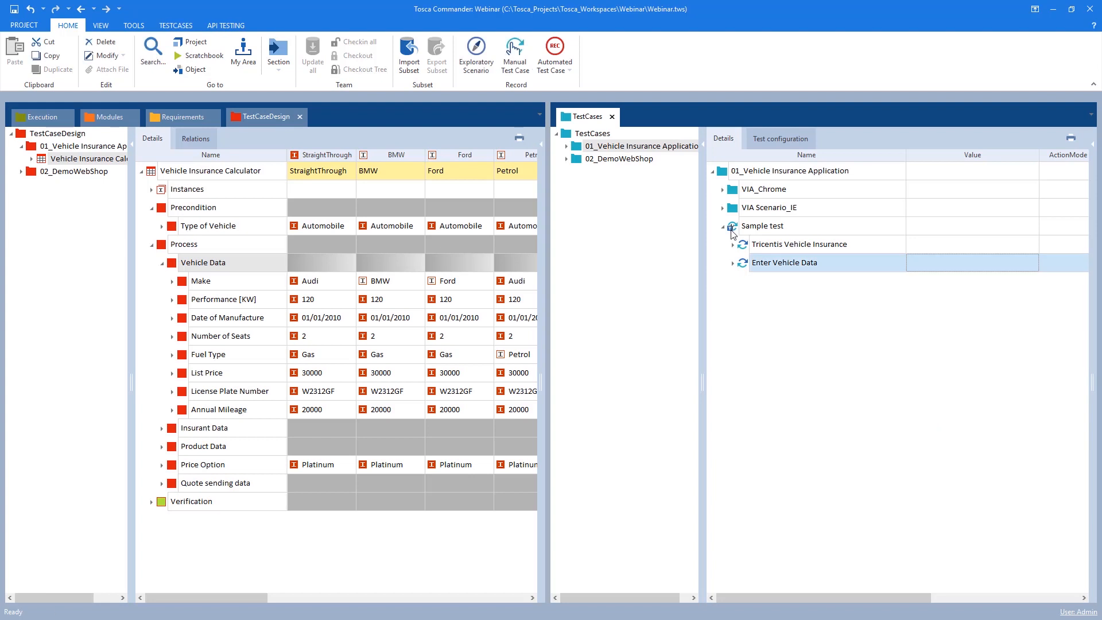
left_click(733, 245)
left_click(733, 282)
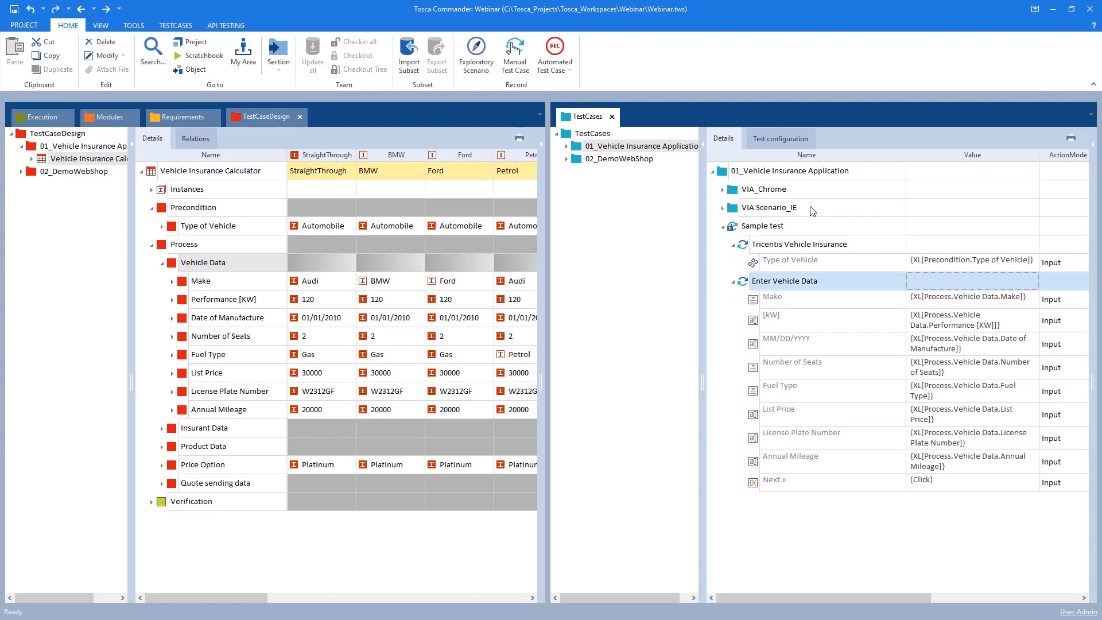
left_click(736, 229)
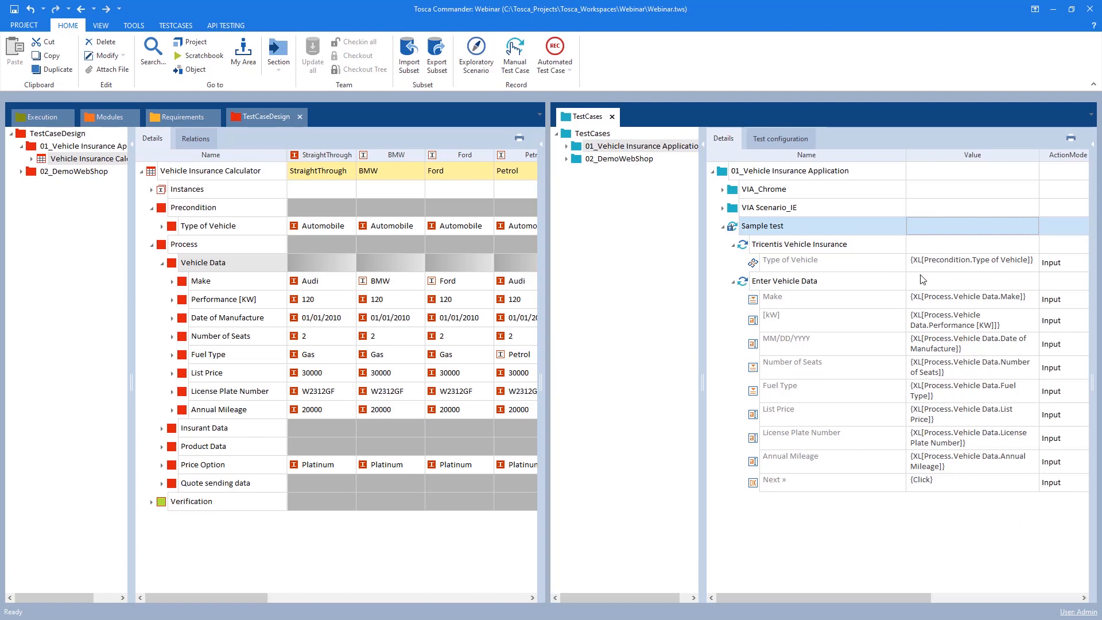
right_click(835, 262)
left_click(797, 261)
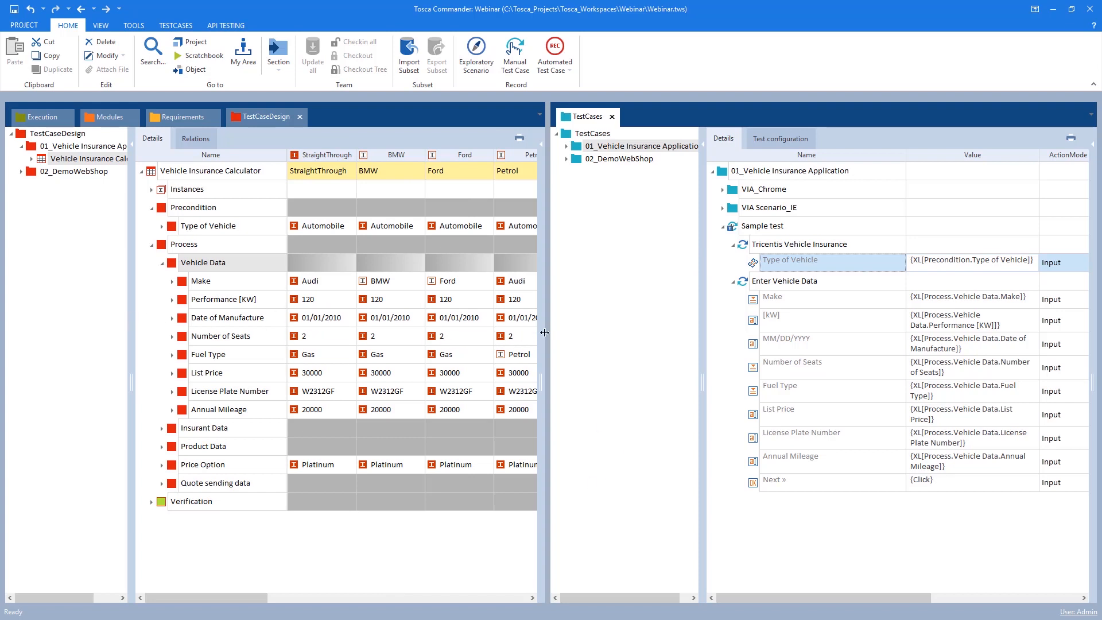
left_click(743, 245)
left_click(734, 228)
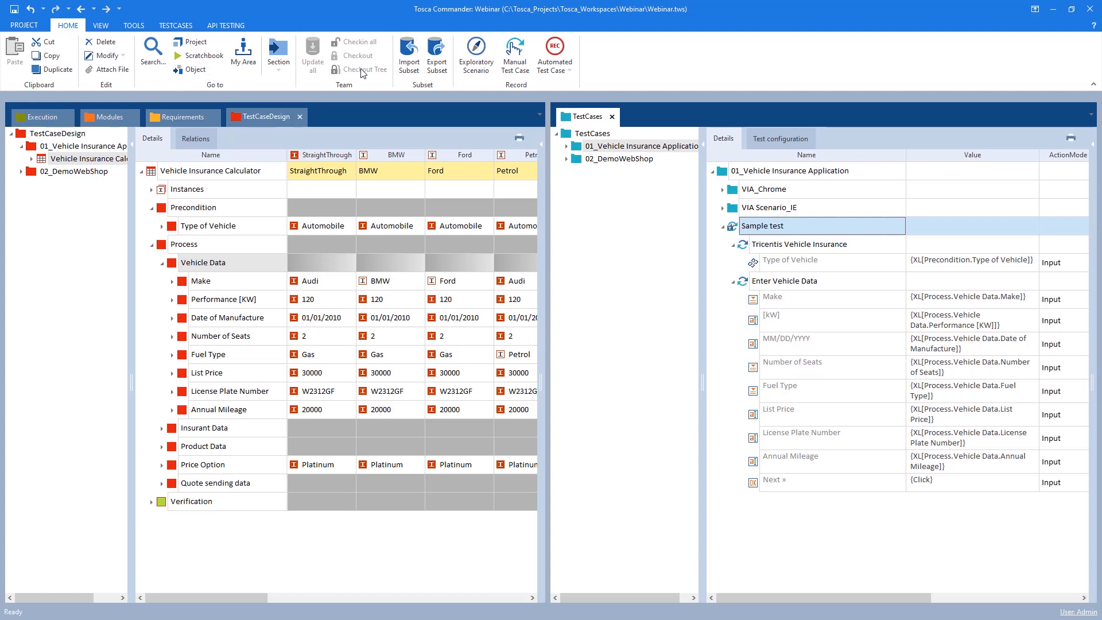
Instantiate the Sample test template and confirm starting the instantiation
left_click(184, 26)
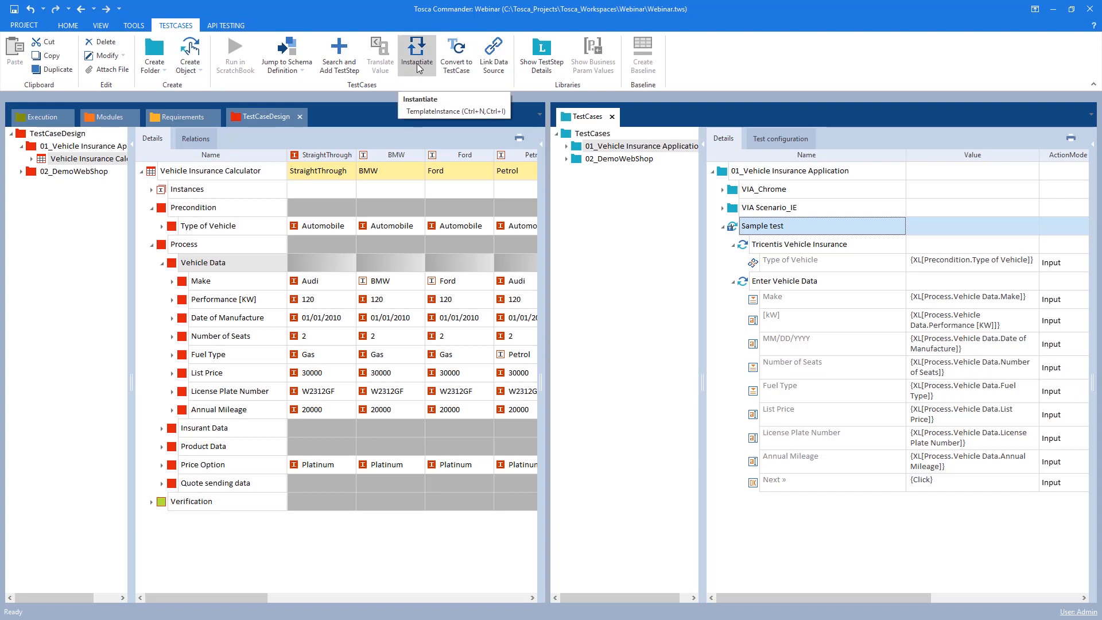
right_click(768, 222)
left_click(866, 207)
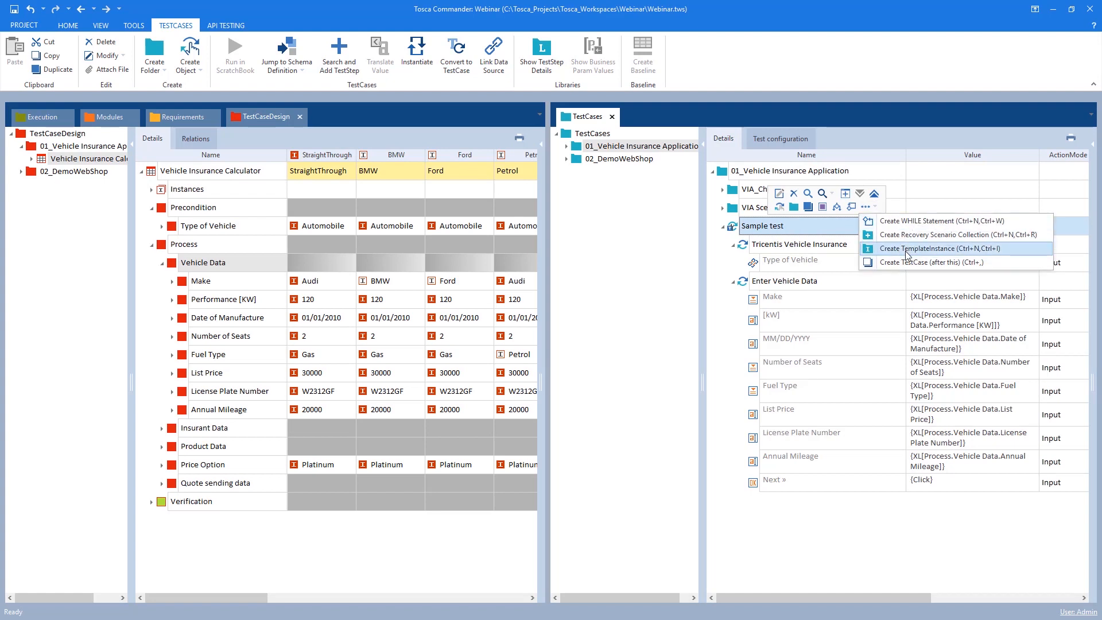
left_click(865, 207)
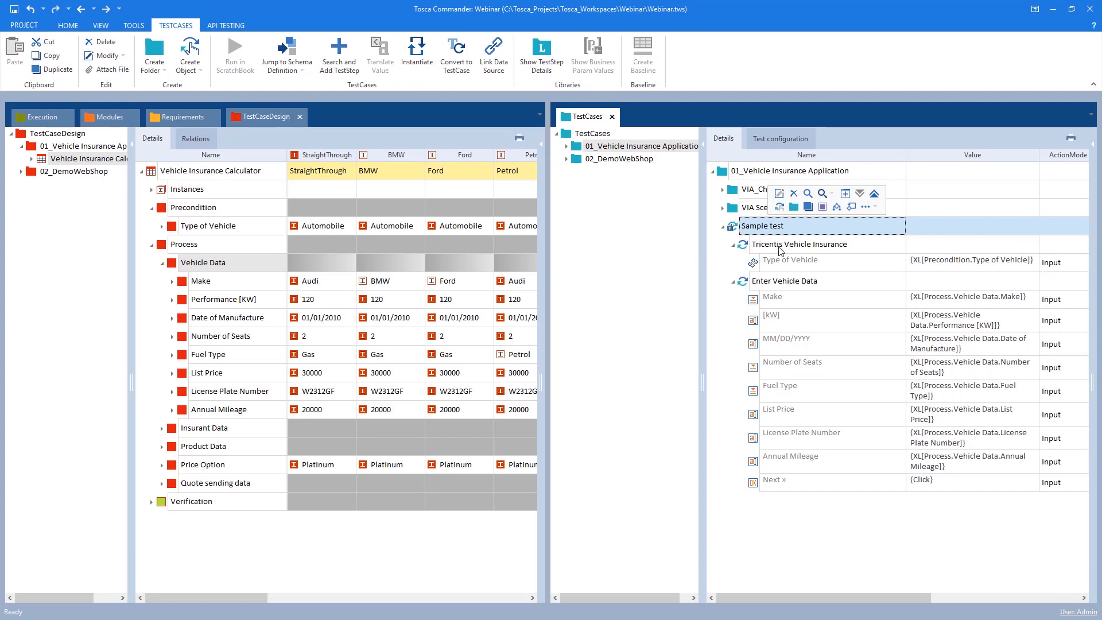
left_click(416, 64)
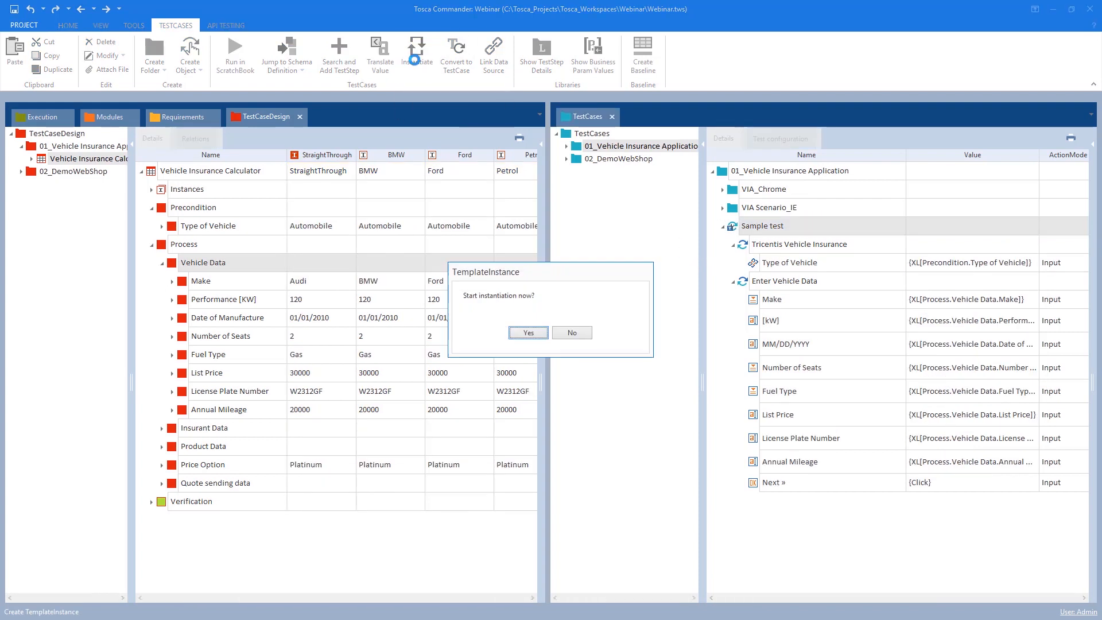
left_click(528, 333)
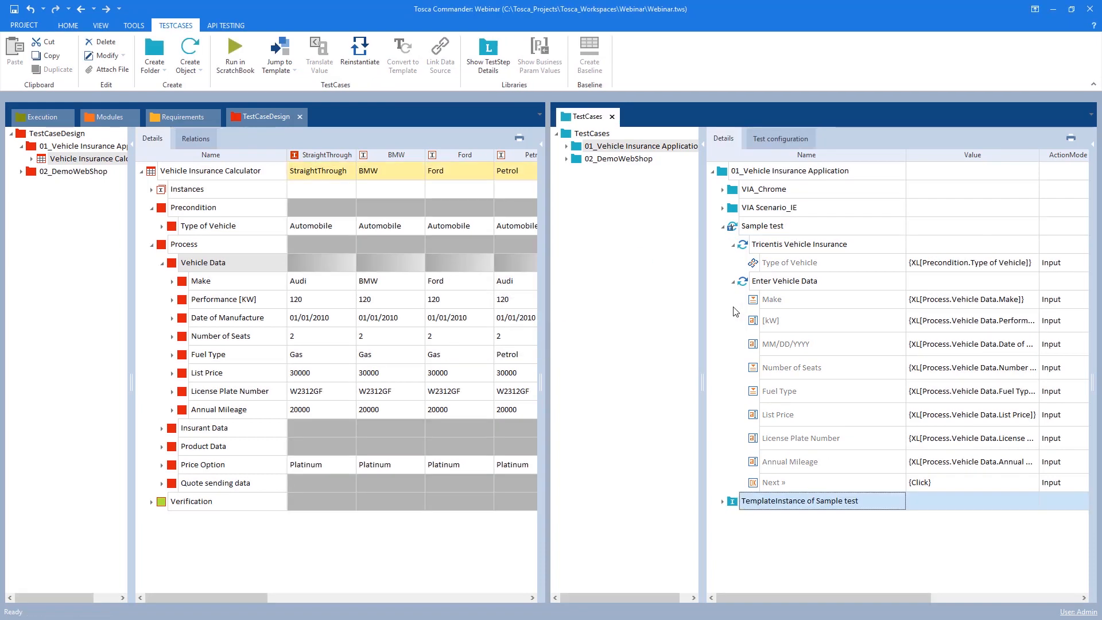
Expand the TemplateInstance of Sample test and browse its generated instances
left_click(723, 228)
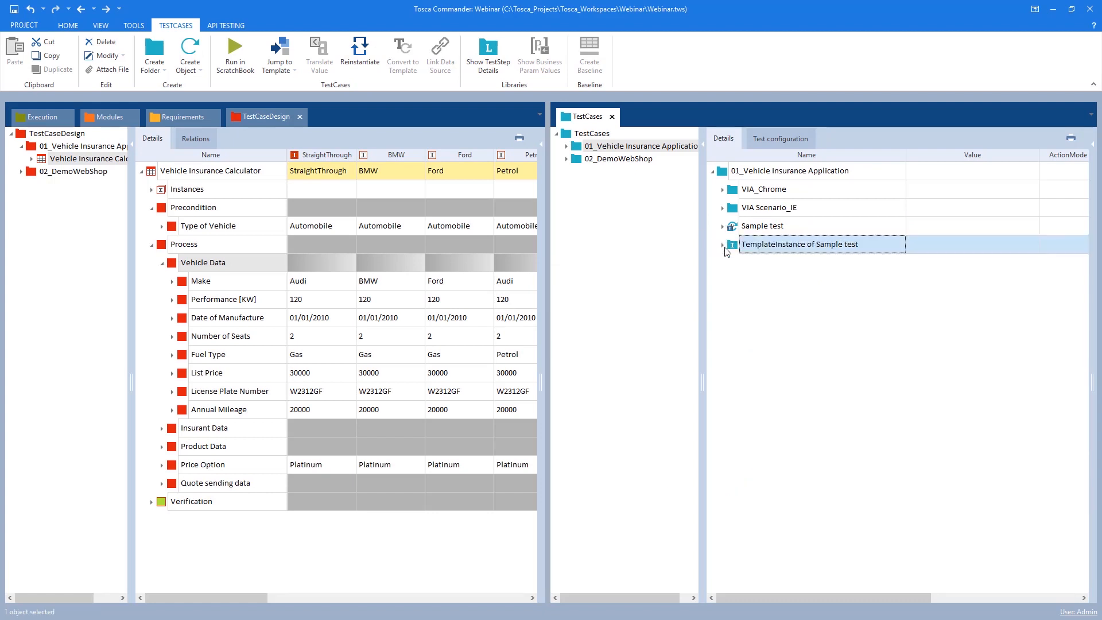
left_click(722, 246)
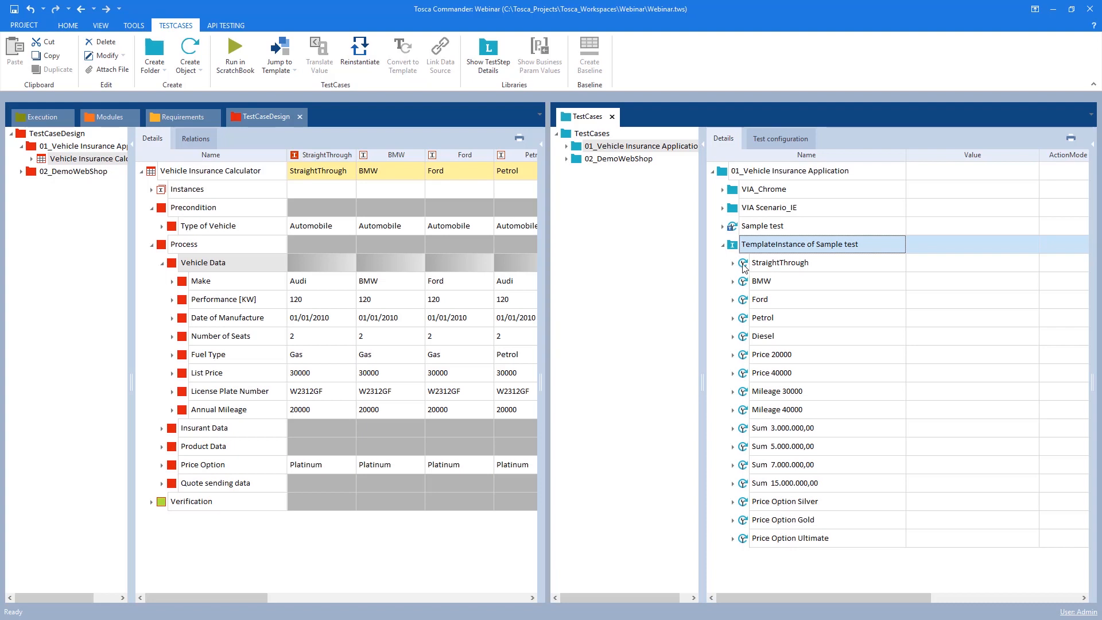
key("Down")
key("Down")
key("Down")
key("Down")
key("Down")
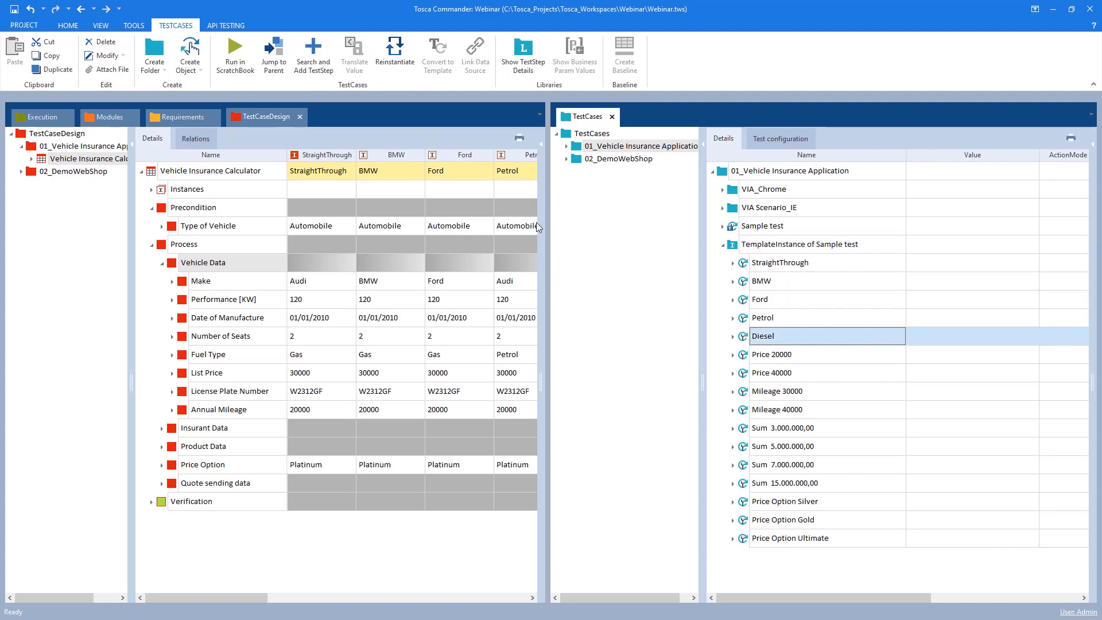
Rearrange the panes so the test sheet's instance columns sit beside the generated template instances
left_click_drag(133, 269, 80, 262)
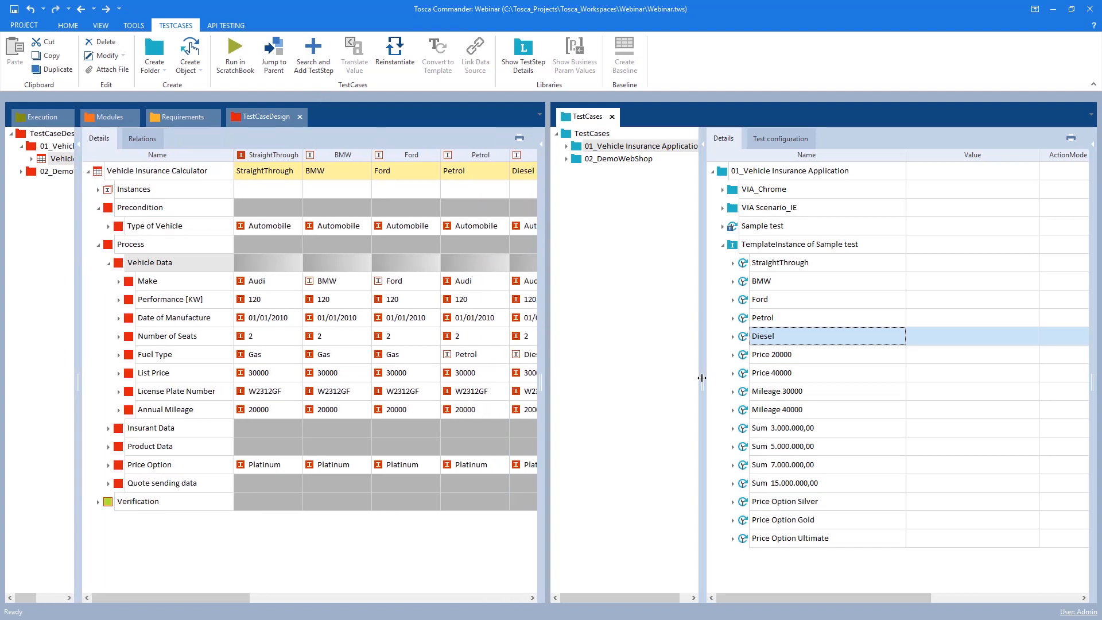
left_click_drag(702, 380, 825, 379)
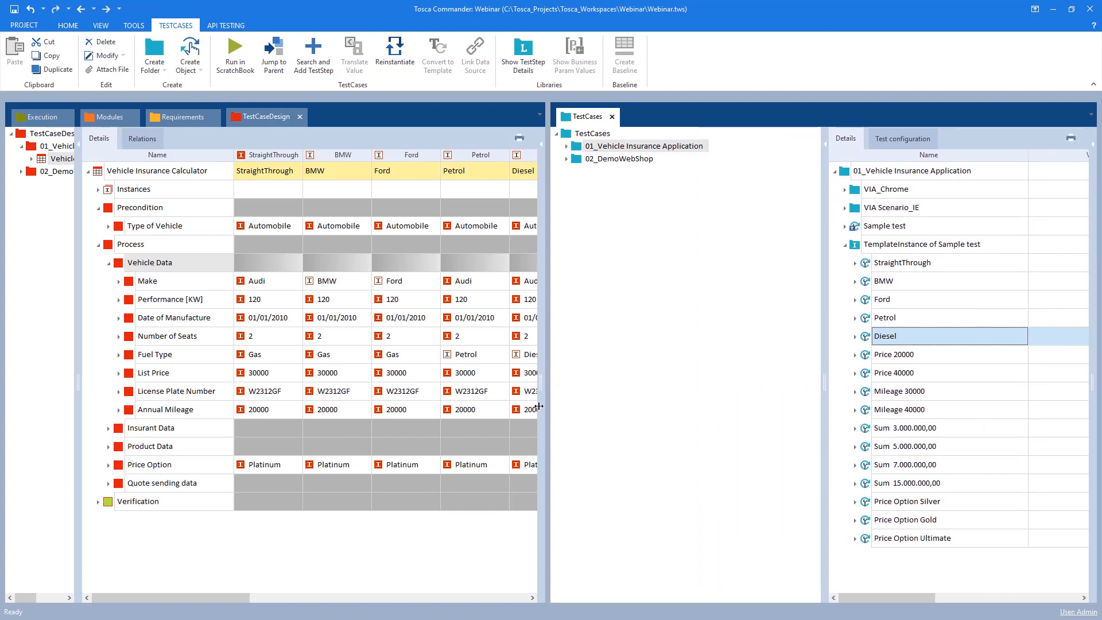
left_click(869, 265)
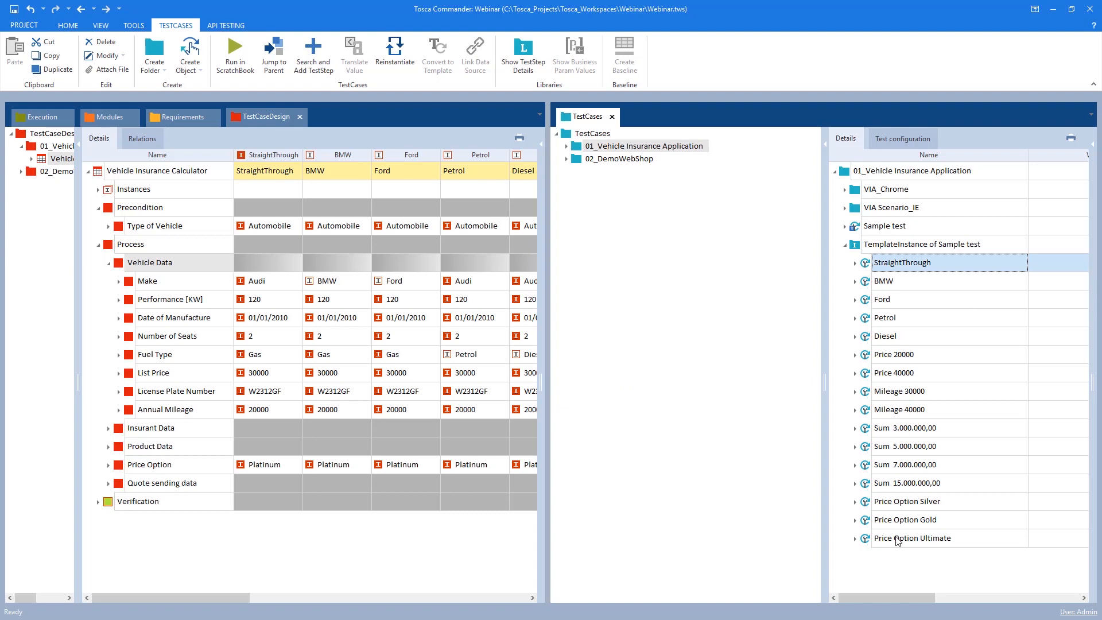
right_click(857, 249)
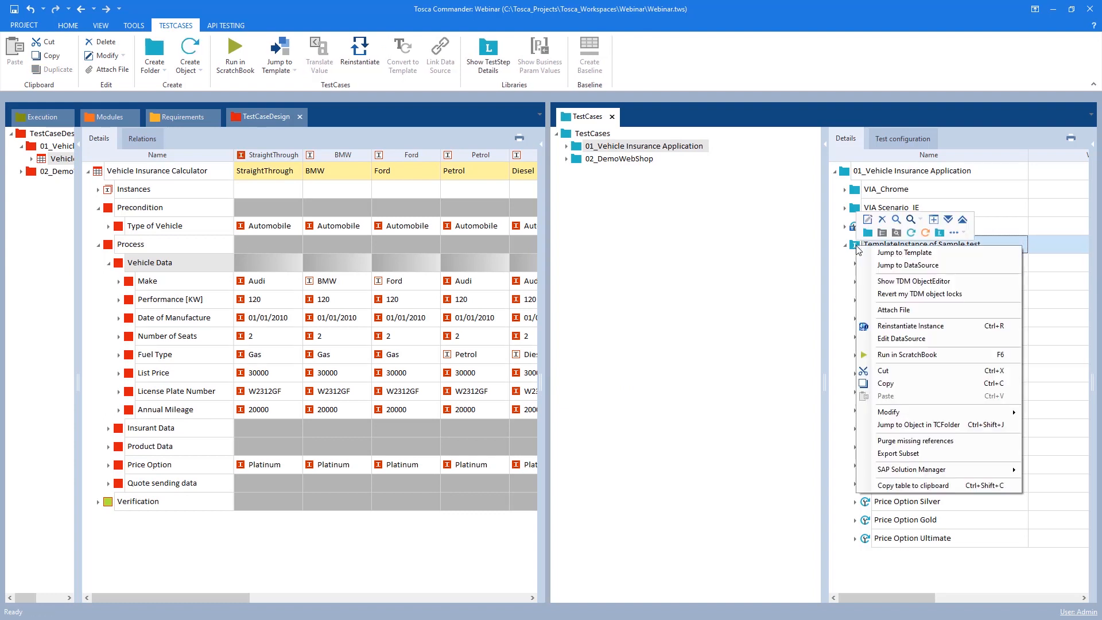
left_click(831, 261)
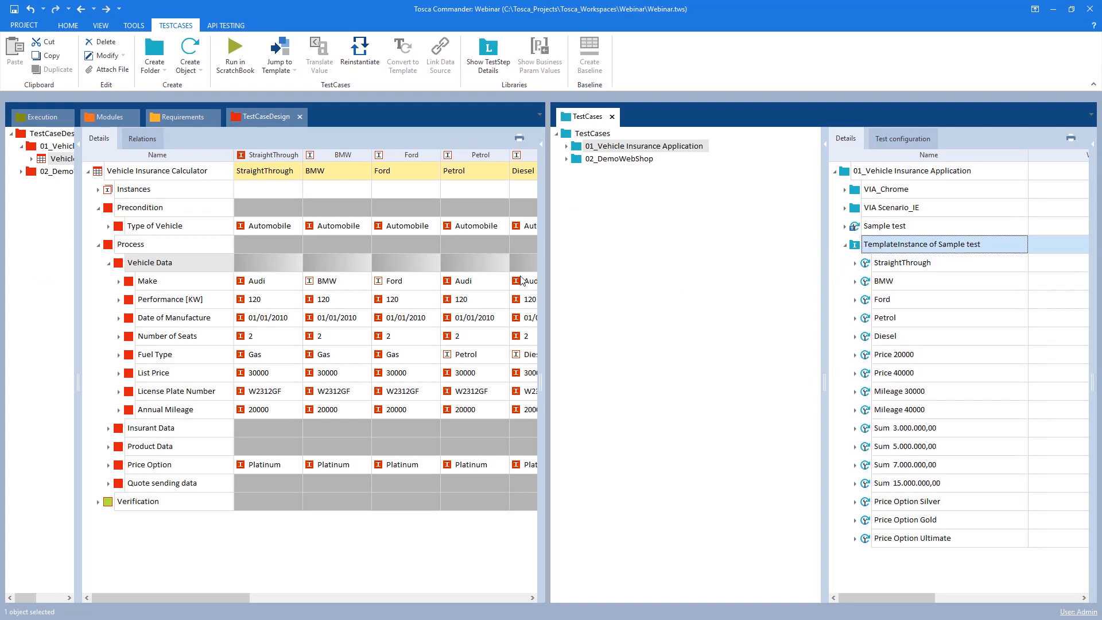
left_click_drag(546, 381, 666, 381)
left_click_drag(879, 381, 748, 381)
left_click(804, 263)
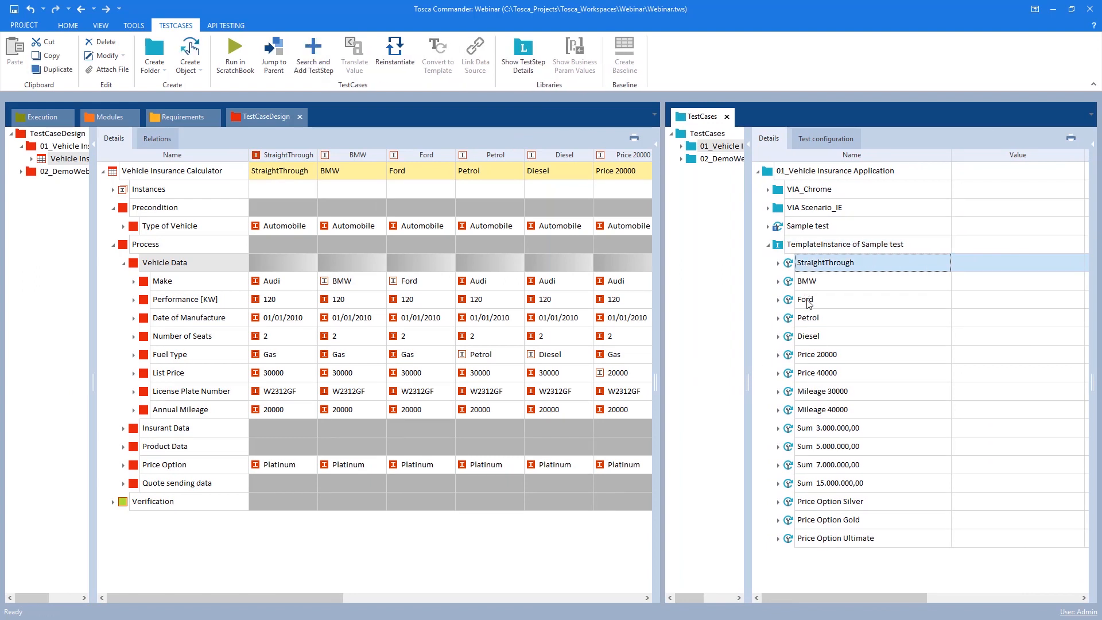
Step through the generated instances and compare their names with the test sheet's instance columns
left_click(819, 538, "shift")
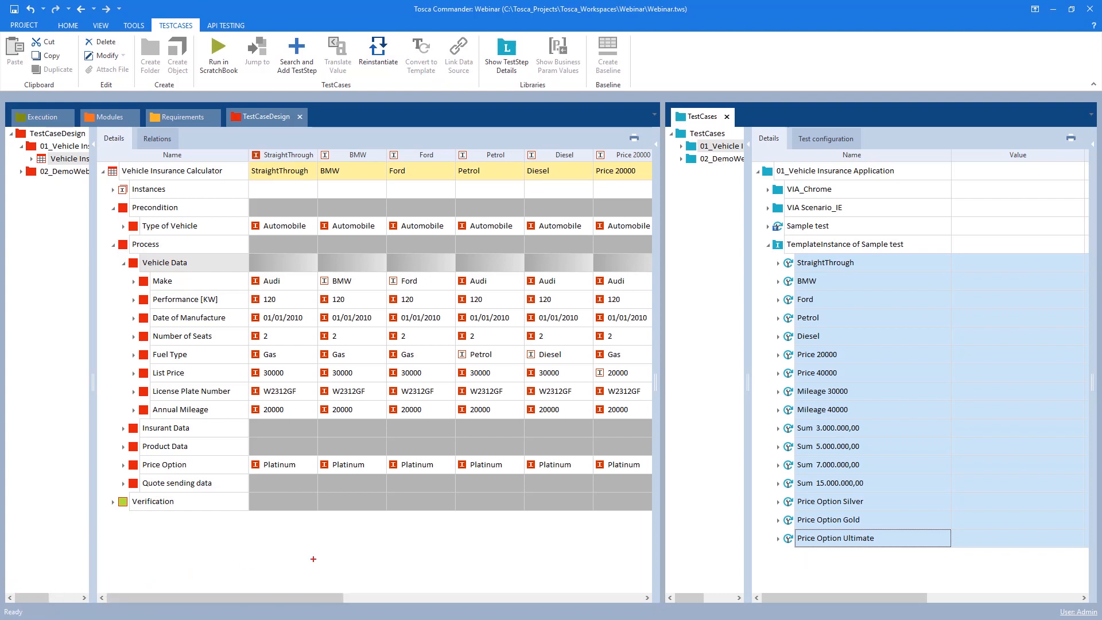
left_click(792, 264)
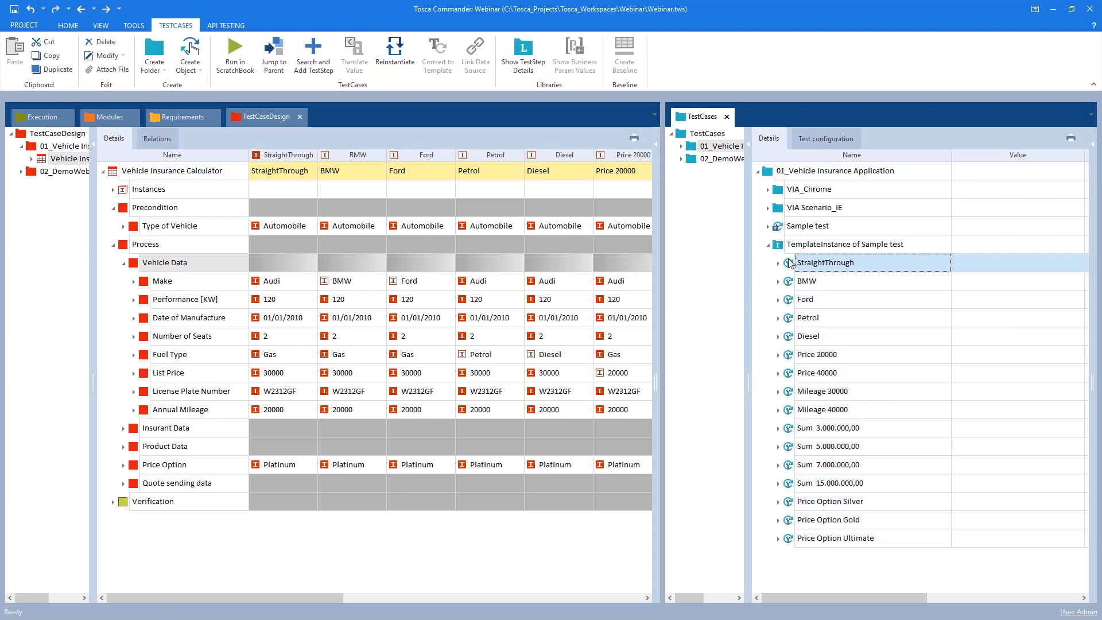
left_click(787, 535, "shift")
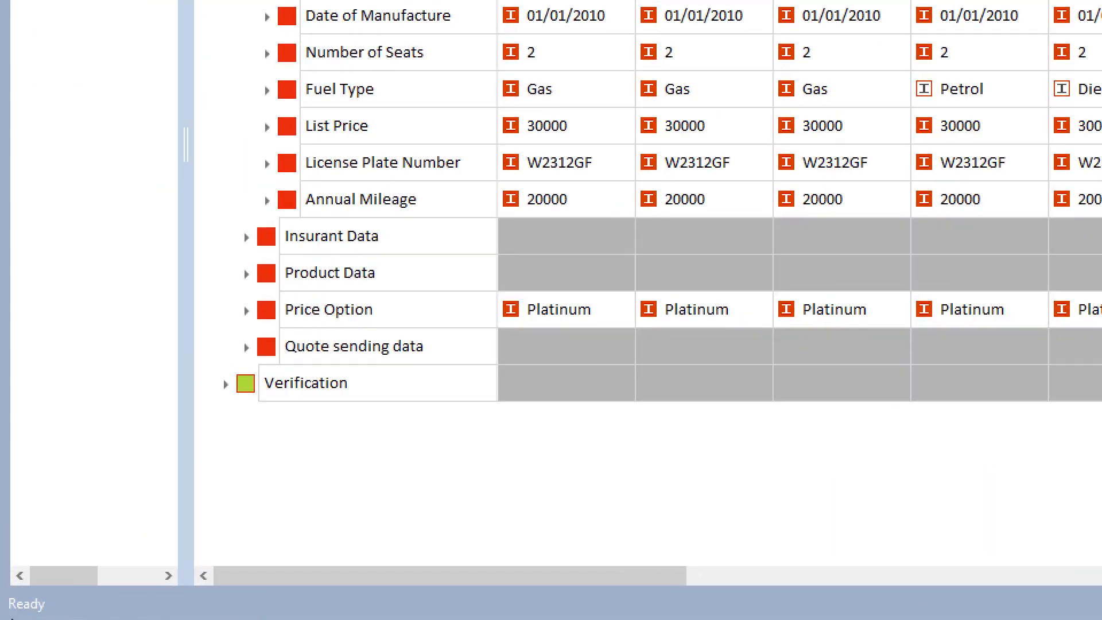
left_click(925, 165)
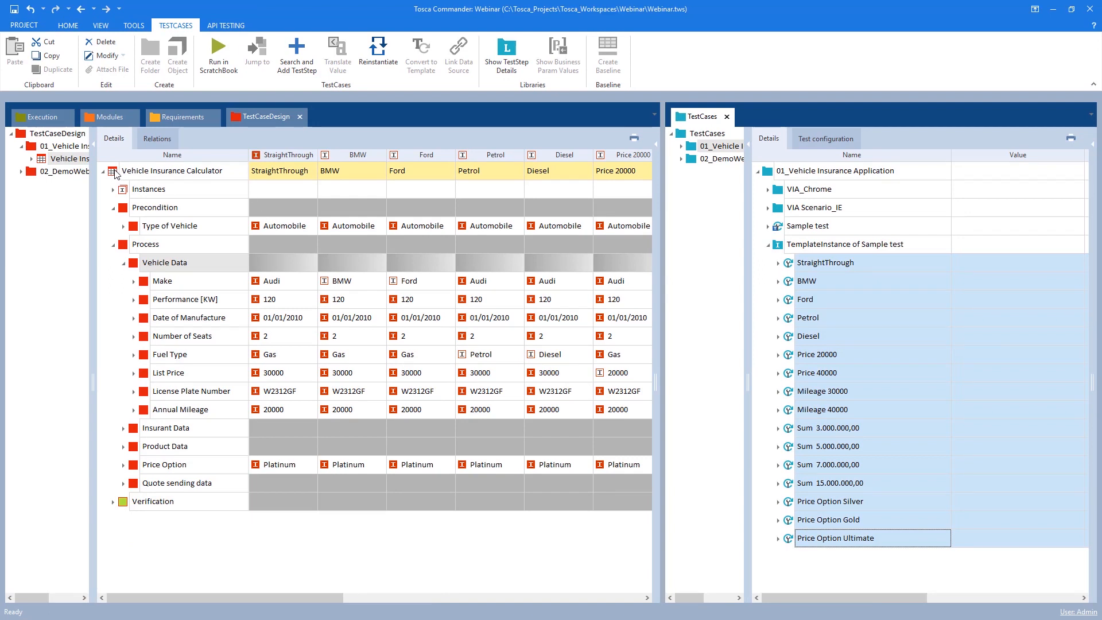
mouse_move(115, 174)
left_click_drag(229, 597, 193, 590)
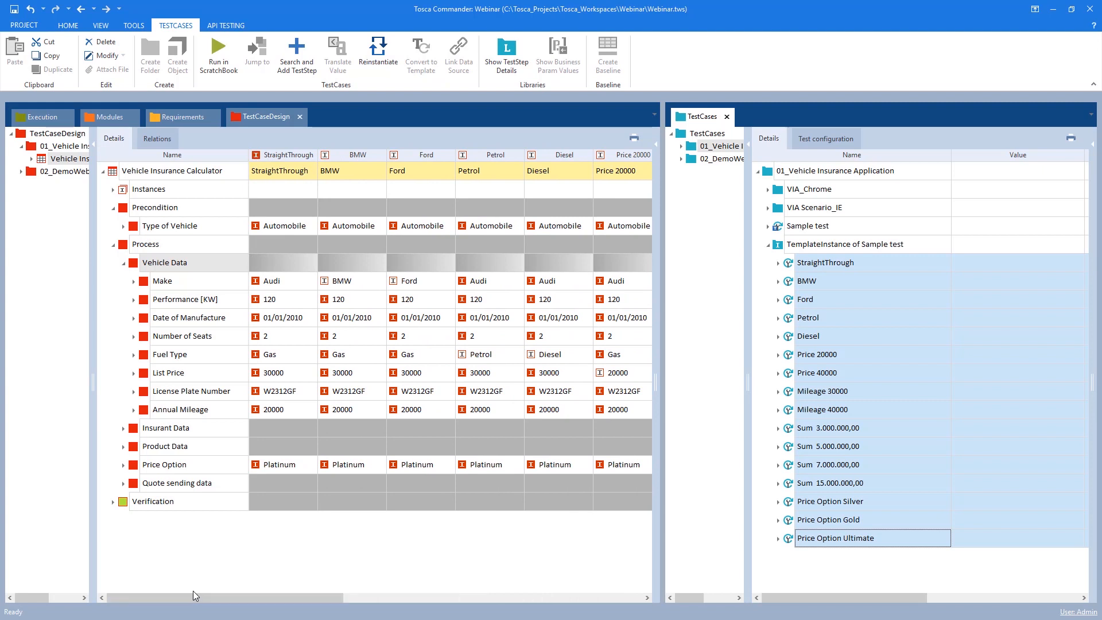
left_click(789, 270)
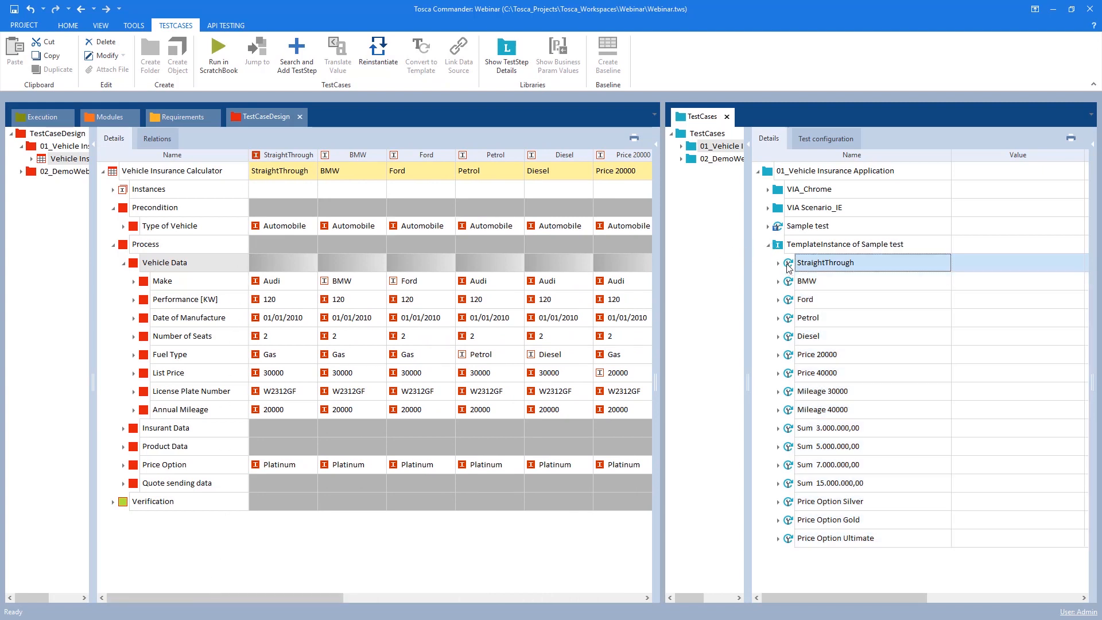
key("Down")
key("Down")
key("Down")
key("Down")
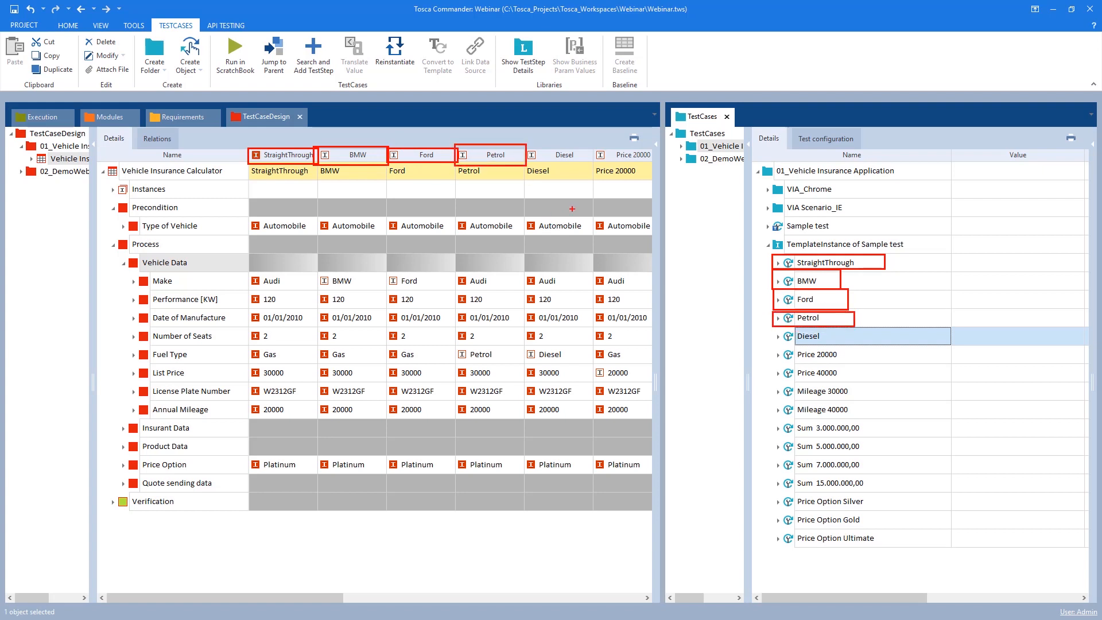
Expand the StraightThrough instance's test steps to compare their values with the test sheet
left_click(779, 263)
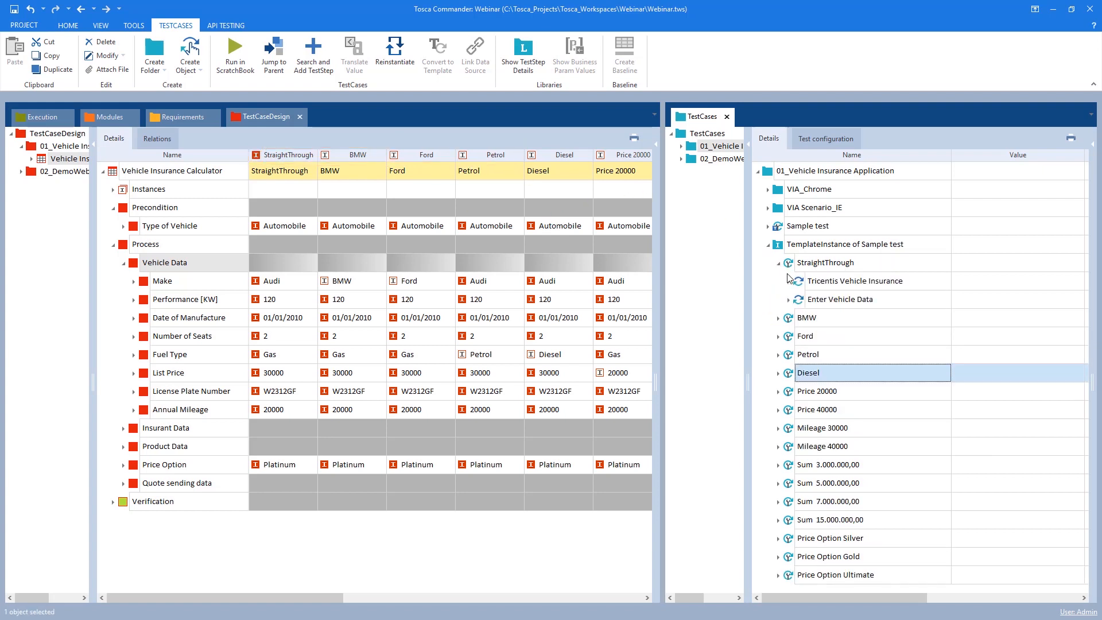
left_click(788, 281)
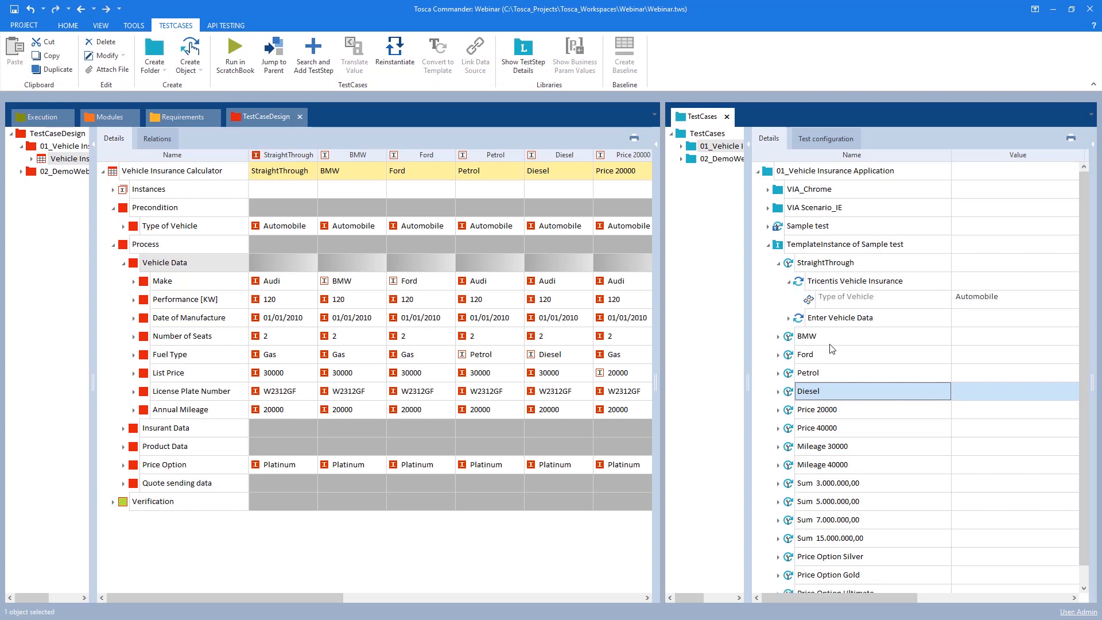
left_click(788, 317)
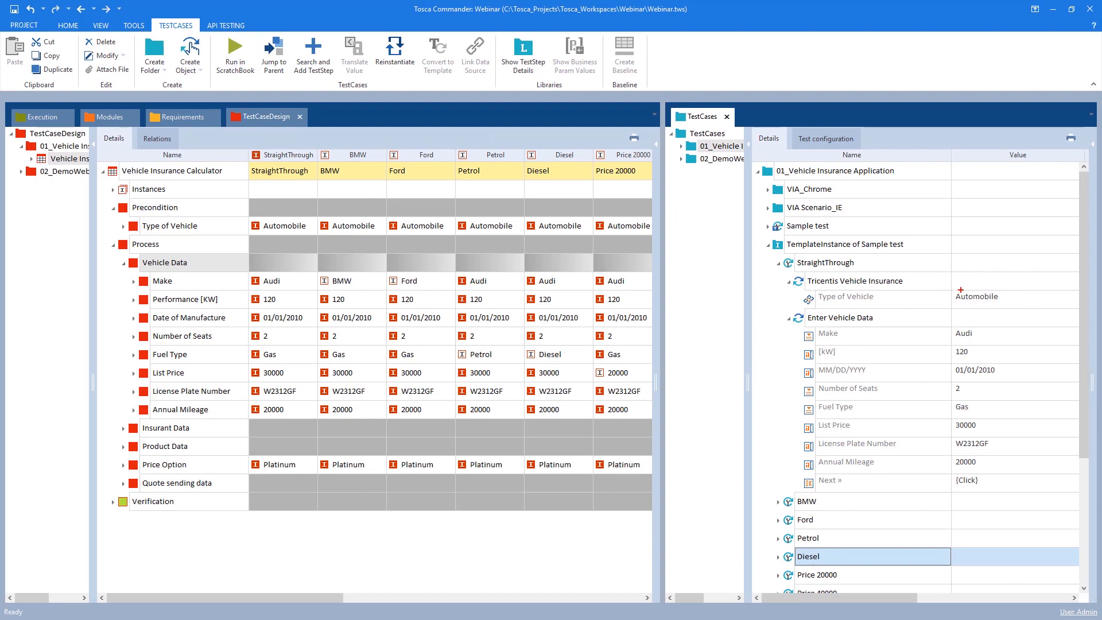
left_click_drag(948, 279, 1021, 492)
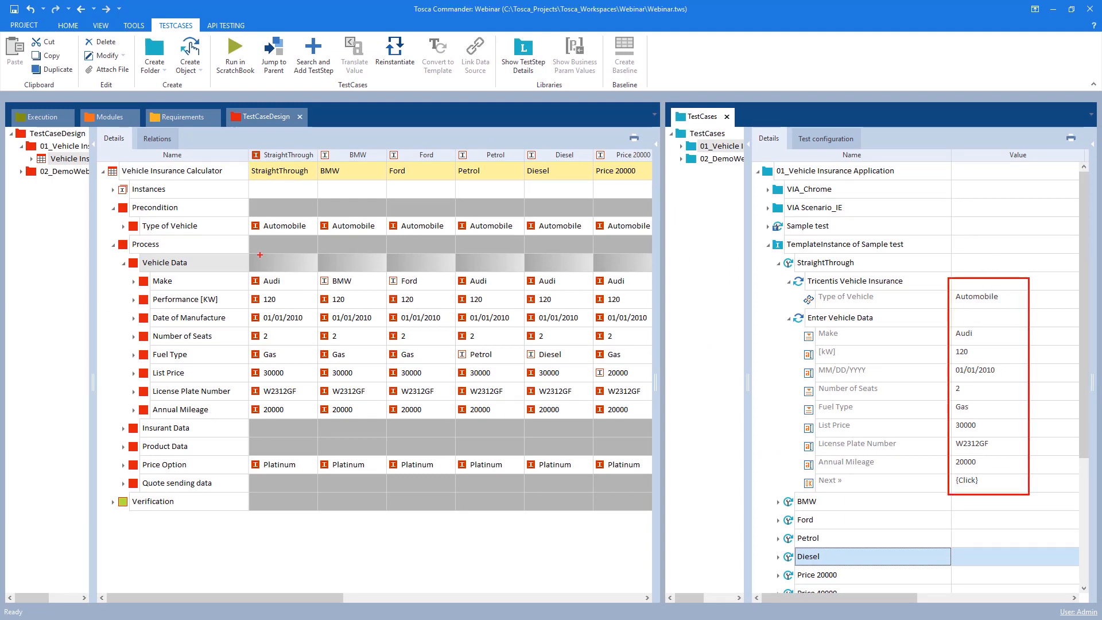
left_click_drag(248, 216, 319, 430)
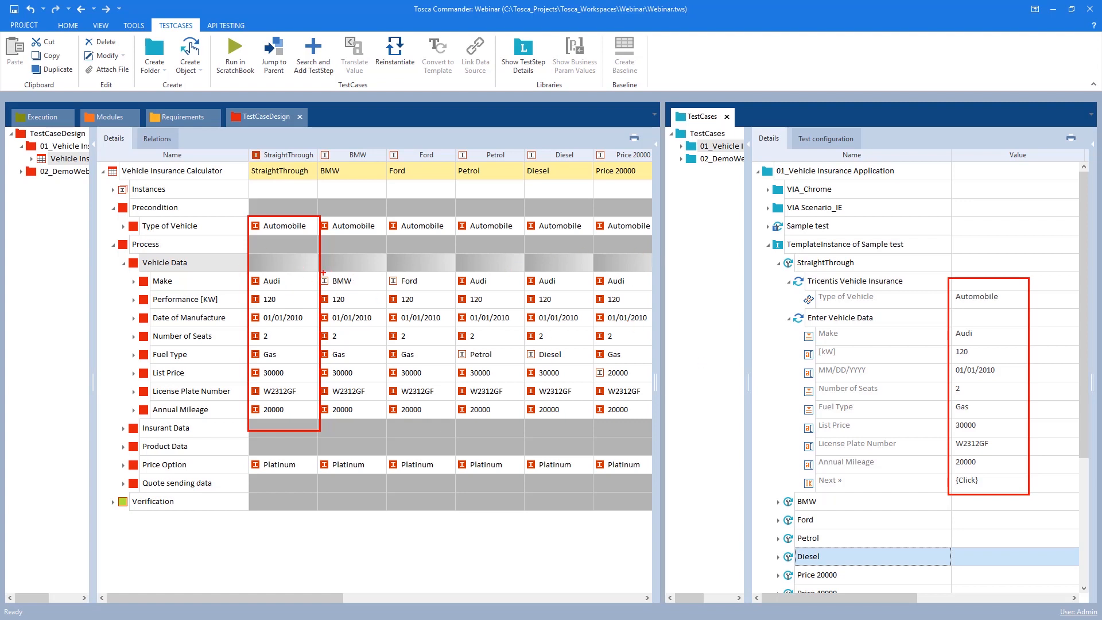
Expand the BMW instance's test steps to review its vehicle data values
left_click(778, 263)
left_click(778, 281)
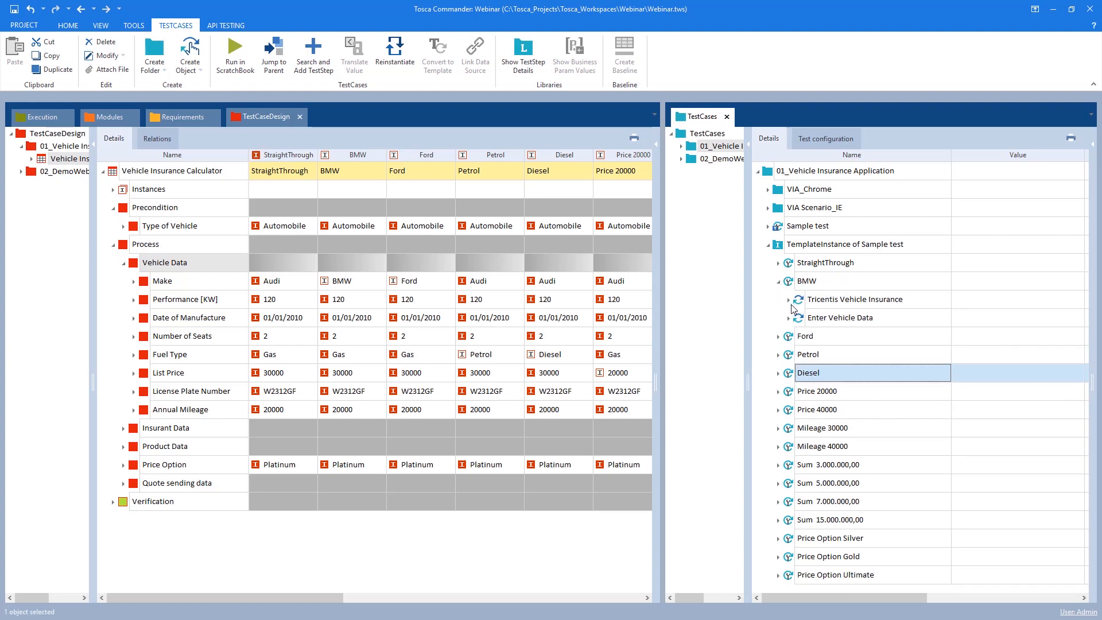
left_click(789, 299)
left_click(789, 336)
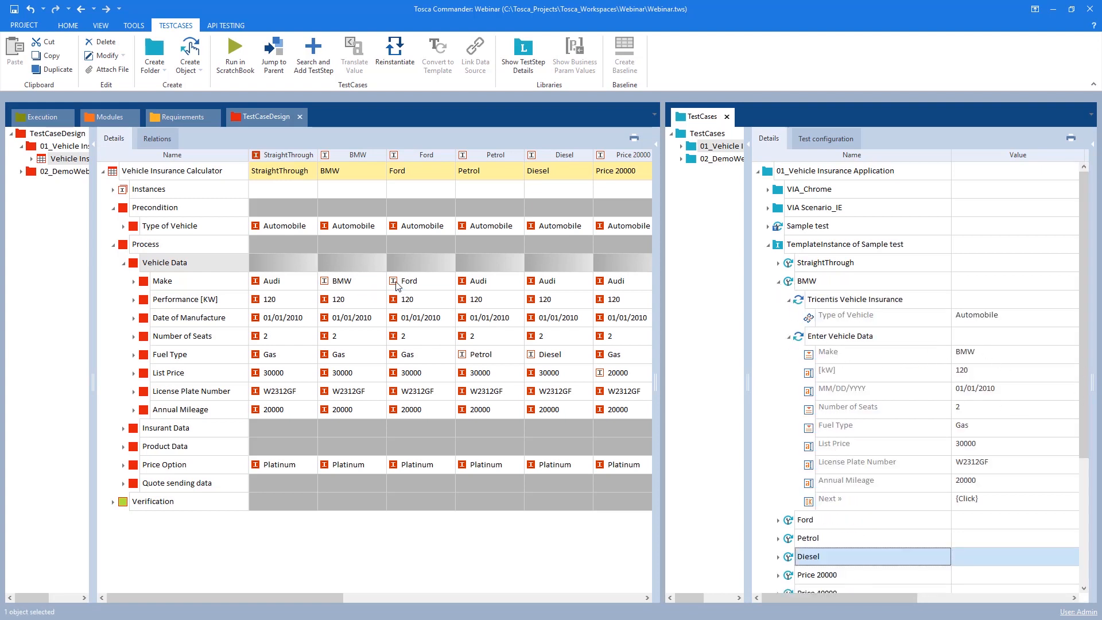
left_click(778, 281)
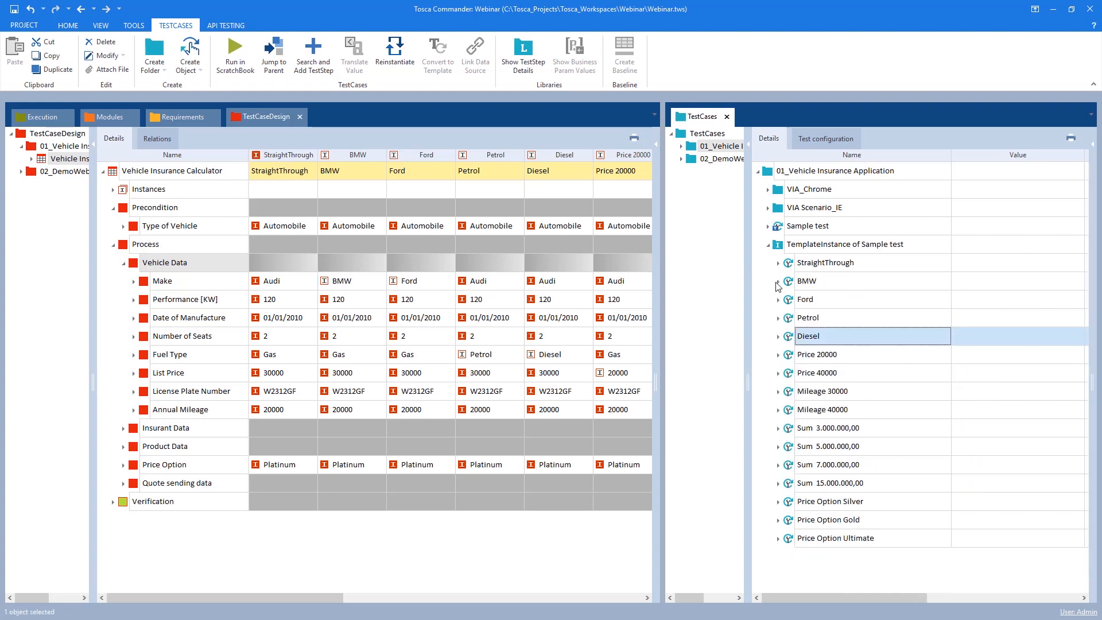
Expand the Ford and Petrol instances' test steps to review their vehicle data values
left_click(778, 300)
left_click(788, 336)
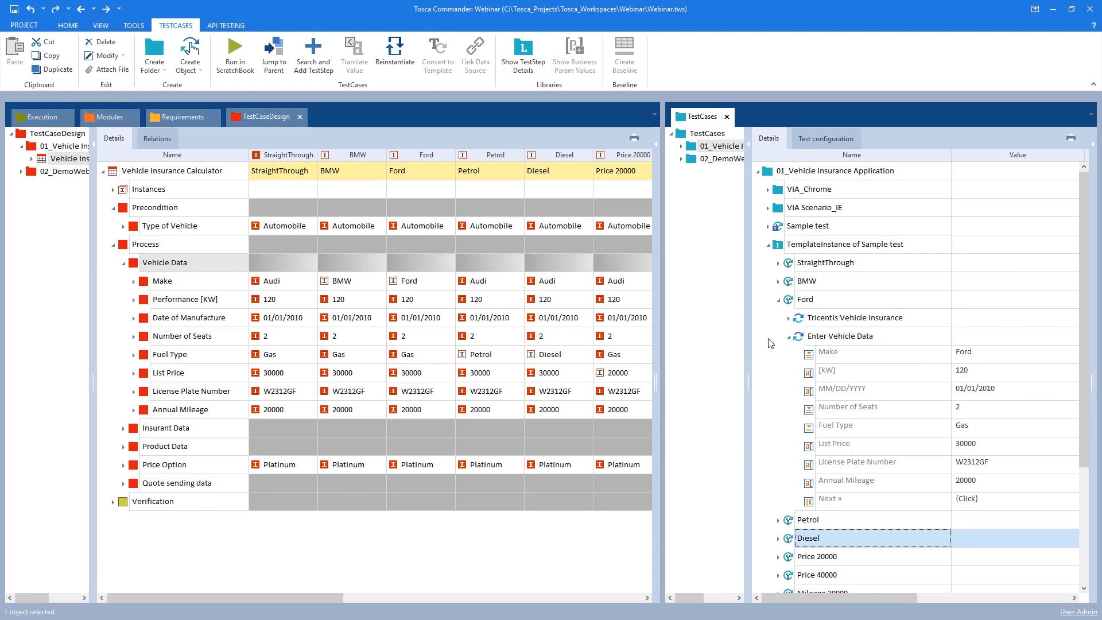
left_click(788, 336)
left_click(778, 300)
left_click(778, 318)
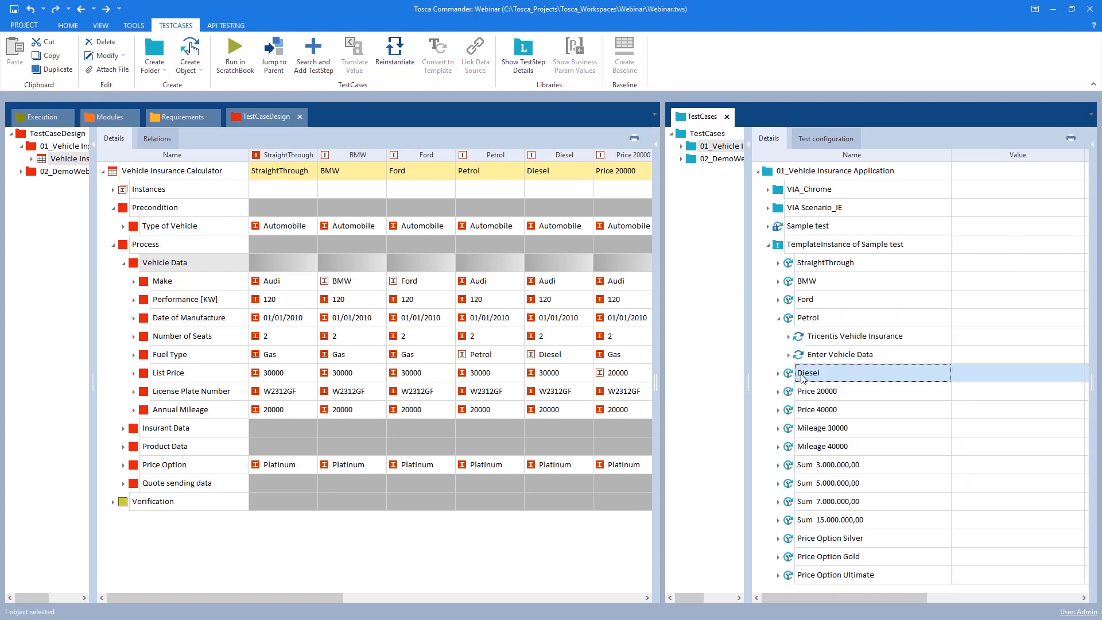
left_click(789, 355)
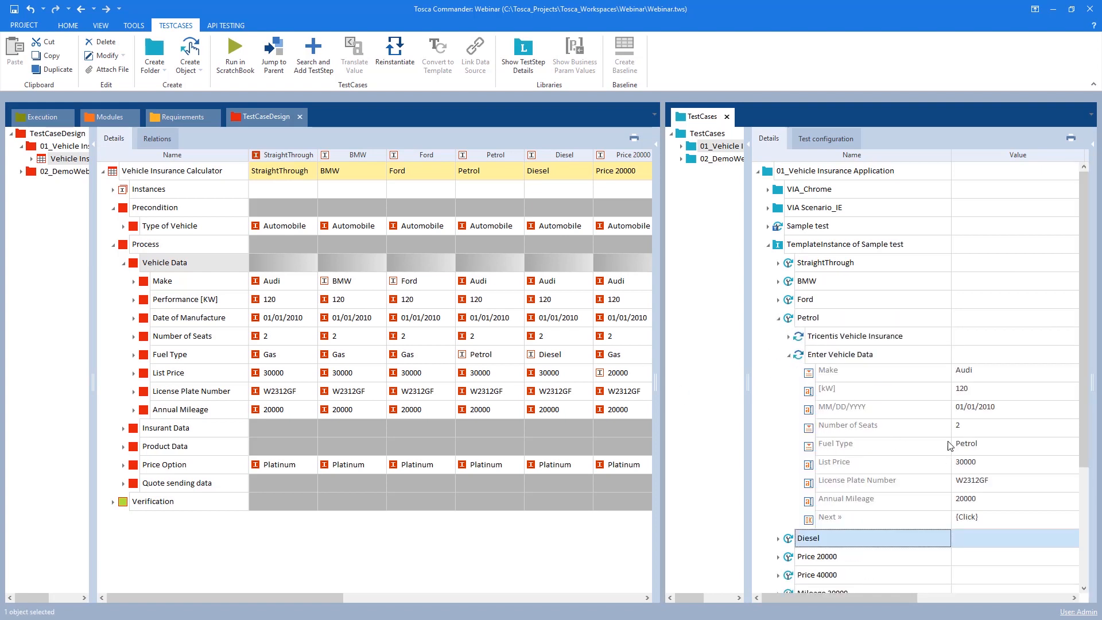
left_click(778, 318)
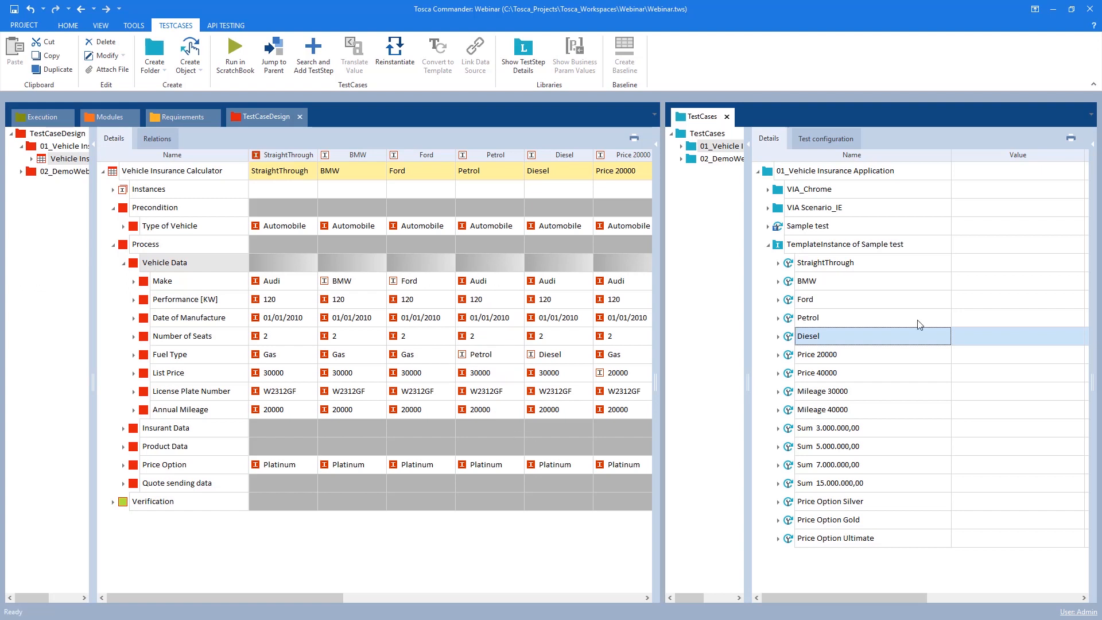
Expand the Sample test template to review its test sheet references in the step values
left_click(768, 246)
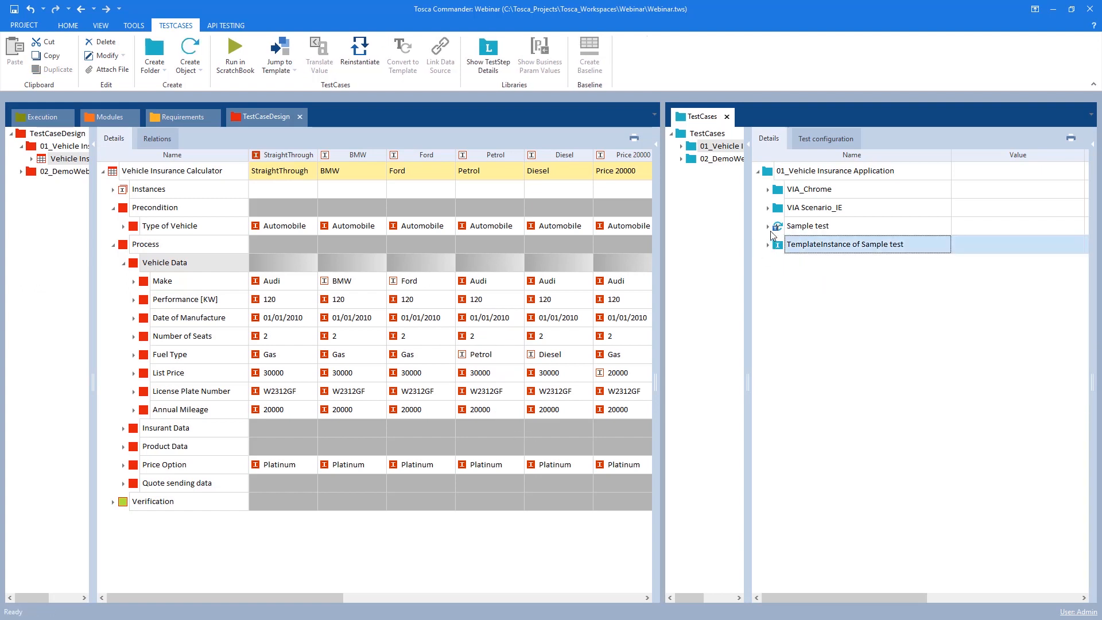
left_click(768, 226)
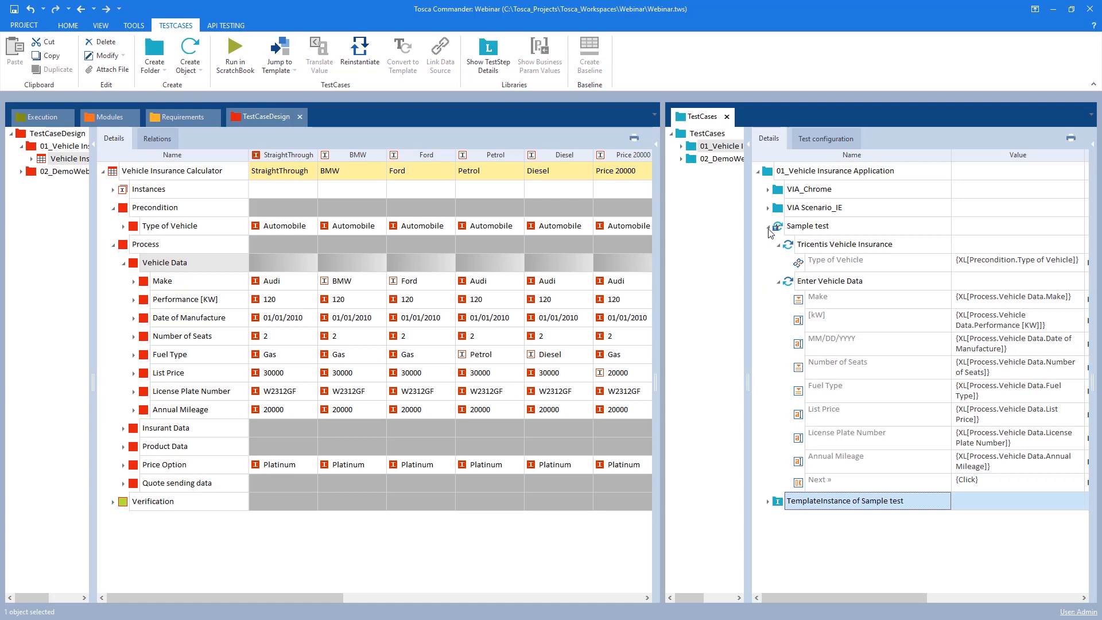
left_click(768, 227)
left_click(768, 245)
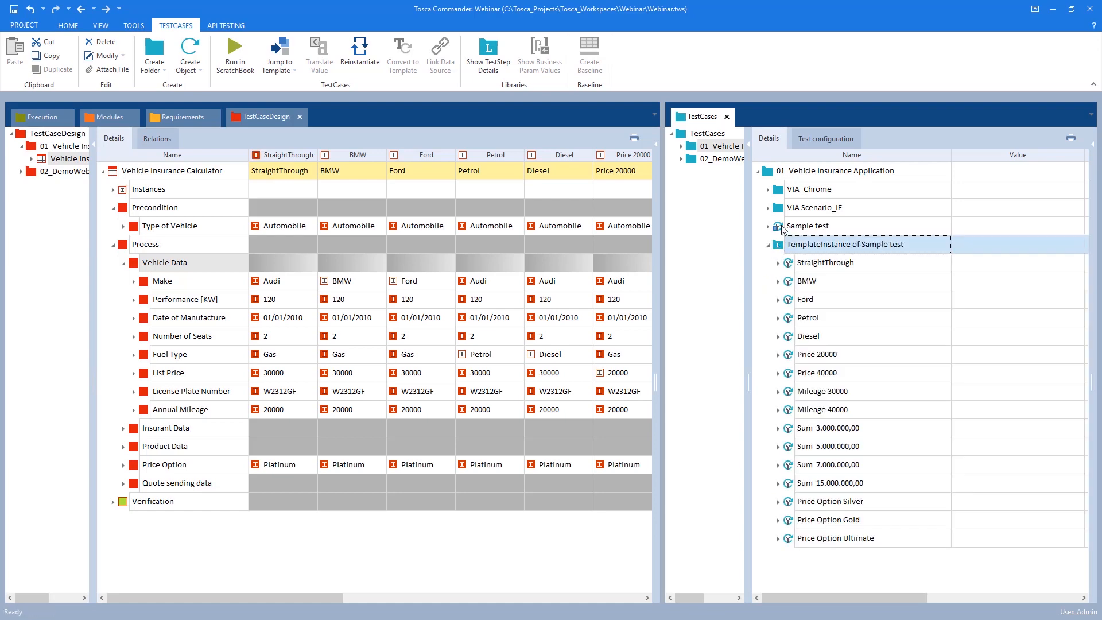
left_click(768, 226)
left_click(768, 226)
left_click_drag(194, 598, 178, 617)
left_click(768, 226)
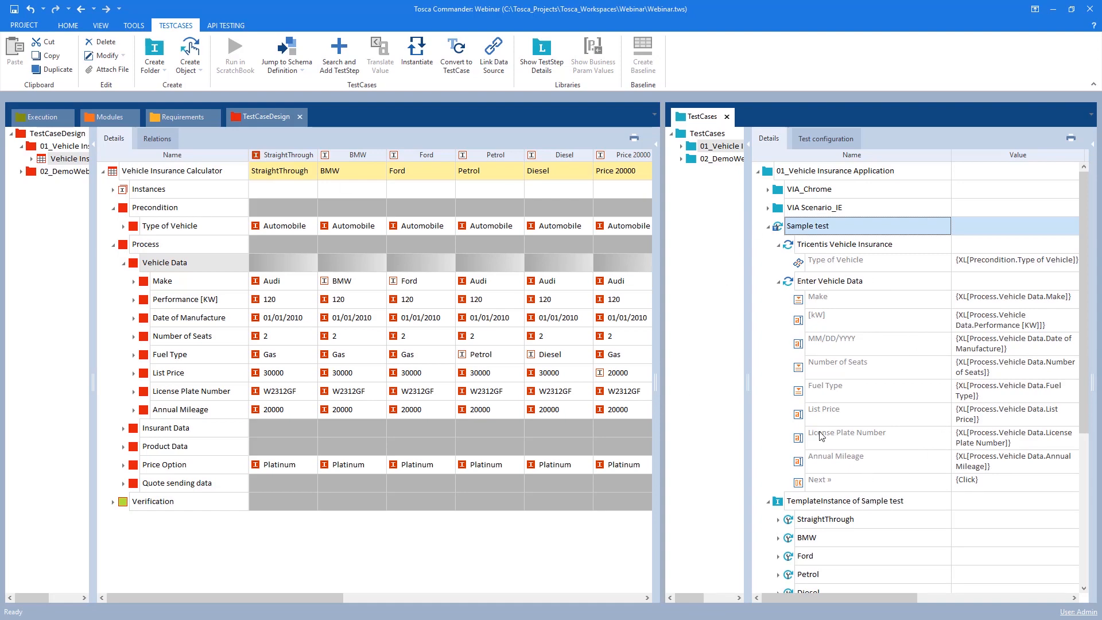
Browse between the template's test steps and the instance list to compare them
scroll(822, 437, "down", 3)
scroll(793, 367, "down", 1)
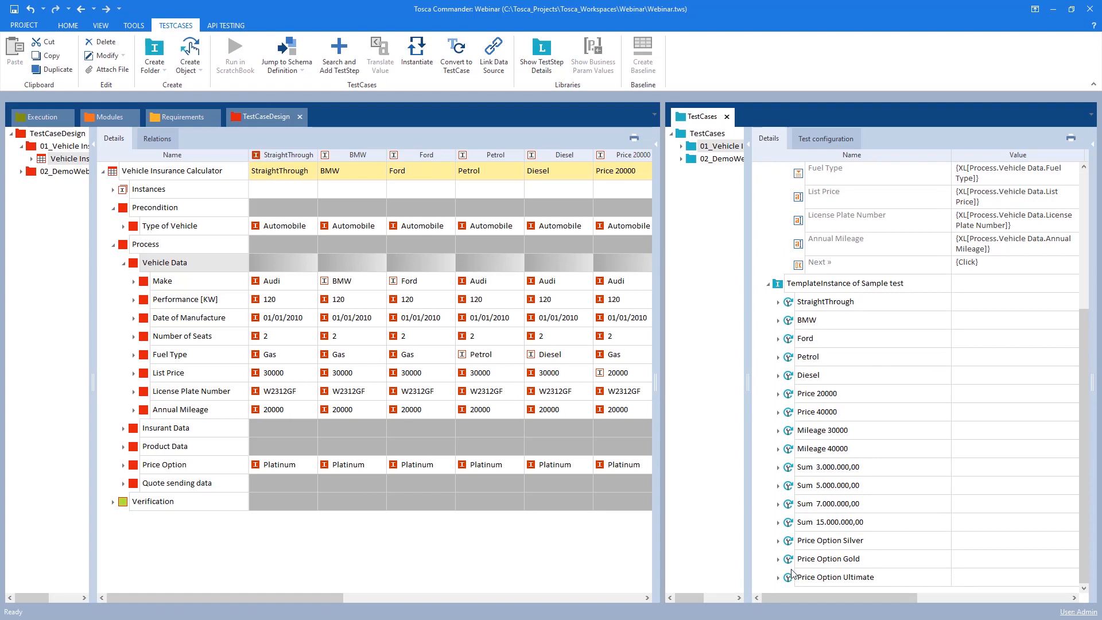
left_click(793, 304)
left_click(794, 323)
left_click(794, 340)
left_click(792, 373)
key("Down")
key("Down")
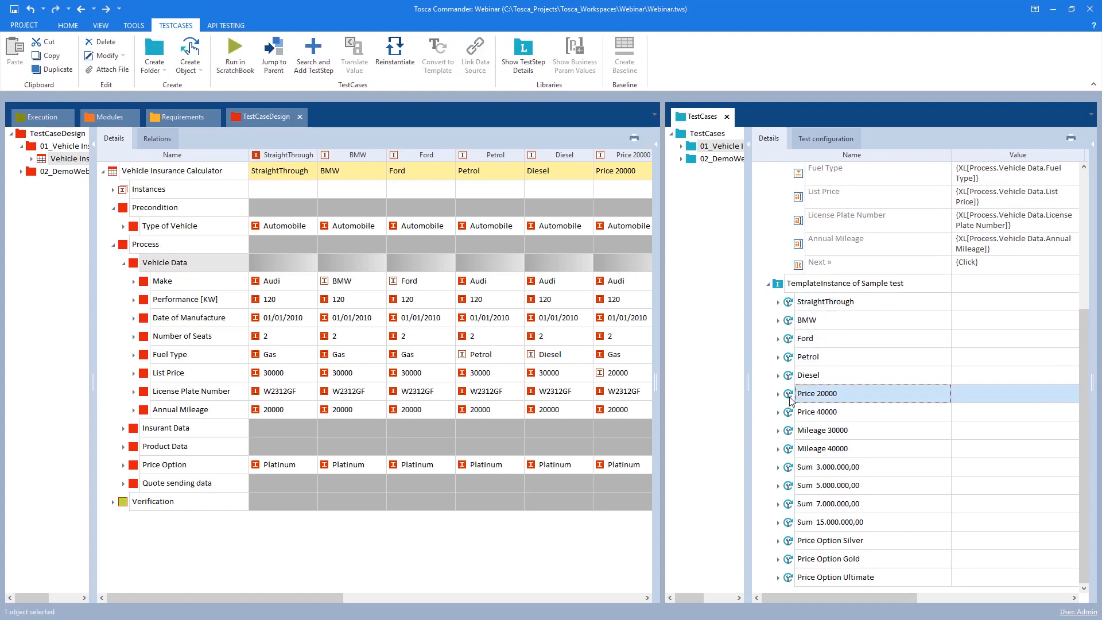
left_click(769, 285)
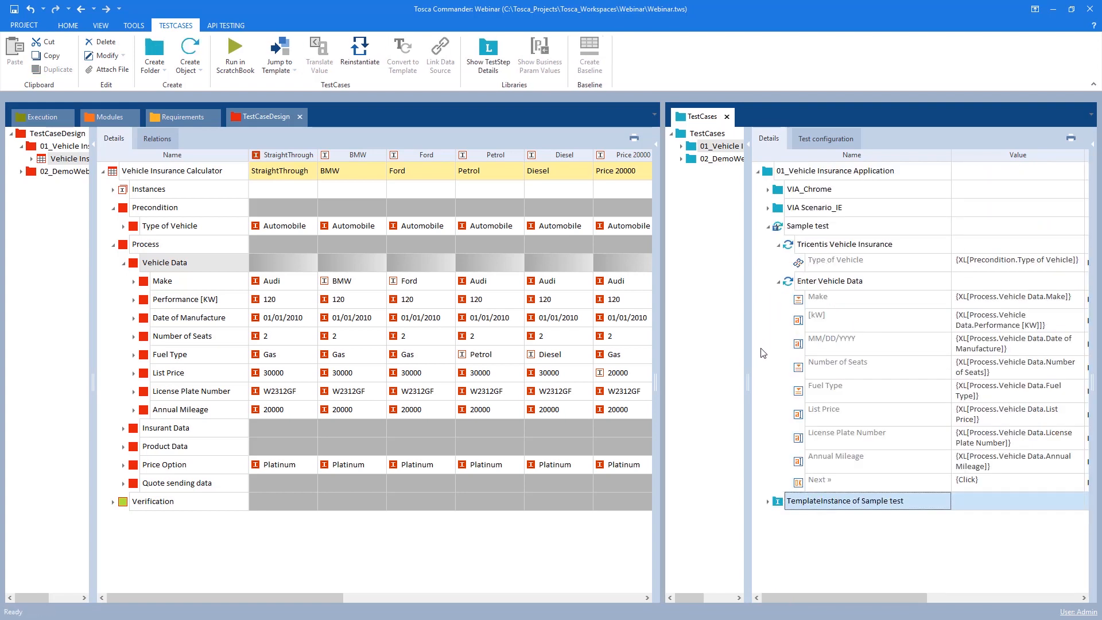
left_click(768, 501)
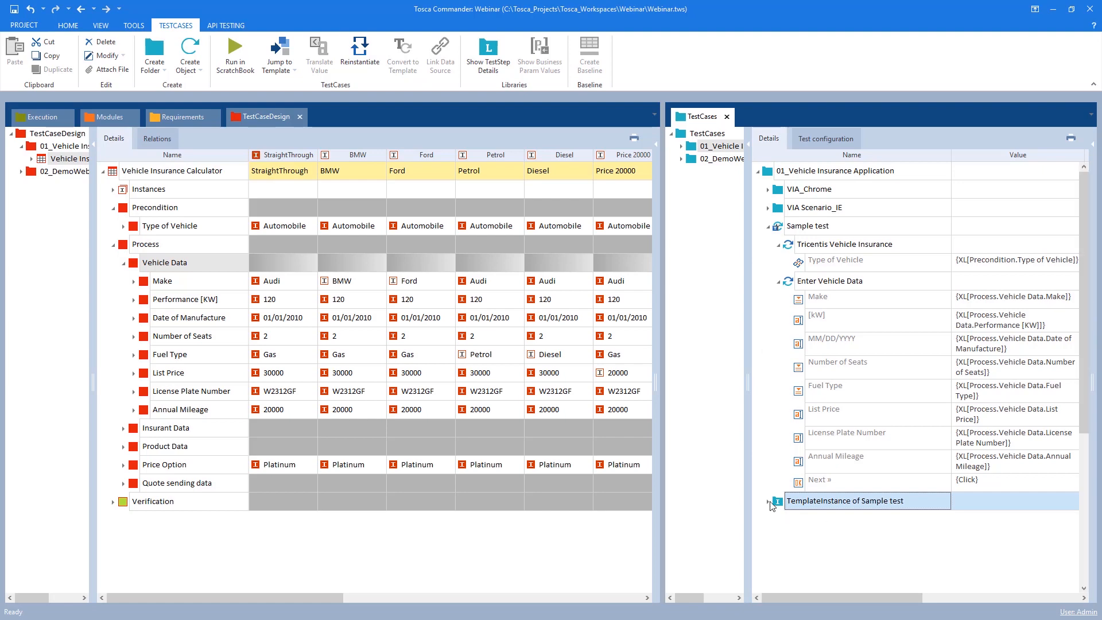
scroll(833, 286, "up", 3)
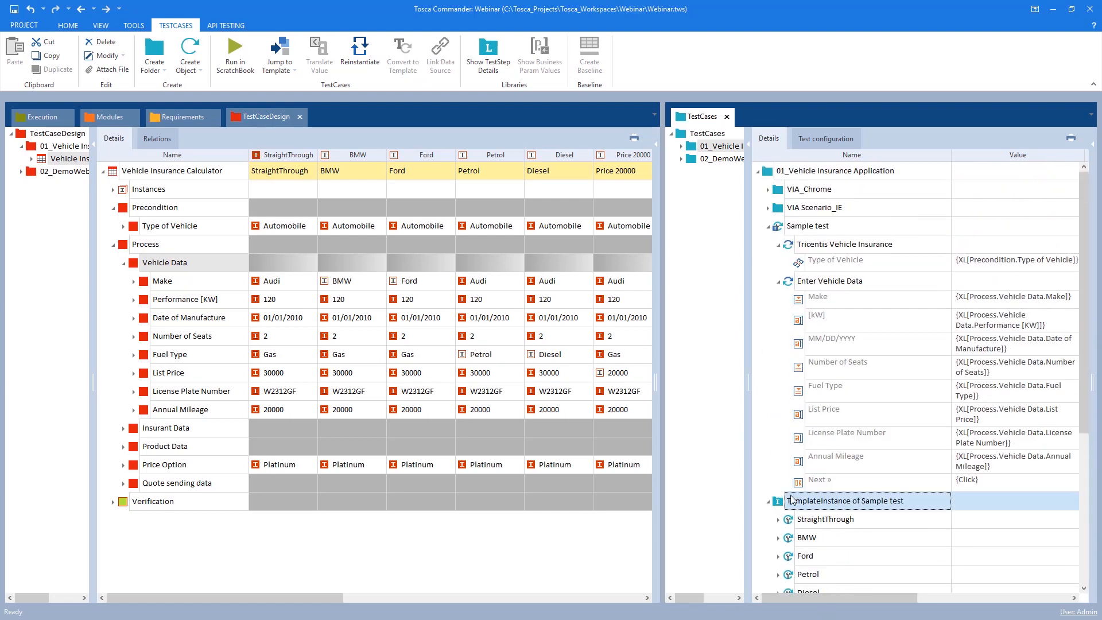
scroll(856, 377, "down", 3)
scroll(815, 389, "down", 2)
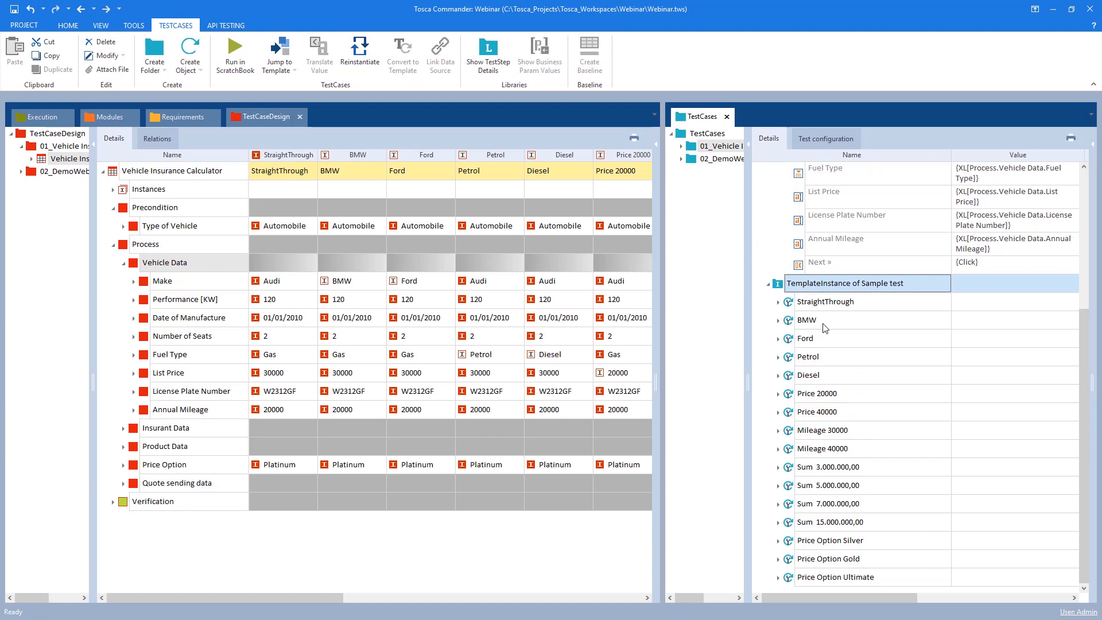
scroll(824, 327, "up", 3)
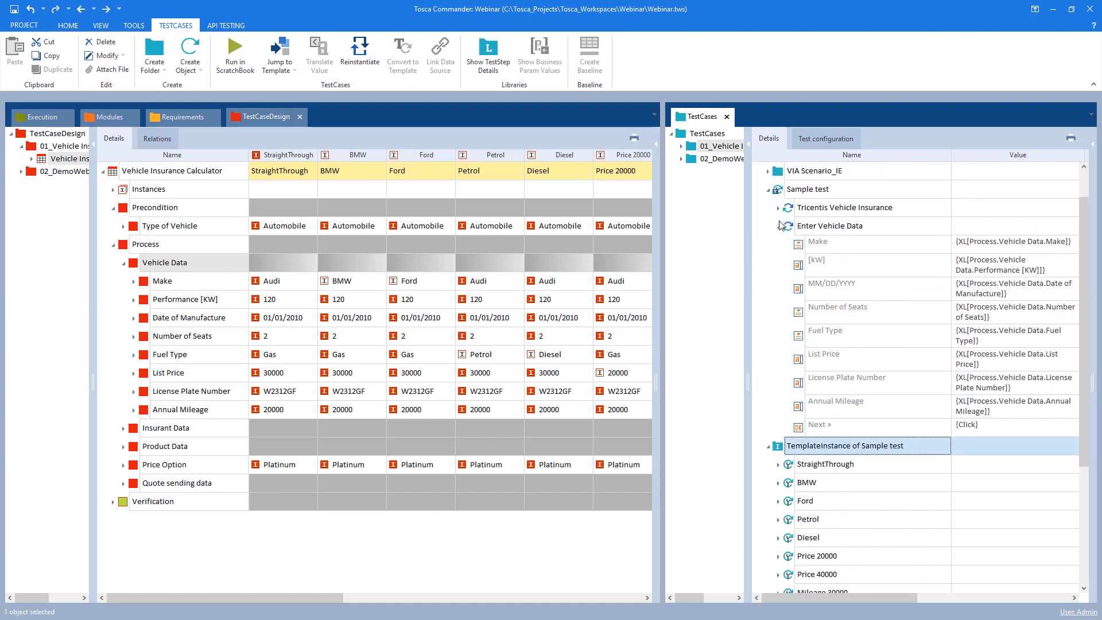
Collapse the template's Enter Vehicle Data step and expand the Make attribute's instances in the test sheet
left_click(781, 226)
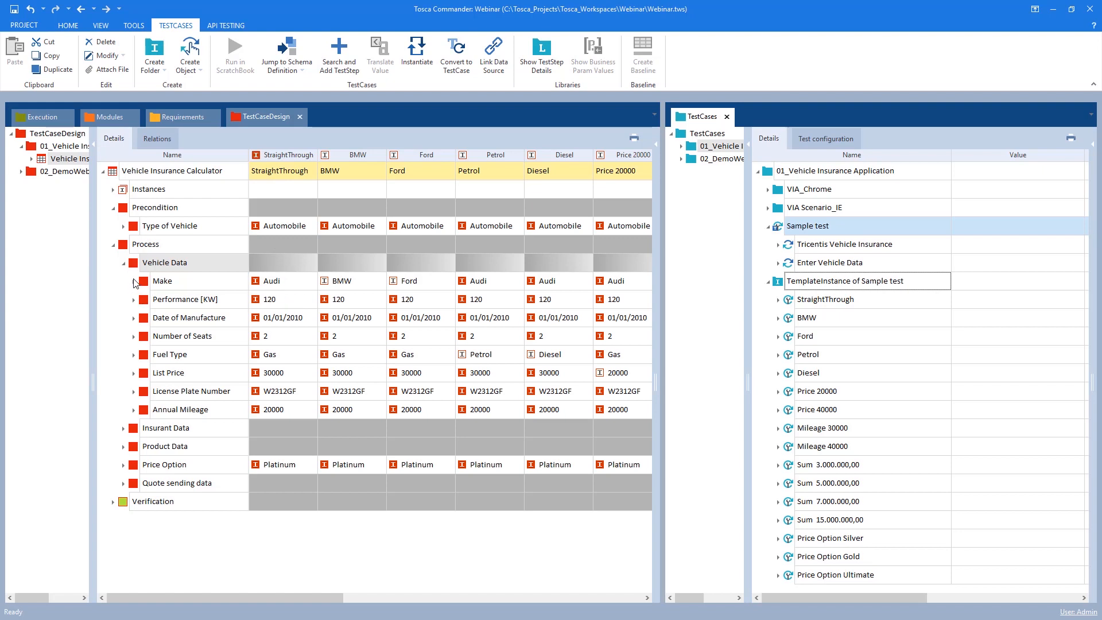
left_click(135, 281)
left_click(144, 299)
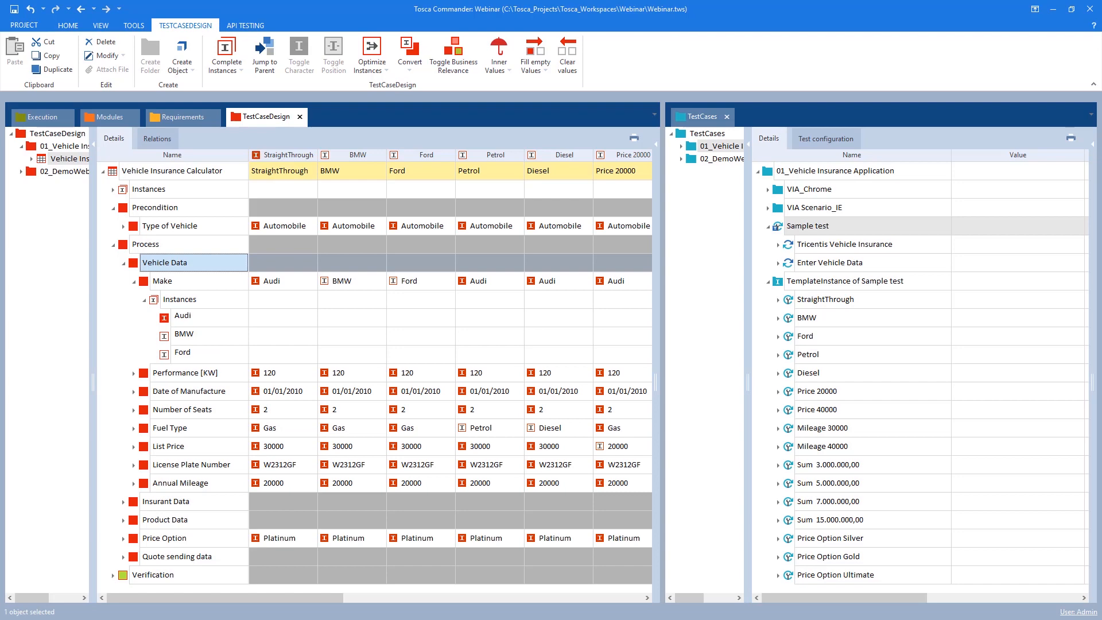
Switch to the vehicle insurance web app and review the available Make options before returning to Tosca
left_click(1053, 9)
left_click(289, 174)
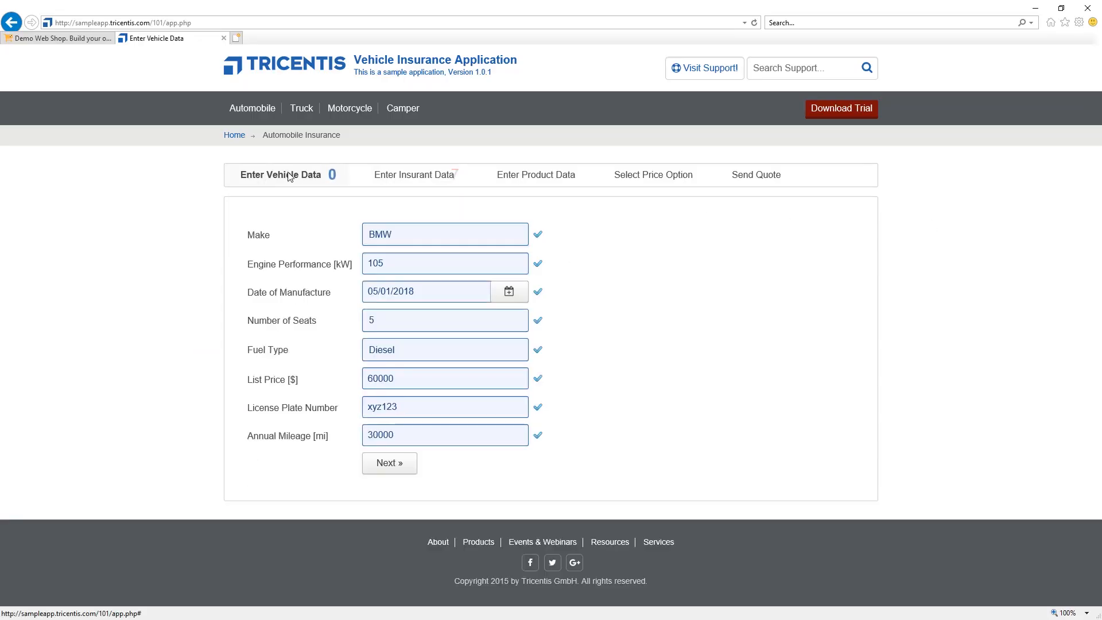
left_click(419, 237)
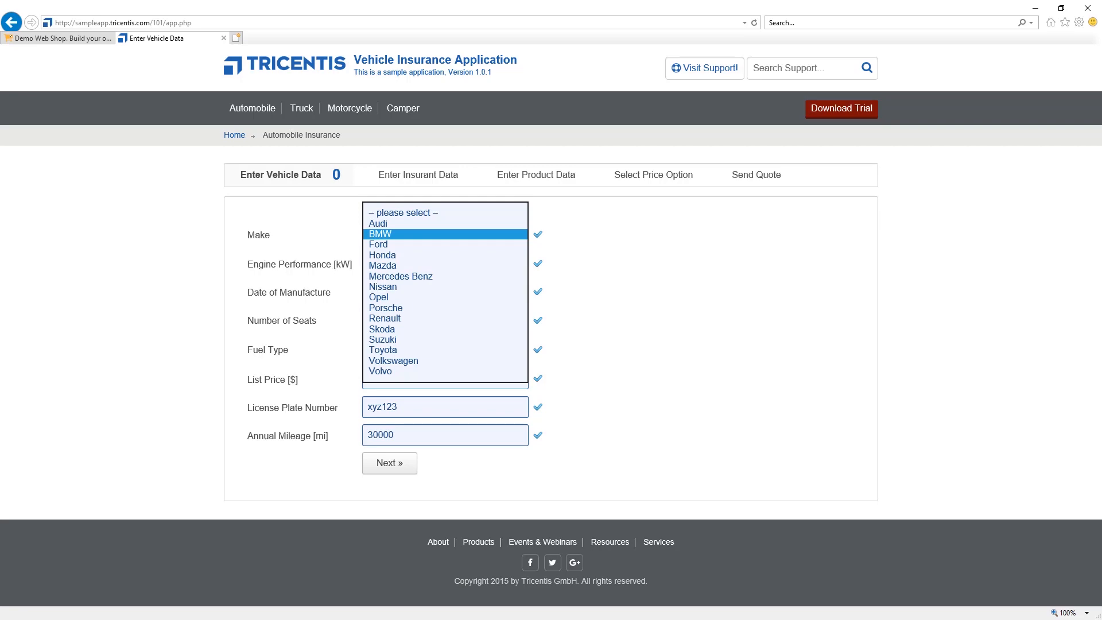
key("alt+Tab")
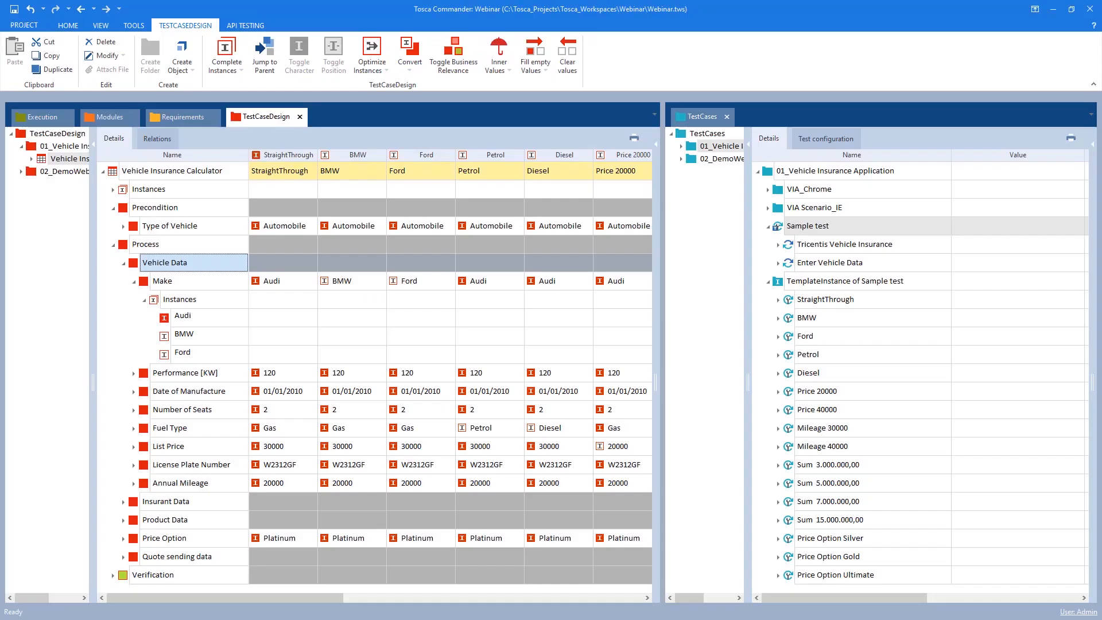
Add a new Honda instance to the Make attribute's instances
right_click(173, 304)
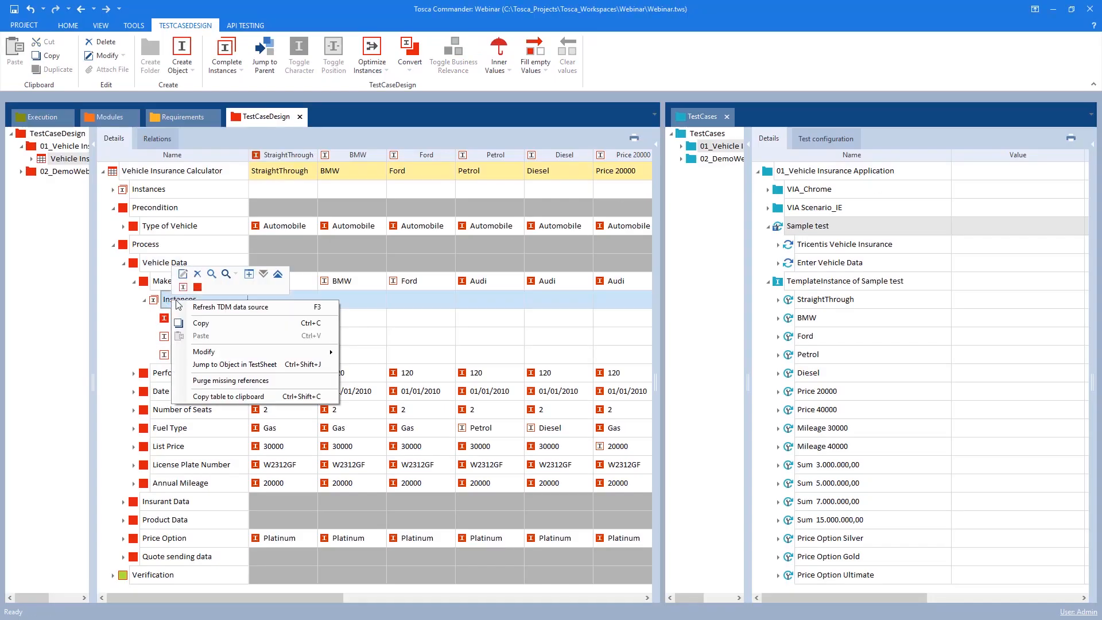
left_click(193, 324)
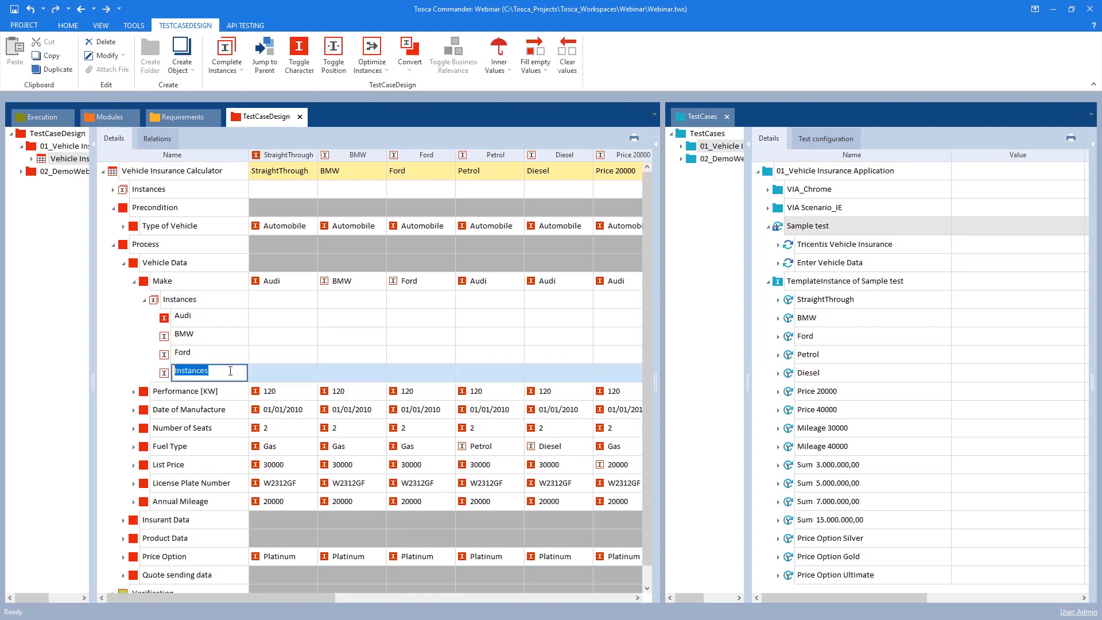
type("Honda")
key("Return")
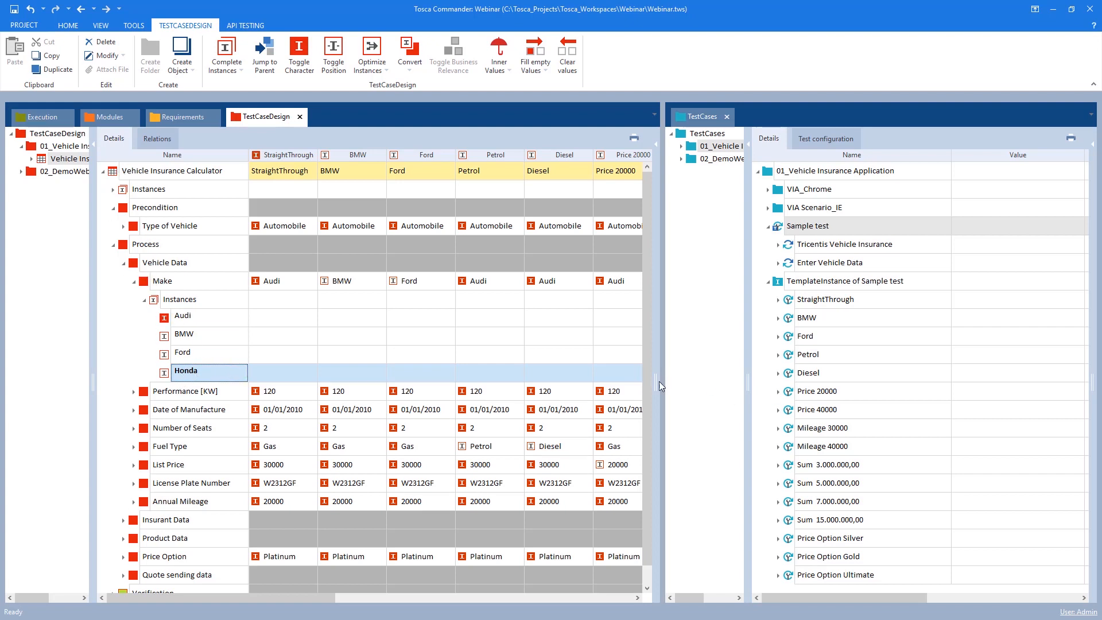
Create a new test case instance named Honda in the Vehicle Insurance Calculator test sheet
left_click_drag(660, 386, 832, 385)
left_click(147, 171)
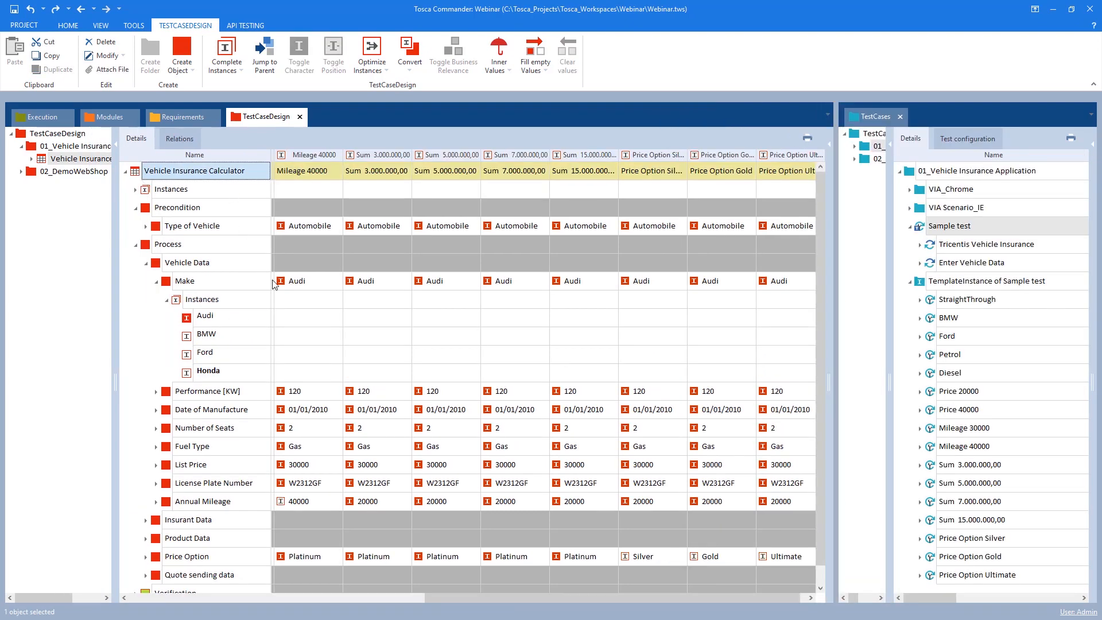
right_click(138, 173)
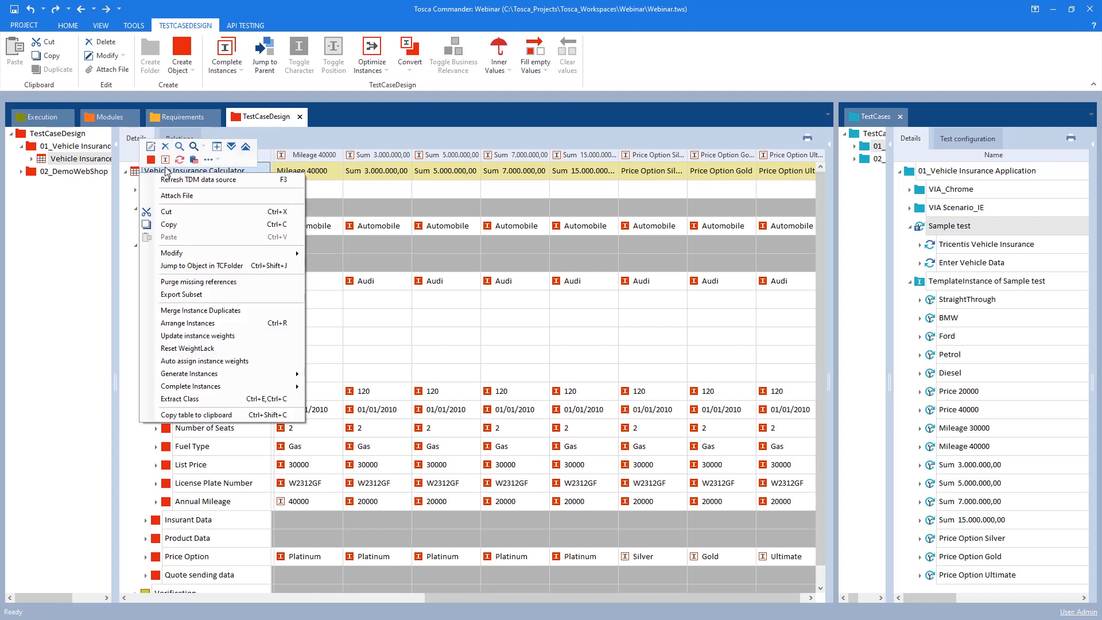
left_click(159, 197)
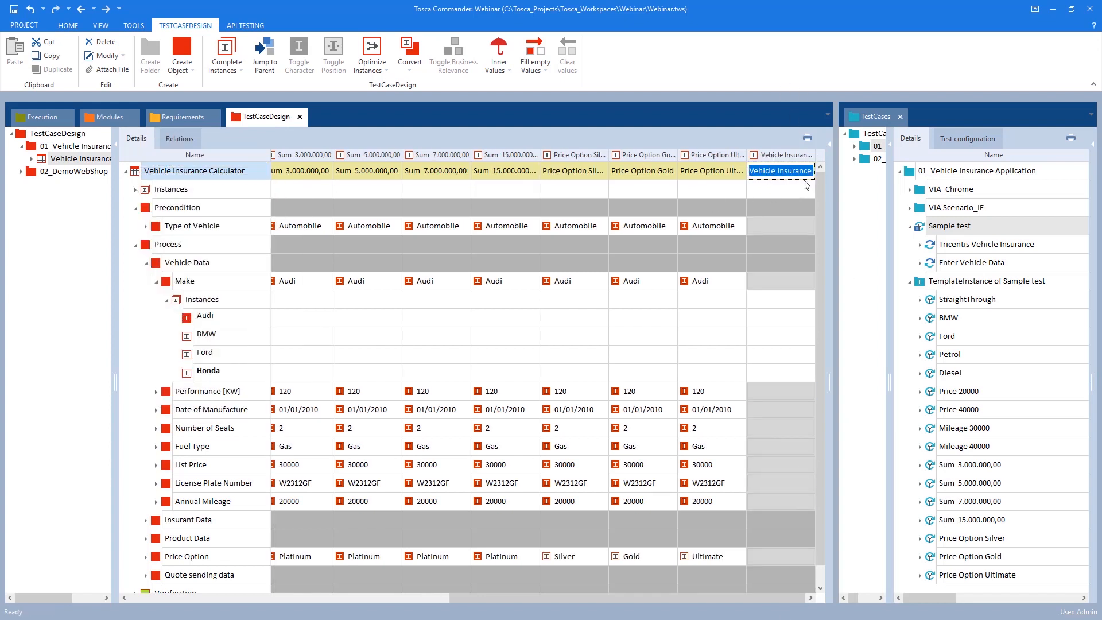
type("Honda")
key("Return")
Set the Honda instance to Automobile, make Honda, 120 kW, 01/01/2010, 2 seats and Gas fuel
left_click(788, 227)
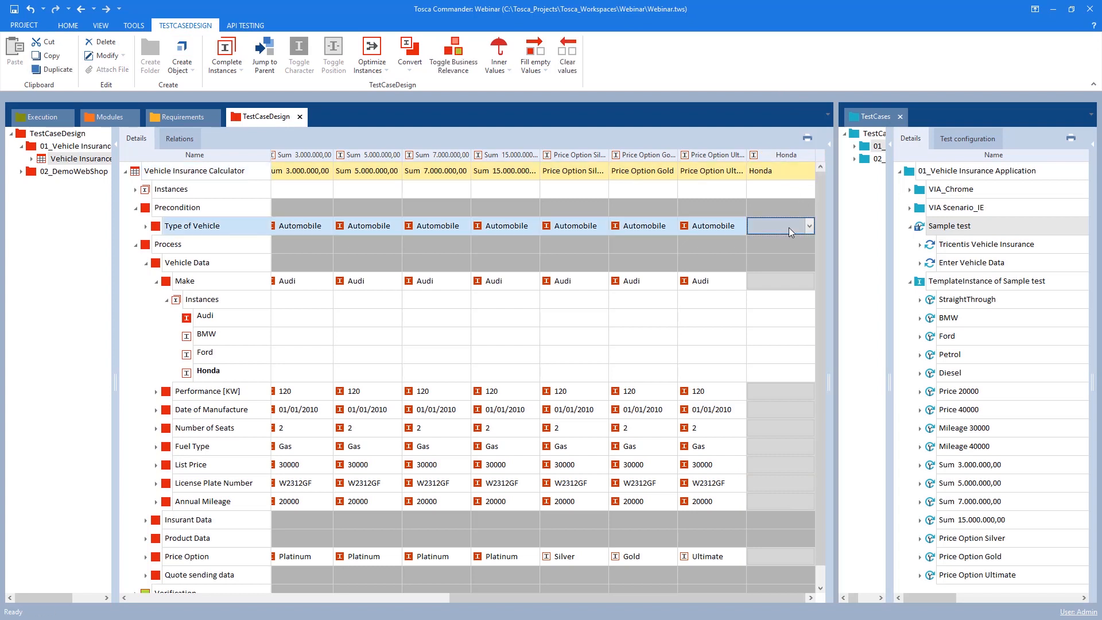
left_click(781, 247)
left_click(793, 281)
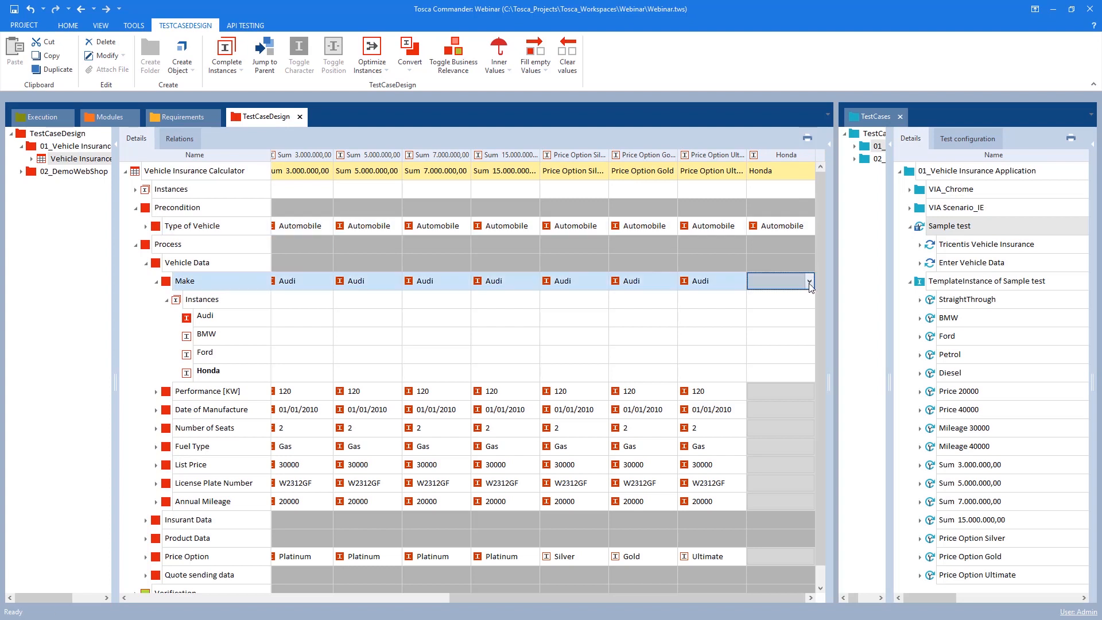
left_click(769, 342)
left_click(803, 396)
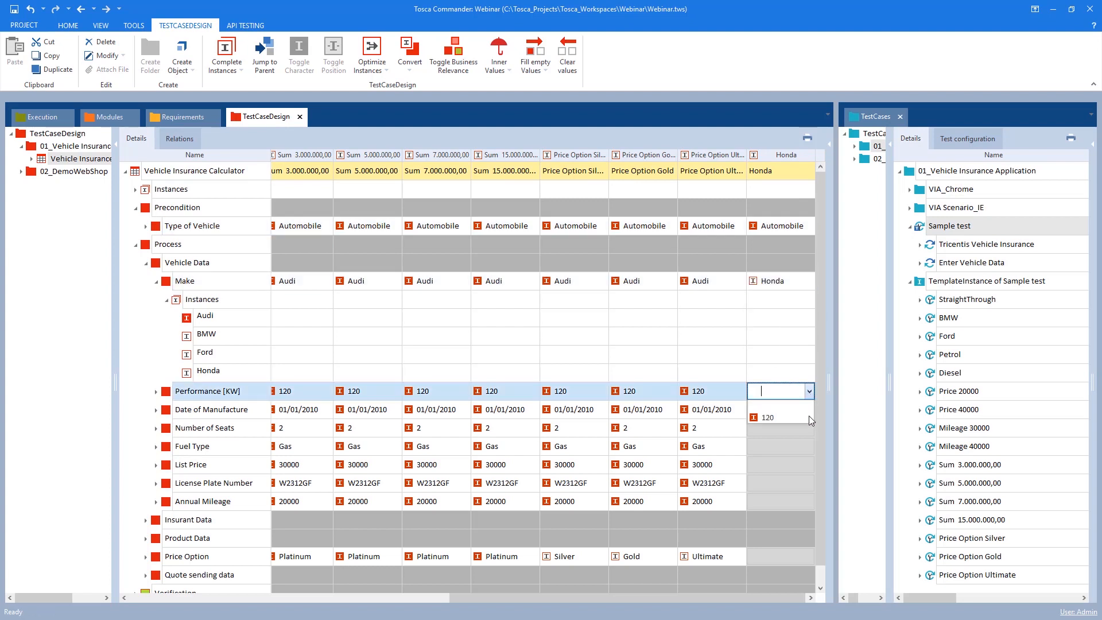
left_click(797, 417)
left_click(795, 409)
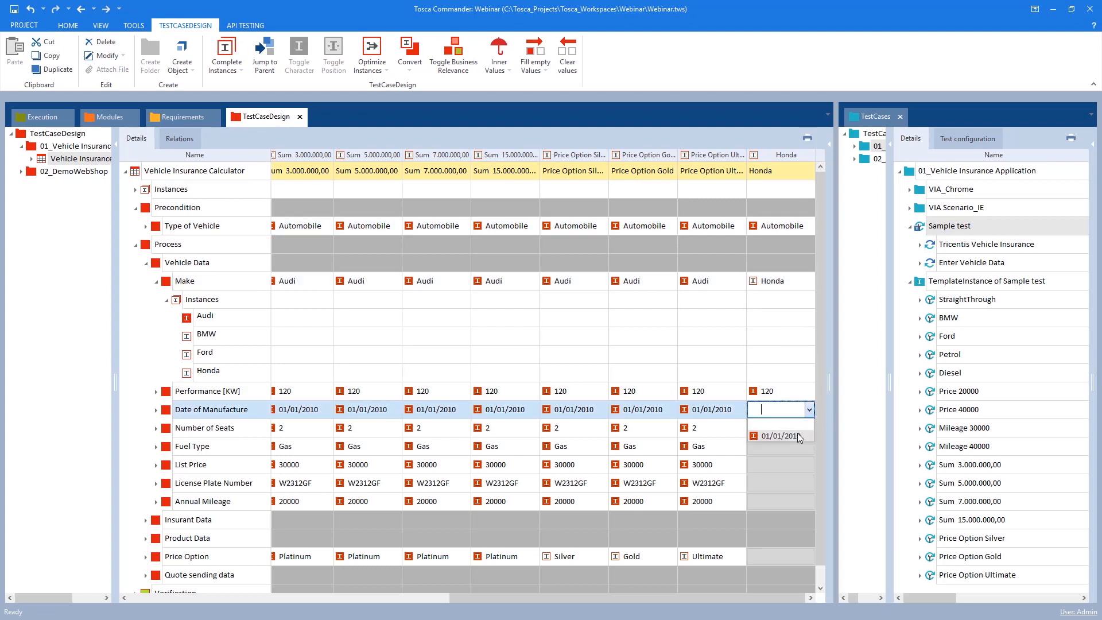
left_click(800, 437)
left_click(804, 432)
left_click(795, 455)
left_click(801, 446)
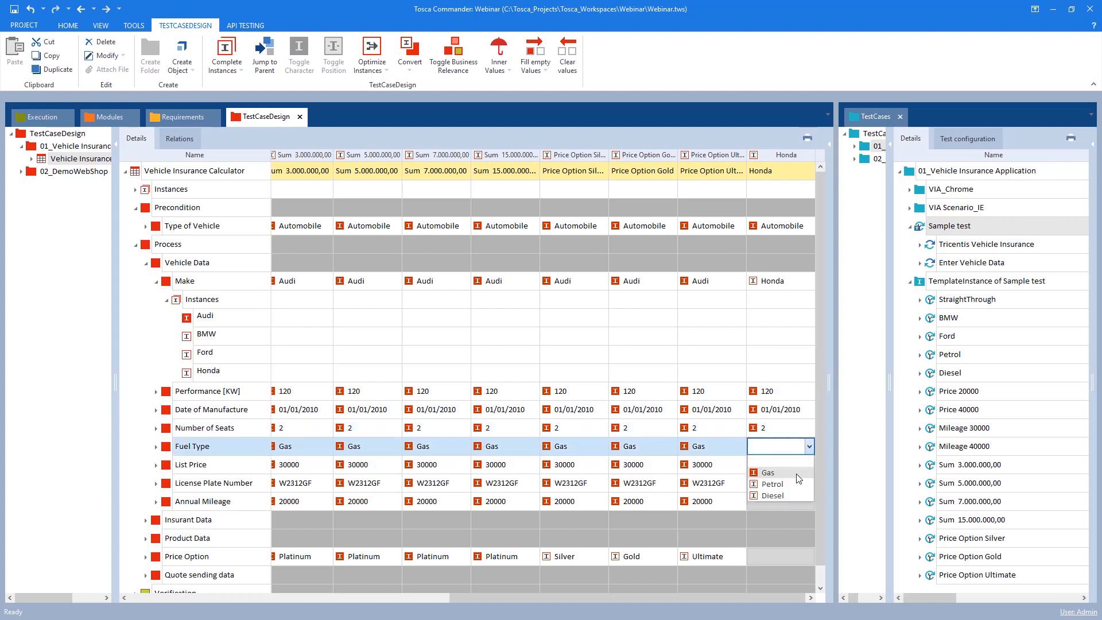
left_click(771, 472)
left_click(797, 465)
left_click(794, 489)
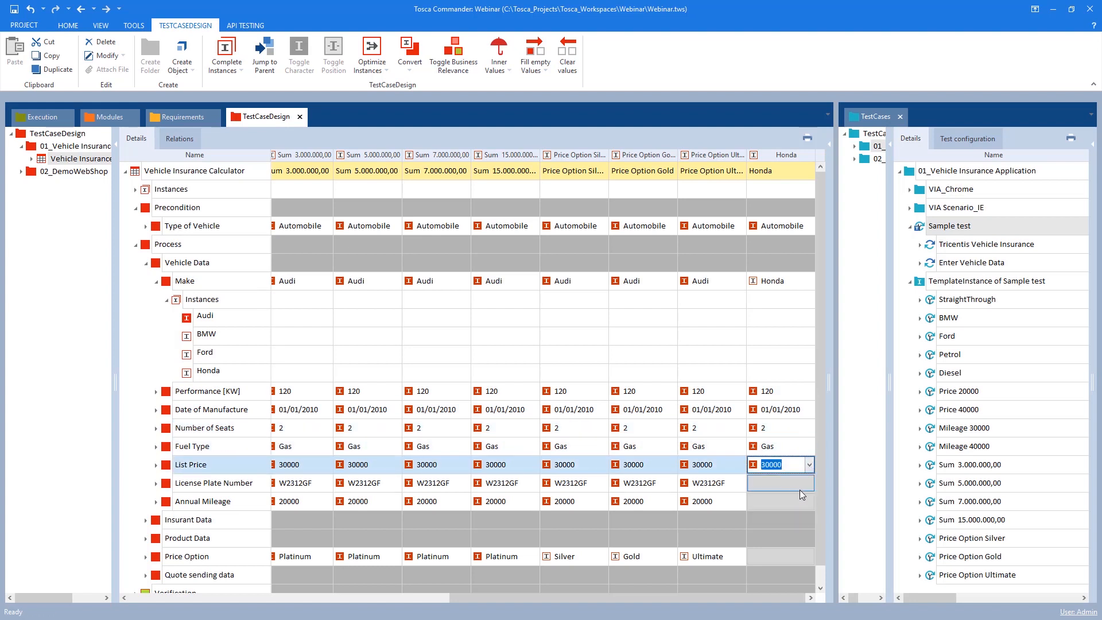
left_click(800, 485)
left_click(798, 507)
left_click(809, 503)
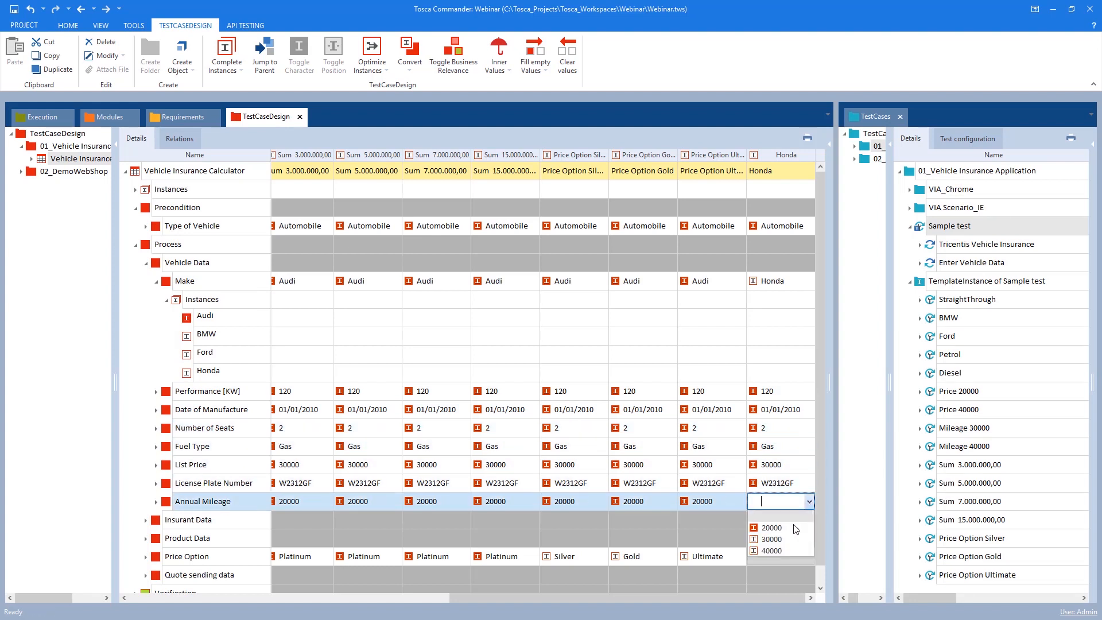
left_click(782, 515)
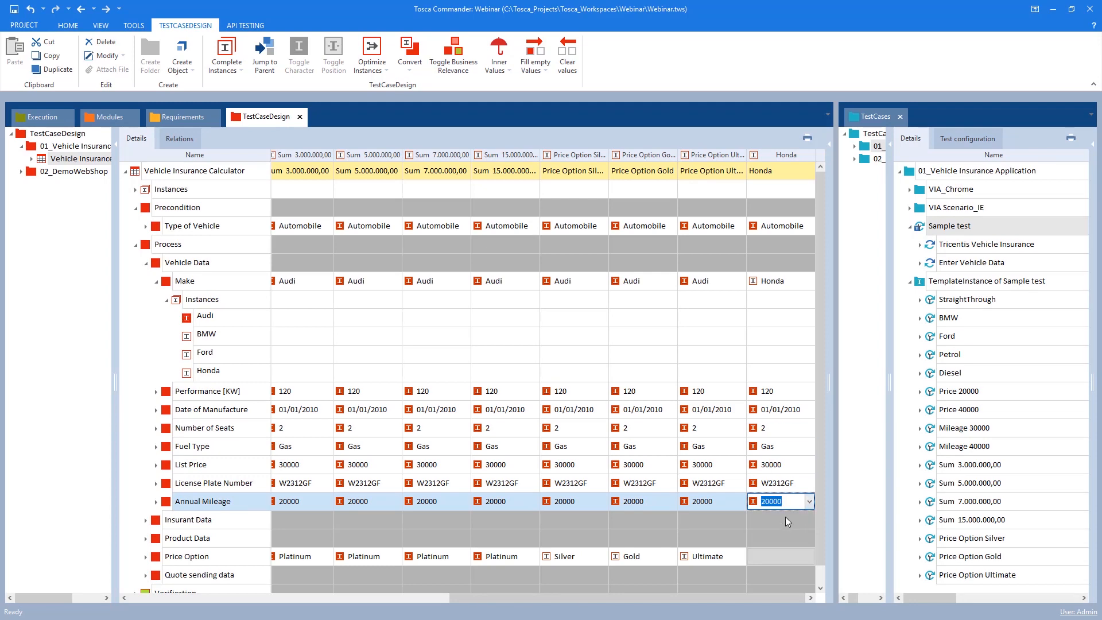
left_click(697, 557)
Reinstantiate the template instance of Sample test to generate test cases from the updated sheet
left_click(155, 245)
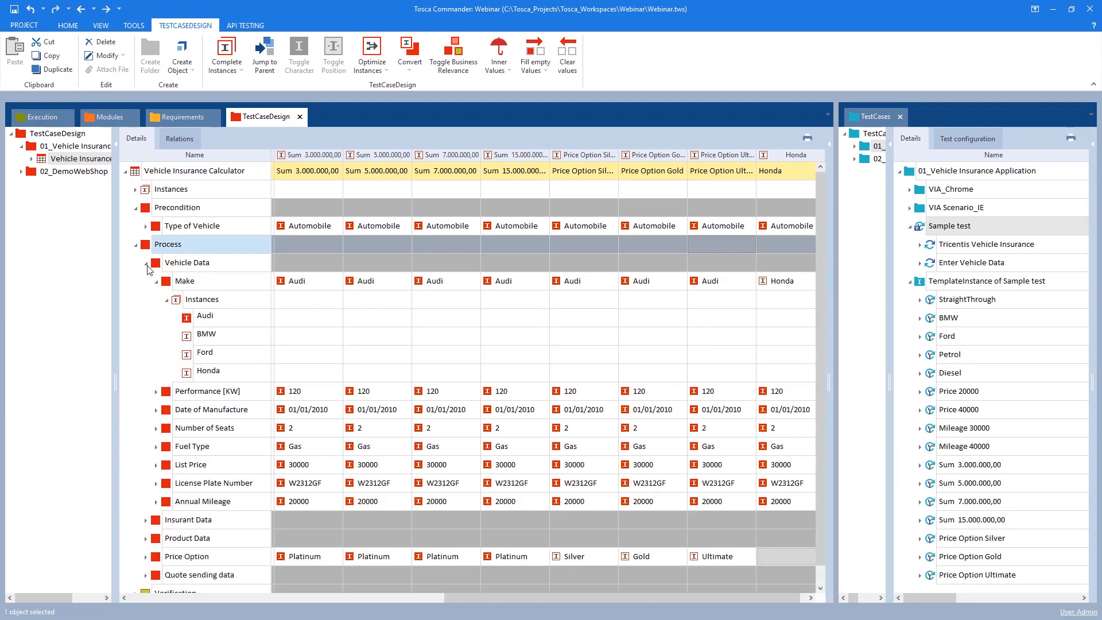
left_click(157, 281)
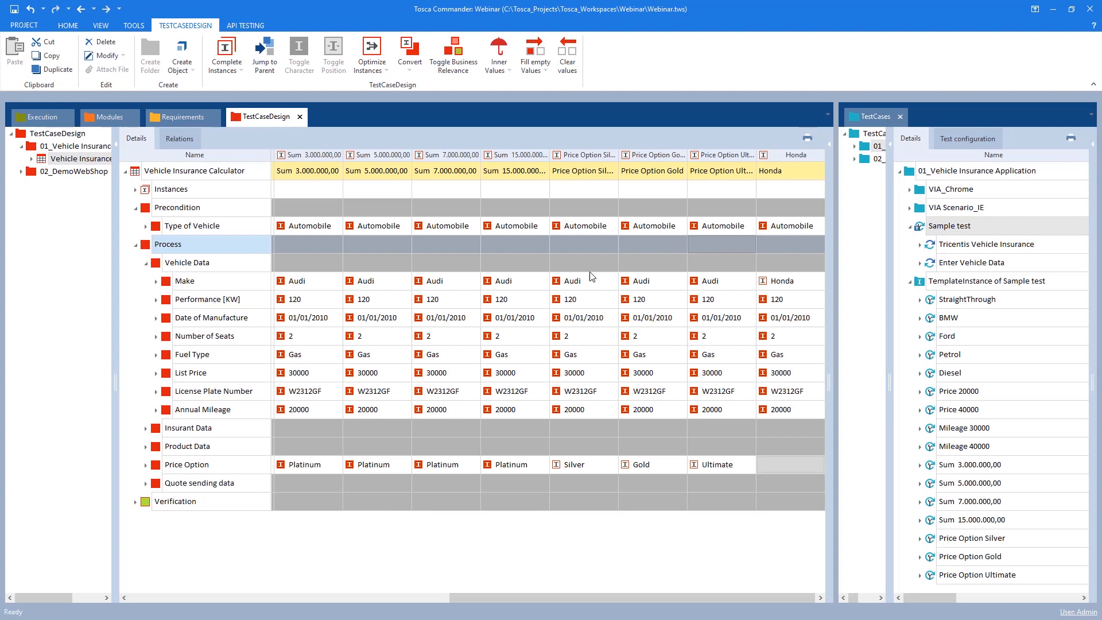
left_click(780, 299)
left_click(776, 286)
left_click_drag(830, 362, 669, 356)
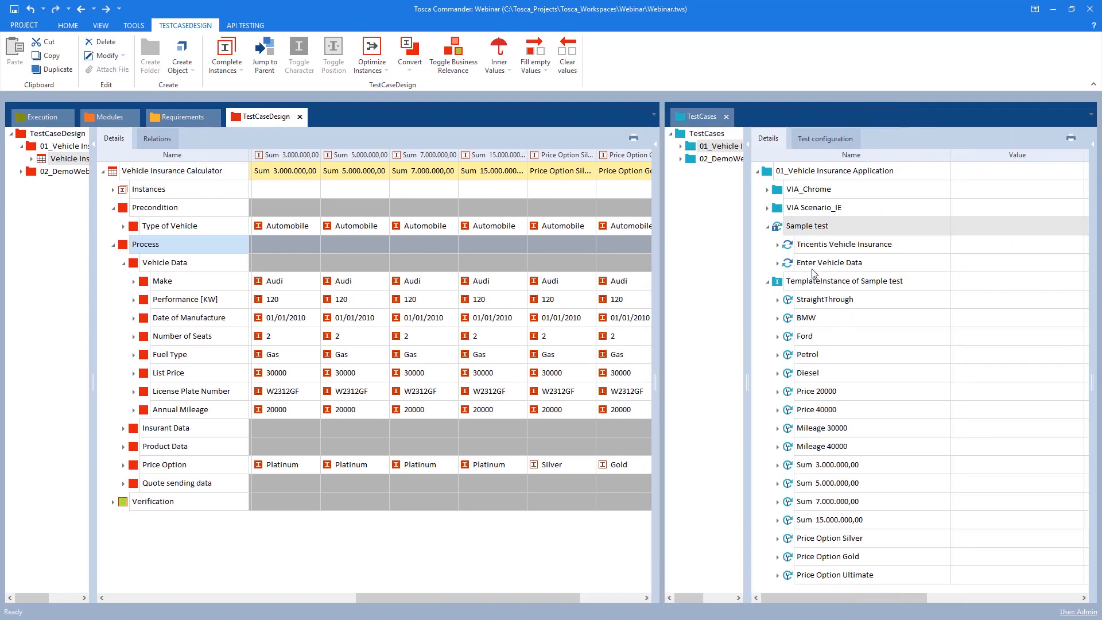
right_click(797, 284)
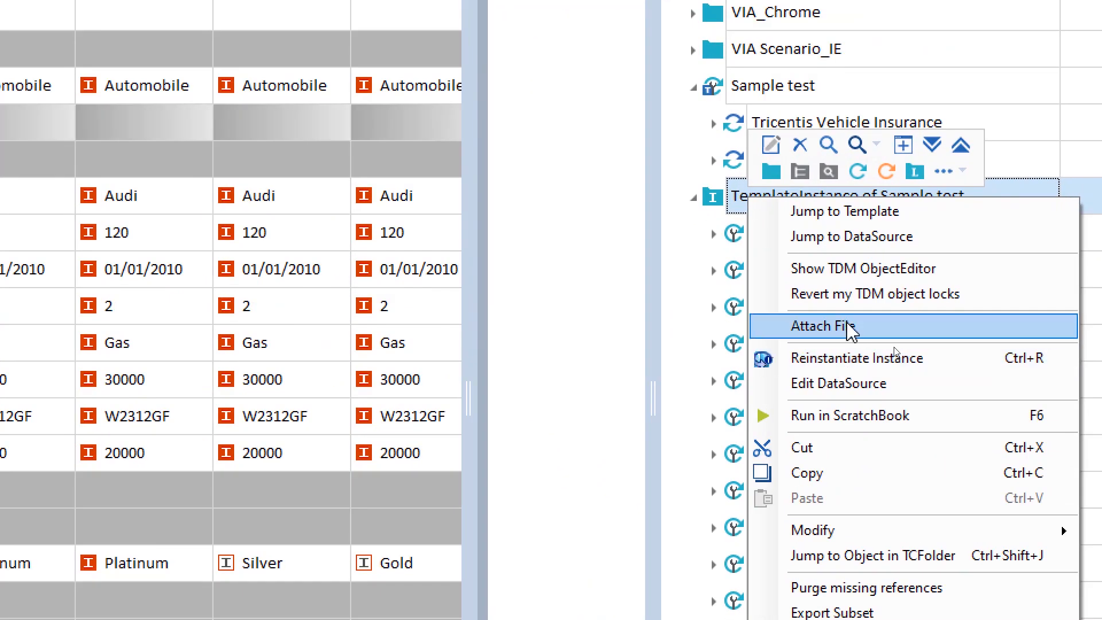
left_click(832, 363)
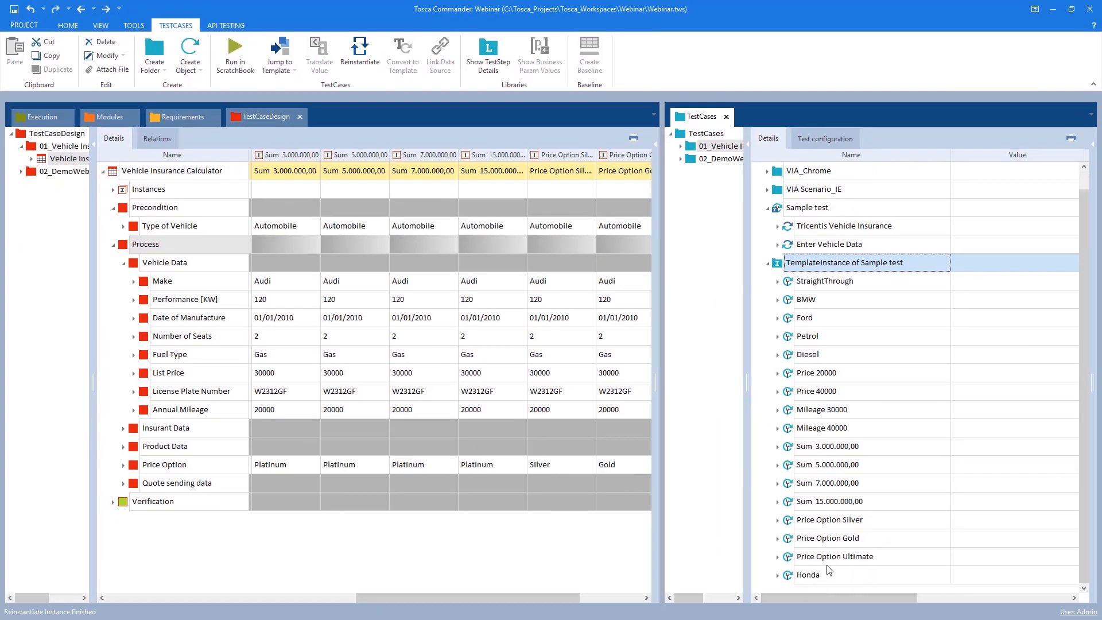
Expand the new Honda test case's Enter Vehicle Data step to review its values, then collapse the tree
left_click(781, 575)
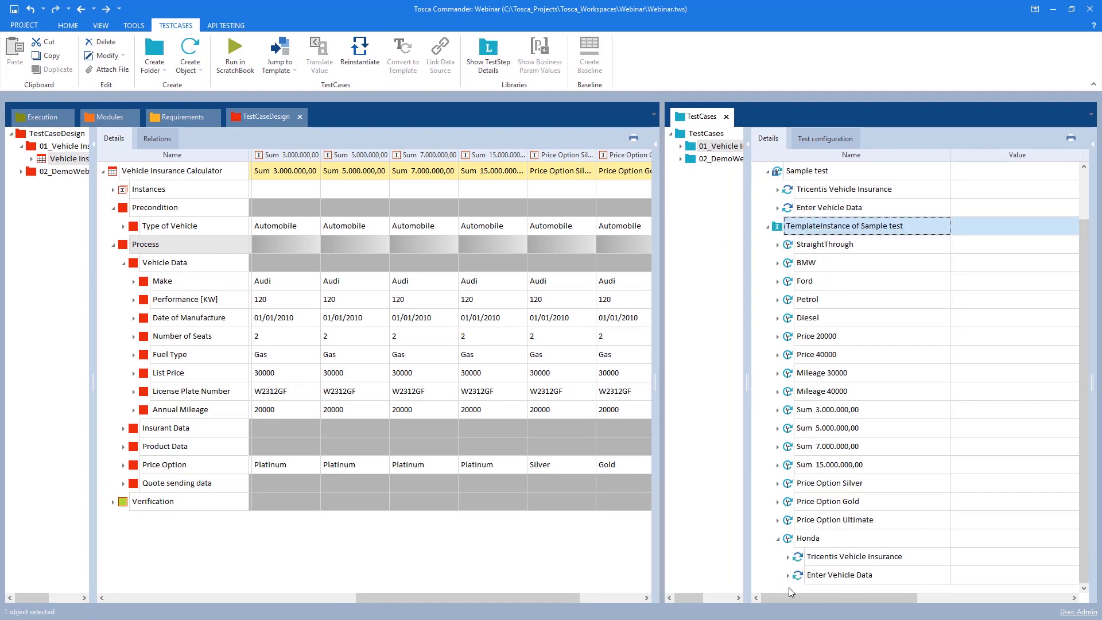
left_click(787, 575)
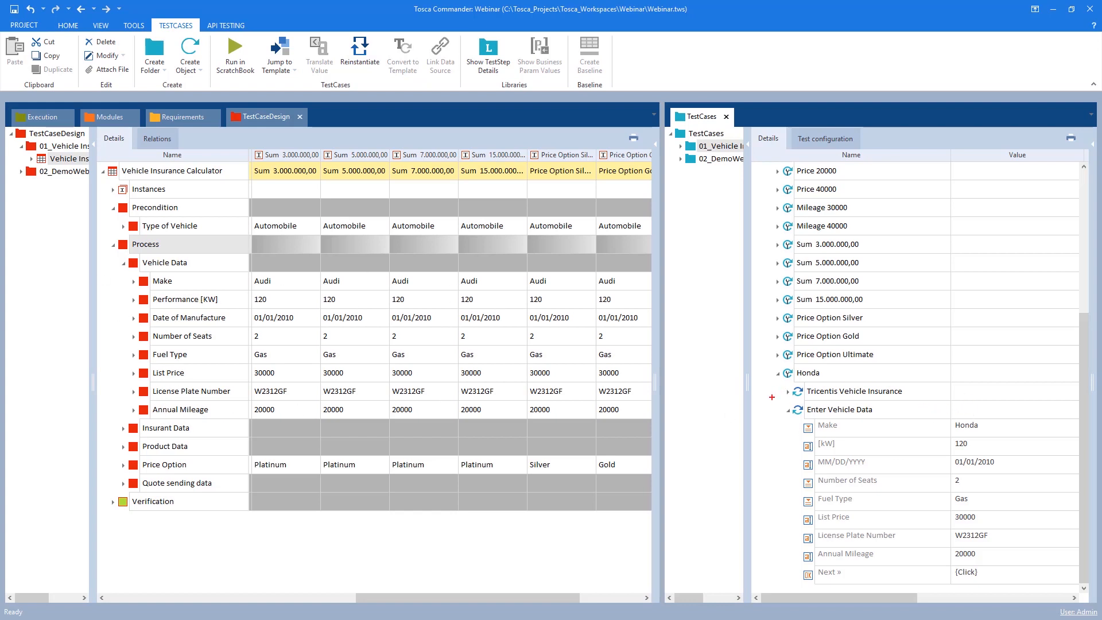
mouse_move(772, 397)
left_mouse_down()
mouse_move(919, 493)
mouse_move(1025, 584)
left_mouse_up()
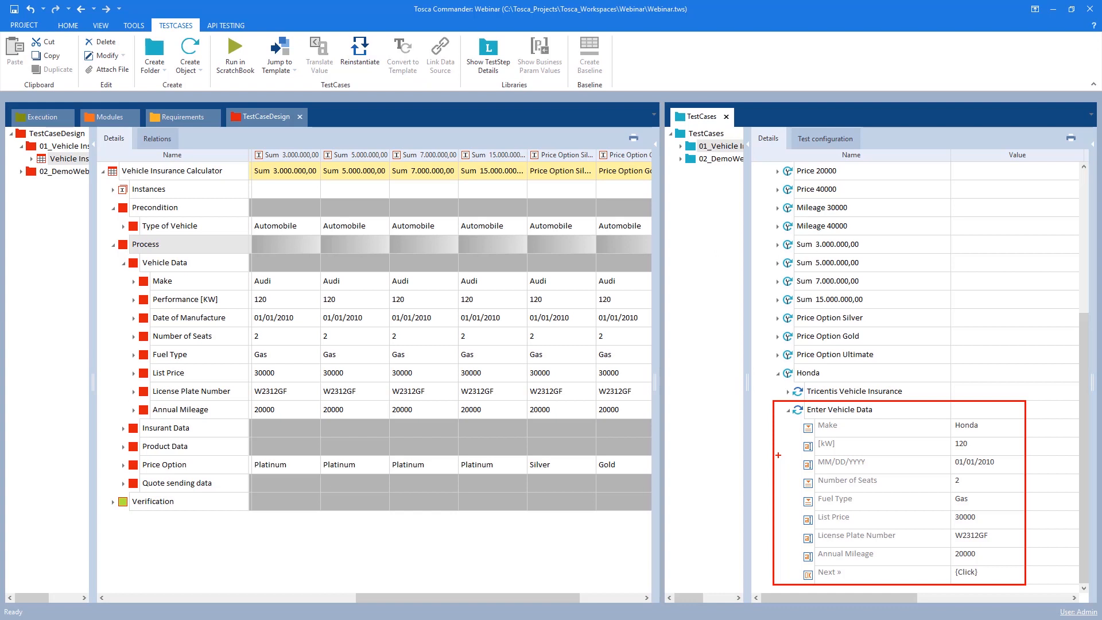
left_click(777, 373)
left_click(767, 263)
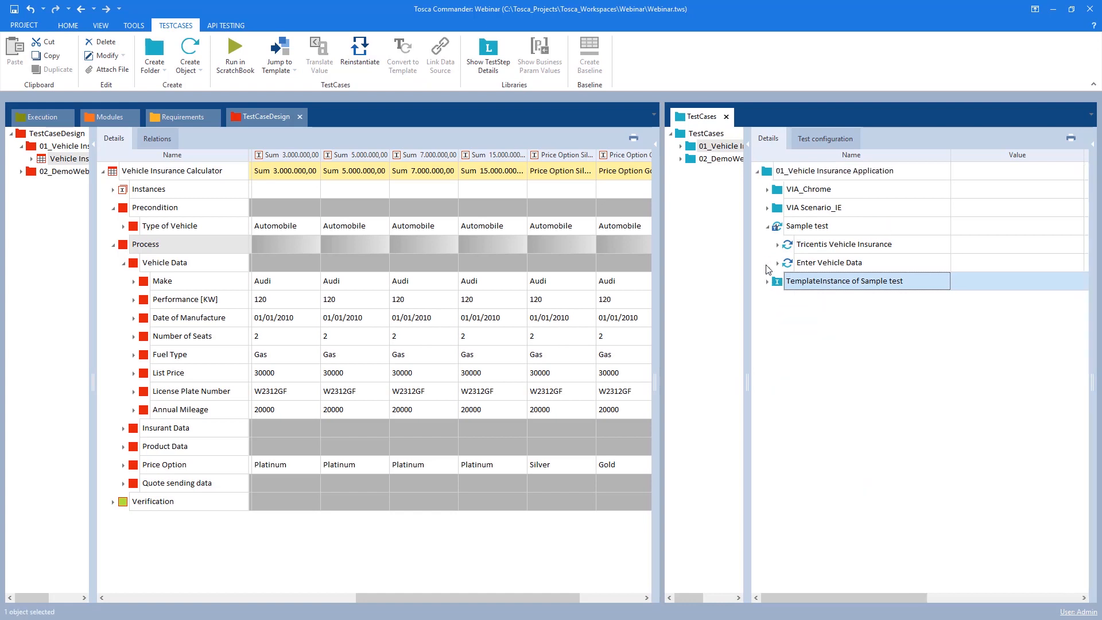
left_click(768, 227)
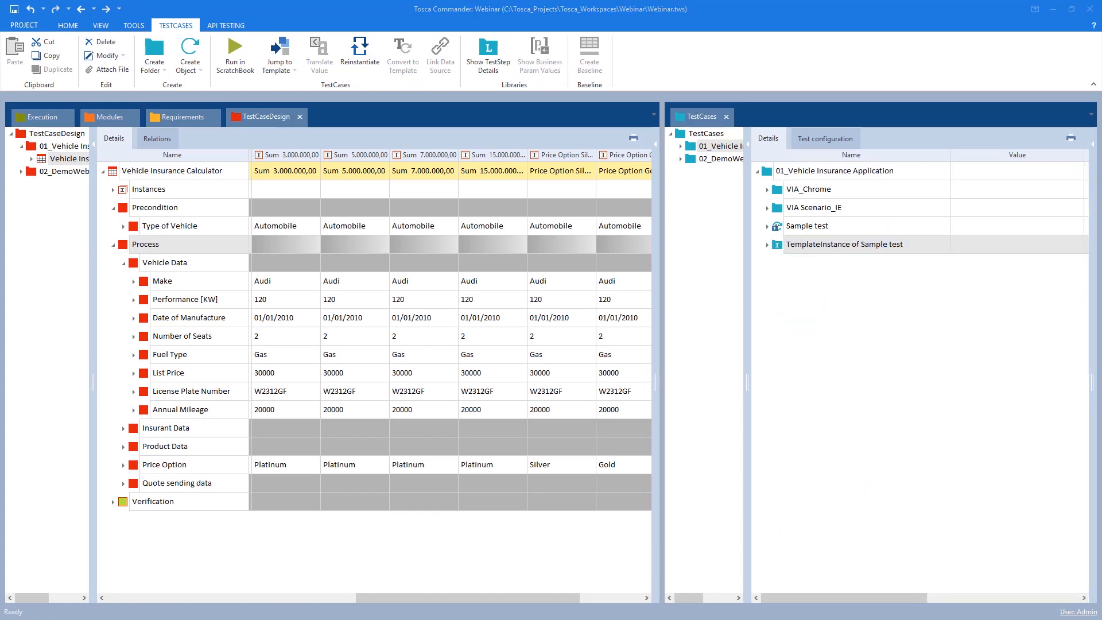
Examine the 02_DemoWebShop test sheet and Buy Custom Computer test case, then switch to the Demo Web Shop page
left_click(658, 376)
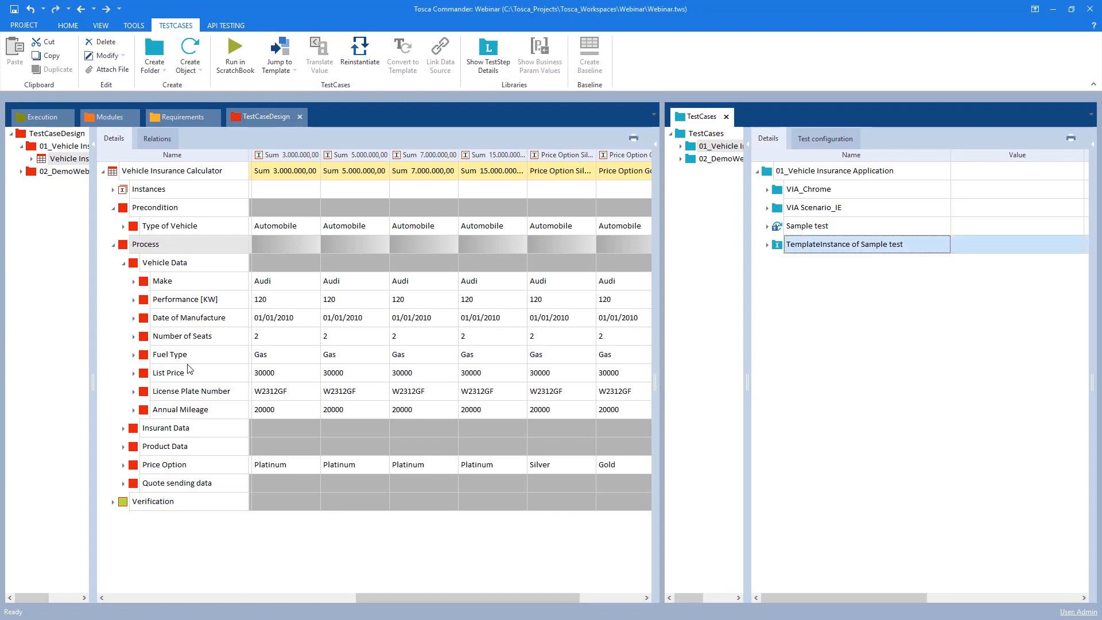
left_click_drag(367, 593, 42, 584)
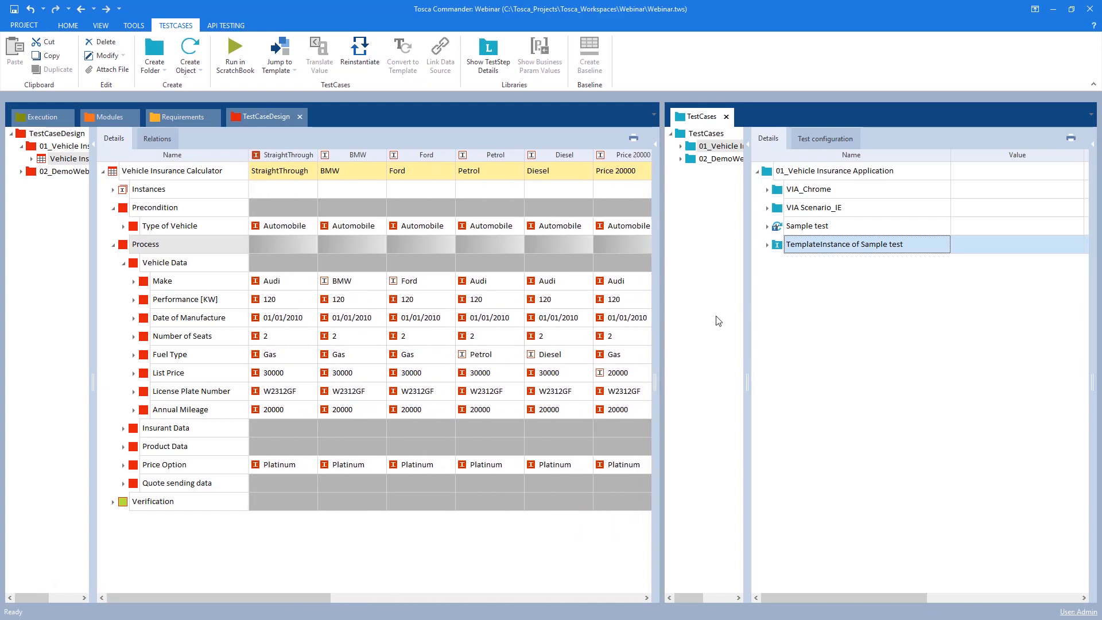
left_click_drag(664, 290, 505, 308)
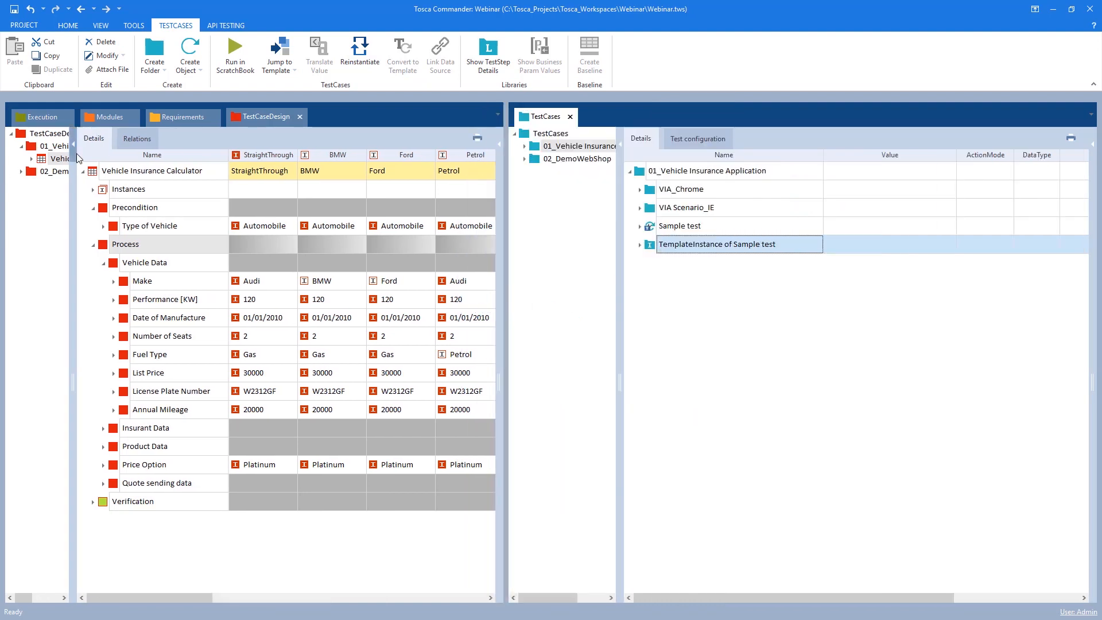
left_click(23, 147)
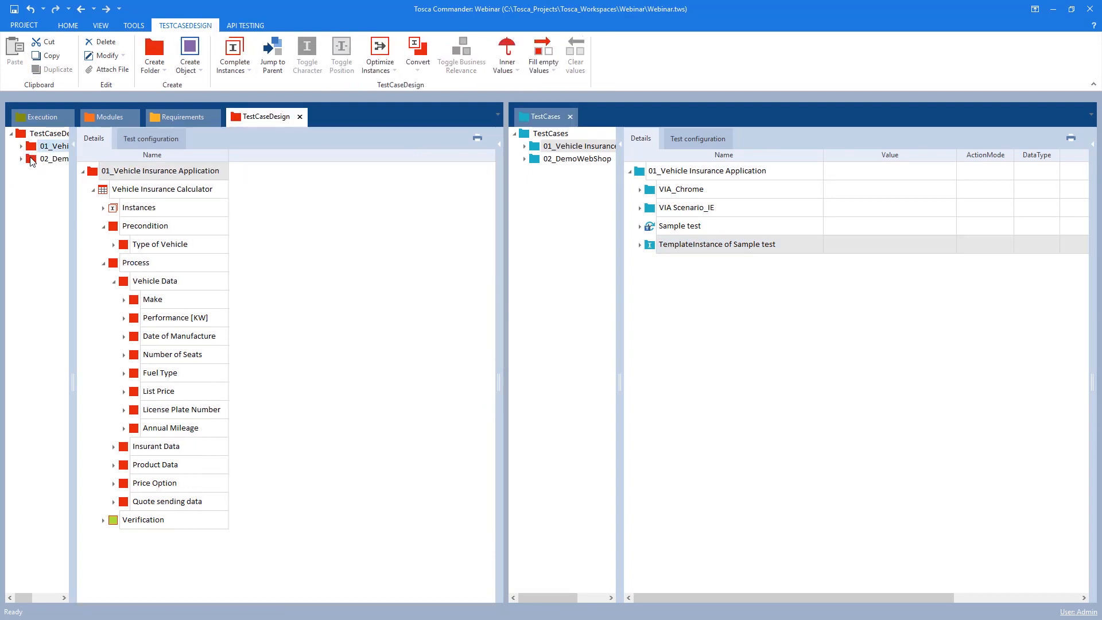
left_click(33, 159)
left_click(573, 159)
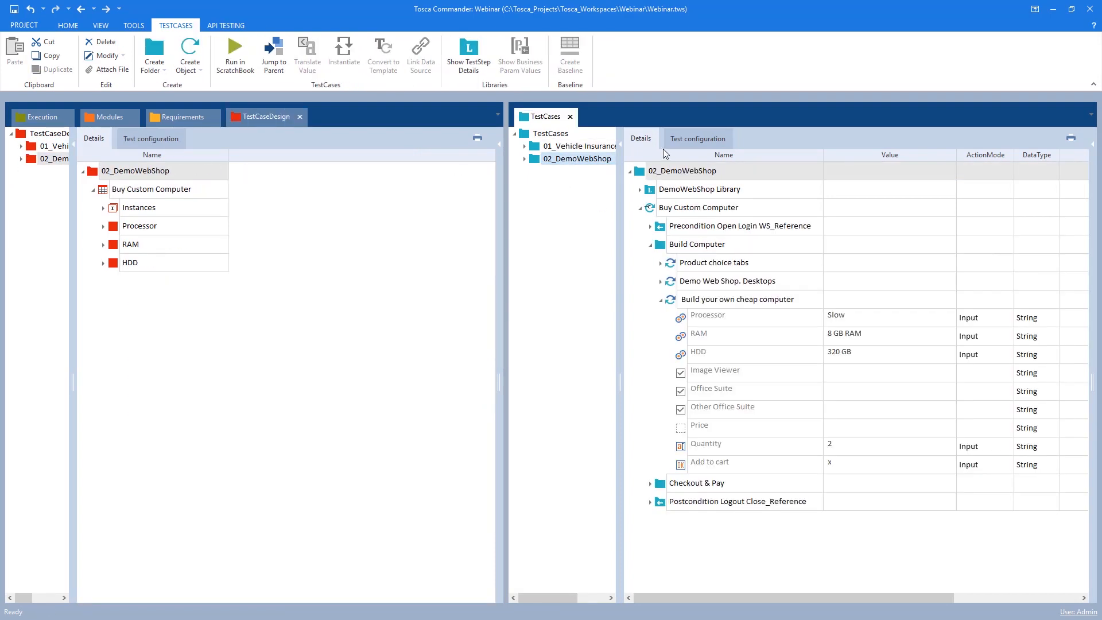
left_click(630, 171)
left_click(545, 148)
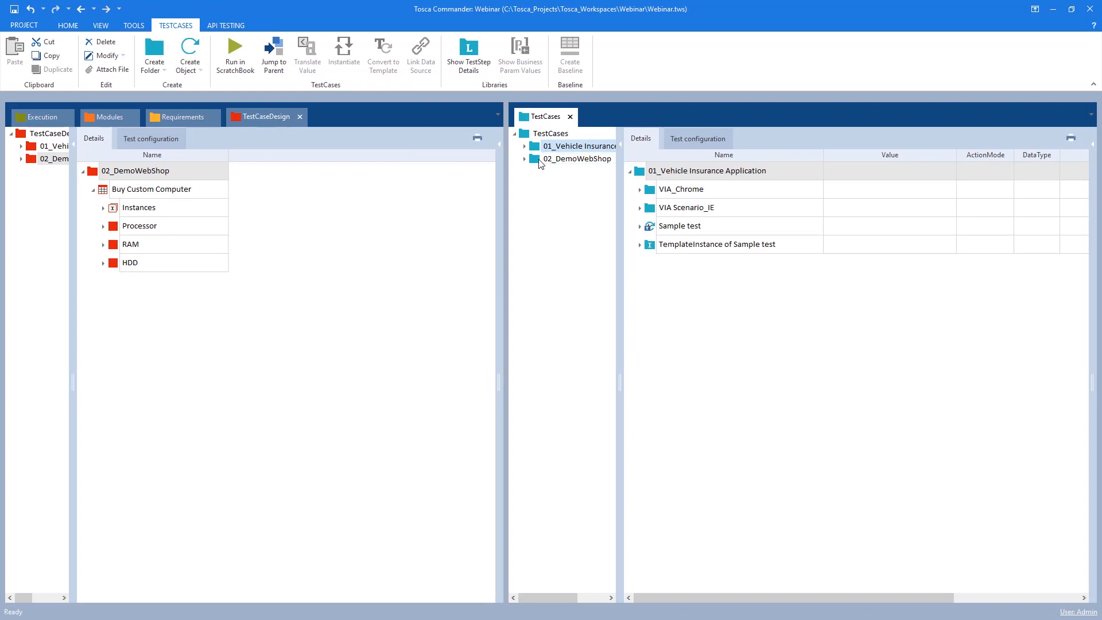
left_click(573, 158)
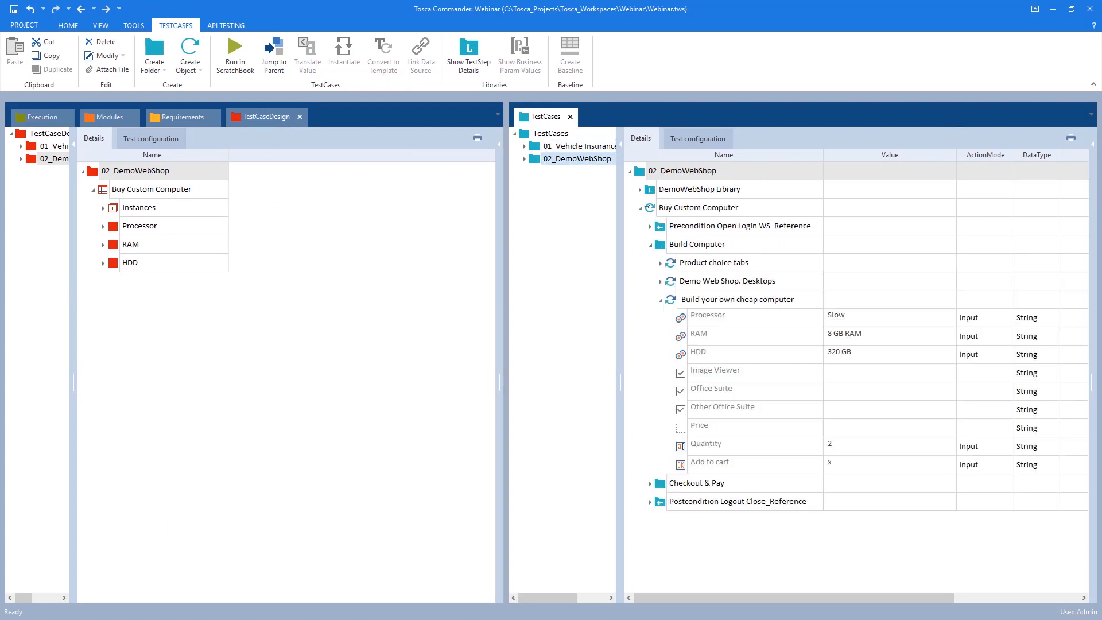
key("alt+Tab")
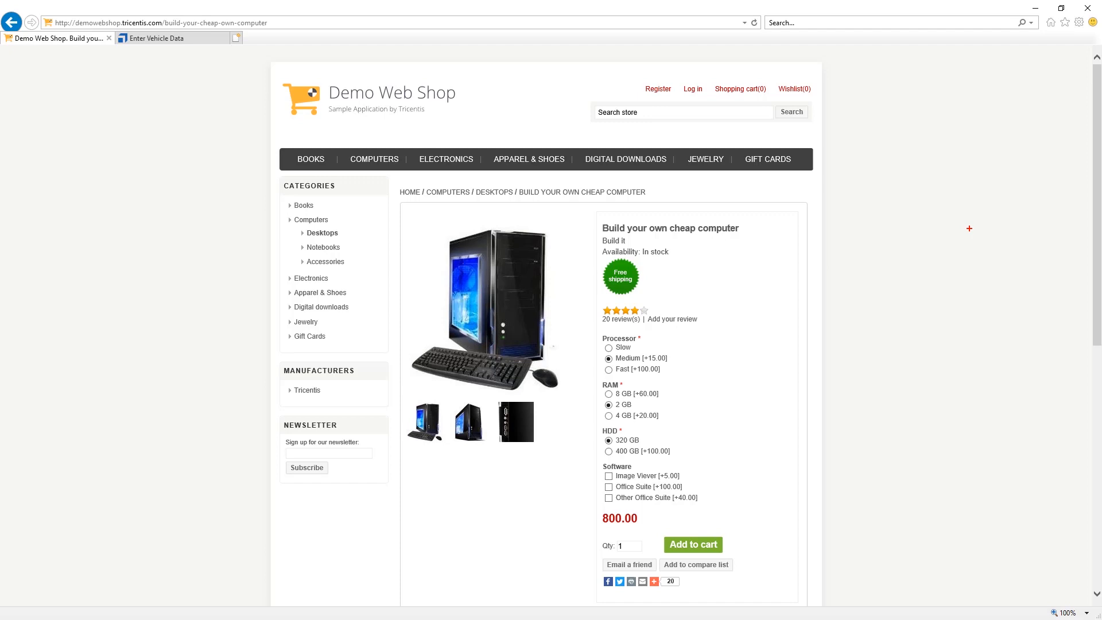
Examine the Build your own cheap computer product's title and its Processor, RAM, HDD and Software options
mouse_move(376, 155)
mouse_move(598, 219)
left_mouse_down()
mouse_move(759, 244)
mouse_move(757, 235)
left_mouse_up()
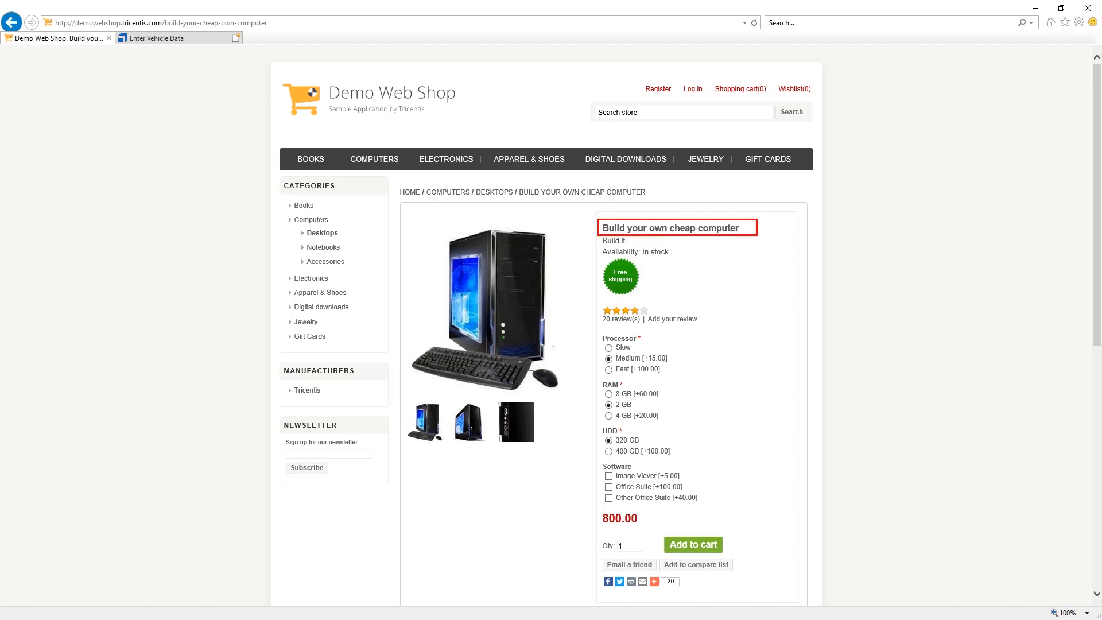
key("Escape")
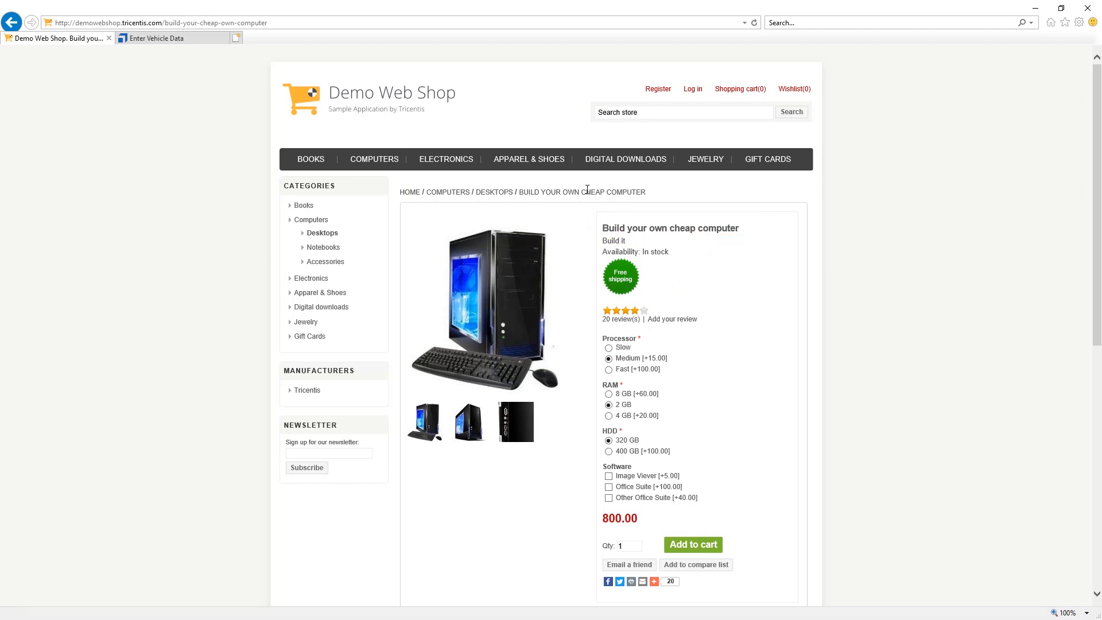
key("ctrl+2")
left_click_drag(600, 334, 678, 375)
mouse_move(600, 377)
left_mouse_down()
mouse_move(646, 424)
mouse_move(681, 423)
left_mouse_up()
left_click_drag(601, 423, 695, 459)
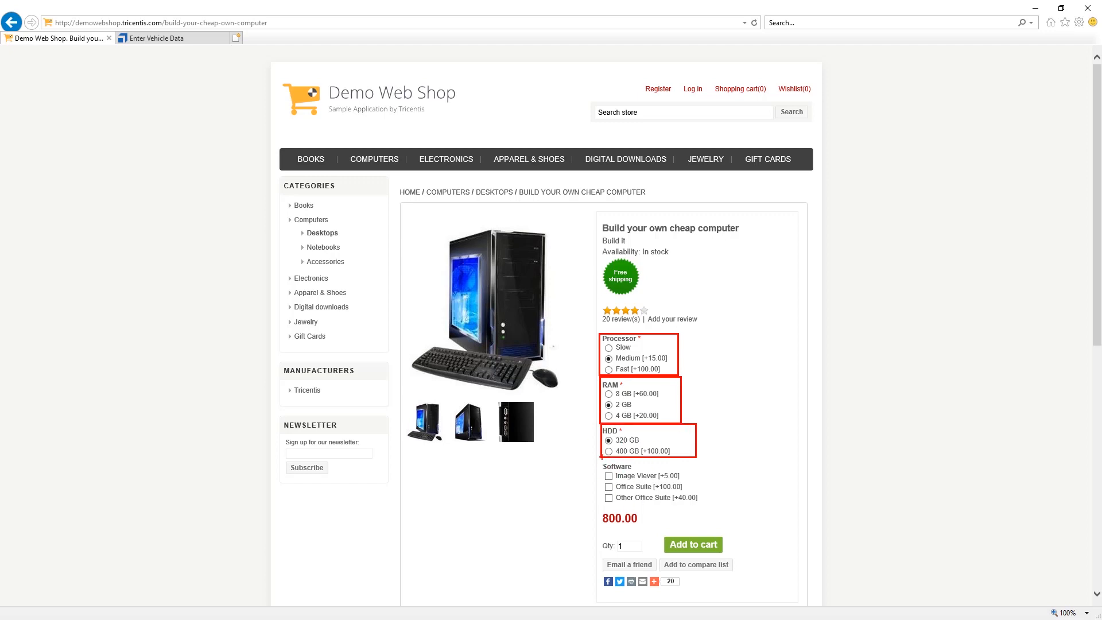
mouse_move(601, 457)
left_mouse_down()
mouse_move(713, 527)
mouse_move(708, 508)
left_mouse_up()
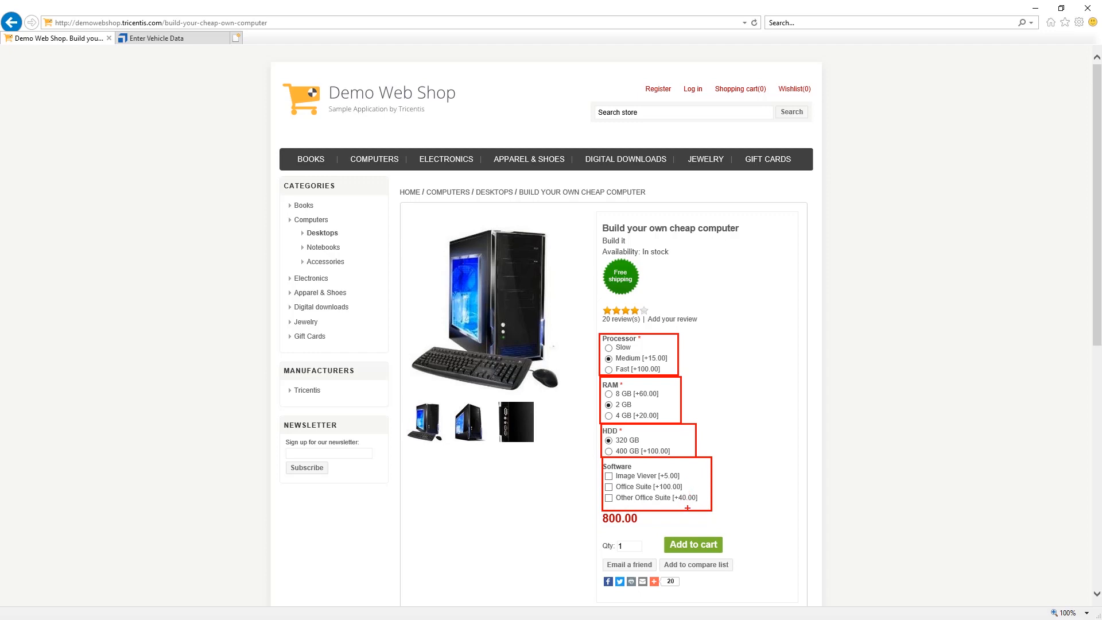
key("Escape")
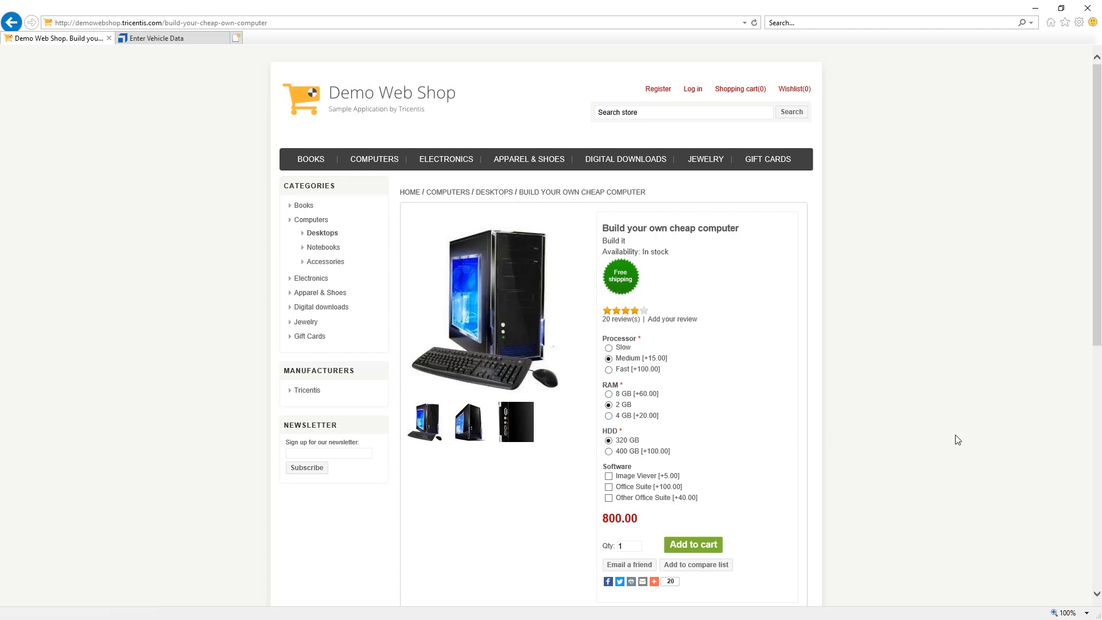
Open the Buy Custom Computer test case and set the Quantity value in its Build your own cheap computer step to 1
key("alt+Tab")
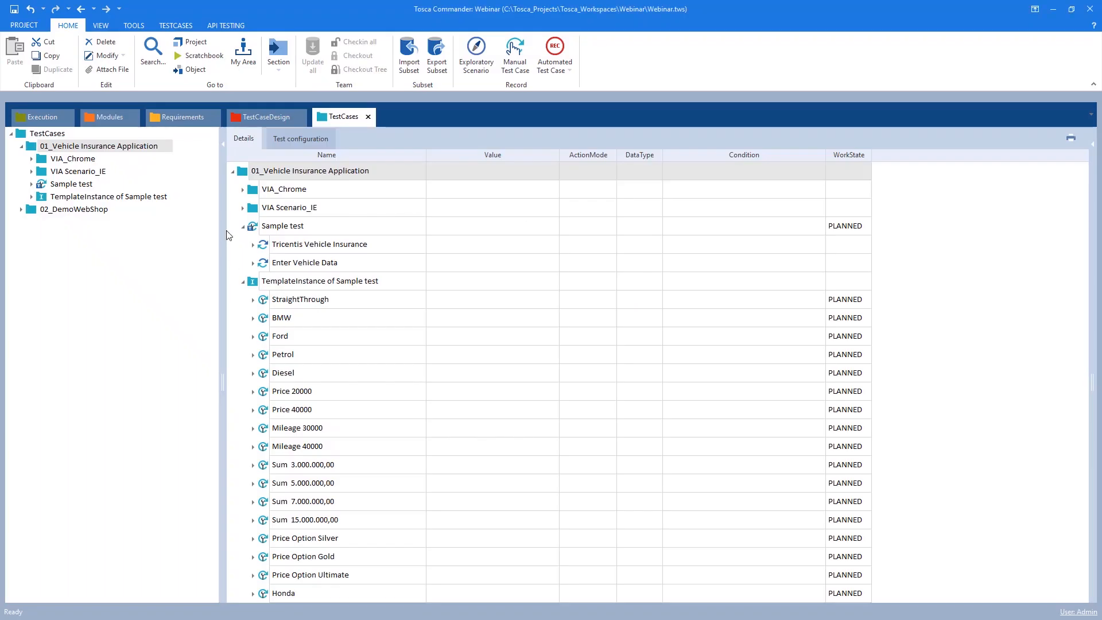
left_click(68, 209)
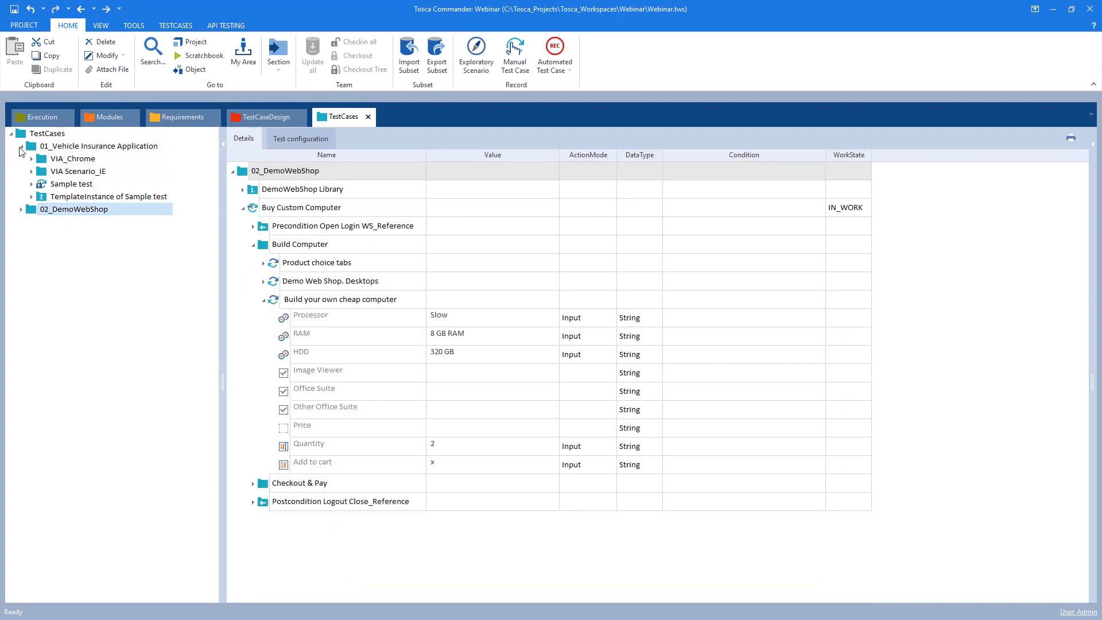
left_click(22, 146)
left_click(243, 207)
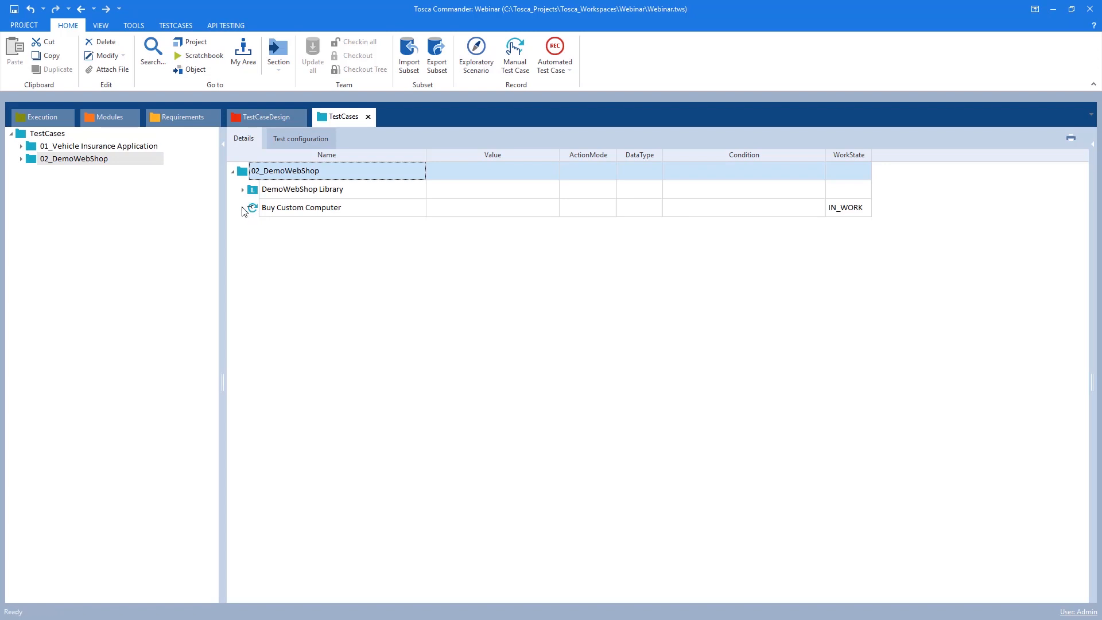
left_click(243, 207)
left_click(243, 208)
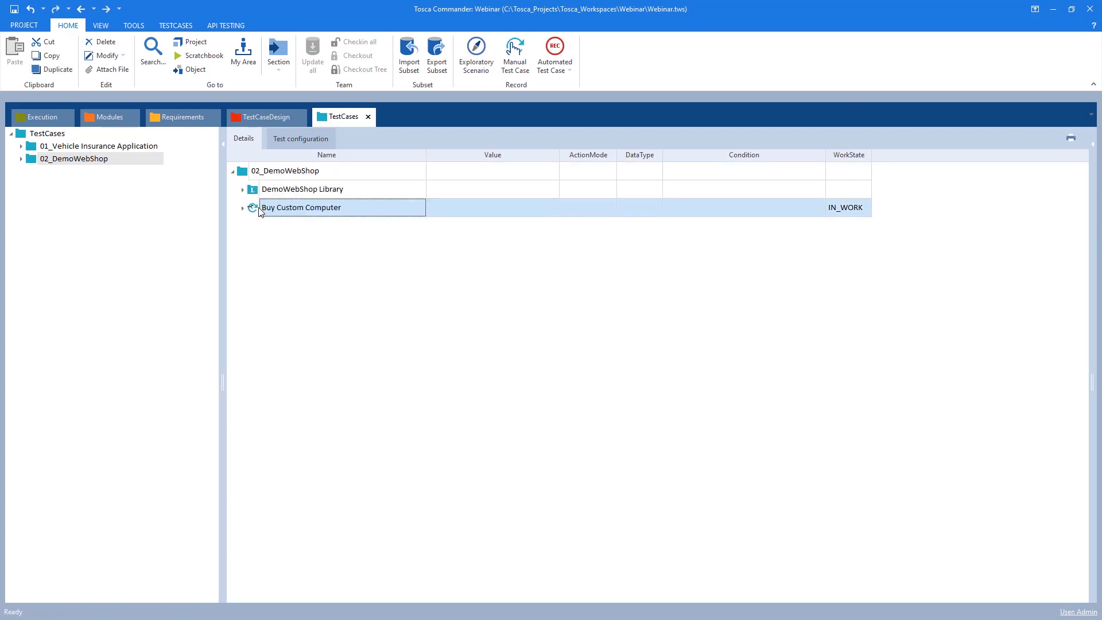
left_click(243, 208)
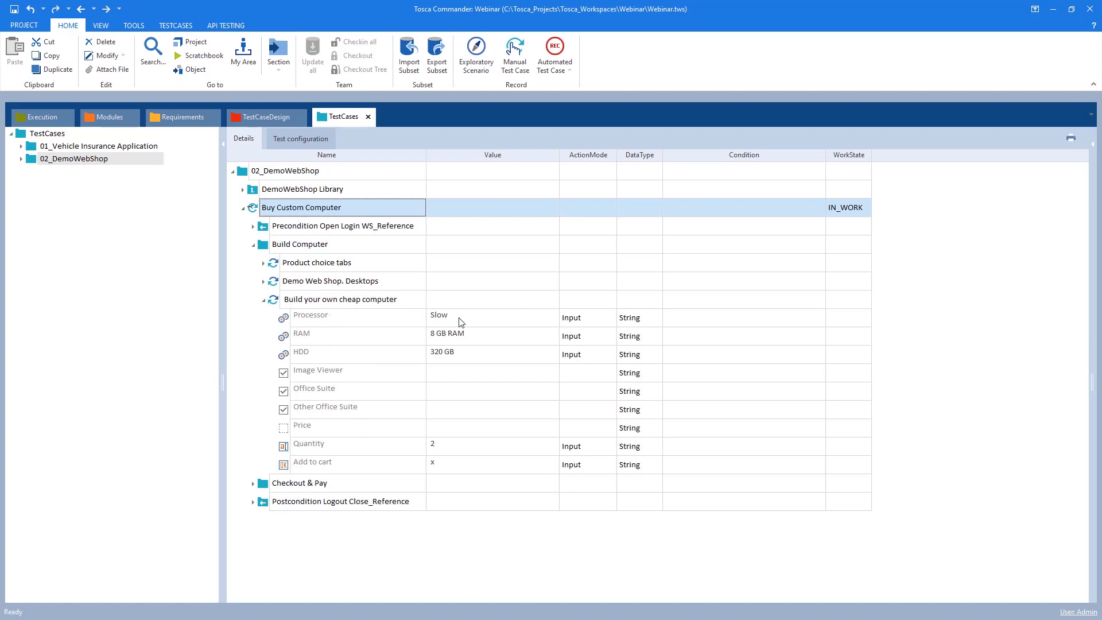
left_click(445, 449)
left_click(446, 448)
left_click(432, 468)
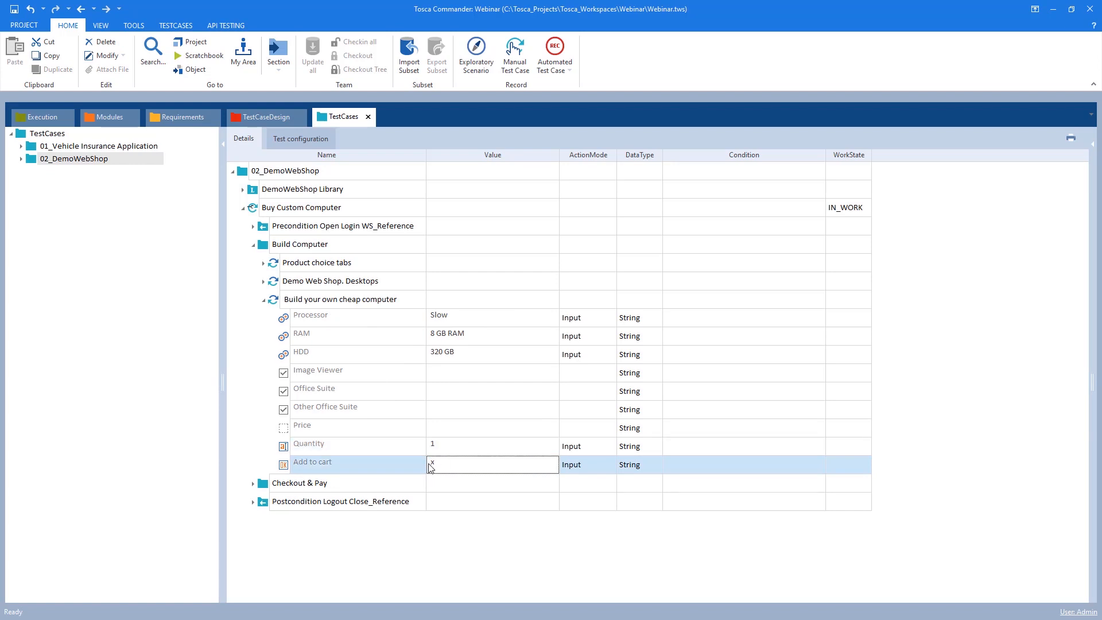
left_click(439, 451)
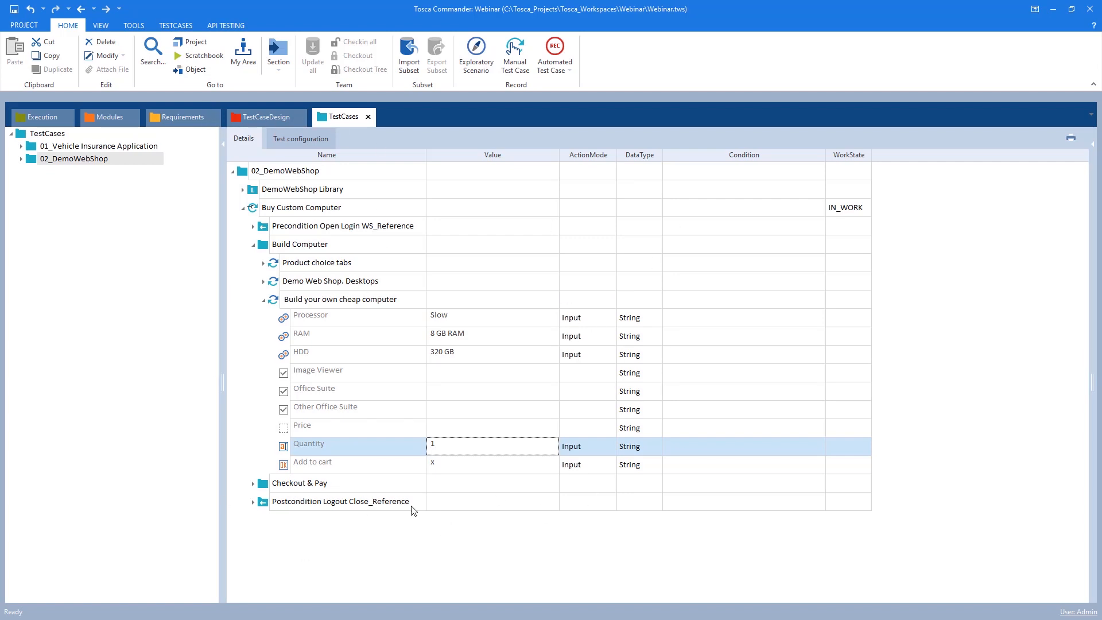
Create a test sheet named Build Custom Computer in the 02_DemoWebShop test case design folder
key("alt+Tab")
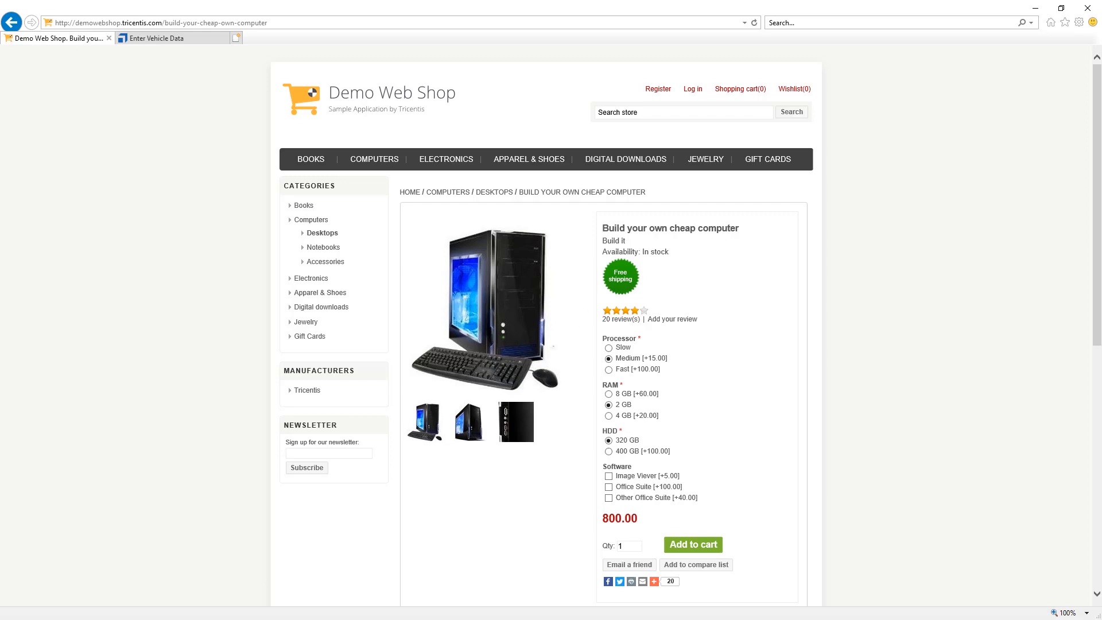
key("alt+Tab")
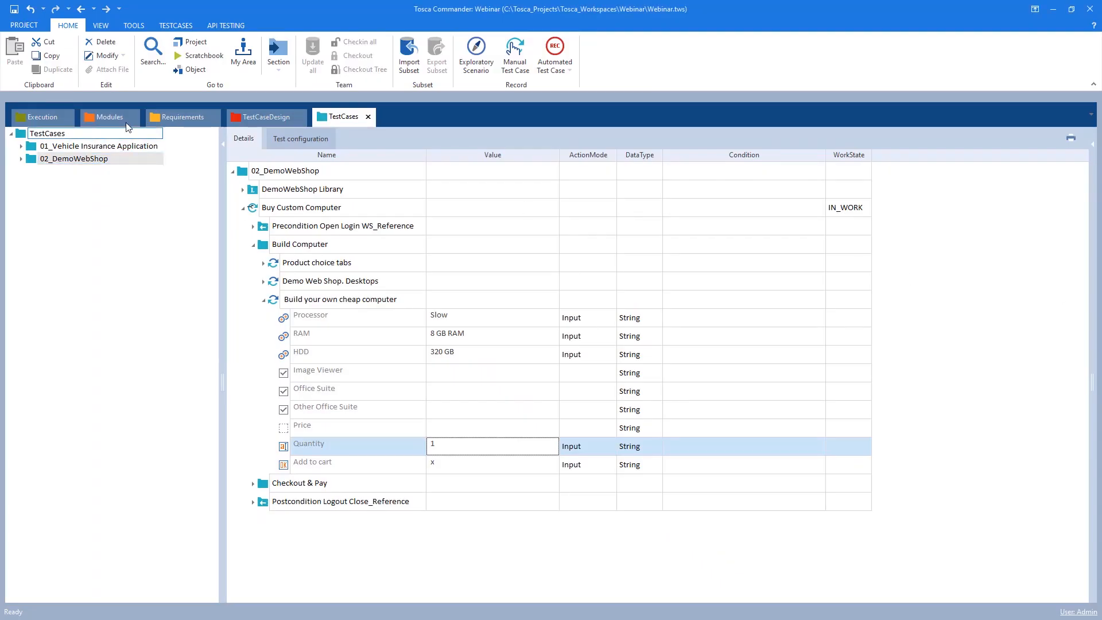
left_click(260, 121)
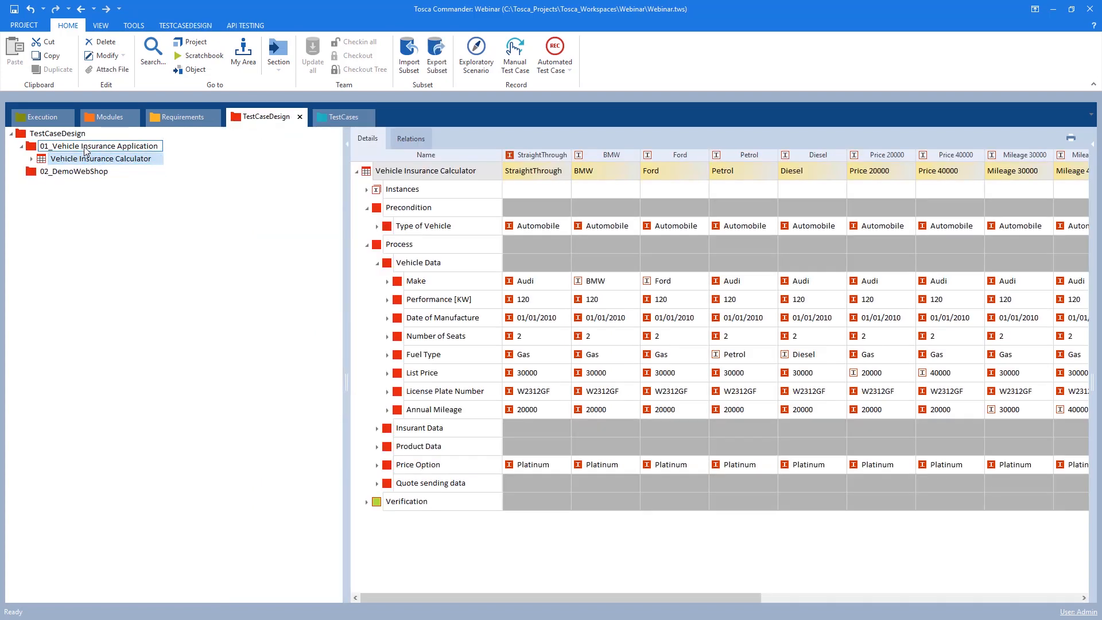
left_click(21, 146)
right_click(74, 158)
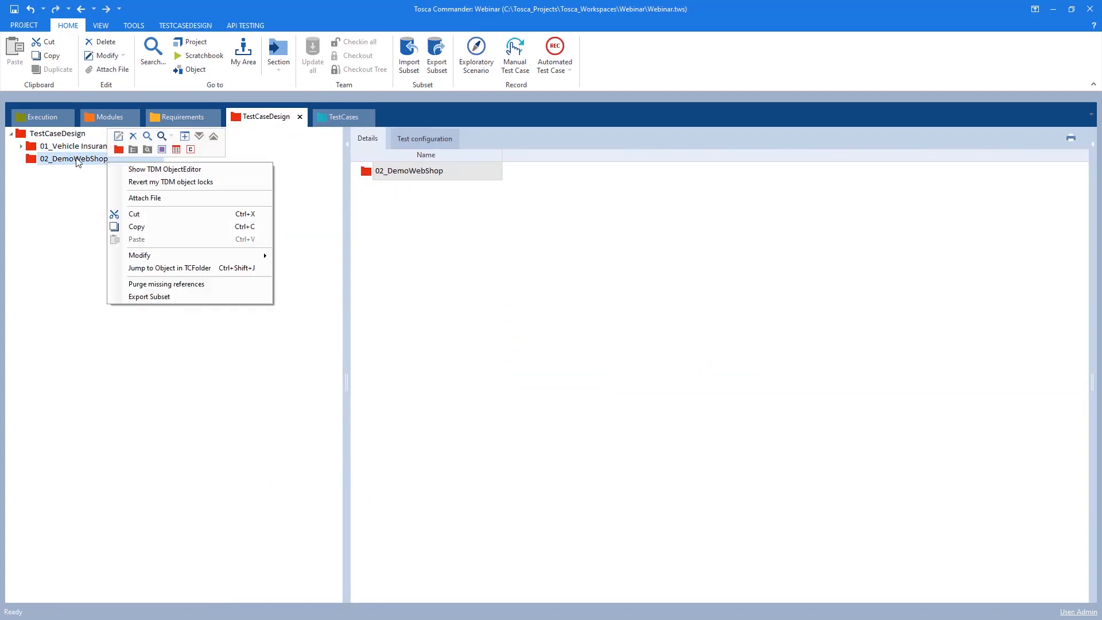
left_click(74, 158)
right_click(83, 160)
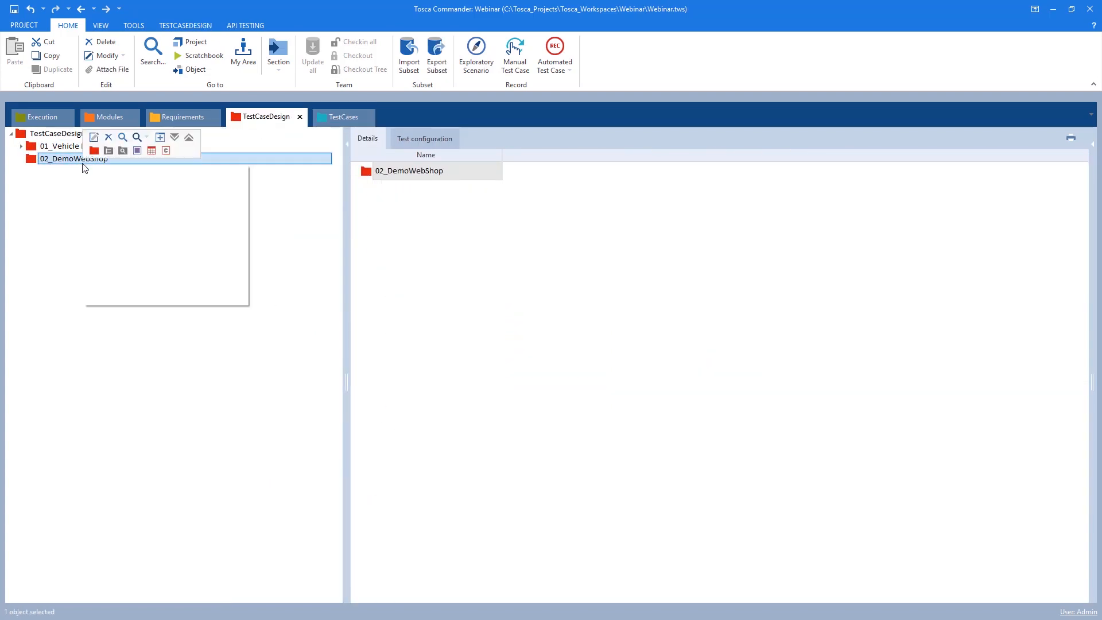
left_click(155, 150)
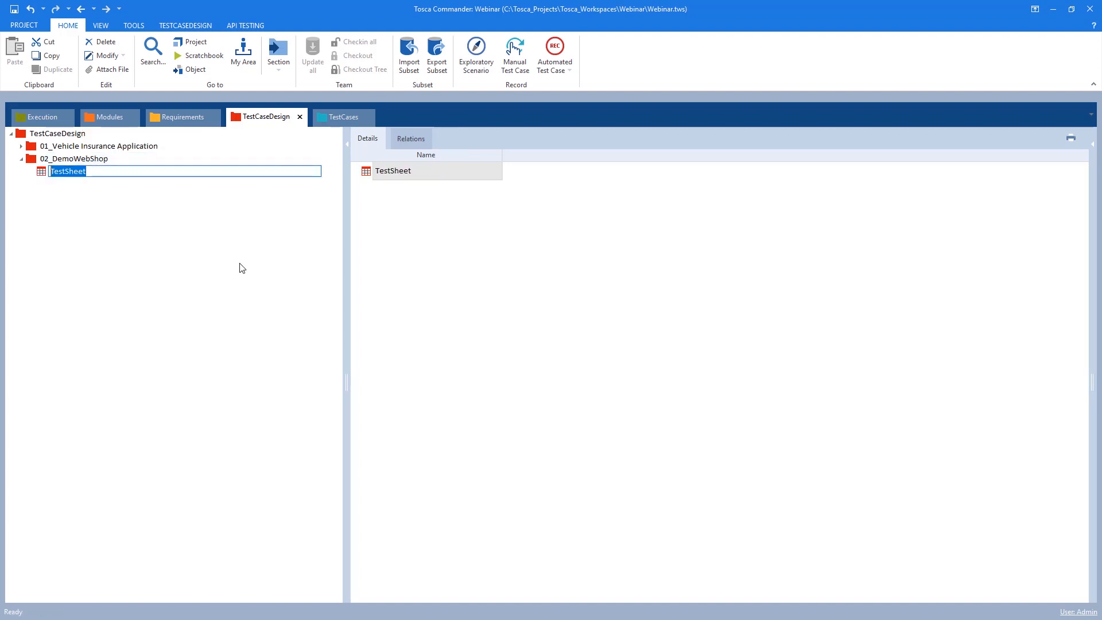
type("bU")
key("BackSpace")
key("BackSpace")
type("Build Custom Computer")
key("Return")
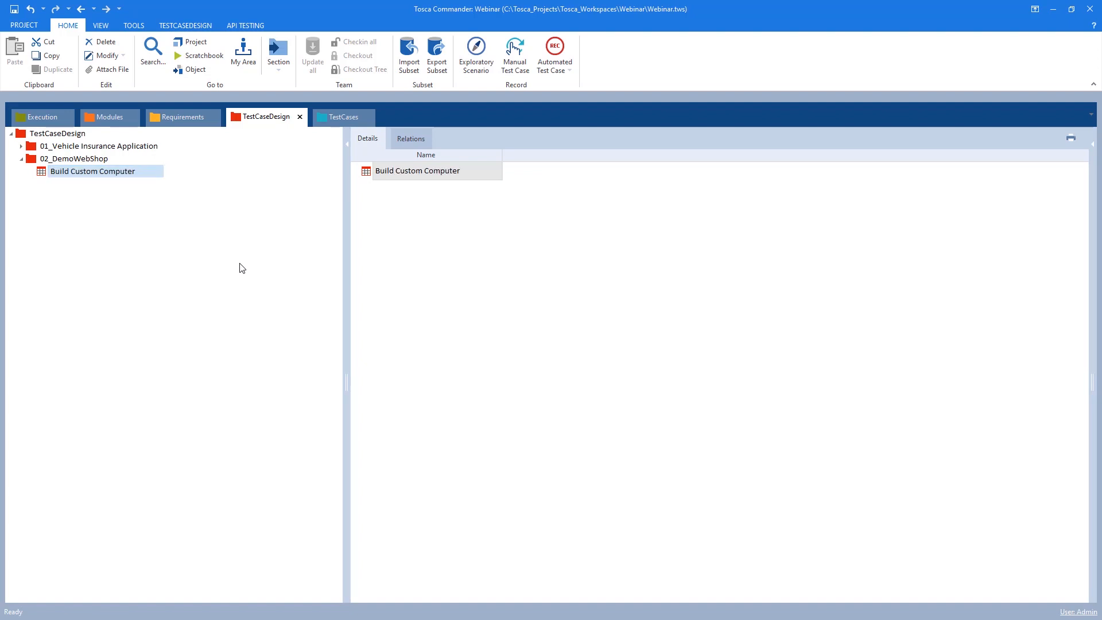
Reopen the TestCaseDesign section and place its tab beside the TestCases tab
left_click(341, 118)
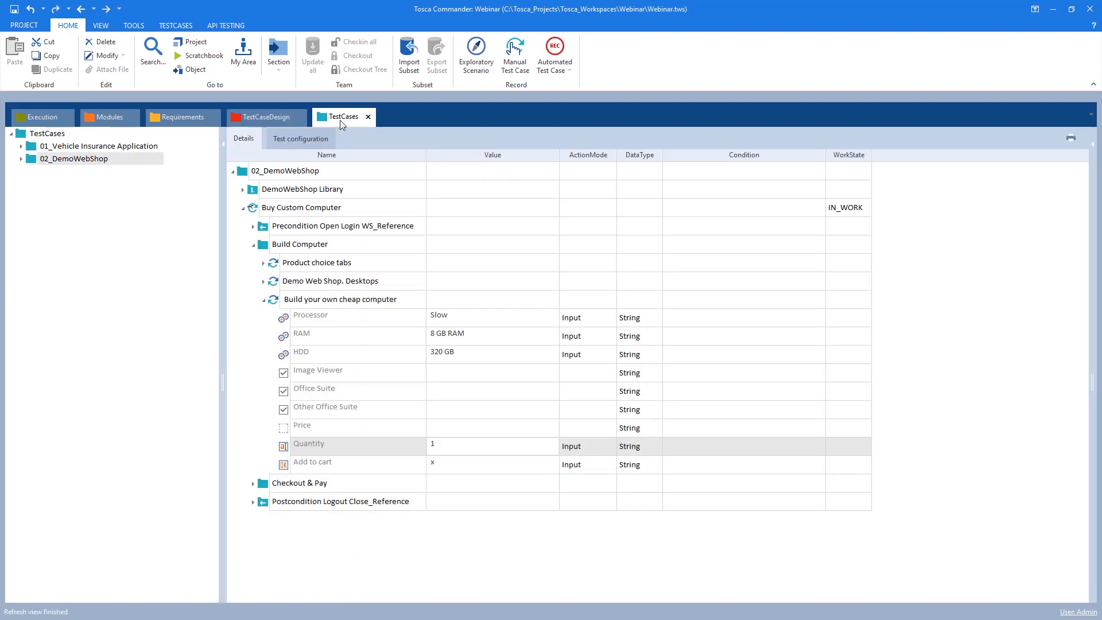
left_click(299, 118)
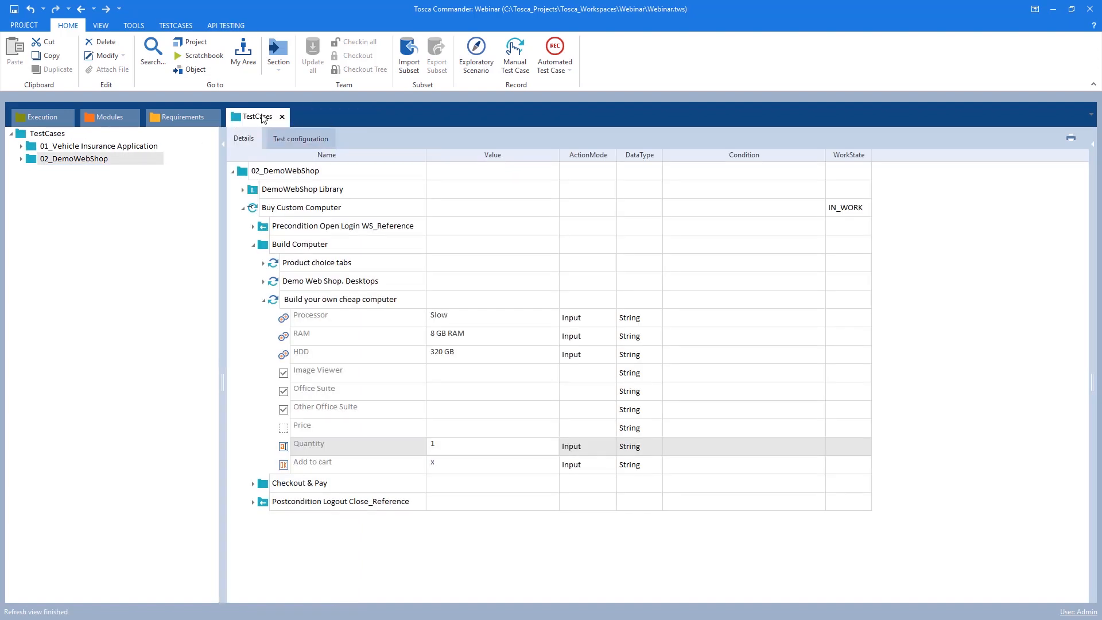
left_click(279, 62)
mouse_move(320, 167)
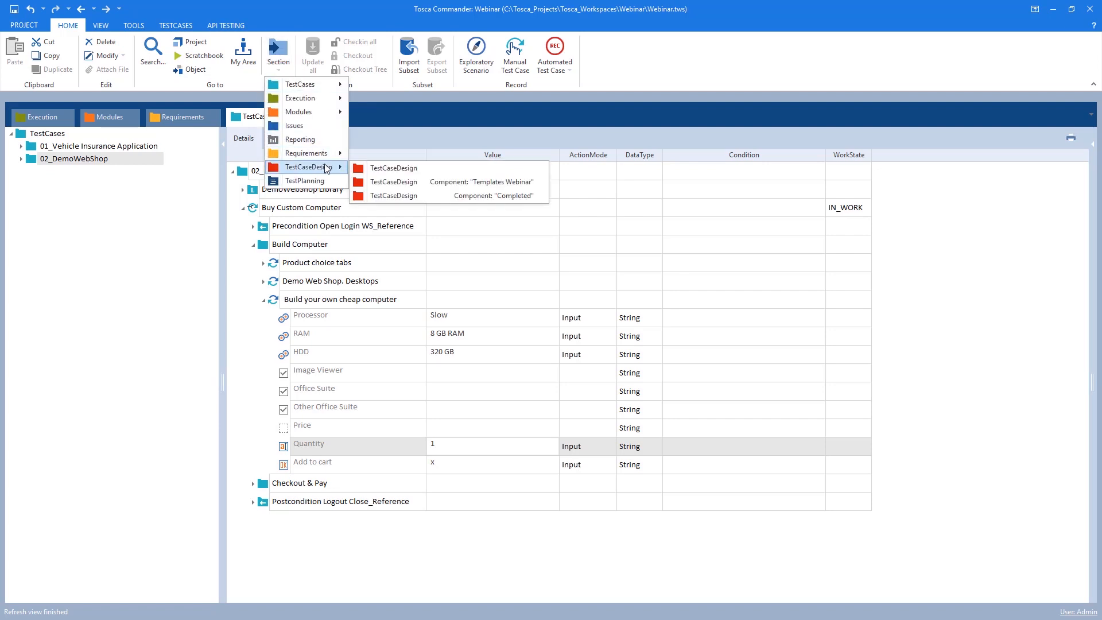
left_click(413, 185)
left_click_drag(270, 141, 285, 119)
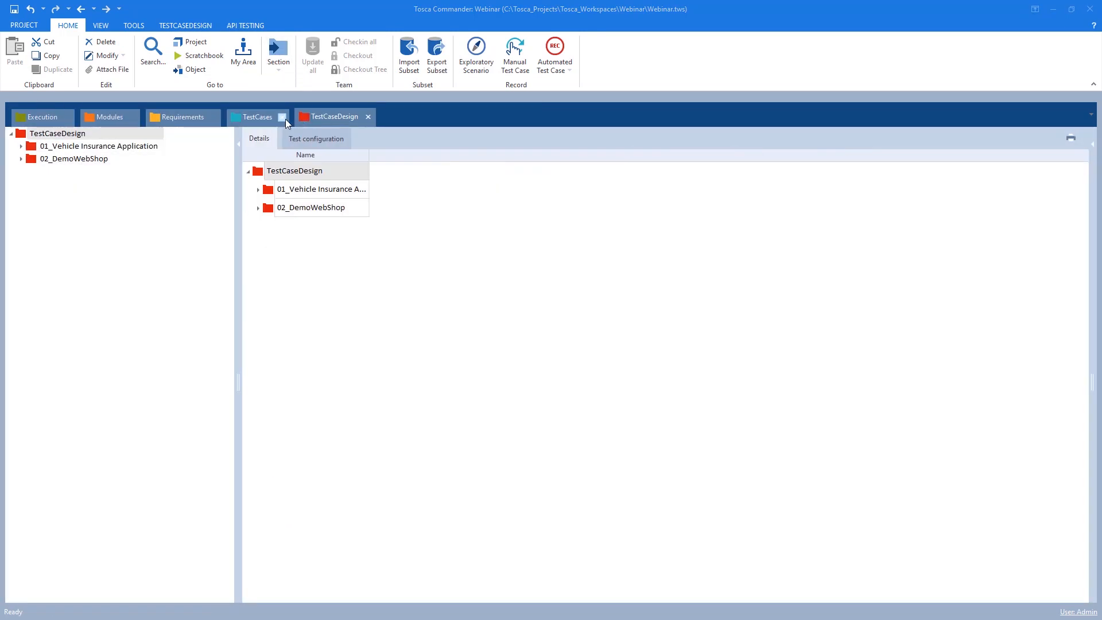
left_click(258, 208)
double_click(325, 225)
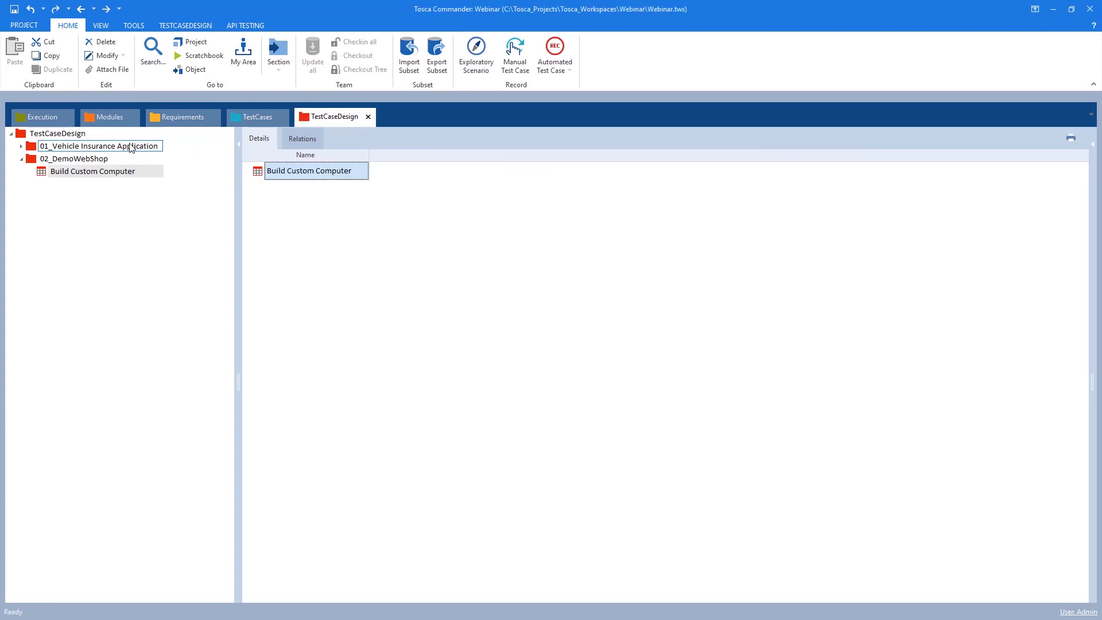
left_click_drag(319, 121, 253, 124)
left_click(332, 117)
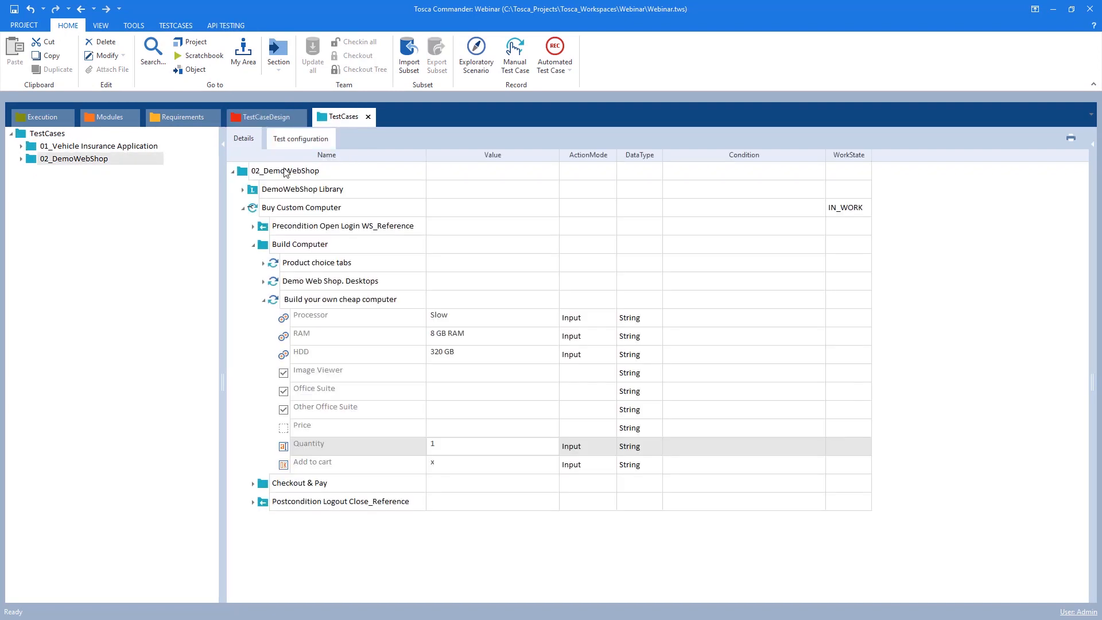
left_click(266, 119)
left_click(71, 172)
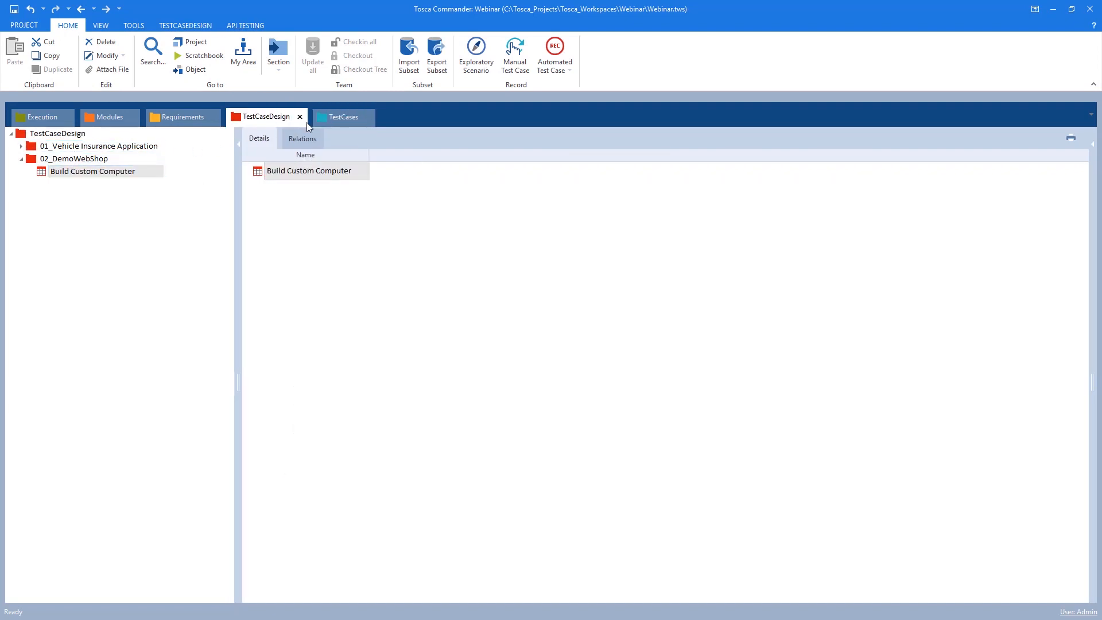
left_click(323, 119)
left_click(266, 117)
Rename the test sheet to Buy Custom Computer
left_click(58, 171)
left_click_drag(53, 171, 199, 171)
type("uy Cus")
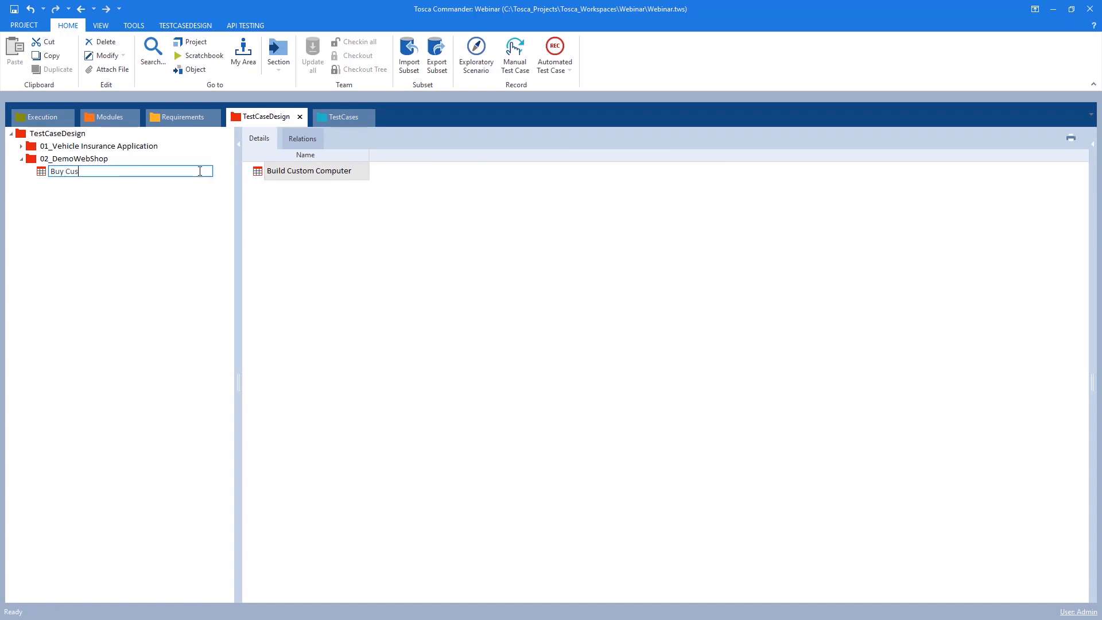
type("tom Computer")
key("Return")
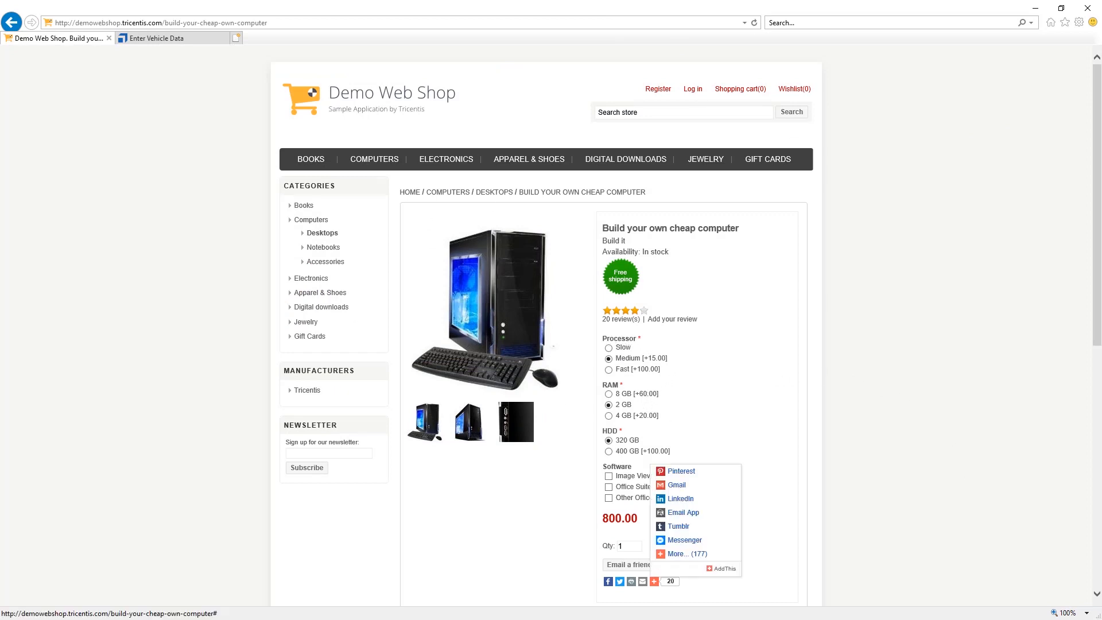
Examine the product page's Processor, RAM, HDD, Software and quantity options and the Add to cart button
mouse_move(598, 330)
left_mouse_down()
mouse_move(616, 359)
mouse_move(691, 375)
left_mouse_up()
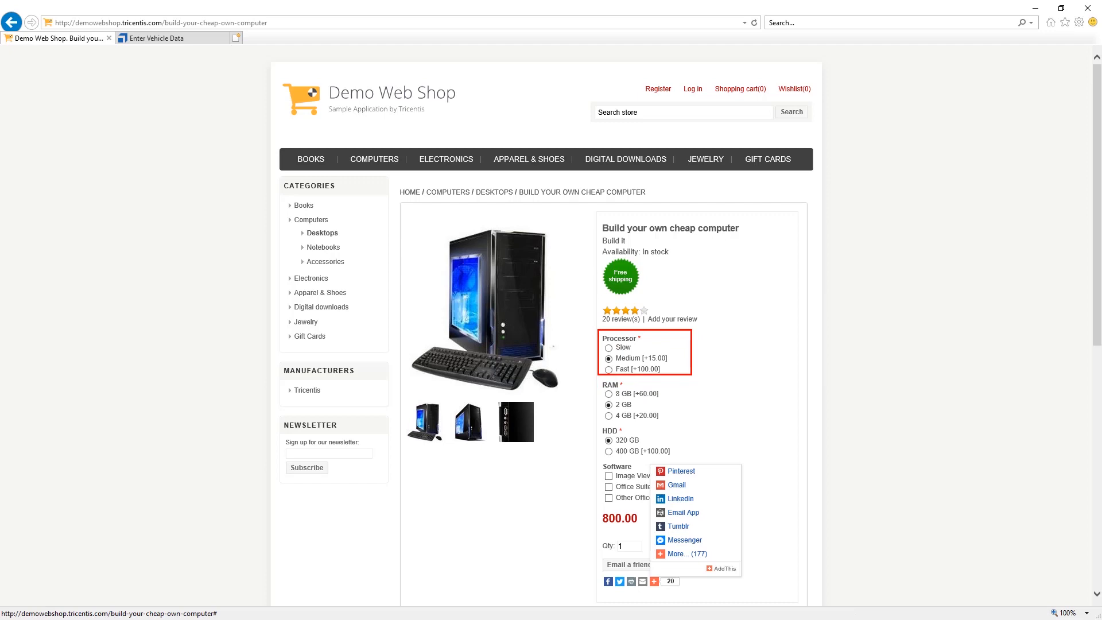
mouse_move(600, 377)
left_mouse_down()
mouse_move(711, 420)
mouse_move(700, 429)
left_mouse_up()
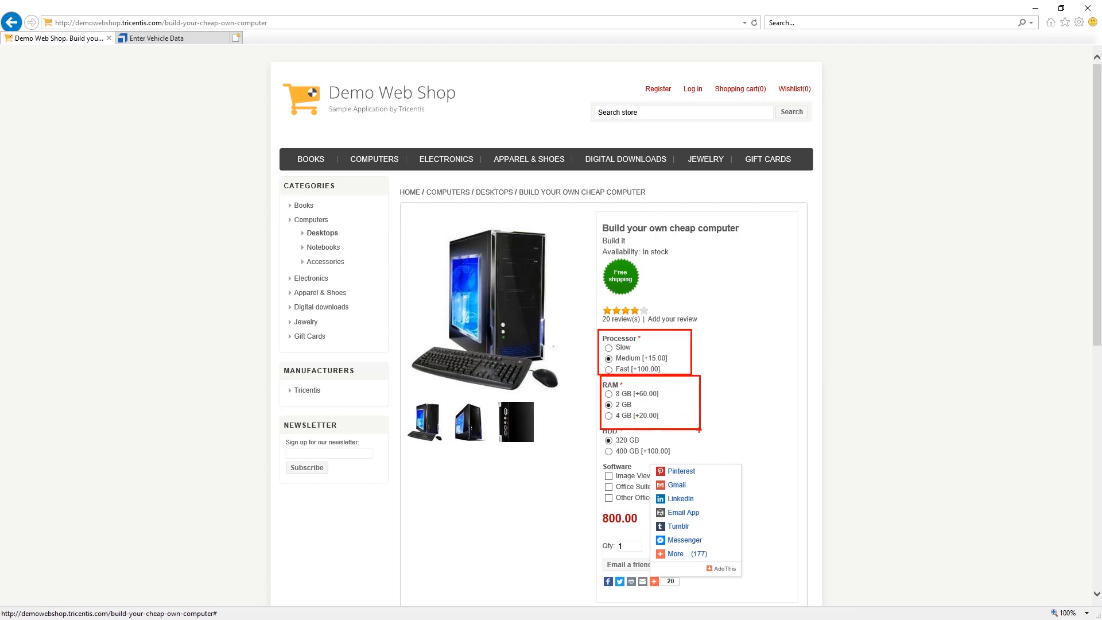
left_click_drag(597, 427, 693, 458)
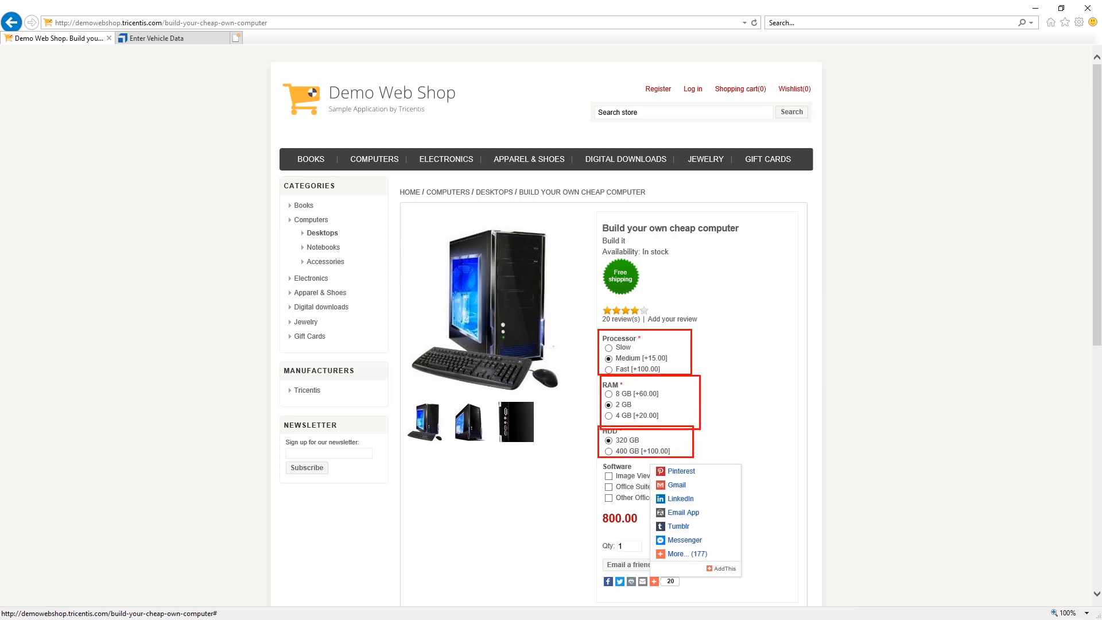
mouse_move(603, 461)
left_mouse_down()
mouse_move(659, 508)
mouse_move(637, 503)
mouse_move(644, 517)
mouse_move(664, 508)
left_mouse_up()
left_click_drag(599, 536, 657, 553)
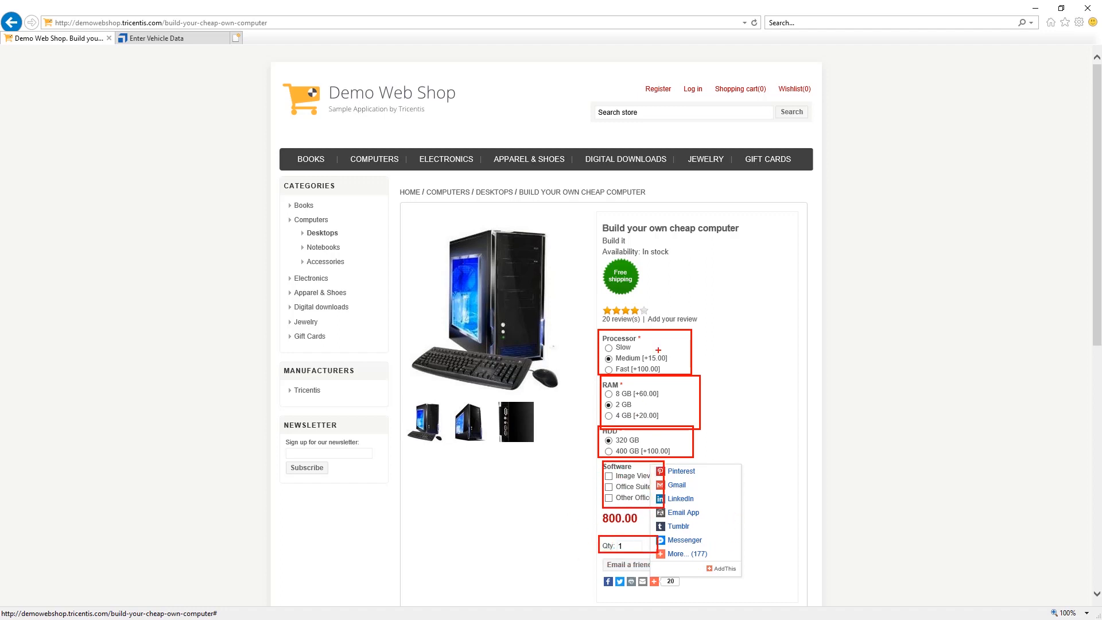
key("Escape")
scroll(669, 446, "down", 1)
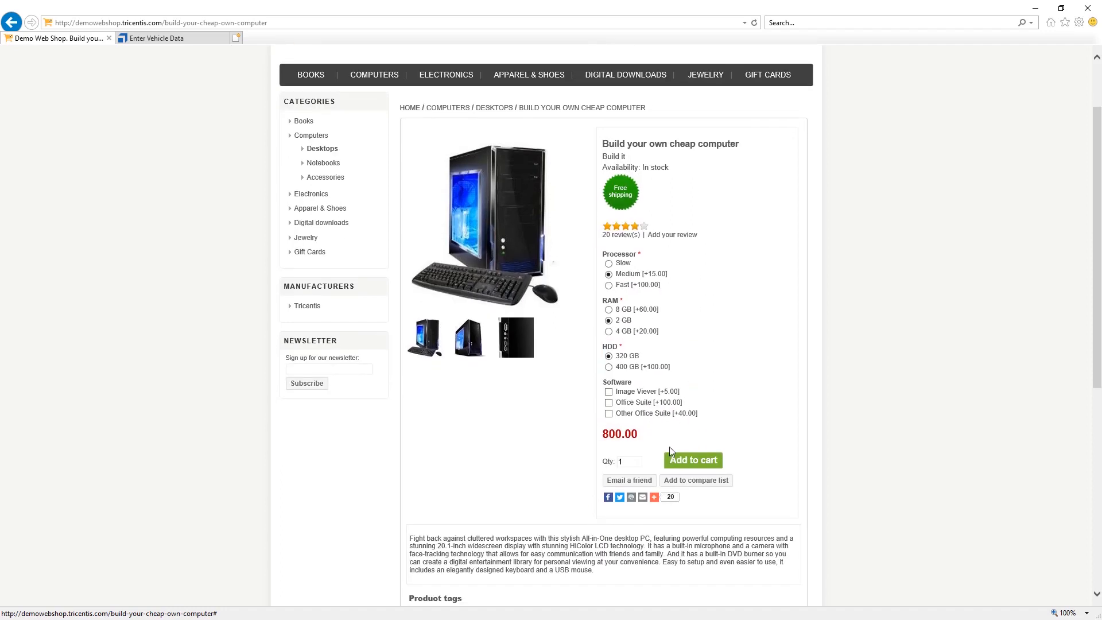
left_click_drag(660, 450, 743, 473)
key("Escape")
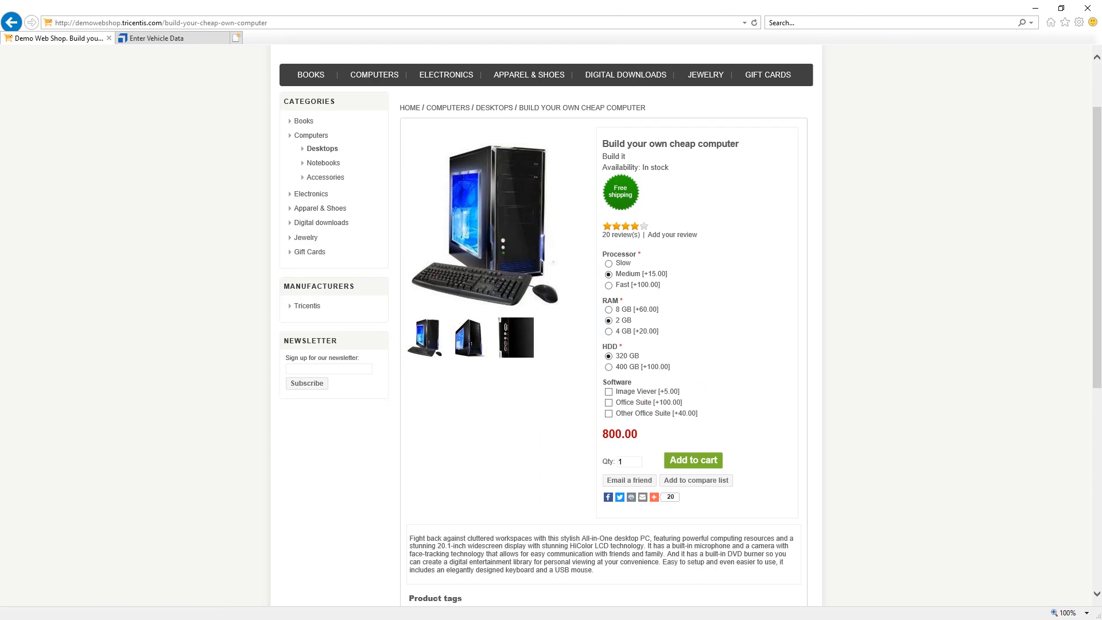
key("alt+Tab")
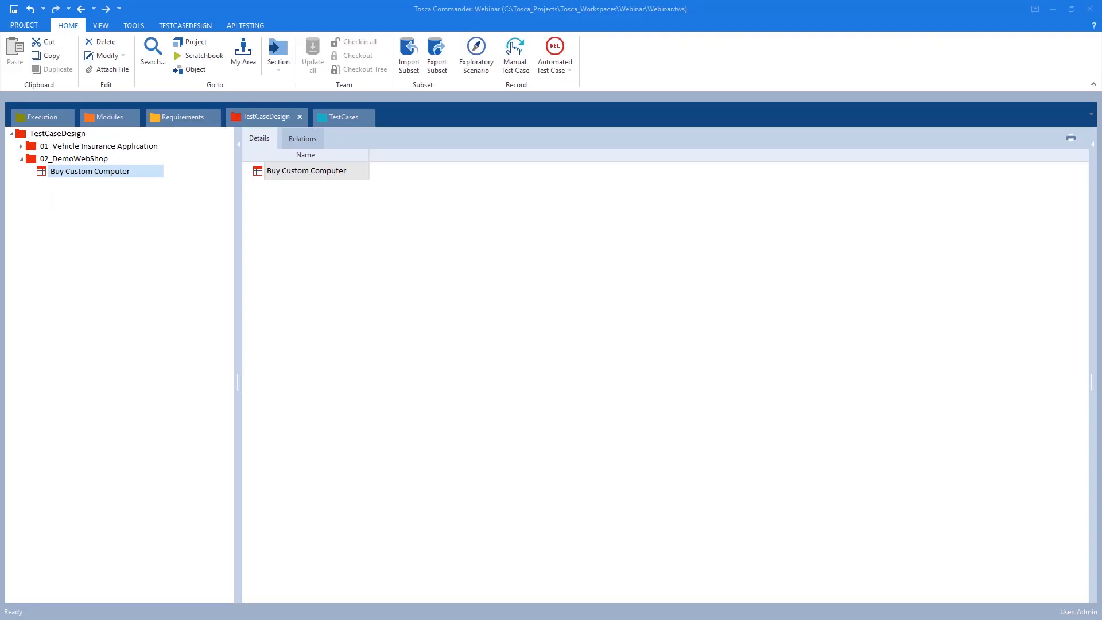
Add an attribute named Processor to the Buy Custom Computer test sheet
right_click(301, 178)
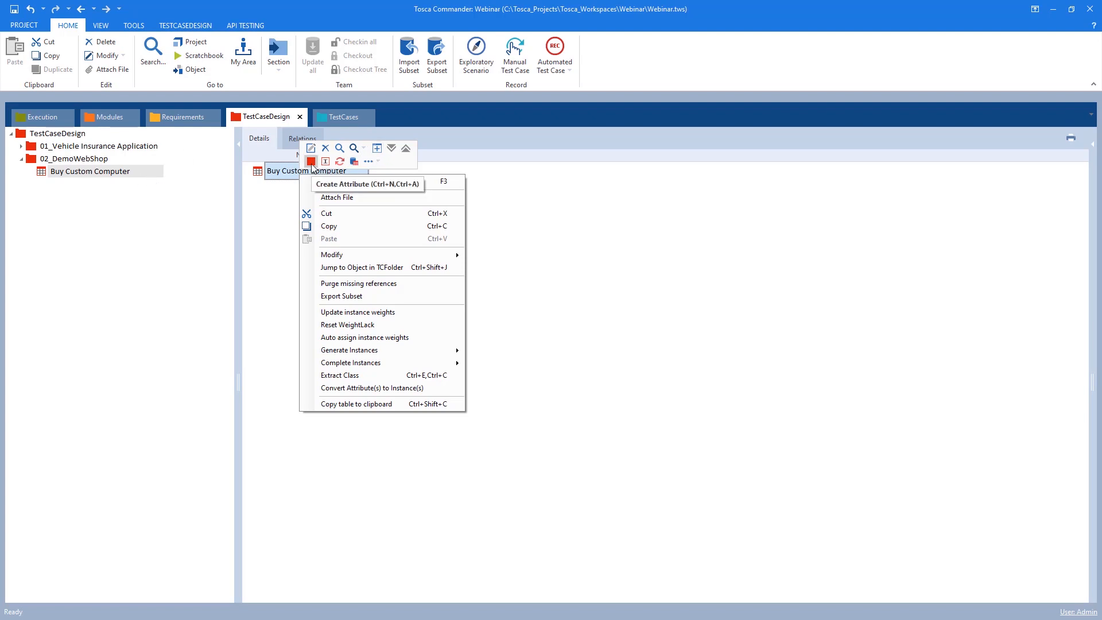
left_click(311, 161)
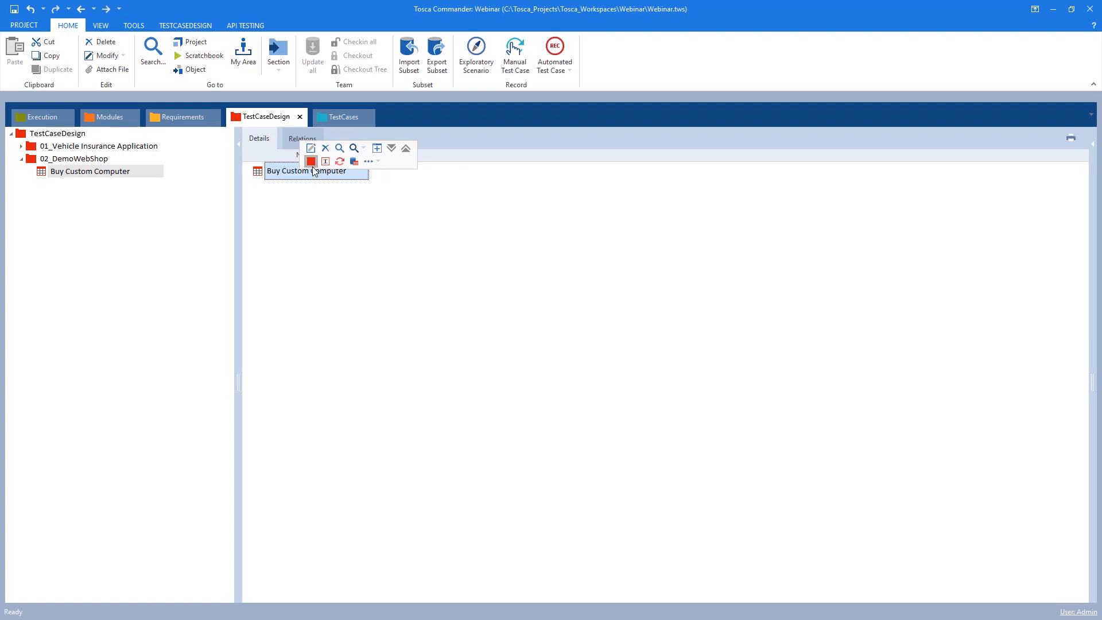
left_click(312, 164)
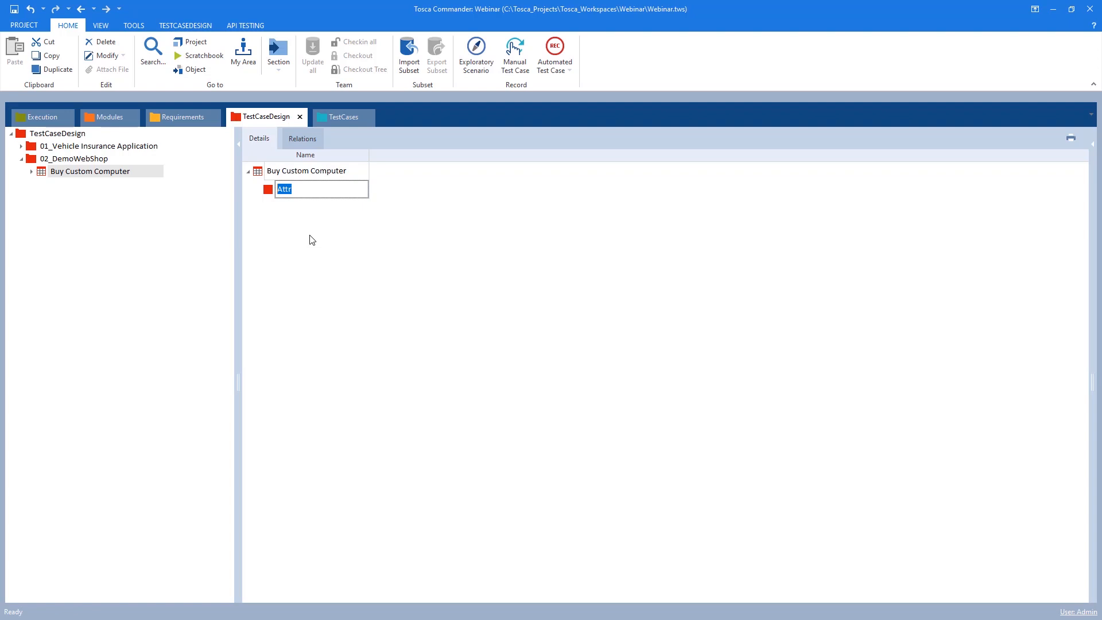
key("BackSpace")
key("Return")
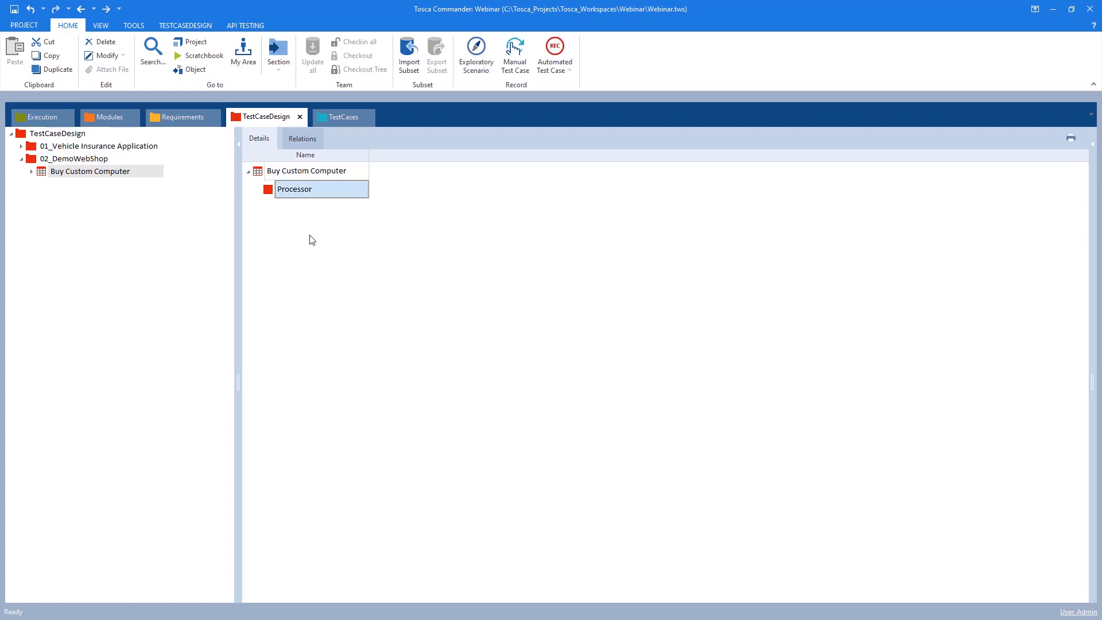
Create an instance named Slow under the Processor attribute
right_click(263, 174)
left_click(260, 173)
left_click(274, 190)
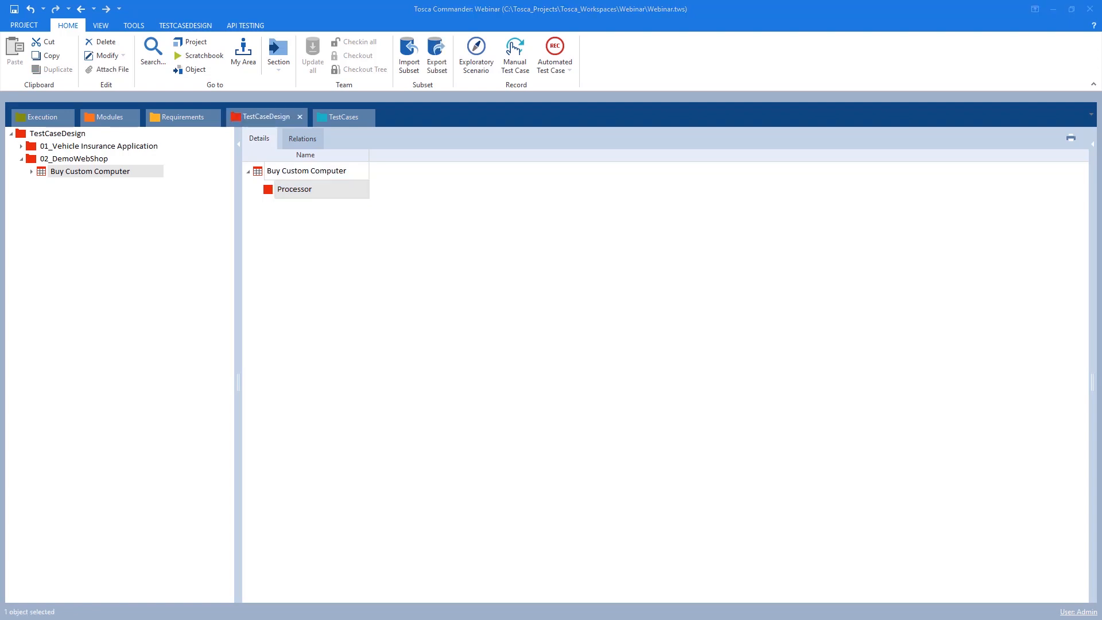
right_click(290, 190)
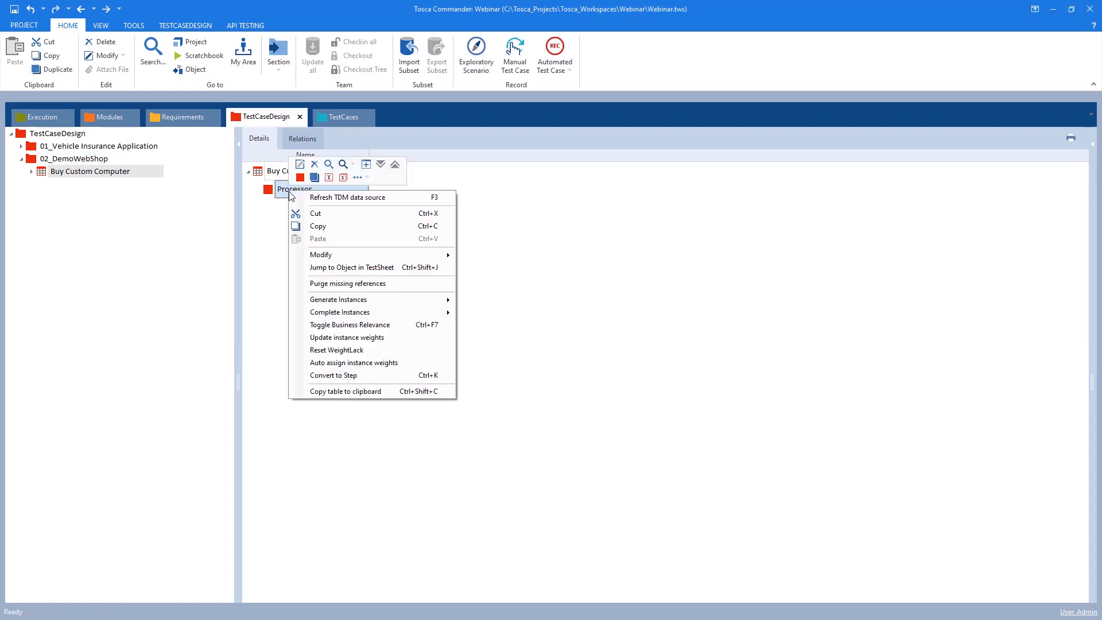
left_click(328, 178)
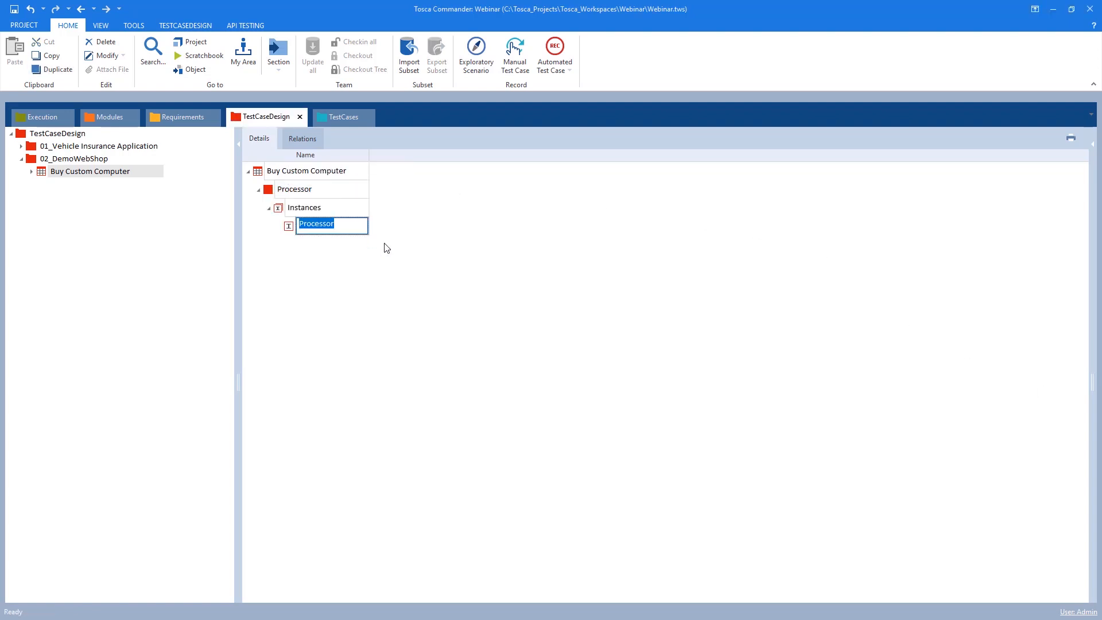
type("ASow")
key("Return")
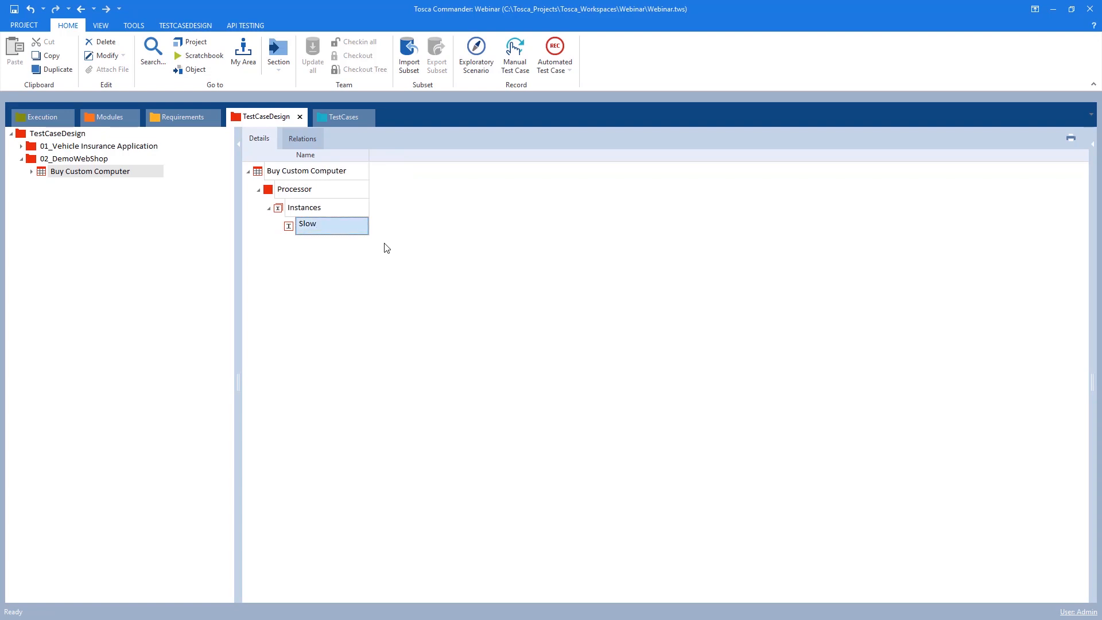
Add Medium and Fast instances to the Processor attribute
right_click(316, 208)
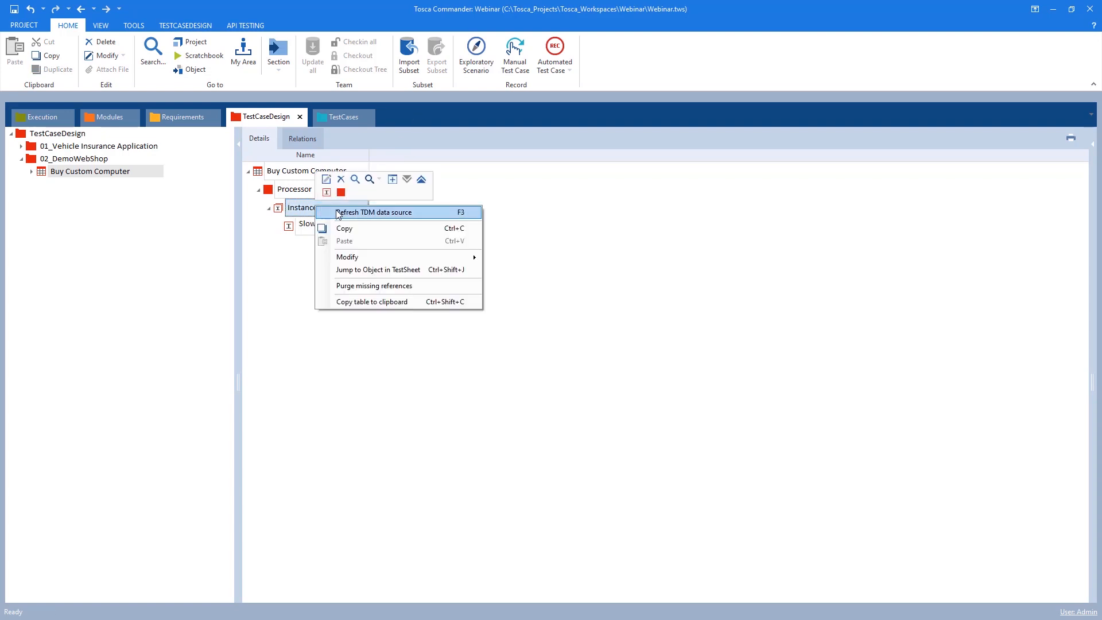
left_click(327, 193)
type("Medium")
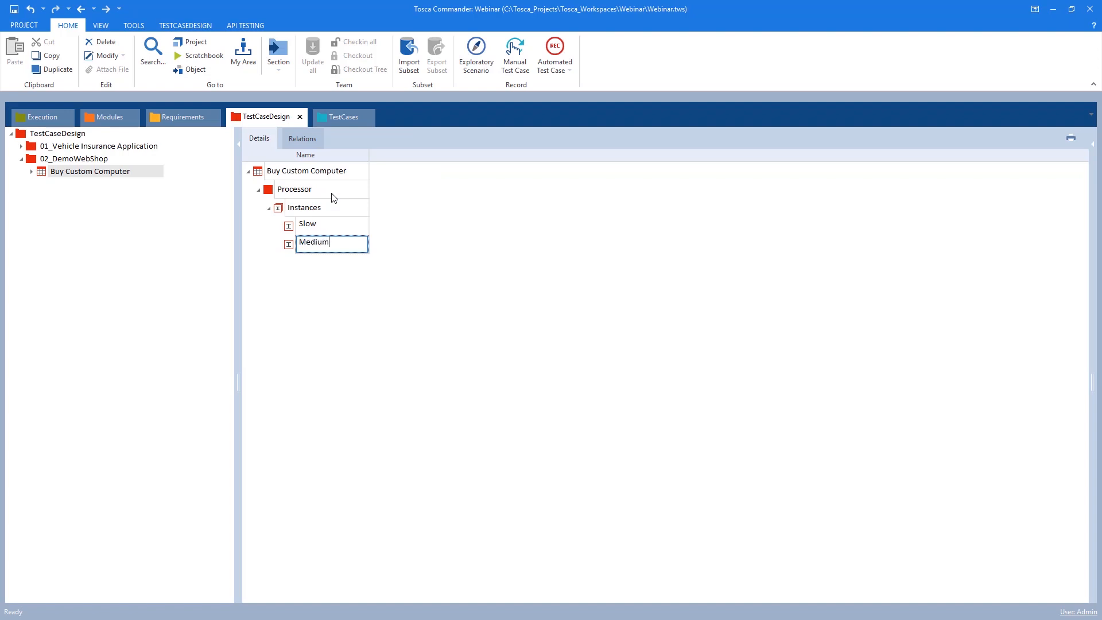
key("Return")
right_click(315, 207)
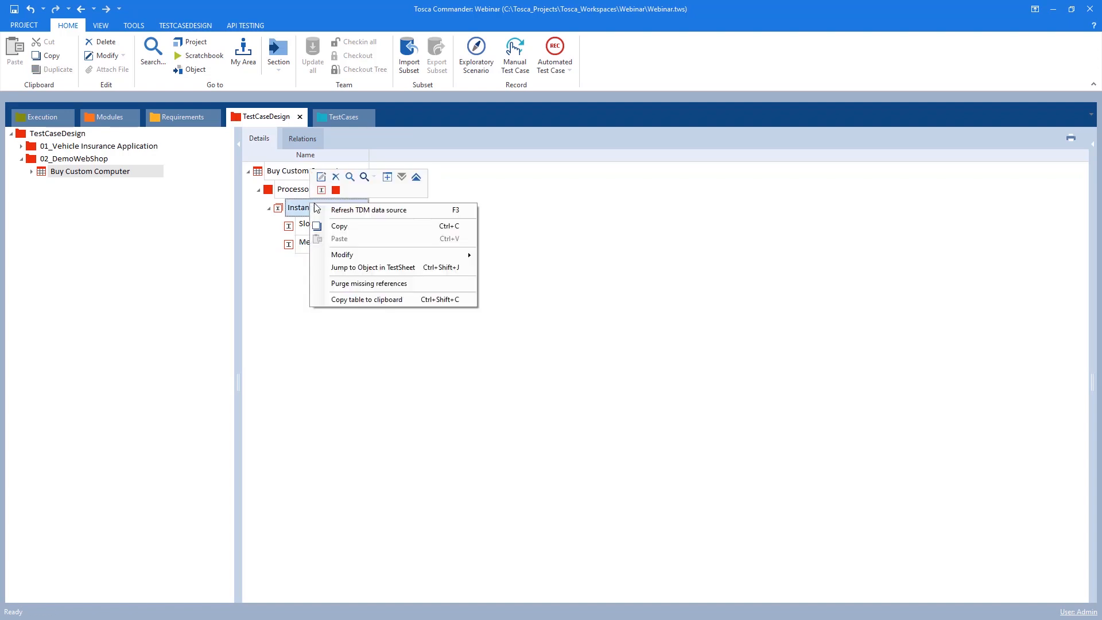
left_click(322, 190)
type("F")
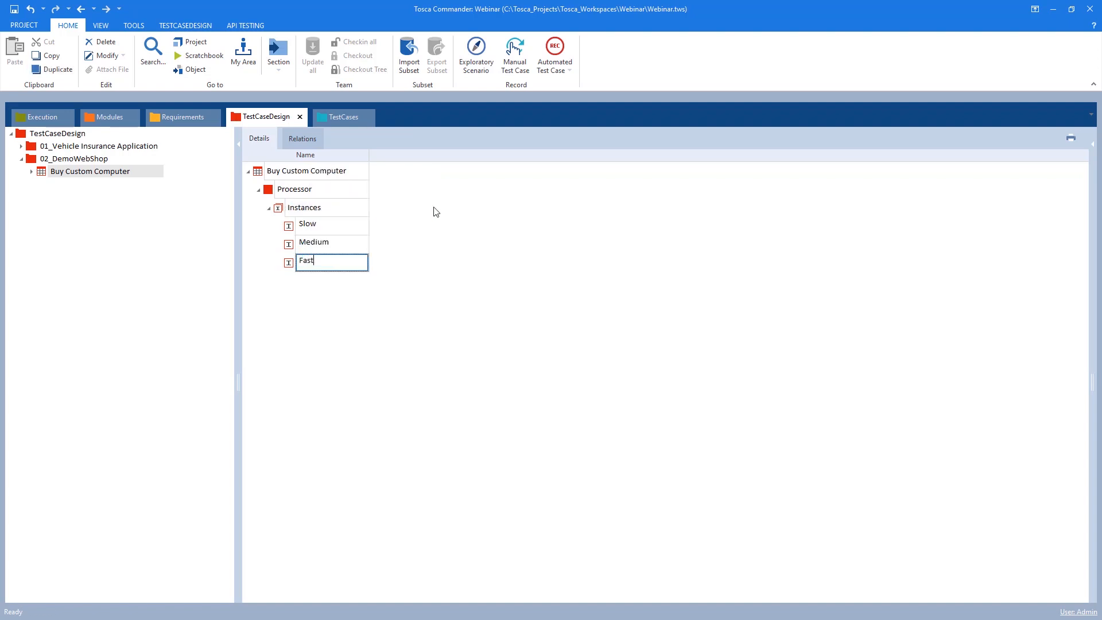
type("ast")
key("Return")
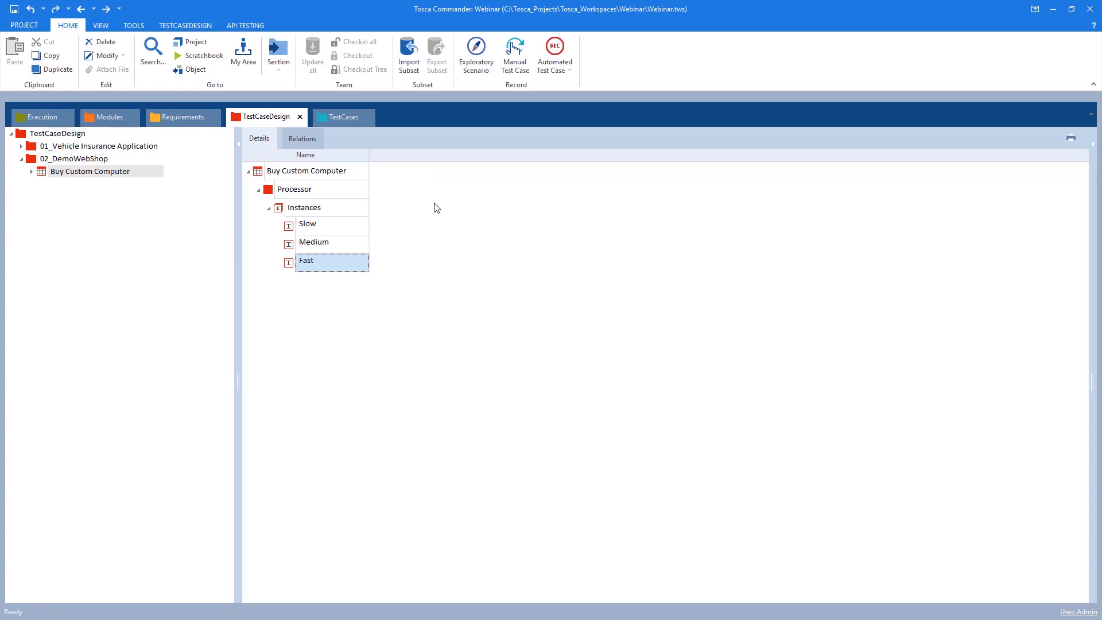
Toggle the character of the Slow instance to mark it as the straight-through instance
left_click(291, 229)
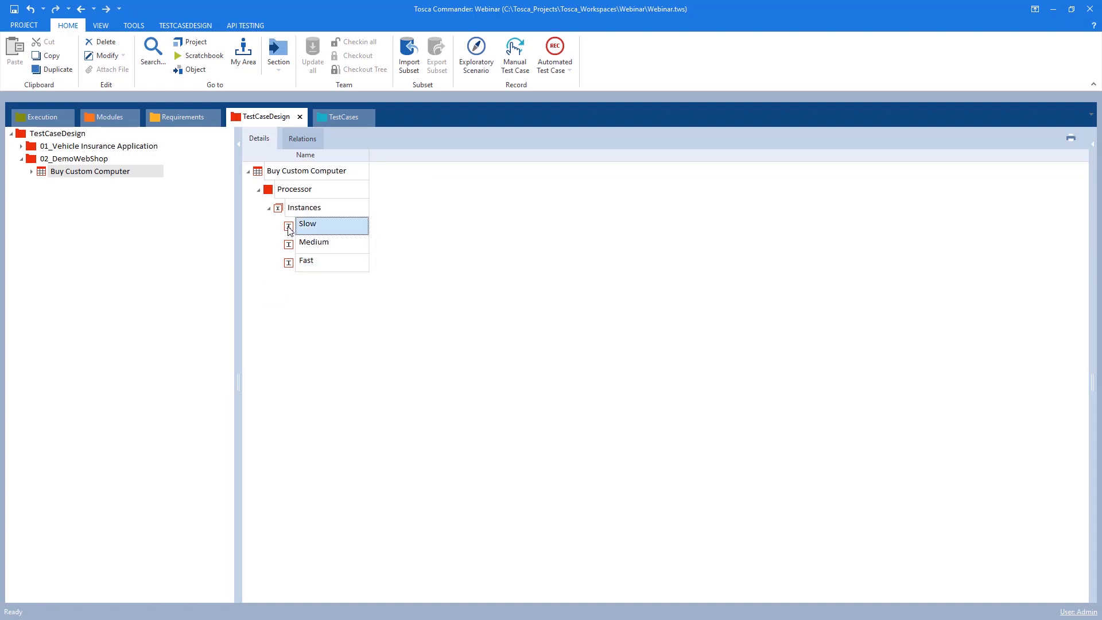
right_click(289, 227)
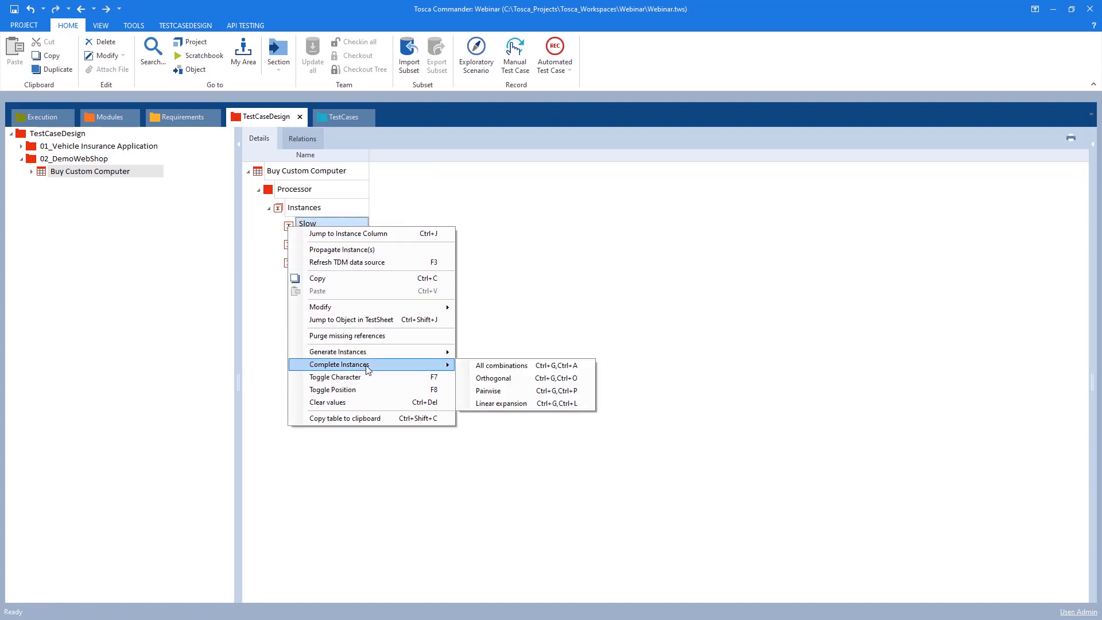
left_click(372, 390)
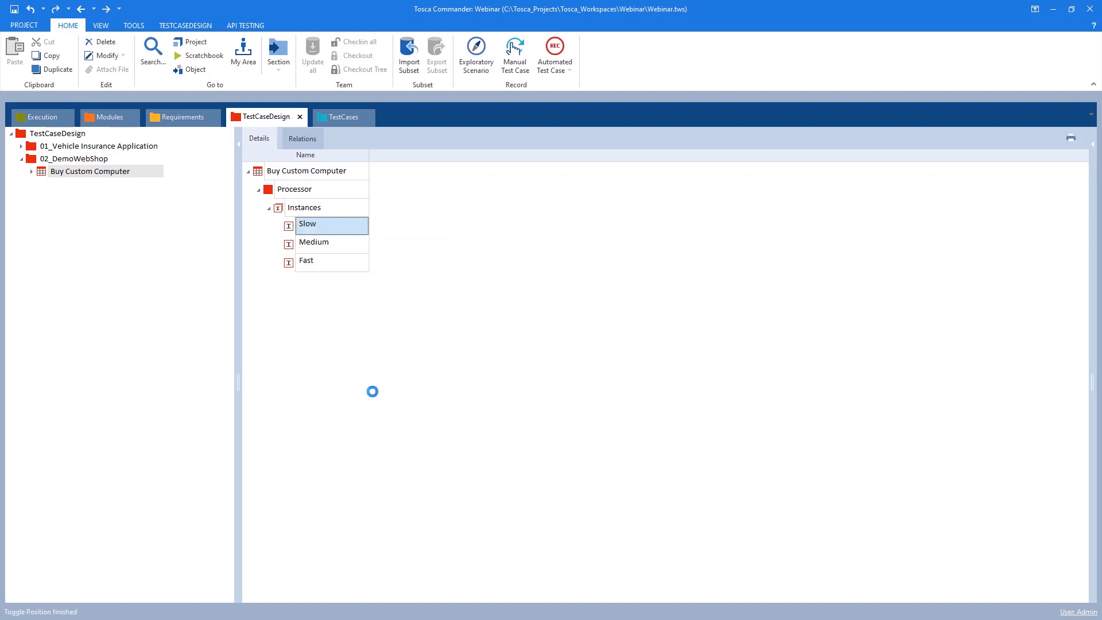
right_click(293, 228)
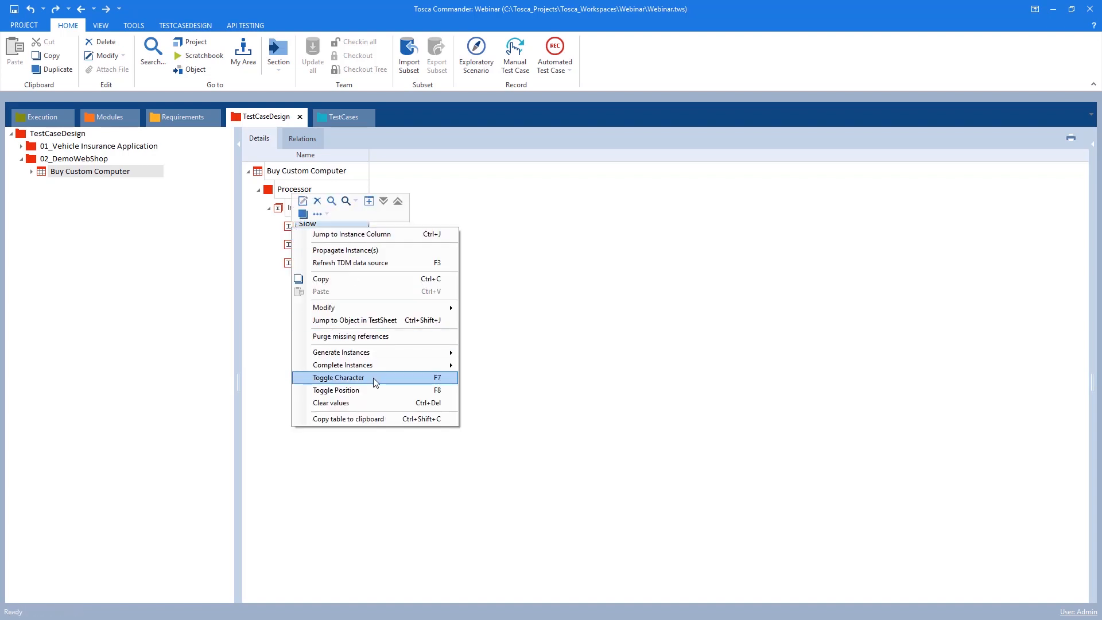
left_click(373, 377)
right_click(291, 225)
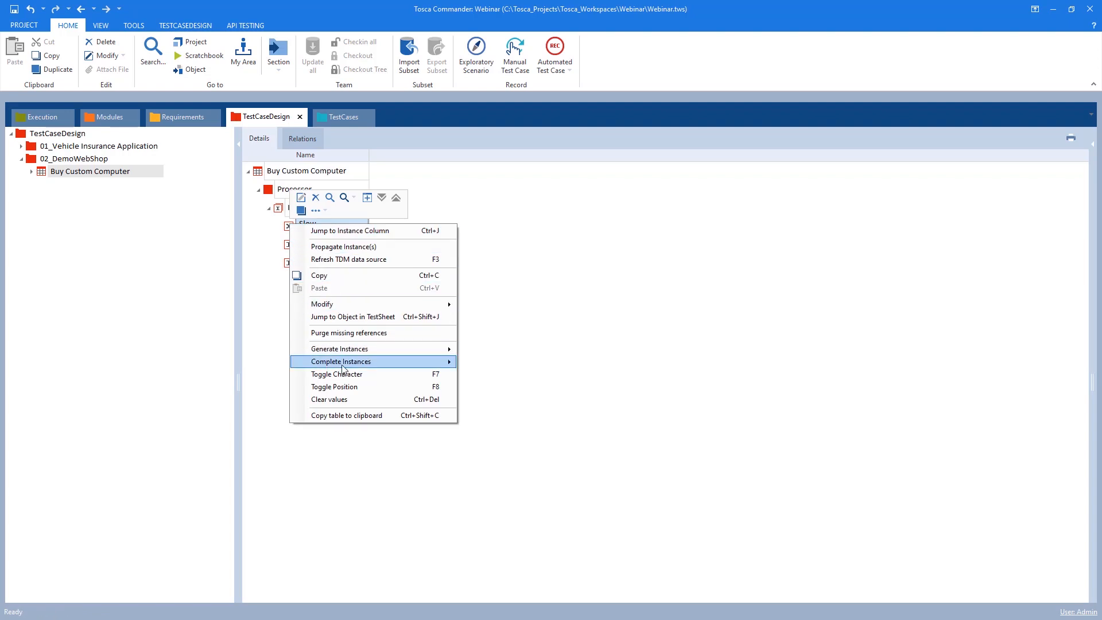
left_click(343, 375)
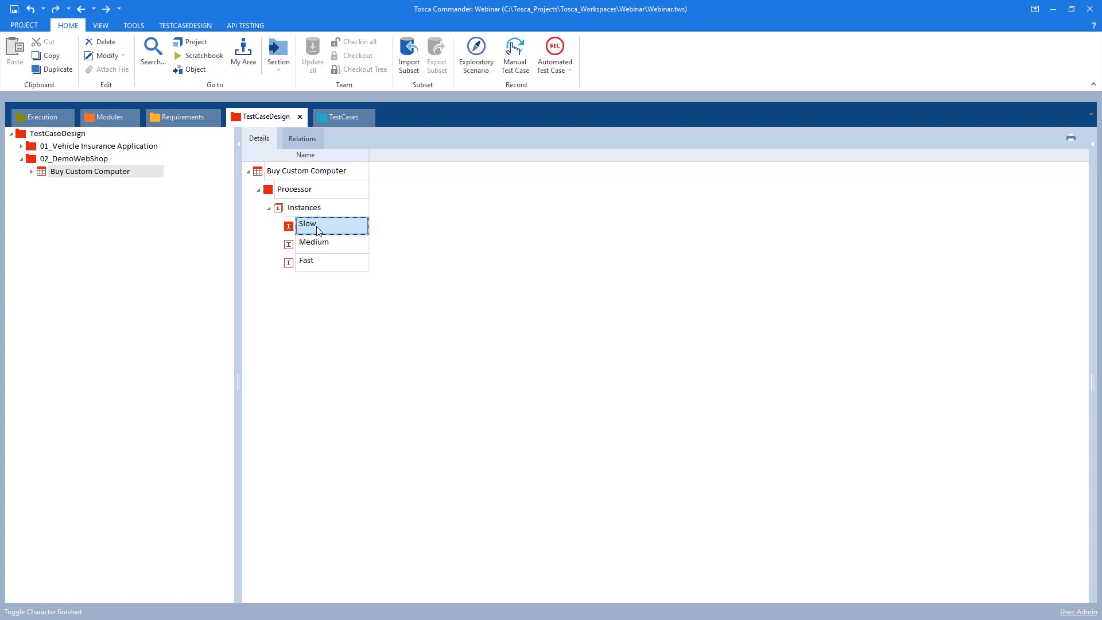
Add a second attribute named RAM to the test sheet
left_click(268, 208)
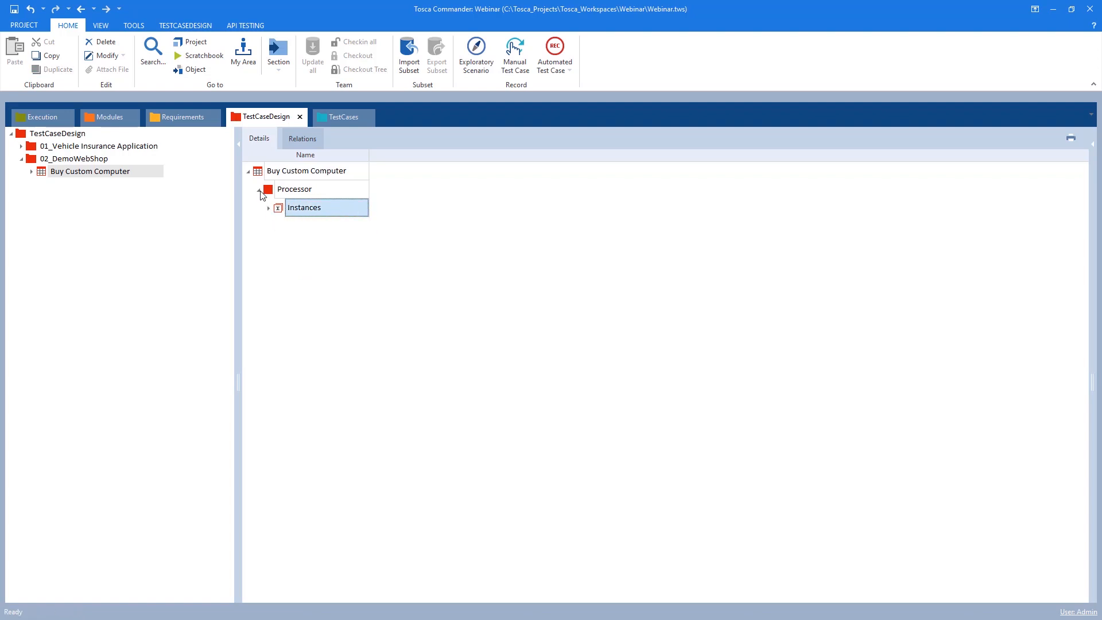
left_click(259, 191)
left_click(259, 191)
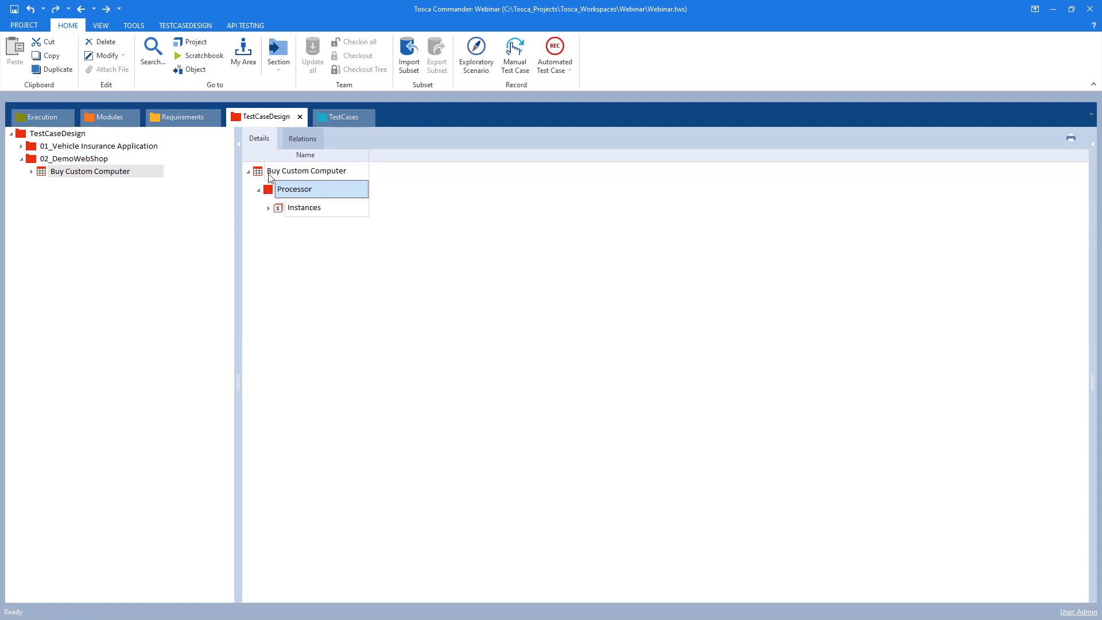
right_click(269, 173)
left_click(269, 208)
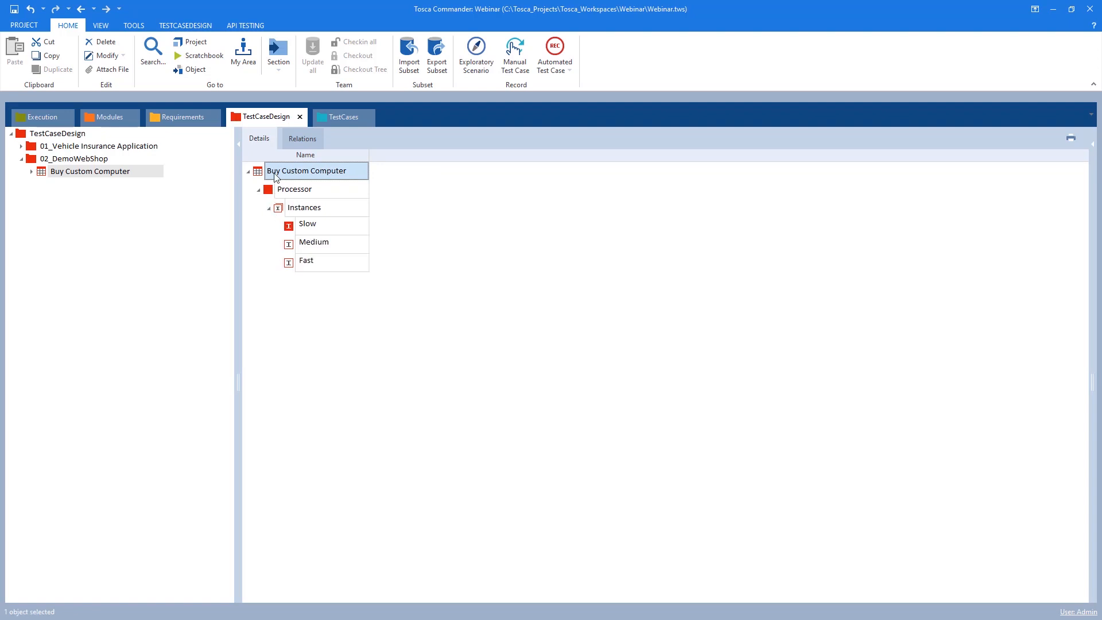
right_click(276, 176)
left_click(280, 180)
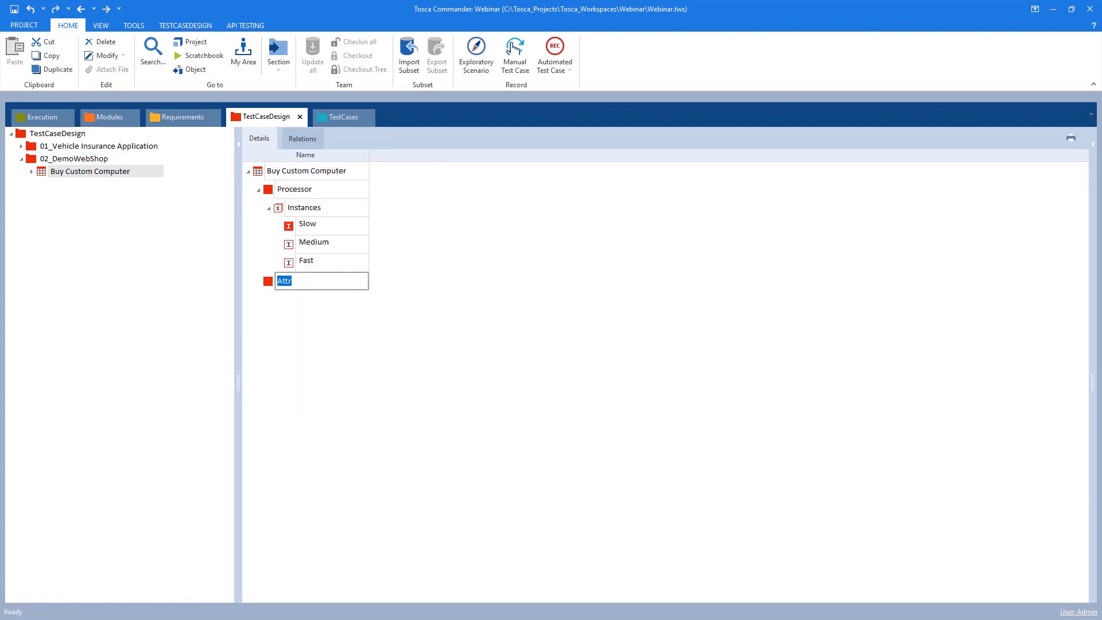
type("RAM")
key("Return")
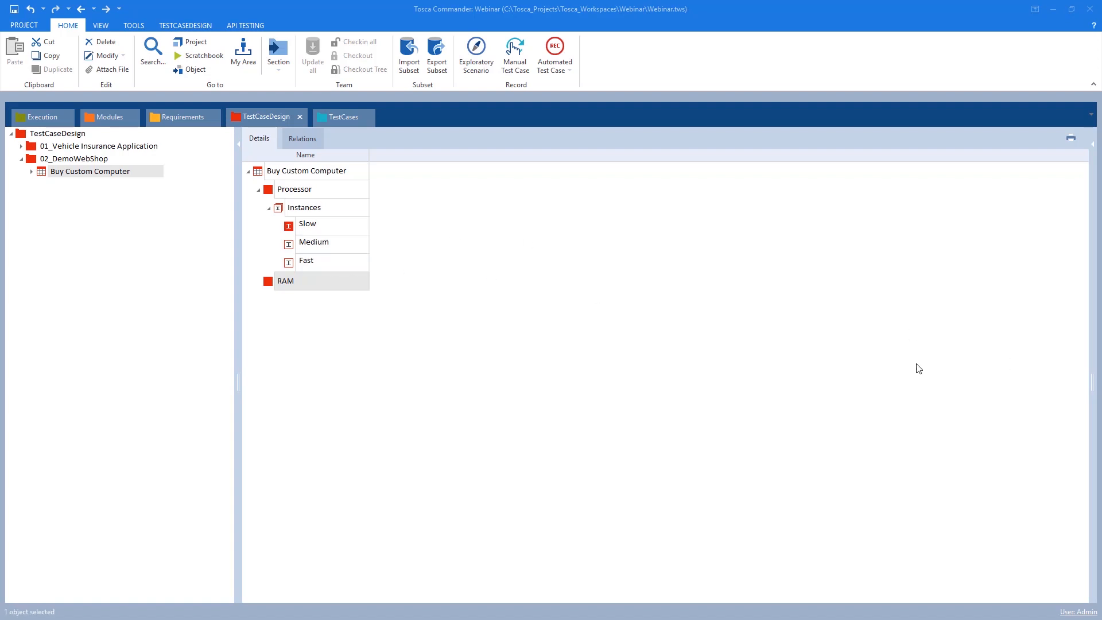
Create an instance named 8 GB under the RAM attribute
right_click(292, 283)
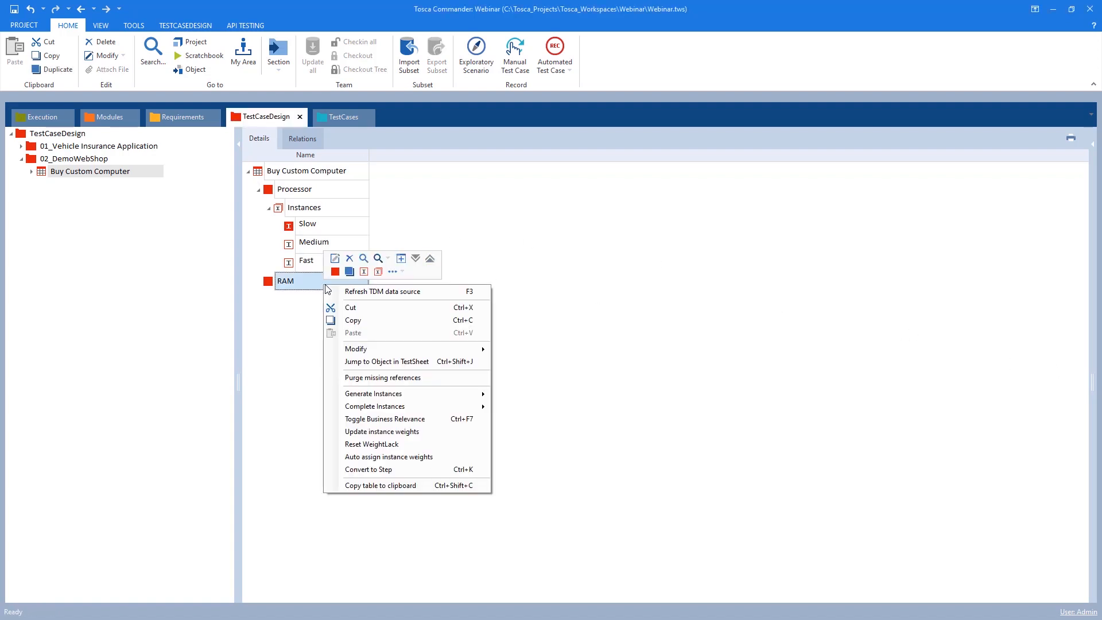
left_click(364, 271)
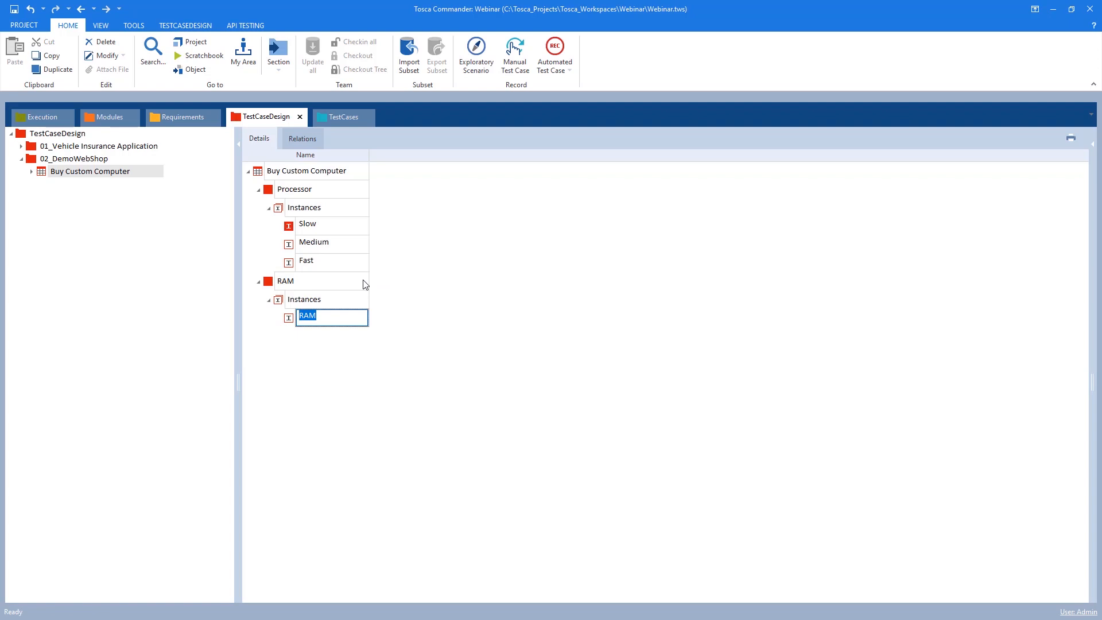
type("8 GB")
key("Return")
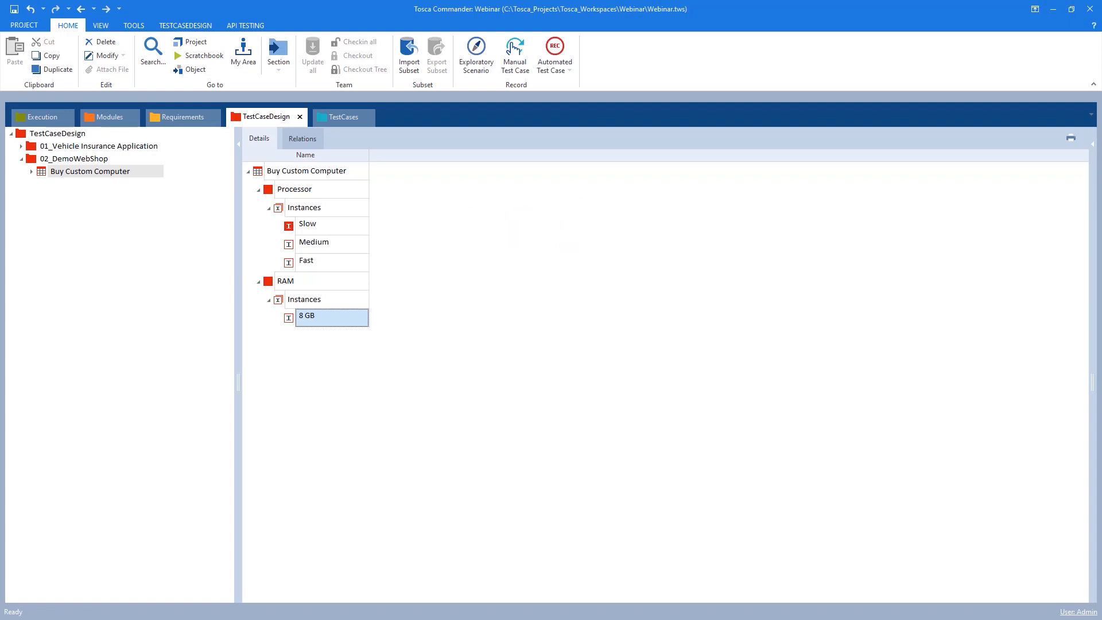
Duplicate the 8 GB instance twice and rename the copies 4 GB and 2 GB
key("ctrl+d")
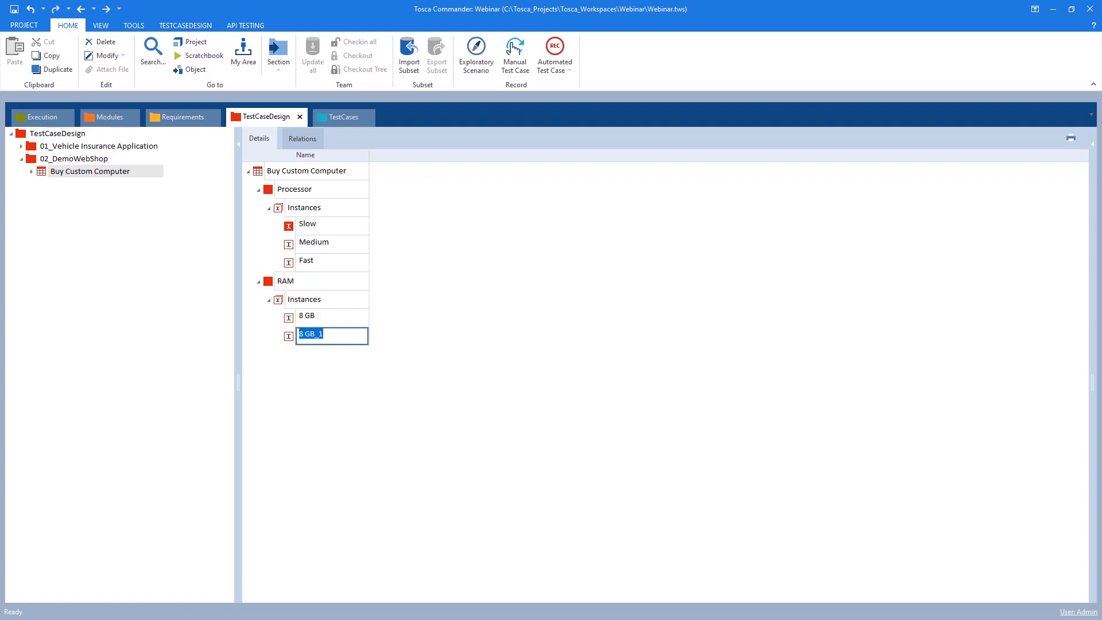
type("4GB")
key("BackSpace")
key("BackSpace")
key("Return")
key("ctrl+d")
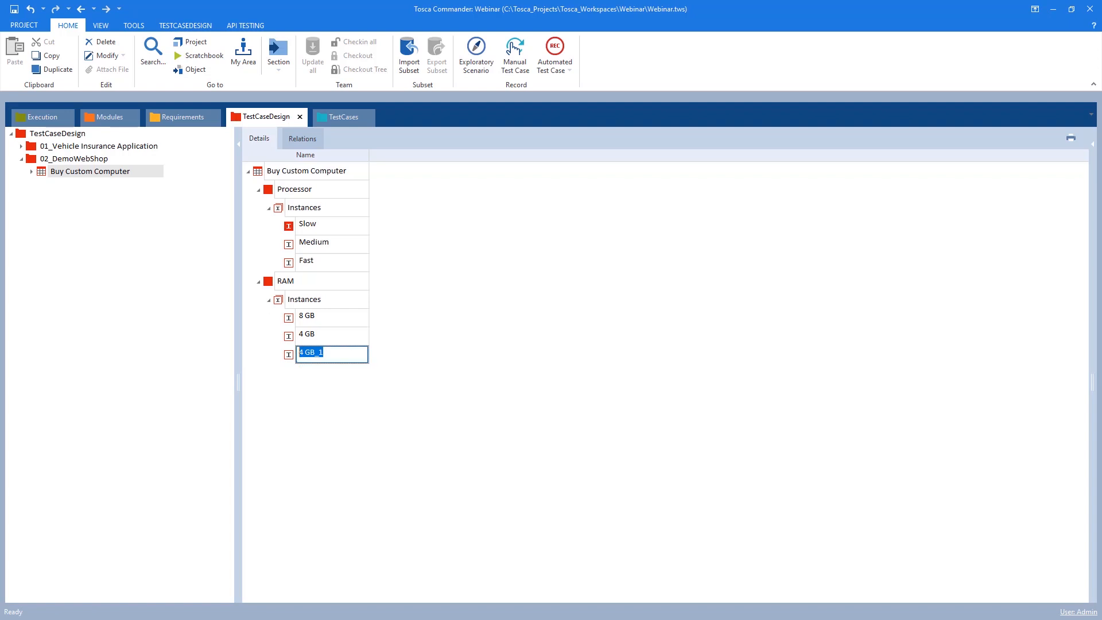
type("2")
key("Return")
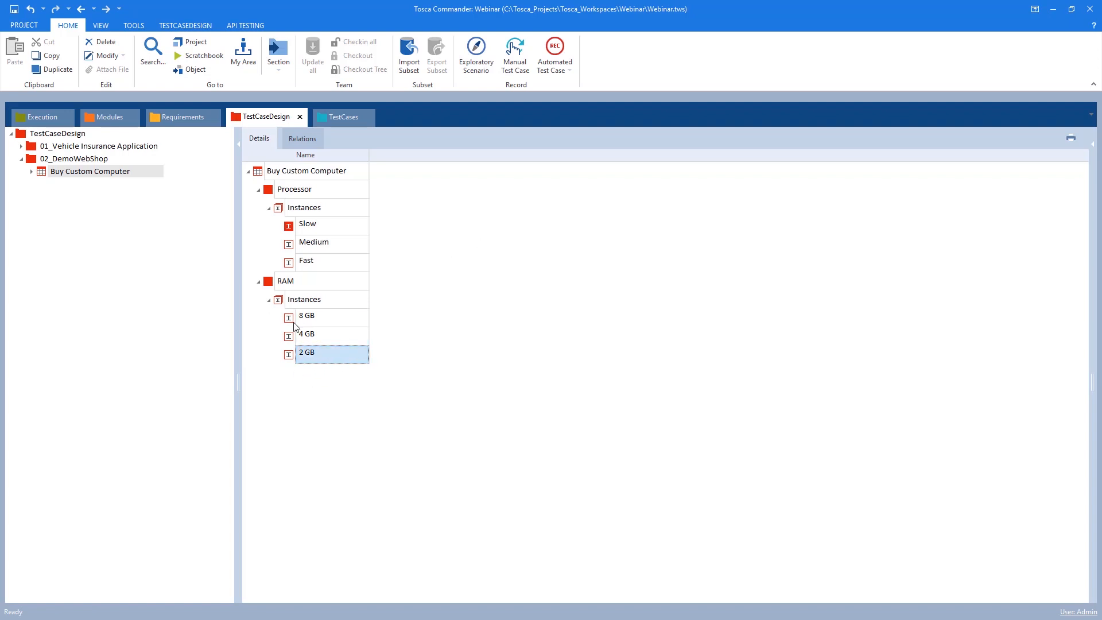
Add a third attribute named HDD to the test sheet
right_click(281, 171)
left_click(281, 160)
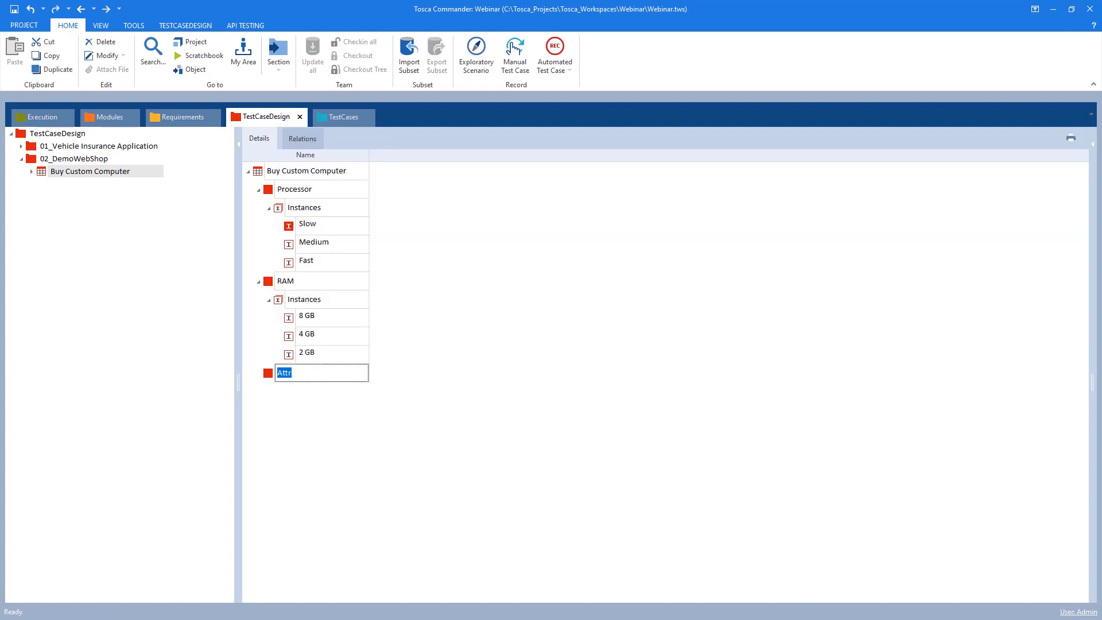
type("HDD")
key("Return")
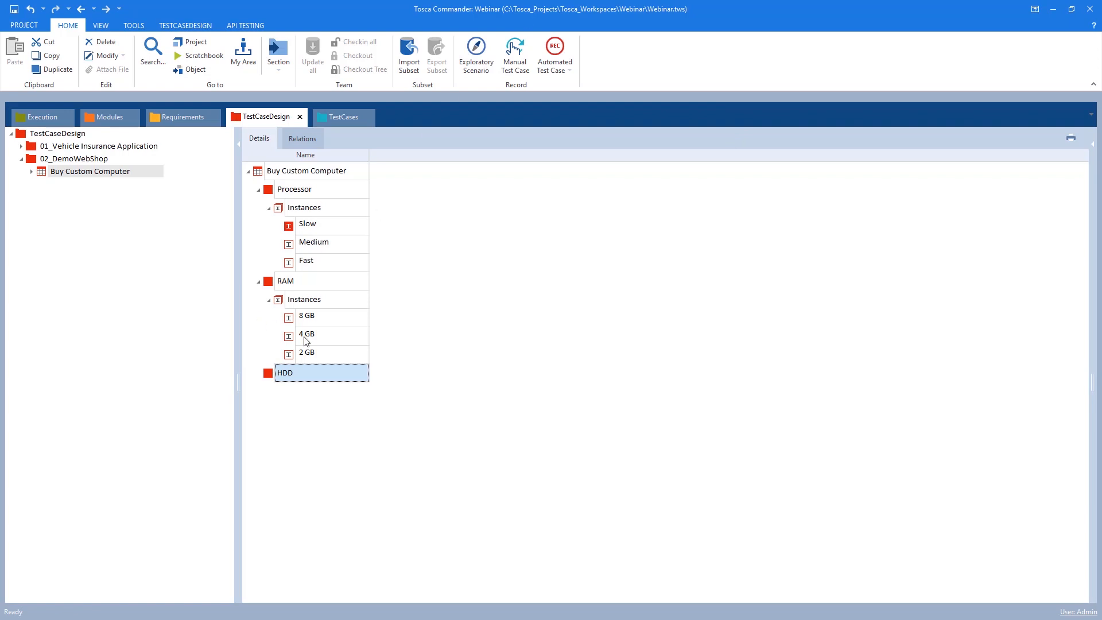
Create an instance named 320 GB under the HDD attribute
right_click(296, 373)
left_click(337, 358)
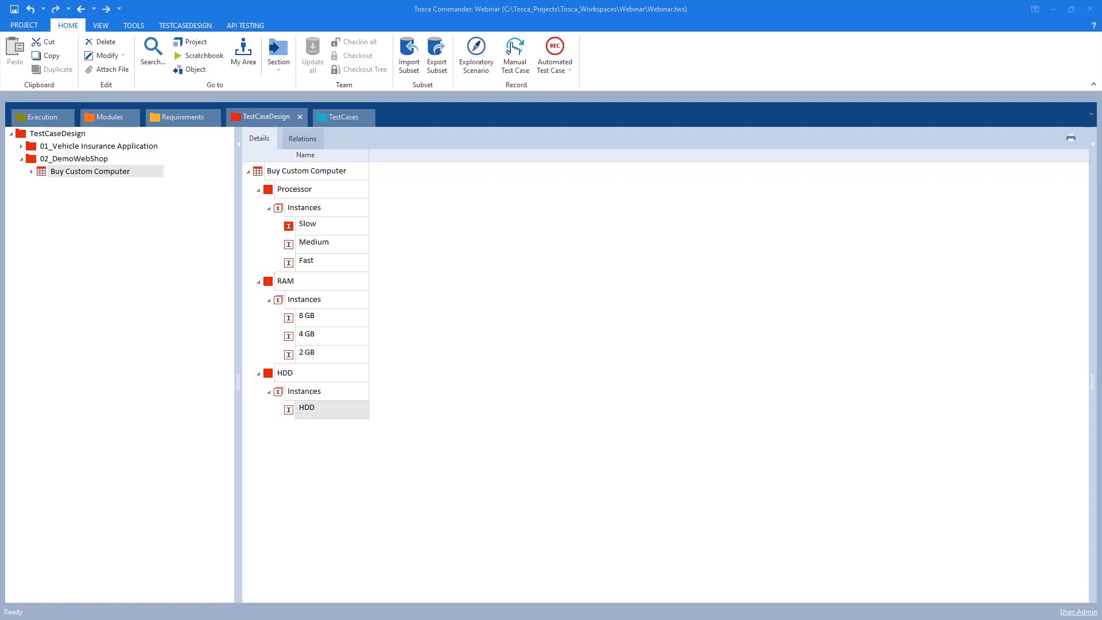
left_click(315, 408)
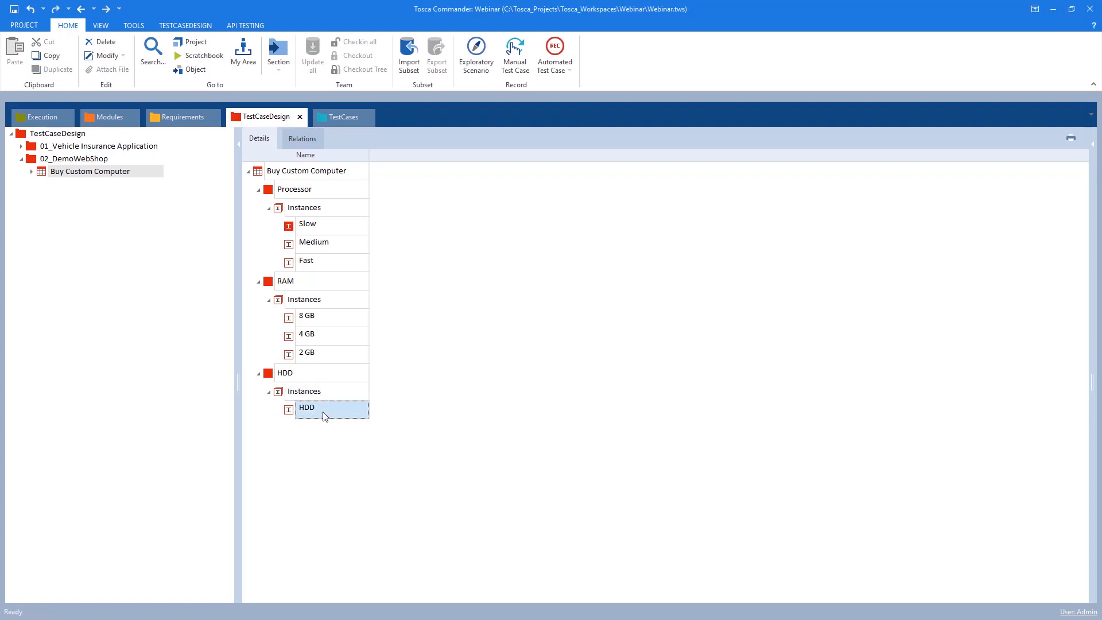
key("ctrl+a")
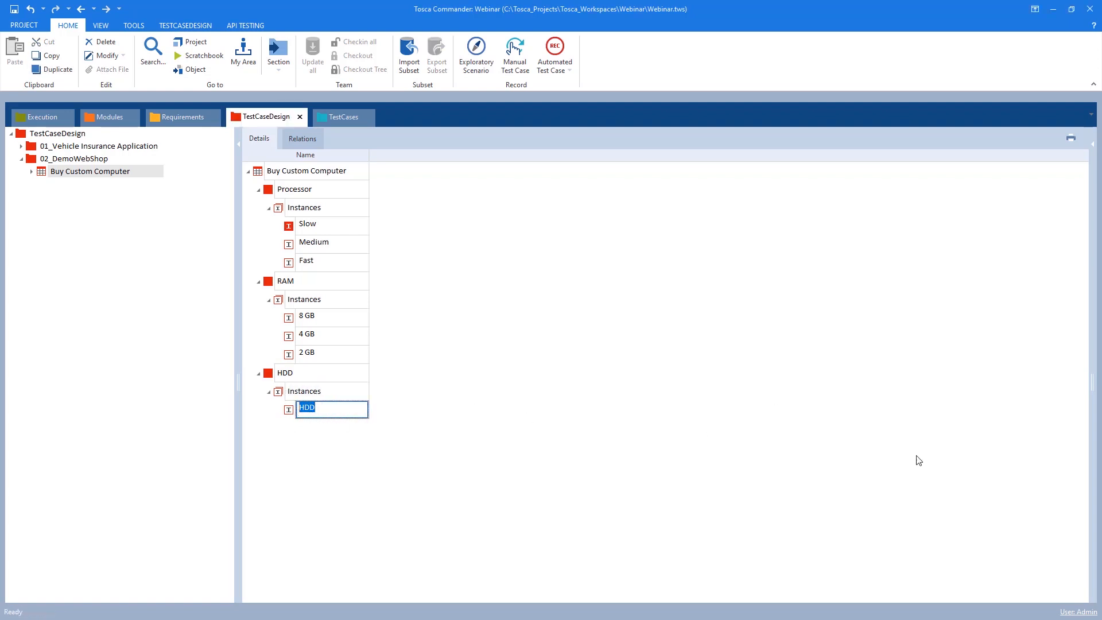
type("320 GB")
key("Return")
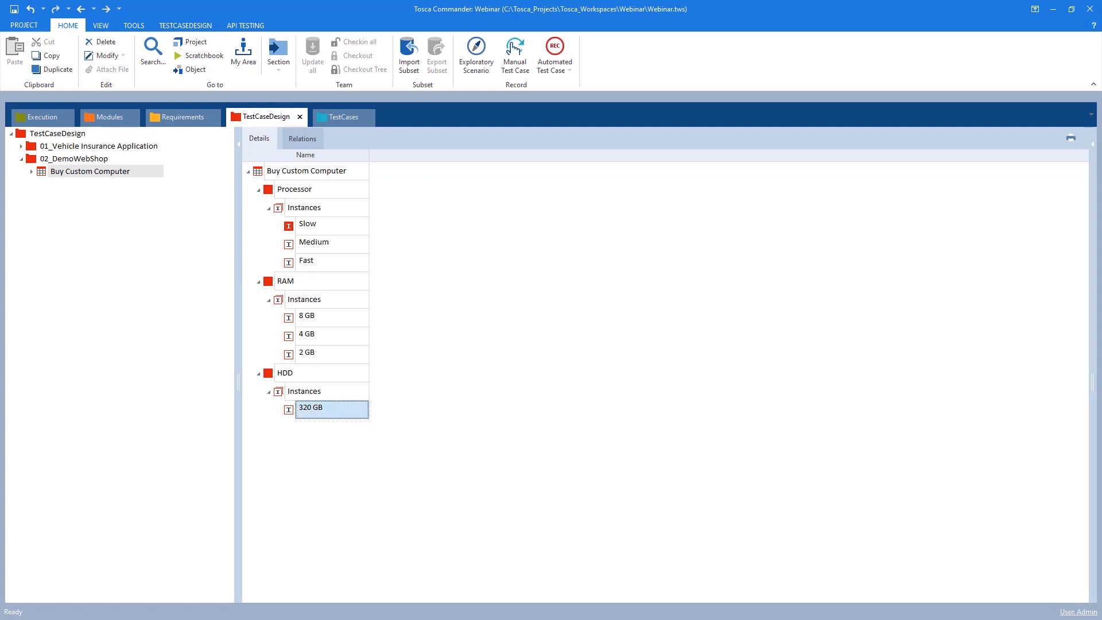
Add a second HDD instance named 400 GB
right_click(320, 396)
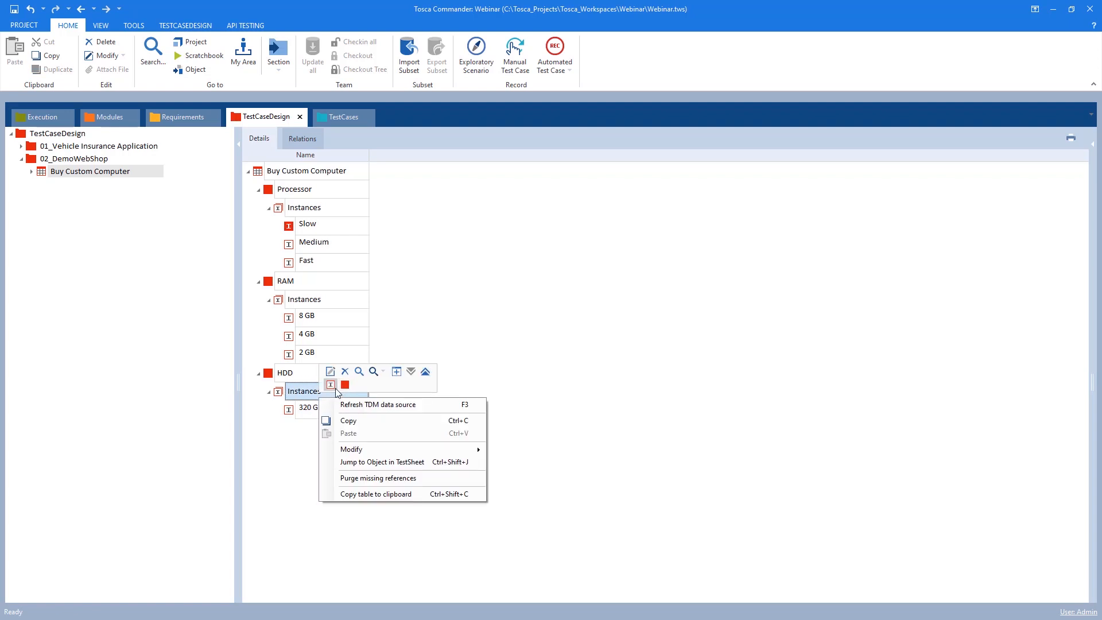
left_click(331, 385)
type("400 ")
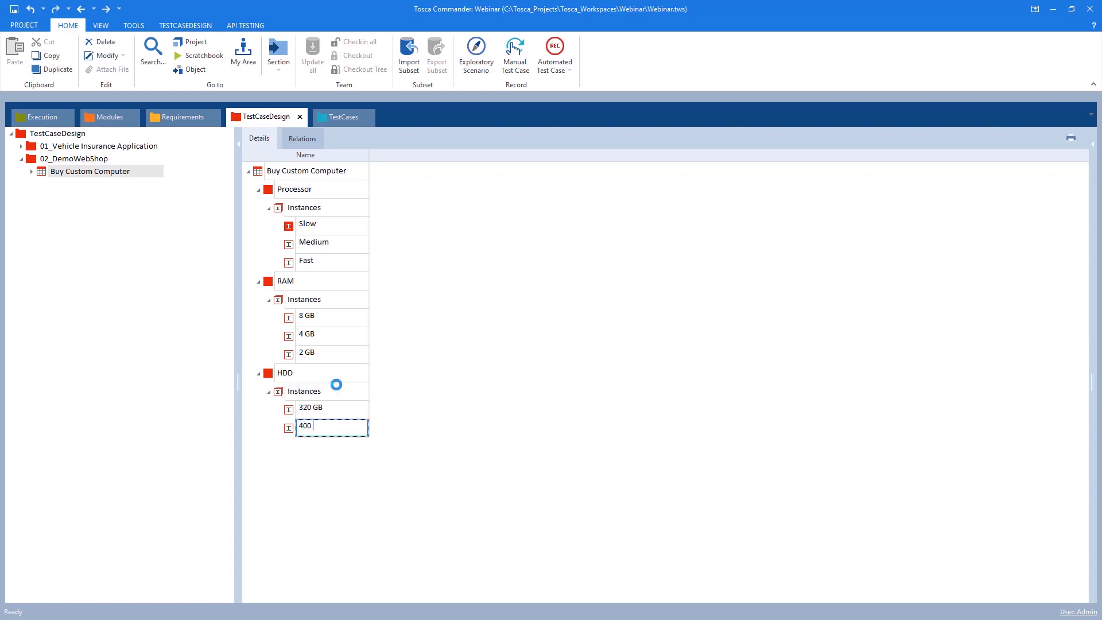
type("GB")
key("Return")
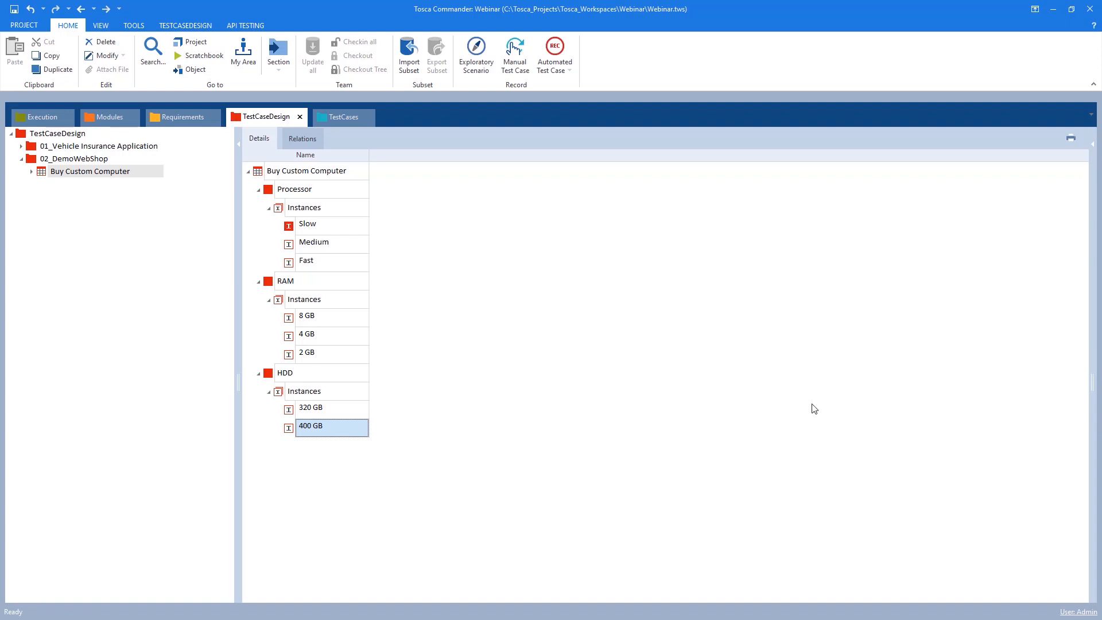
right_click(276, 174)
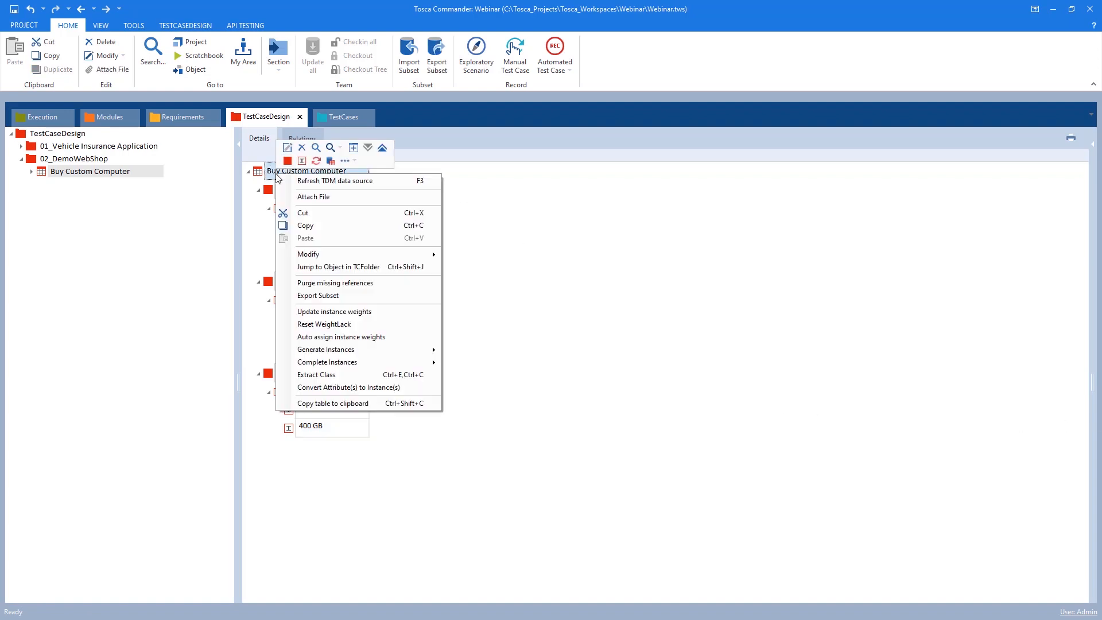
mouse_move(362, 351)
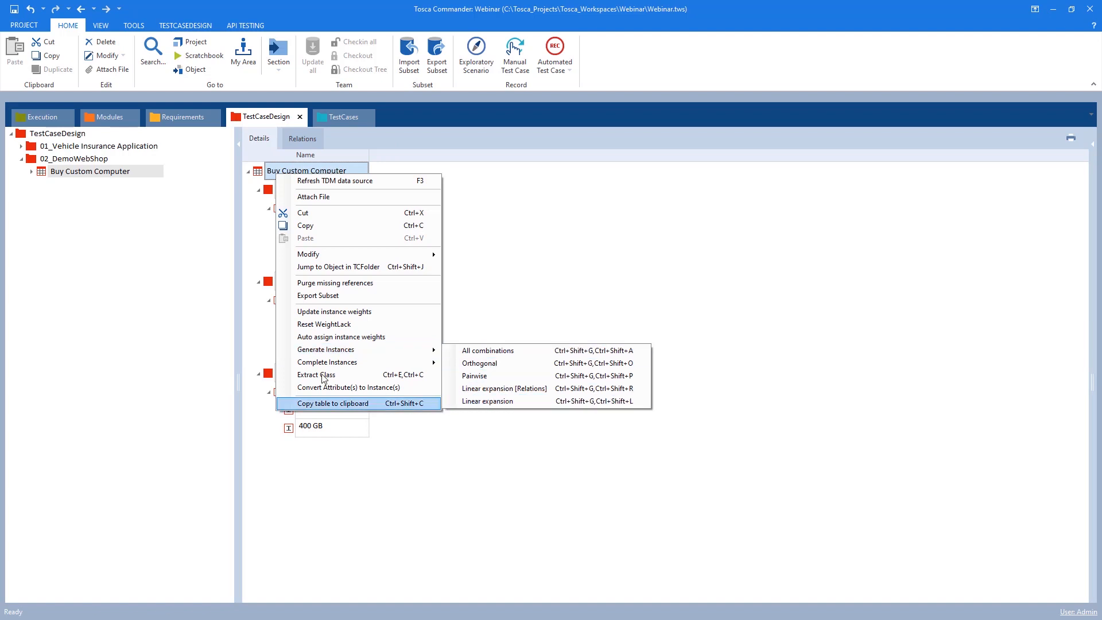
left_click(247, 308)
left_click(292, 317)
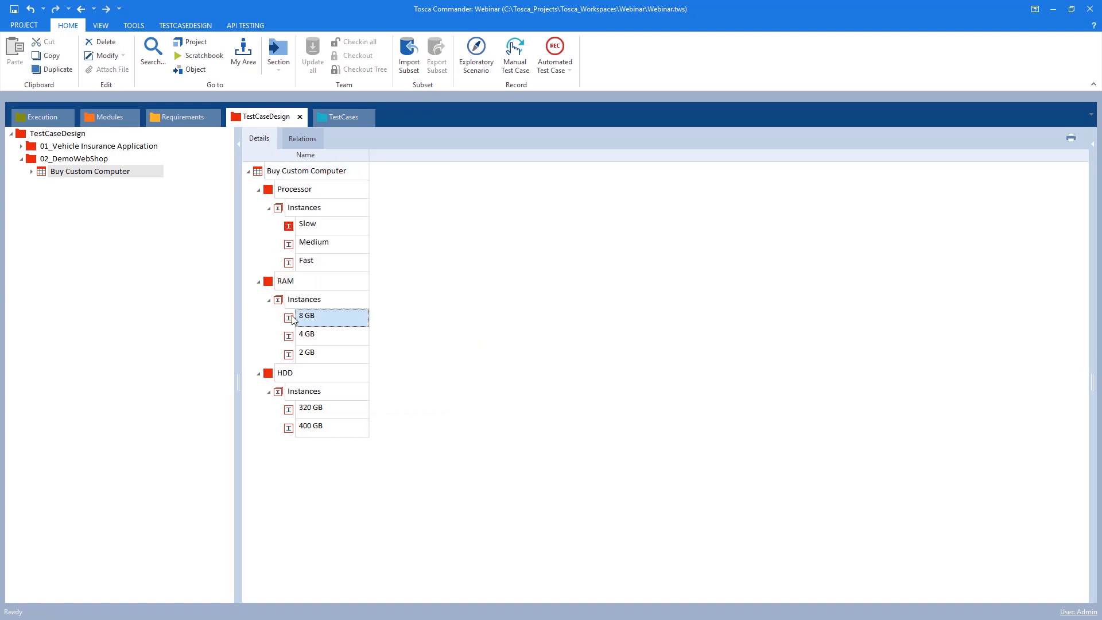
left_click(293, 411)
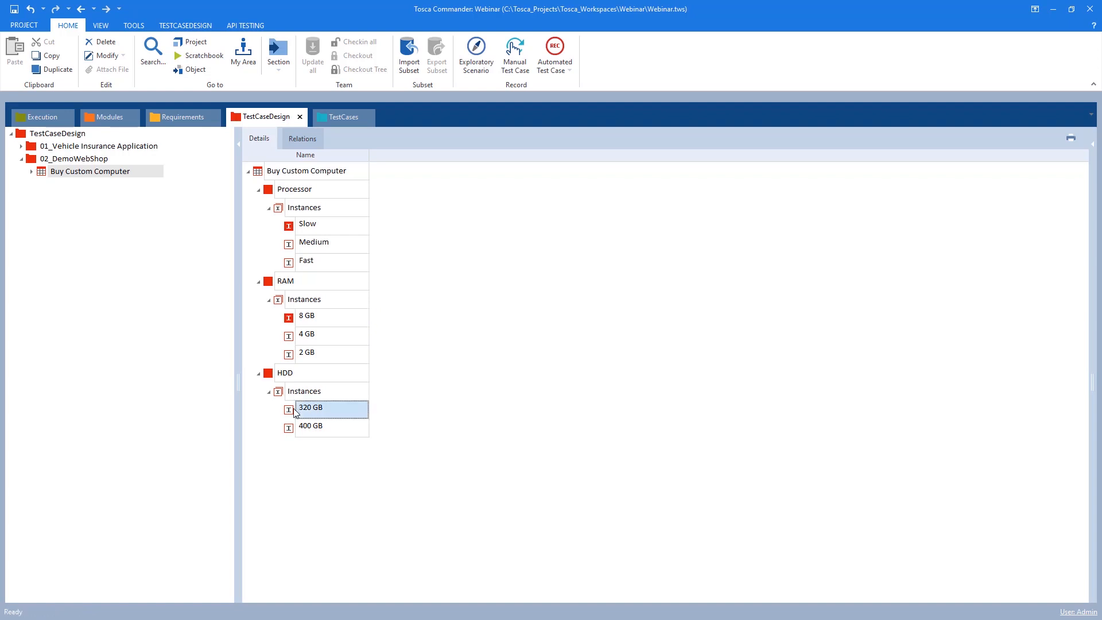
Generate instances for the Buy Custom Computer test sheet using Linear expansion
right_click(288, 175)
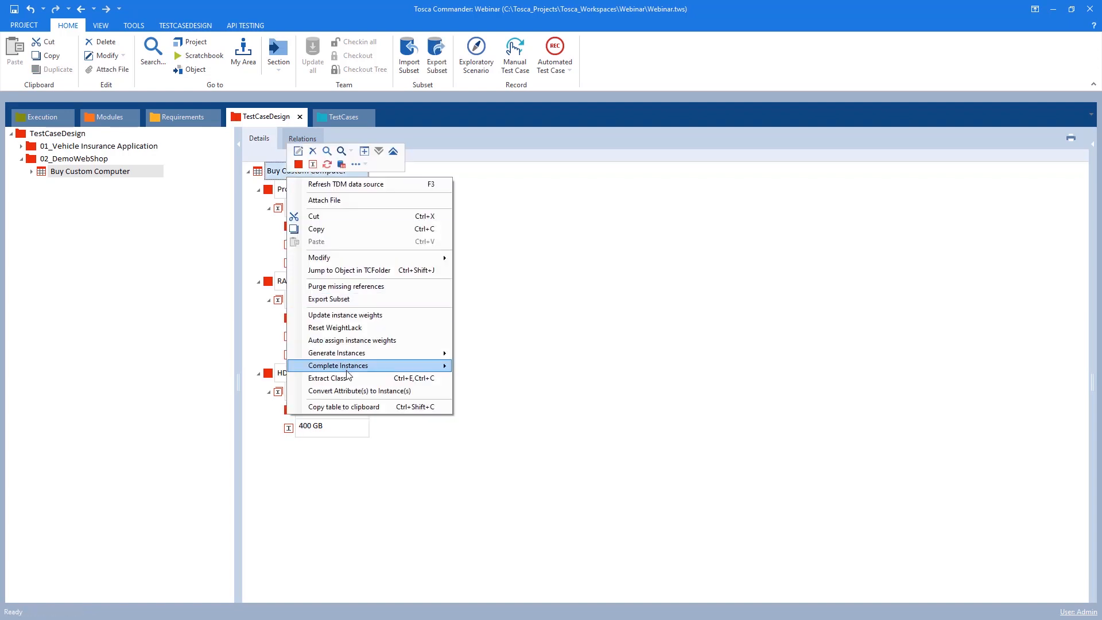
mouse_move(413, 353)
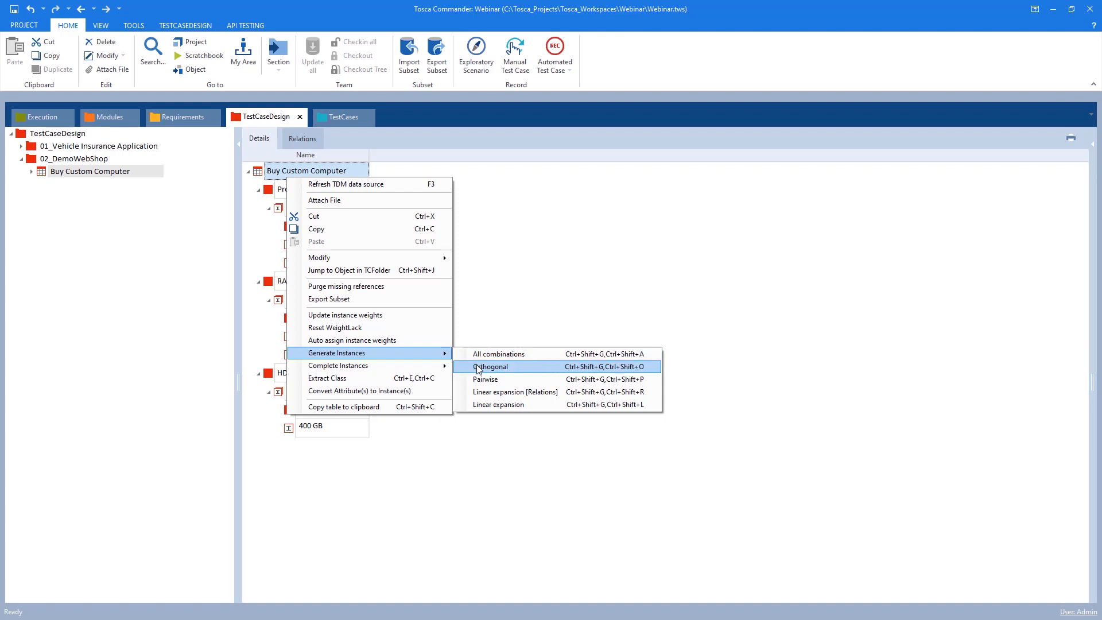
left_click(498, 405)
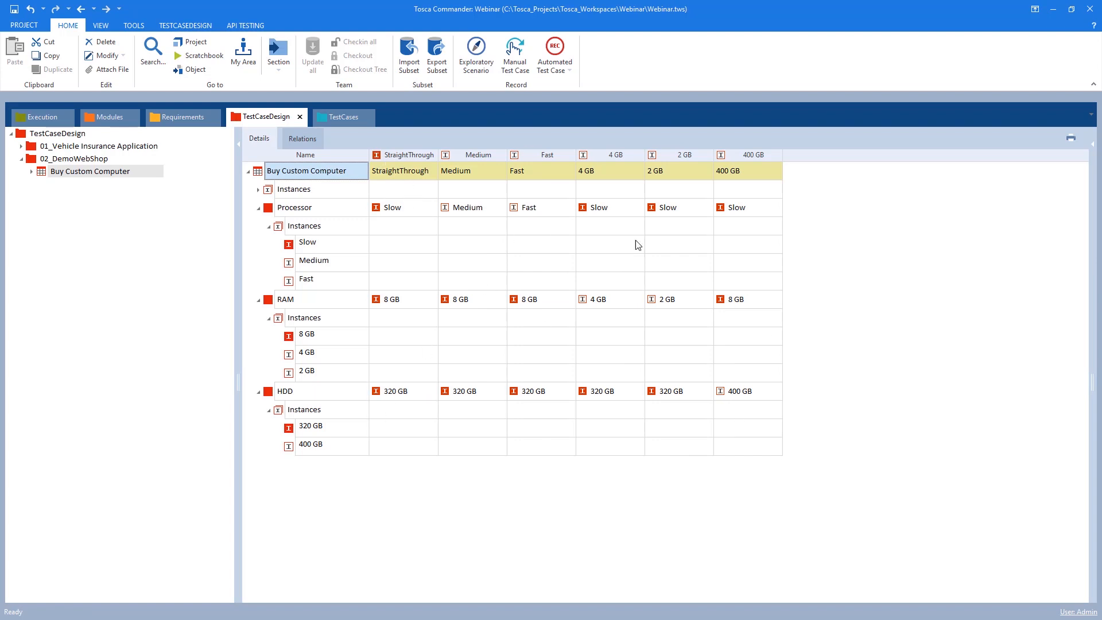
Collapse the Processor, RAM and HDD attributes and dock the TestCases tab beside the test sheet
left_click(259, 208)
left_click(258, 226)
left_click(258, 244)
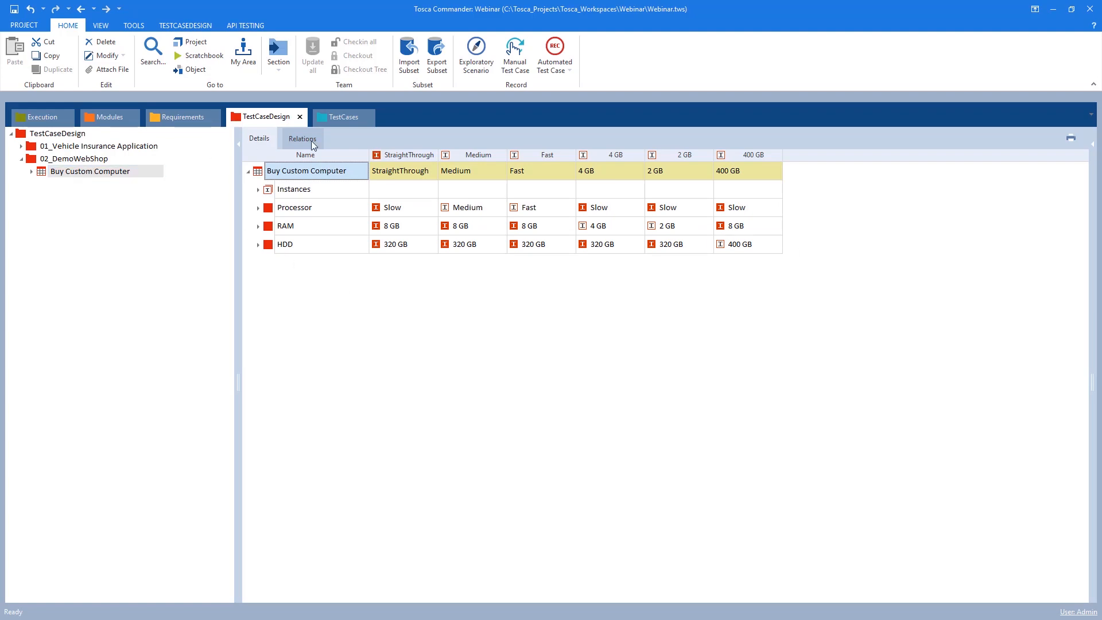
left_click_drag(345, 123, 576, 355)
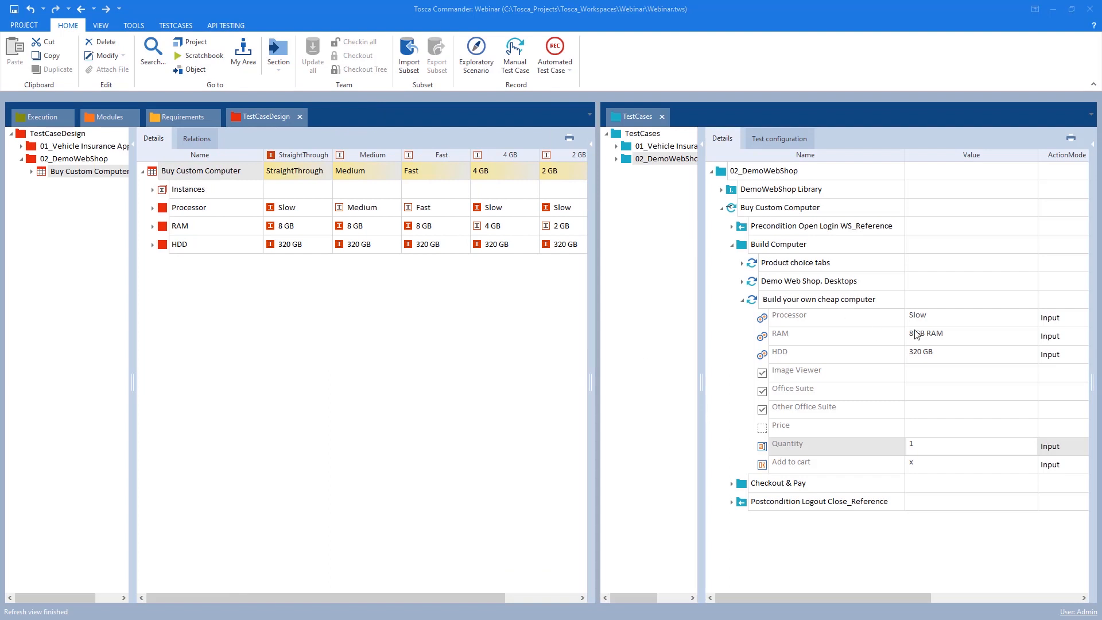
left_click(940, 318)
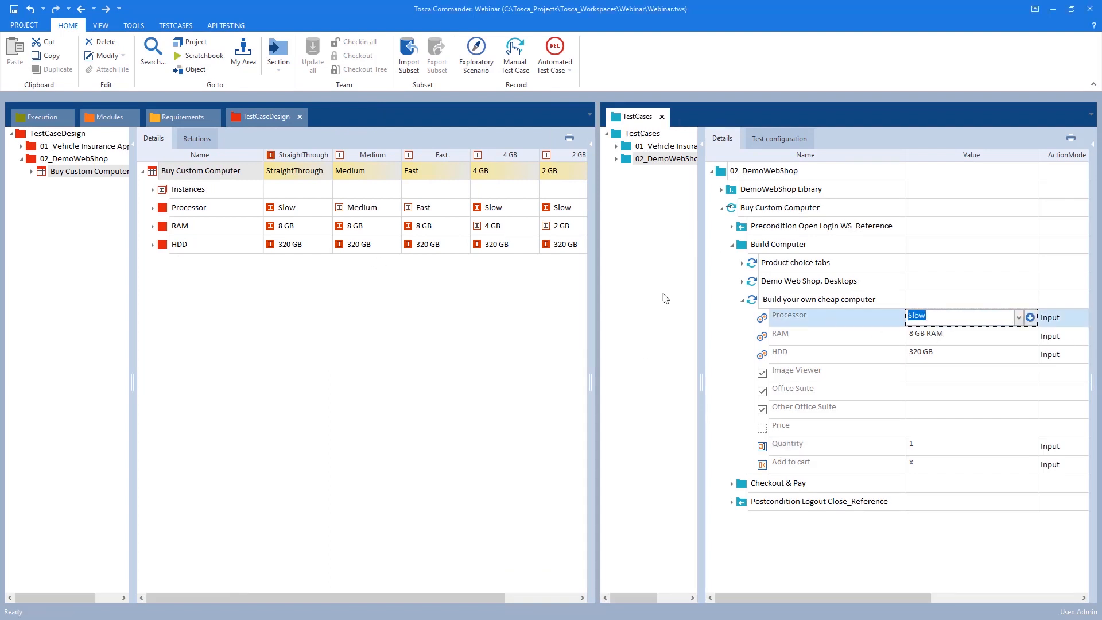
left_click(733, 211)
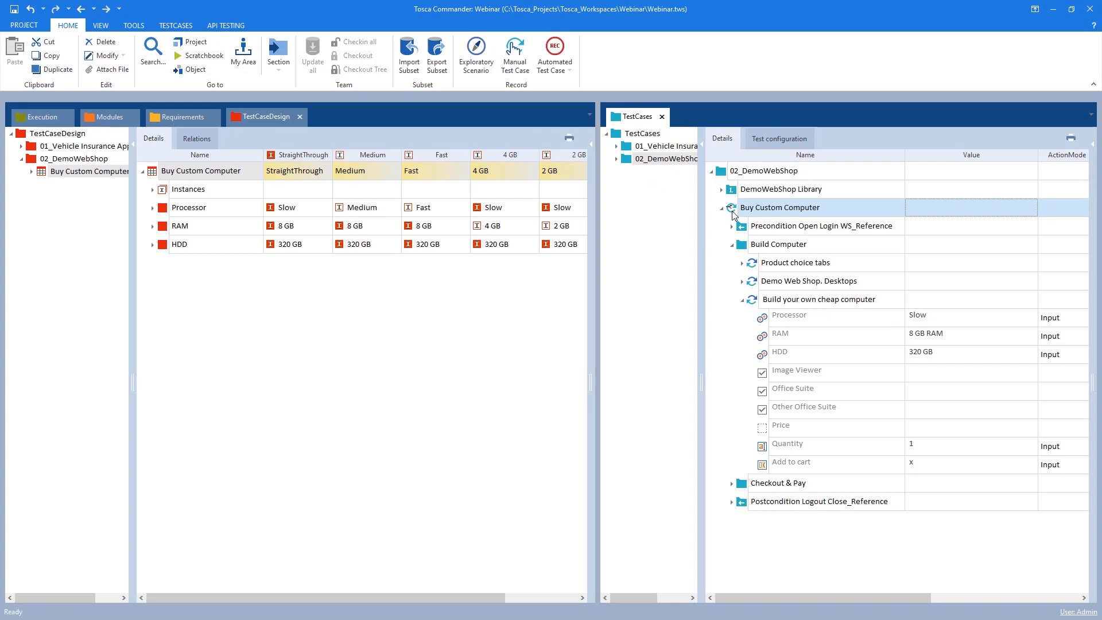
right_click(732, 211)
left_click(646, 222)
left_click_drag(643, 118, 620, 122)
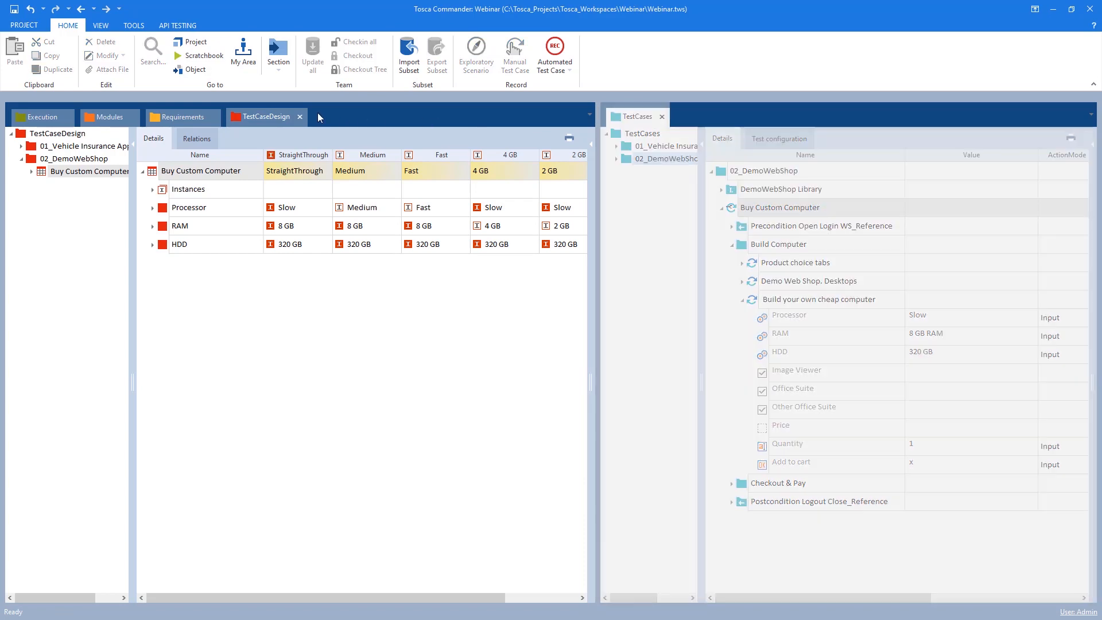
left_click_drag(318, 113, 588, 334)
left_click(246, 114)
left_click(341, 118)
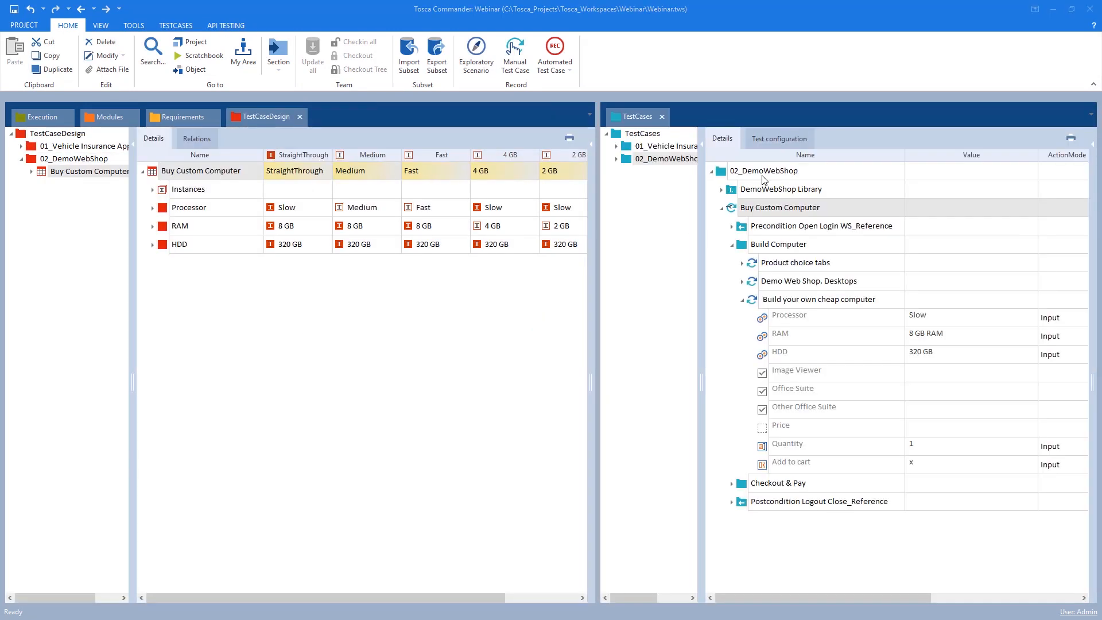
Convert the Buy Custom Computer test case to a template and clear its Processor, RAM and HDD values
right_click(734, 210)
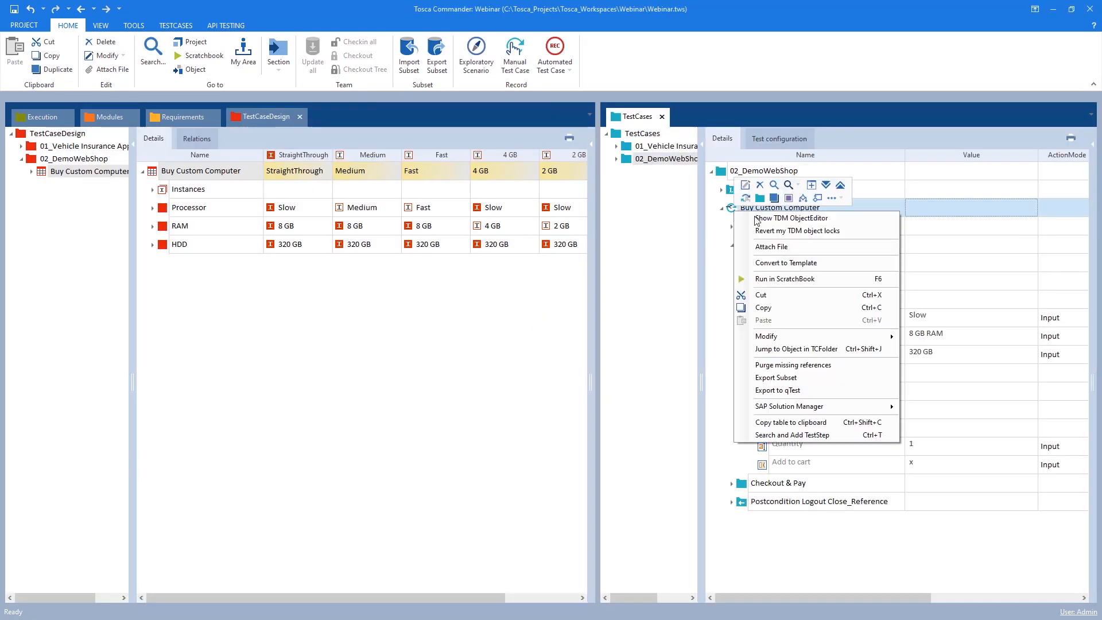
left_click(789, 266)
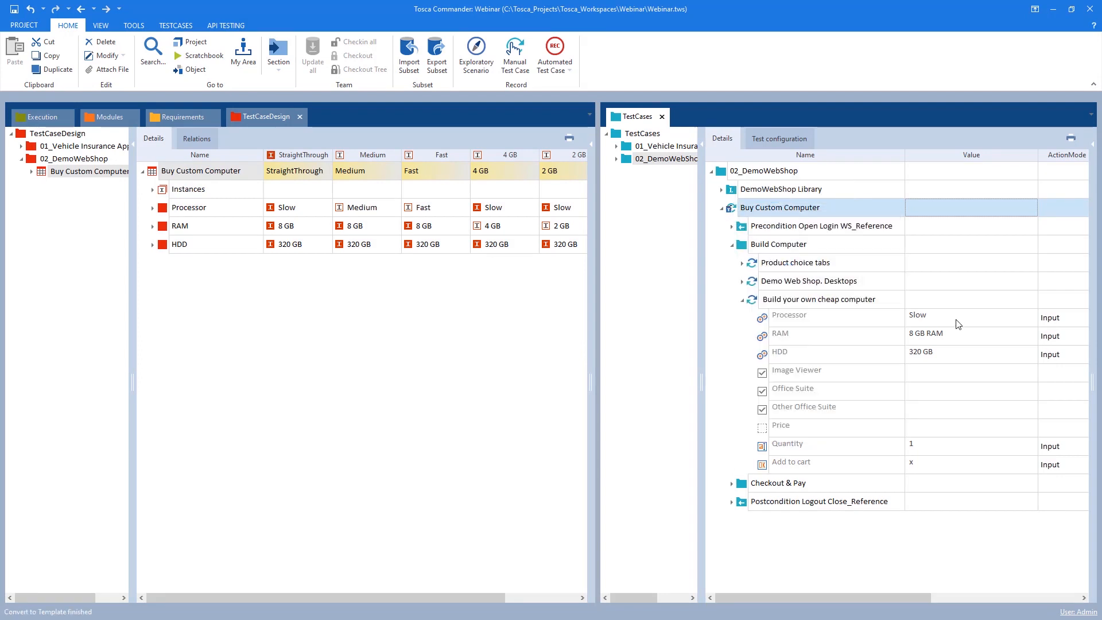
left_click(939, 317)
left_click(941, 318)
key("Delete")
left_click(946, 338)
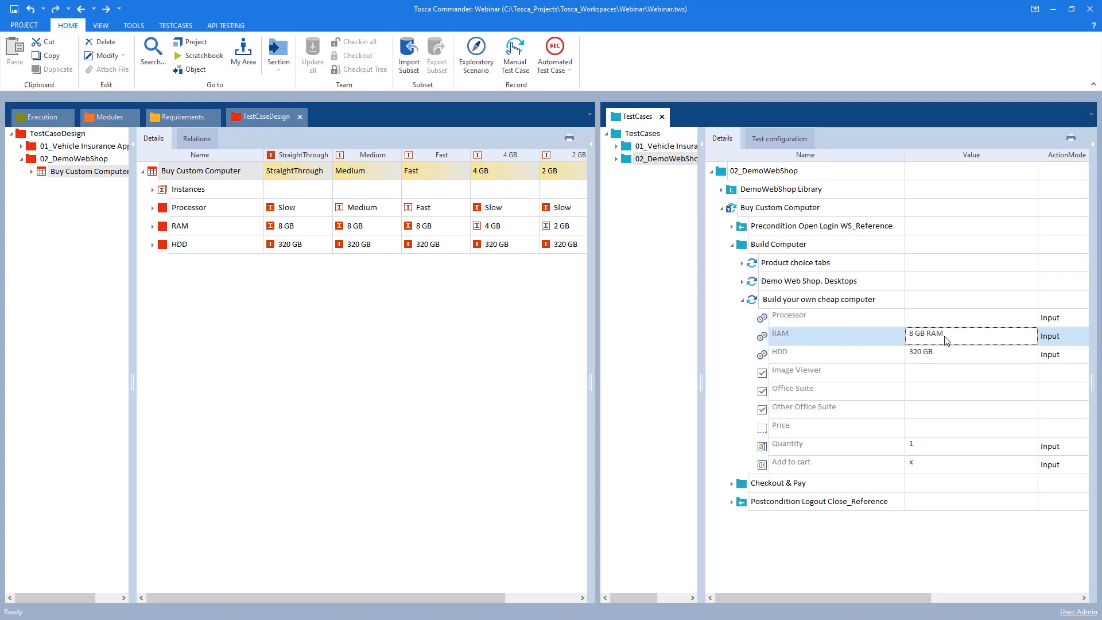
left_click(946, 339)
key("Delete")
left_click(944, 354)
left_click(945, 354)
key("Delete")
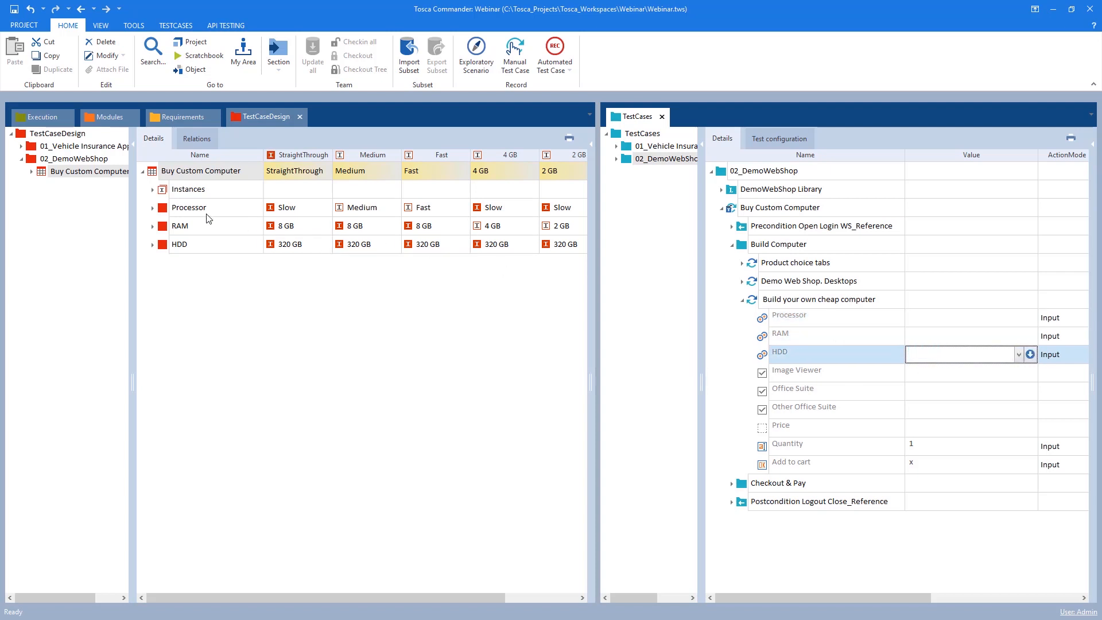
Try to drag the Processor attribute onto the Processor value, then undo the recent changes
left_click_drag(186, 209, 931, 320)
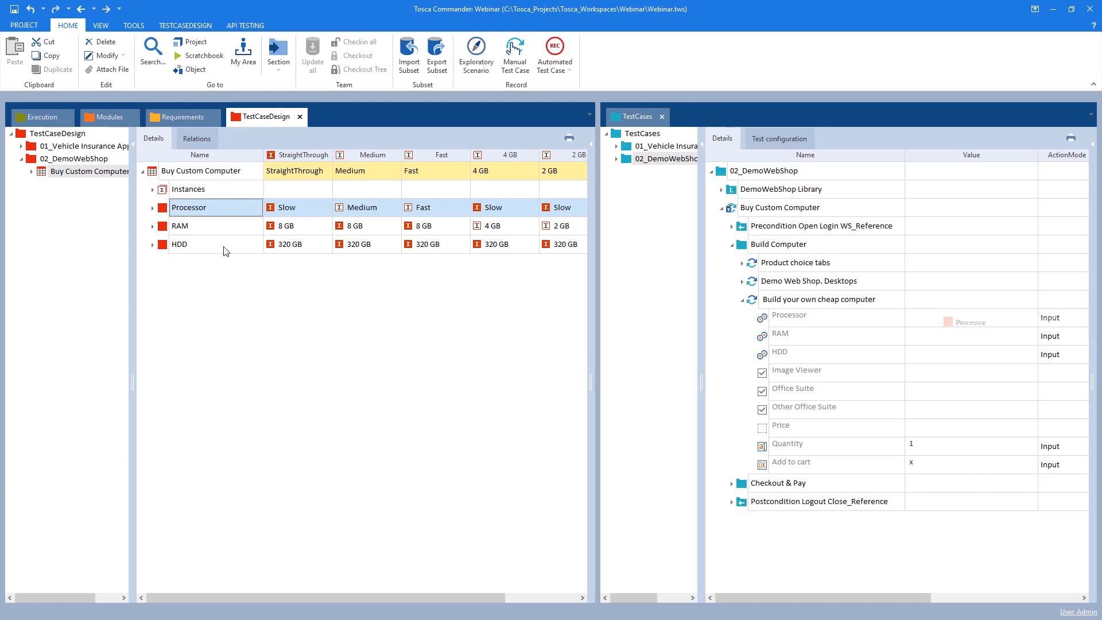
left_click_drag(170, 211, 930, 319)
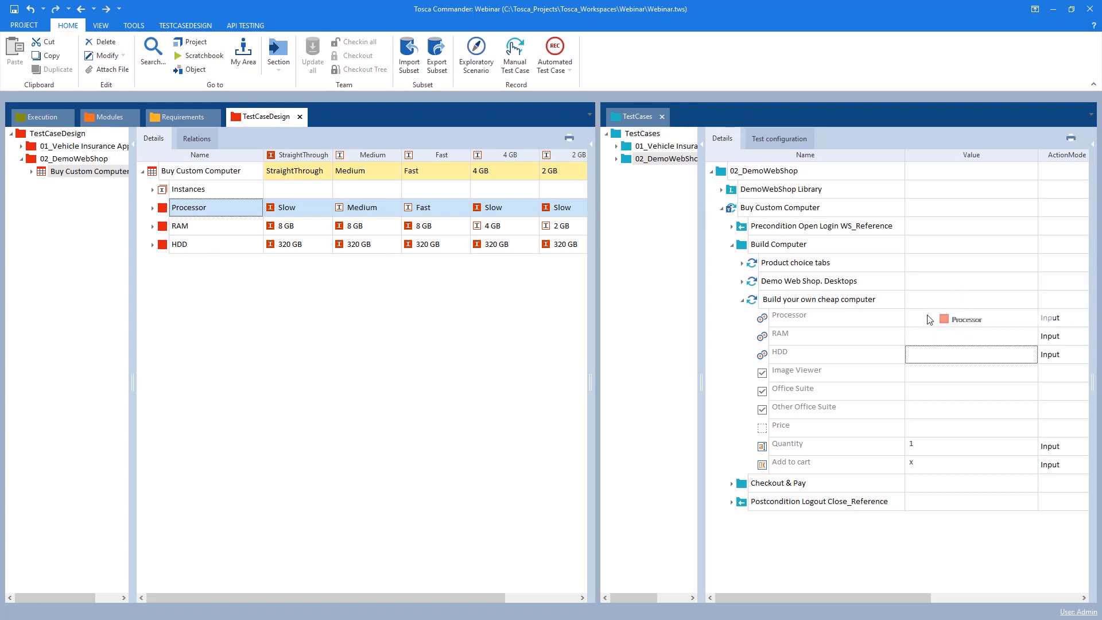
left_click(930, 319)
left_click_drag(161, 209, 927, 322)
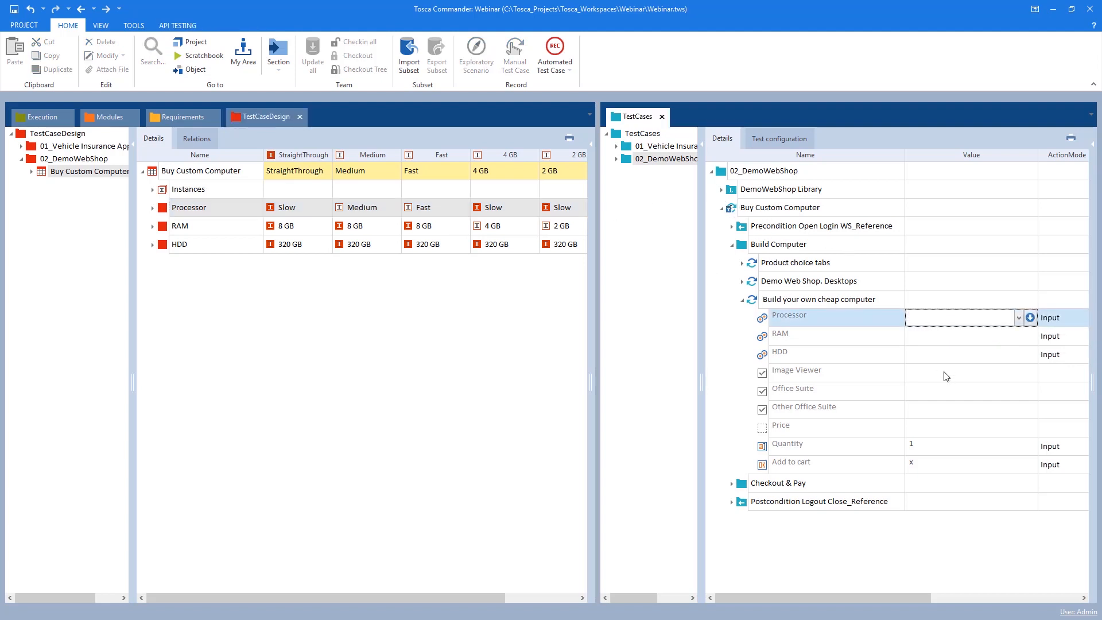
key("Escape")
key("ctrl+z")
key("ctrl+z")
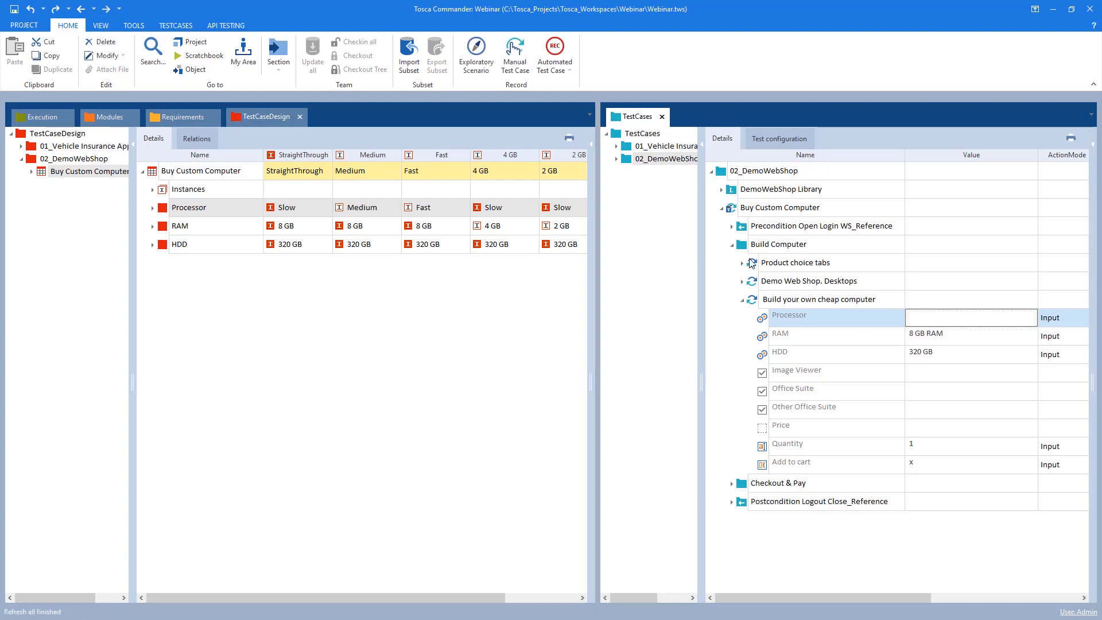
key("ctrl+z")
key("ctrl+z")
Convert the Buy Custom Computer test case to a template and link it to the Buy Custom Computer test sheet
right_click(742, 212)
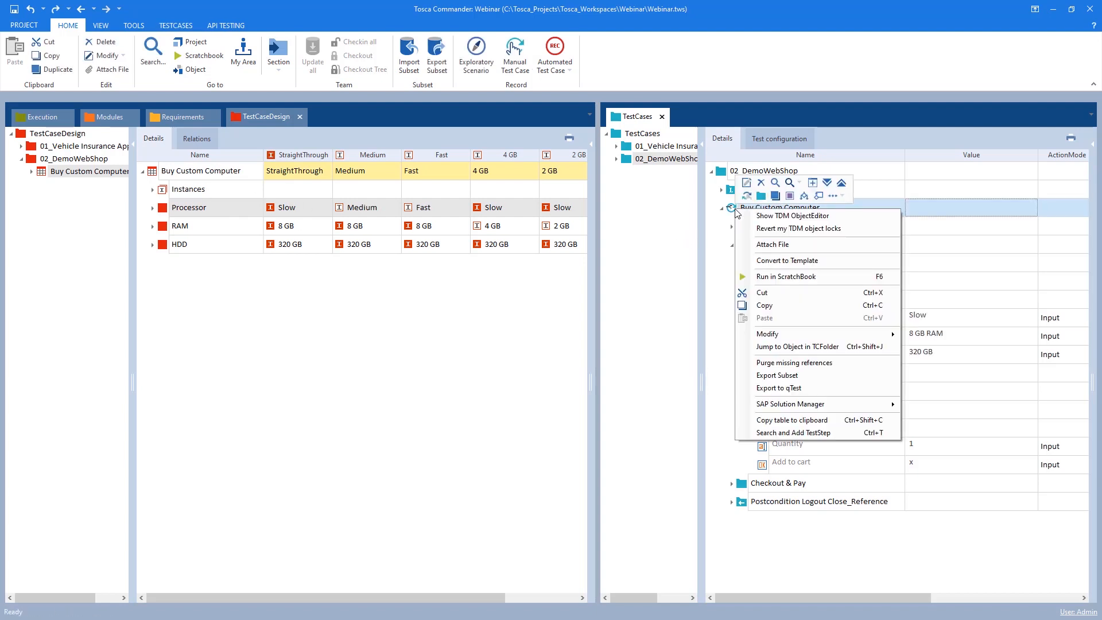
left_click(826, 261)
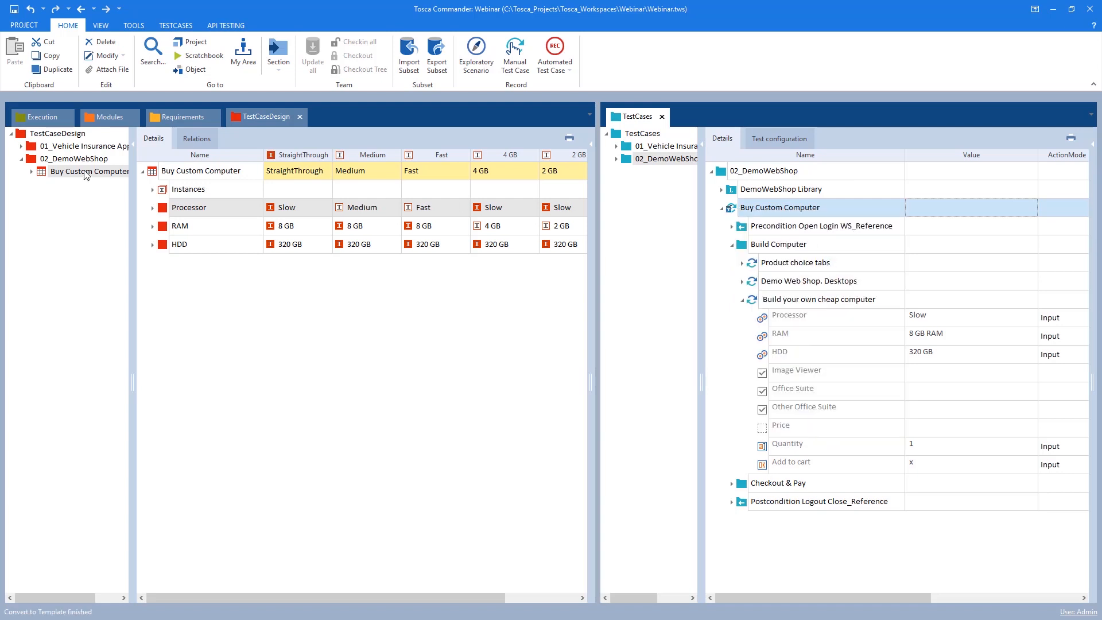
left_click_drag(154, 175, 731, 213)
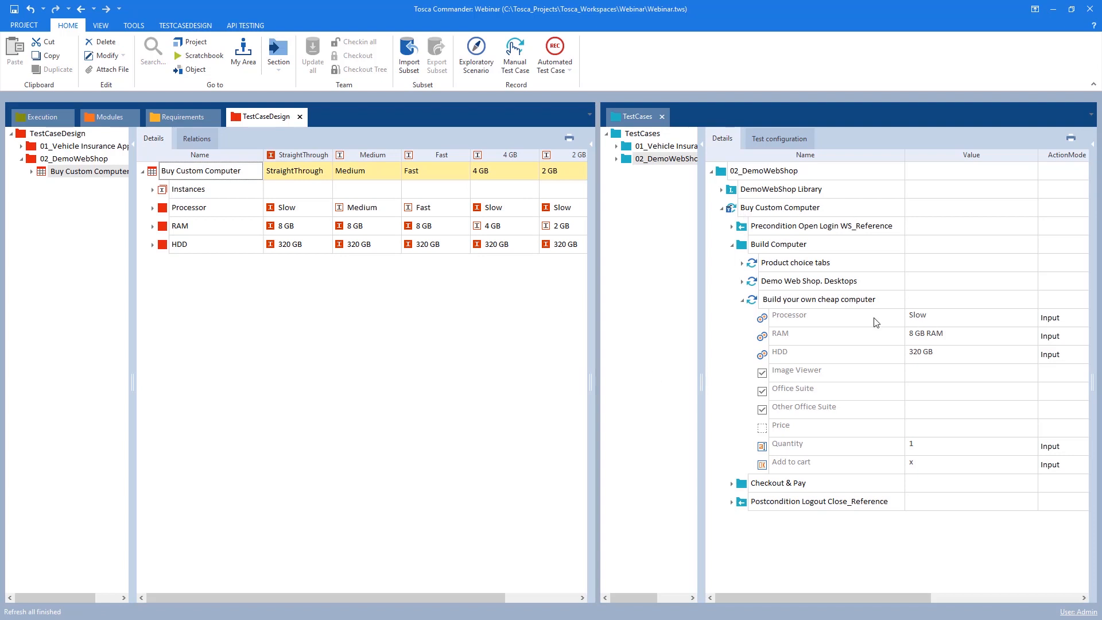
Replace the Processor, RAM and HDD values with references to the matching test sheet attributes
left_click(913, 319)
left_click(934, 319)
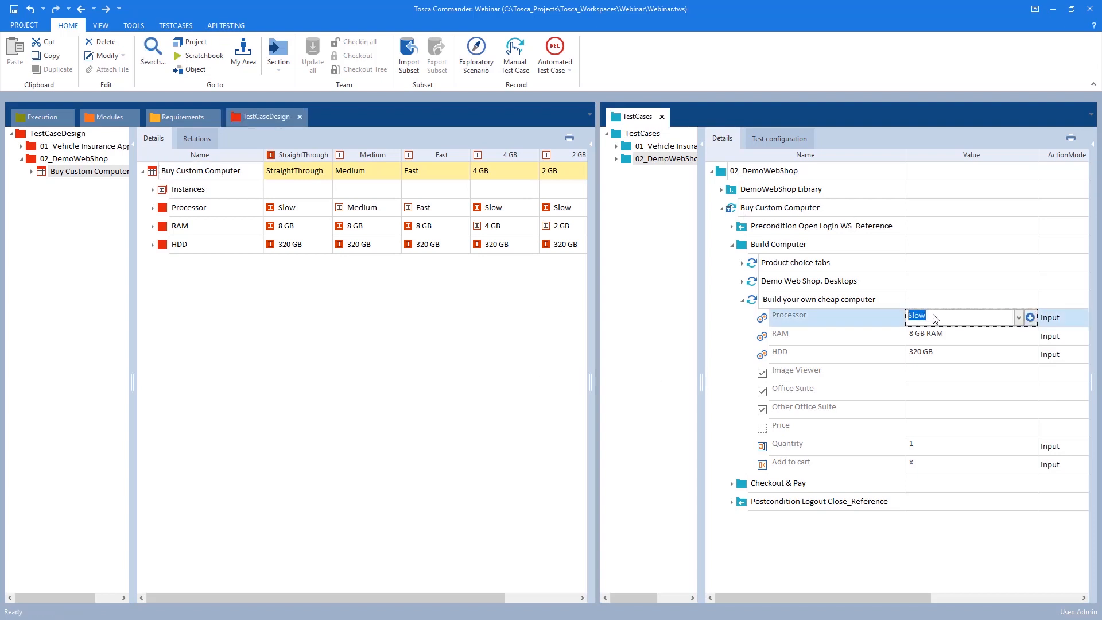
key("Delete")
left_click(946, 337)
key("Delete")
left_click(939, 352)
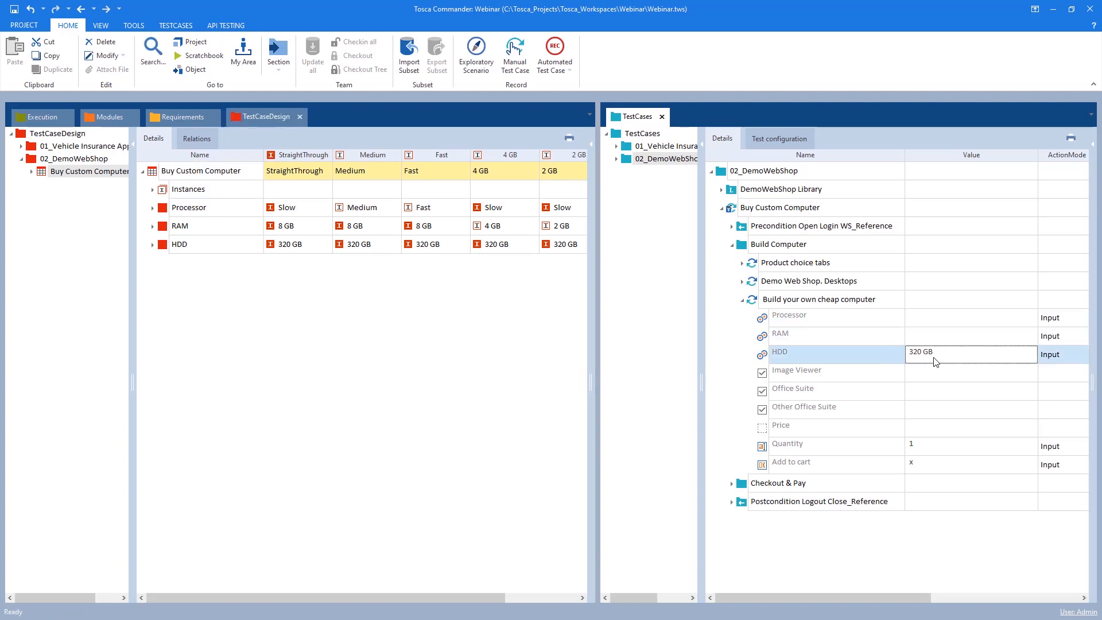
key("Delete")
left_click_drag(163, 211, 935, 318)
left_click(164, 229)
left_click_drag(165, 230, 919, 336)
left_click(175, 247)
left_click_drag(175, 246, 912, 352)
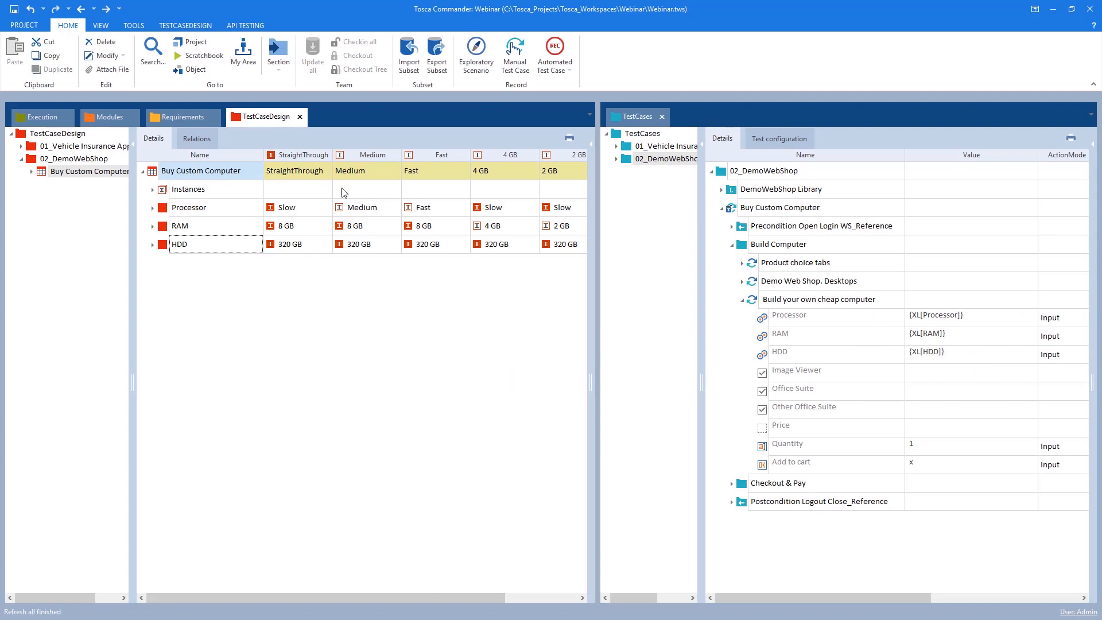
Instantiate the Buy Custom Computer template test case from its test sheet
right_click(732, 210)
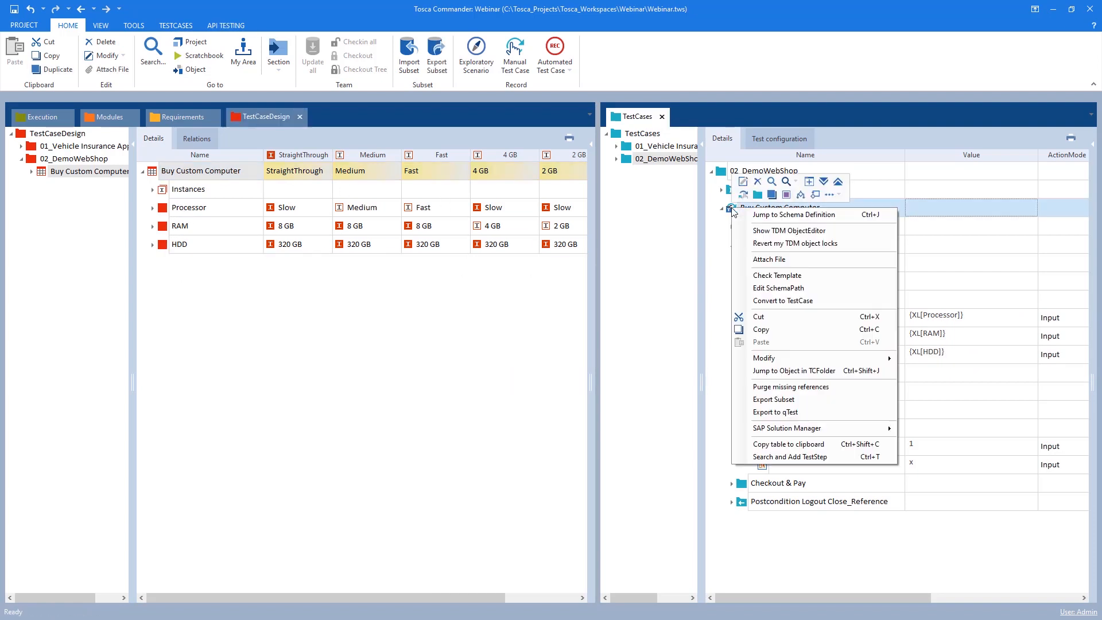
left_click(633, 268)
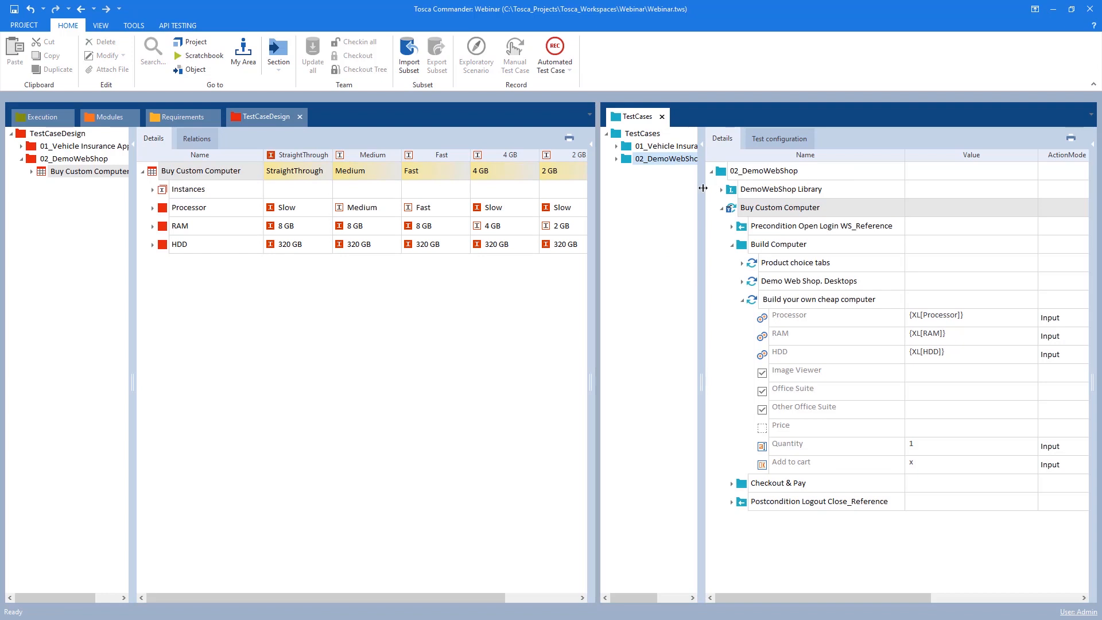
right_click(731, 211)
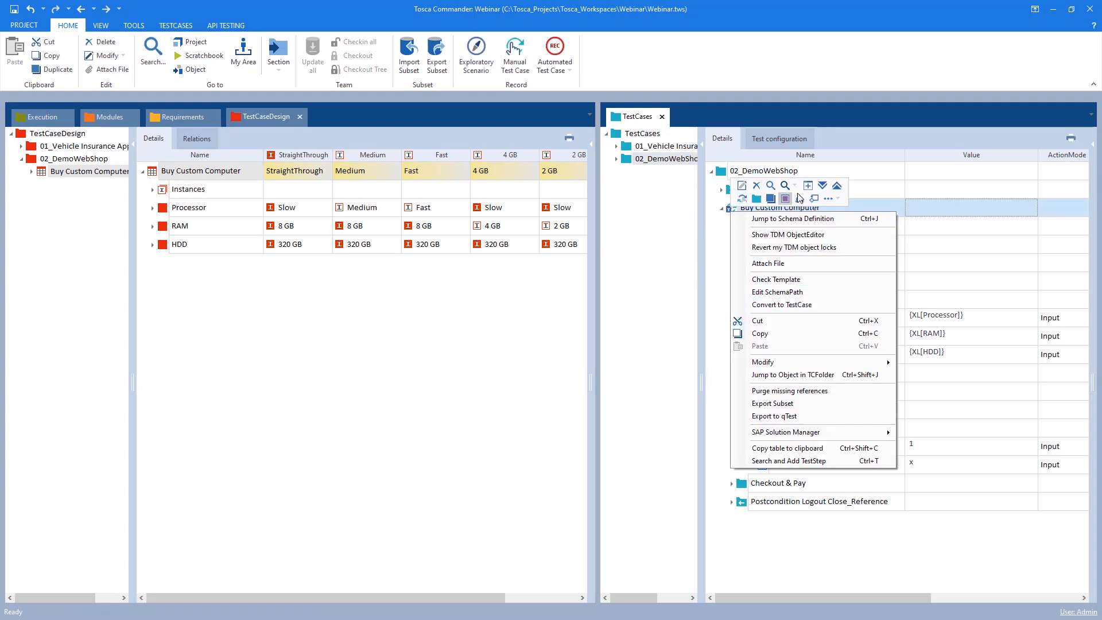
left_click(825, 197)
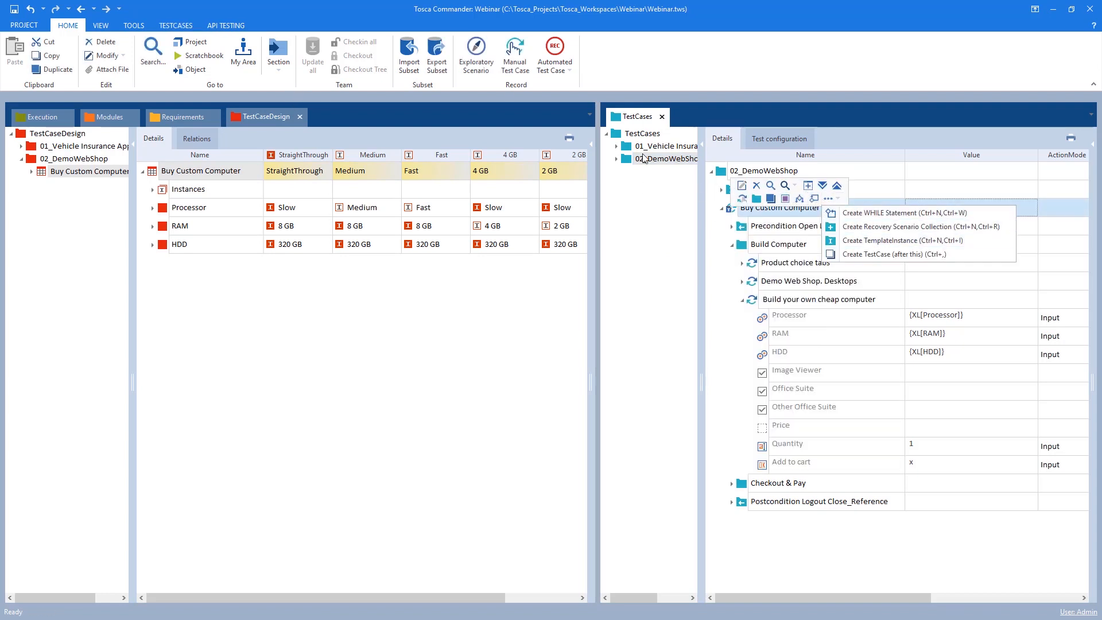
left_click(689, 215)
left_click(742, 205)
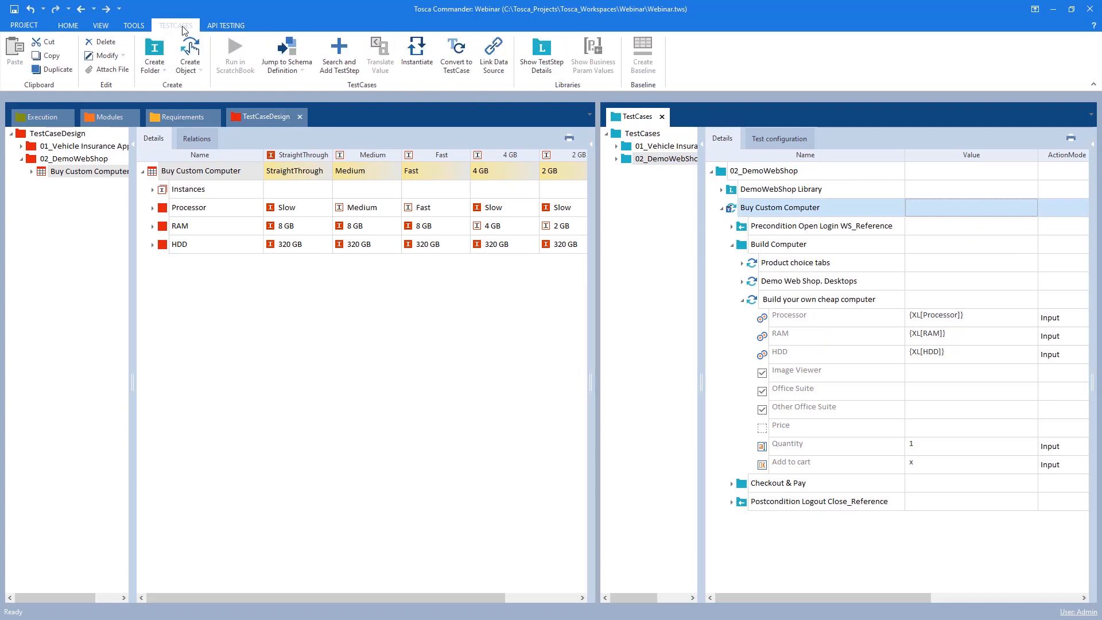
left_click(428, 60)
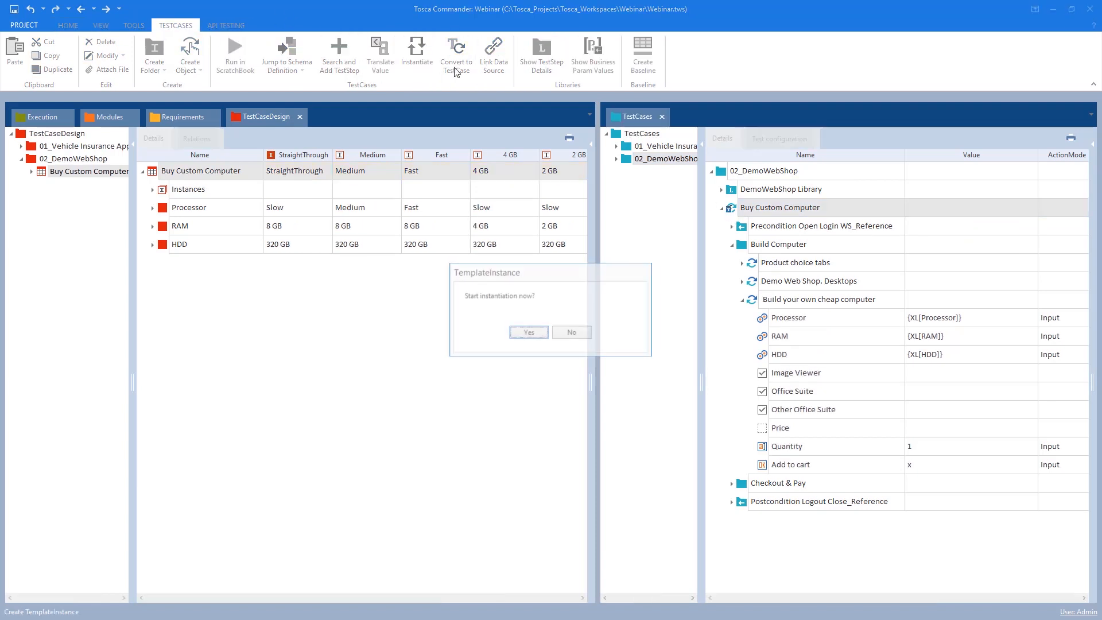
left_click(534, 334)
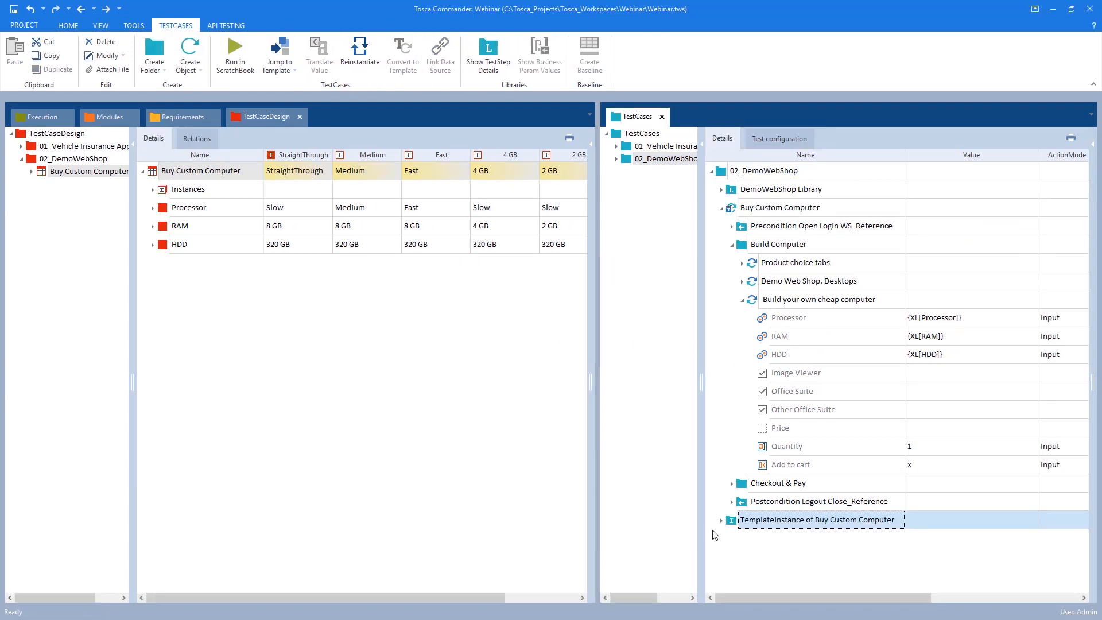
Expand the new template instance to inspect the Processor, RAM and HDD values of the StraightThrough and Medium instances
left_click(722, 520)
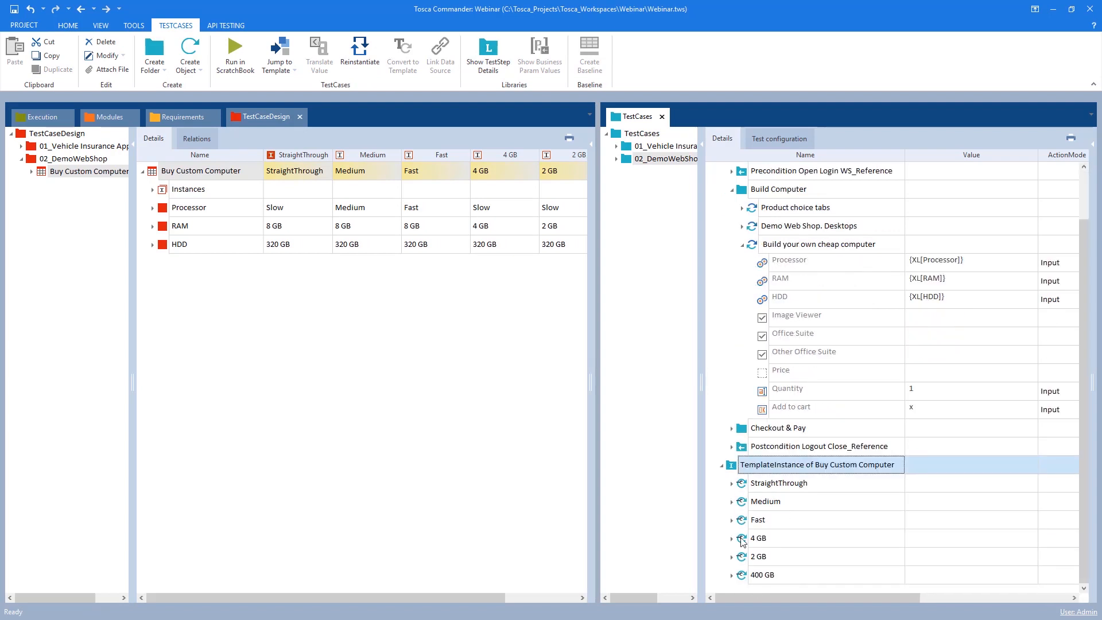
left_click(732, 483)
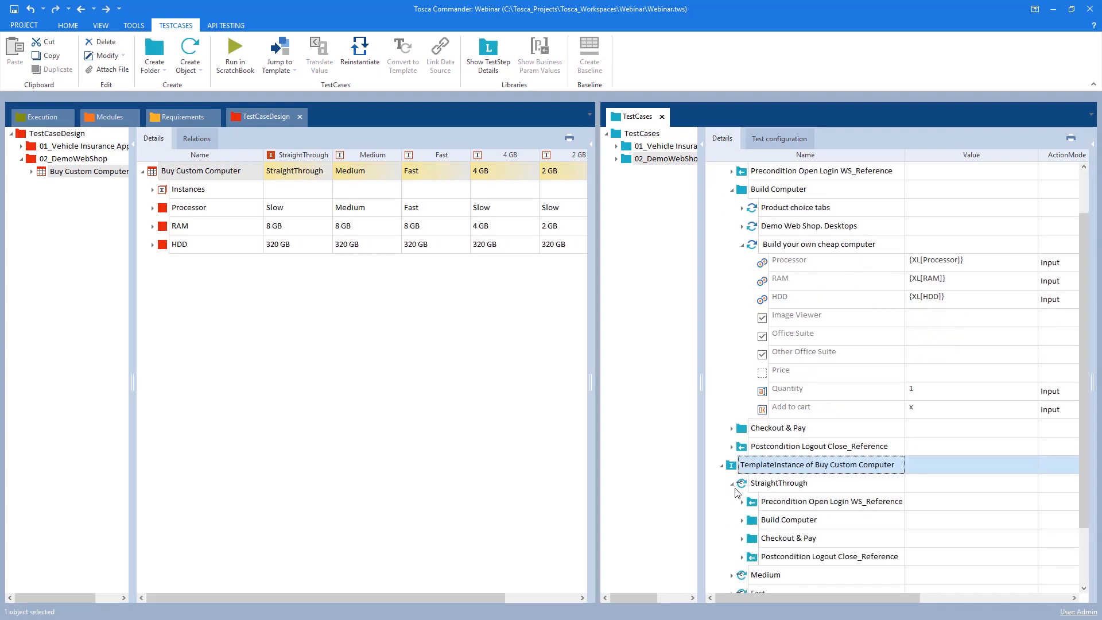
left_click(742, 519)
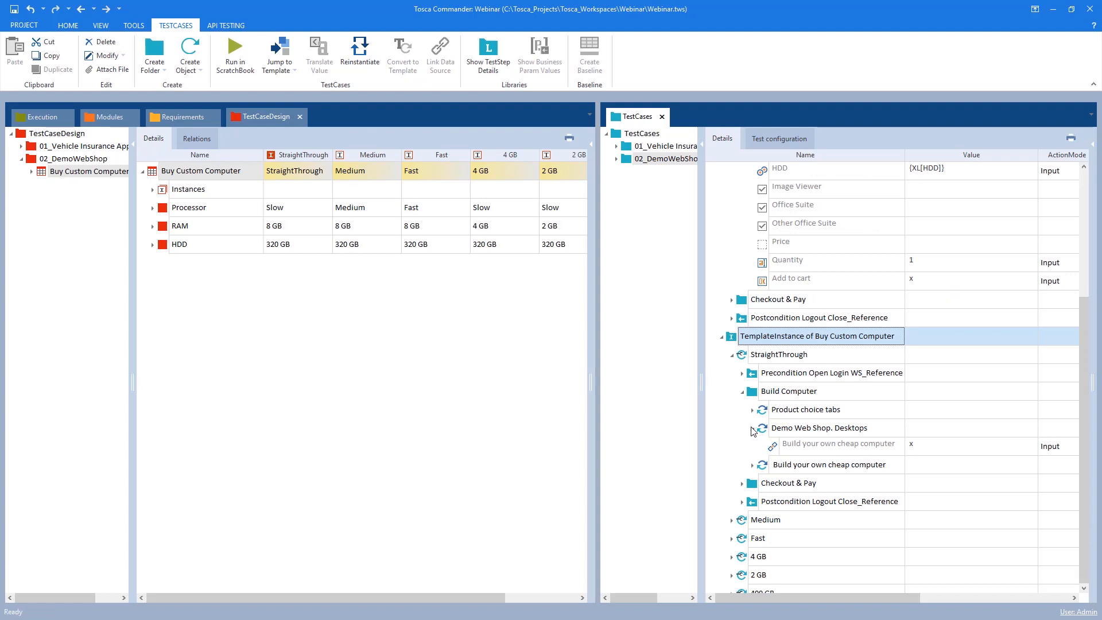
left_click(753, 447)
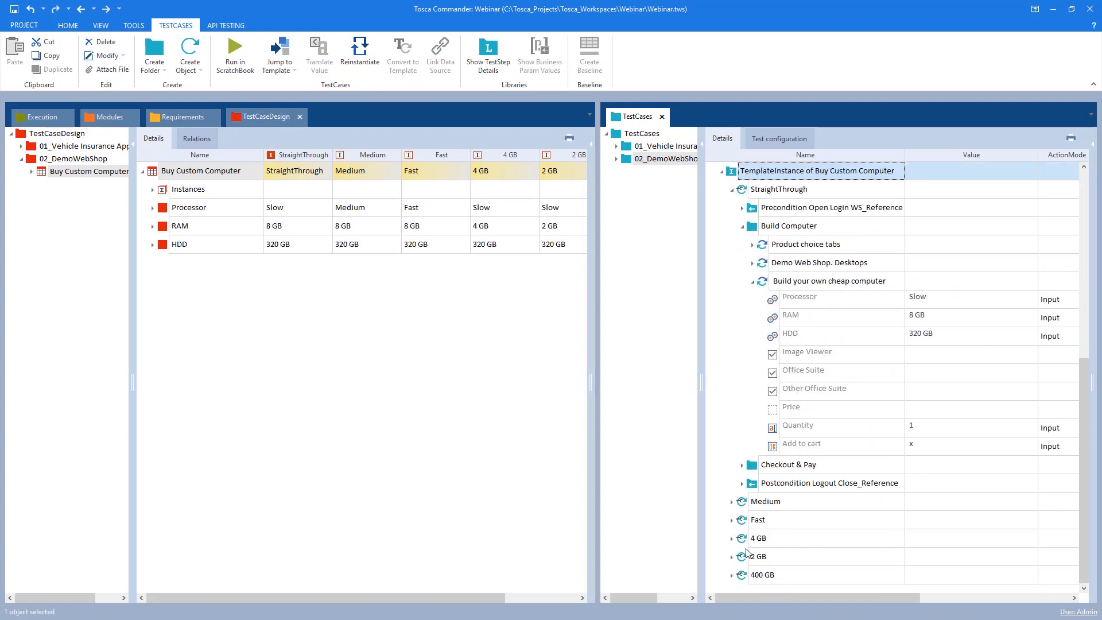
left_click(733, 502)
left_click(742, 538)
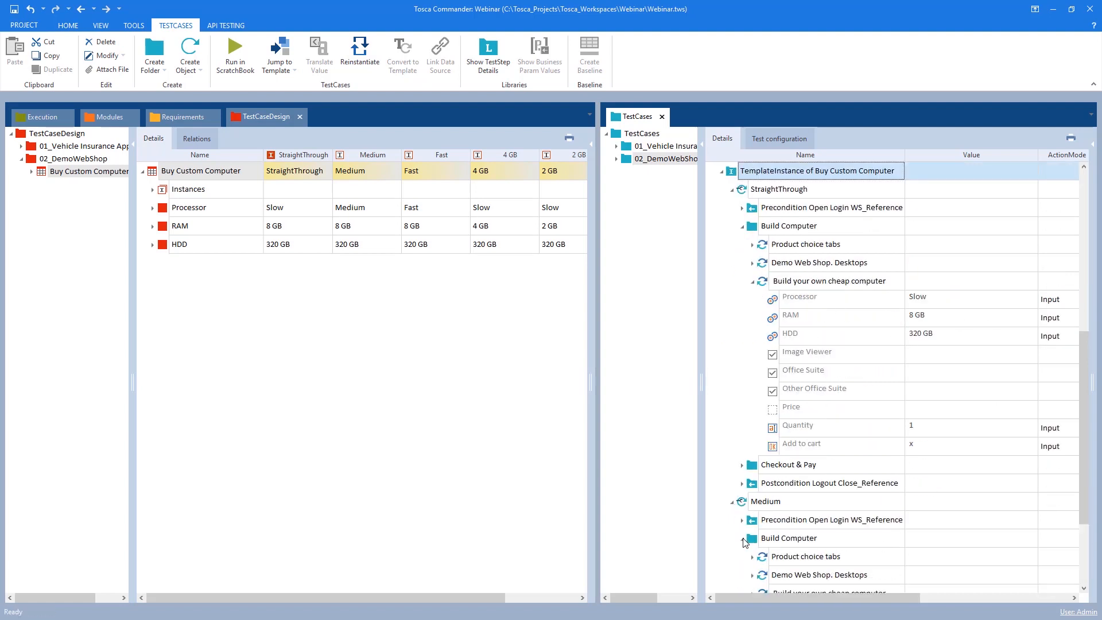
scroll(755, 542, "down", 3)
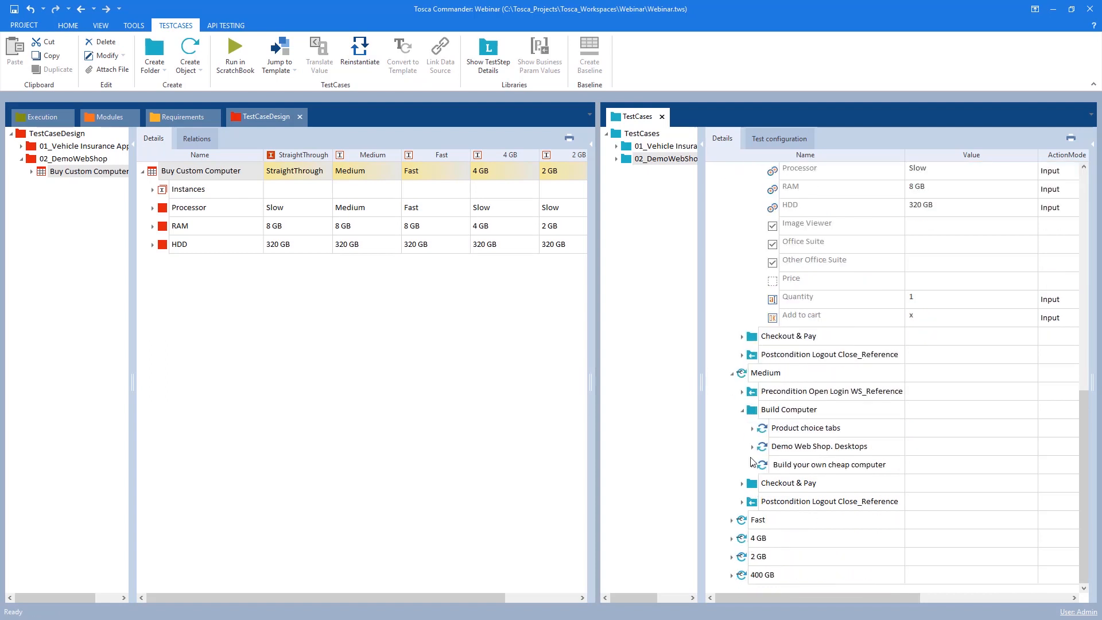
left_click(753, 465)
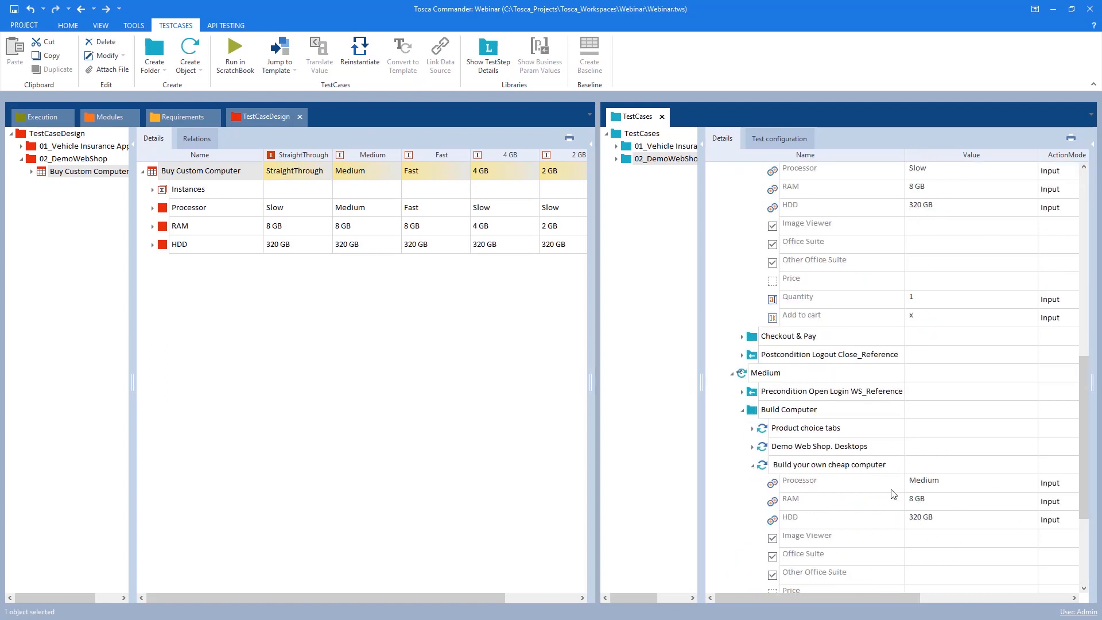
scroll(771, 449, "up", 4)
scroll(771, 449, "up", 1)
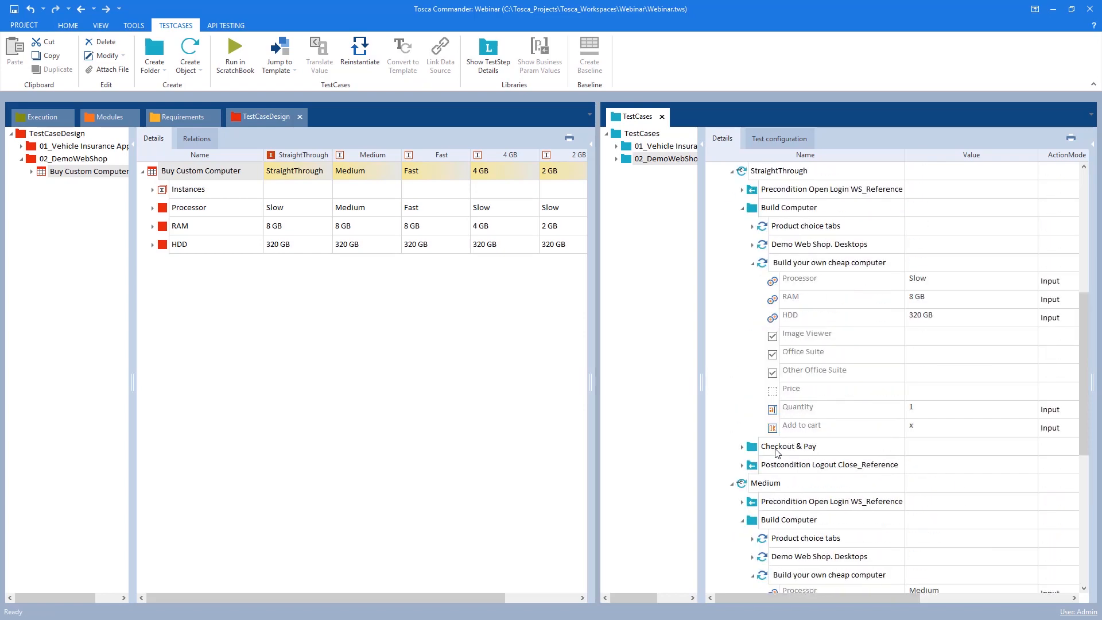
left_click(743, 319)
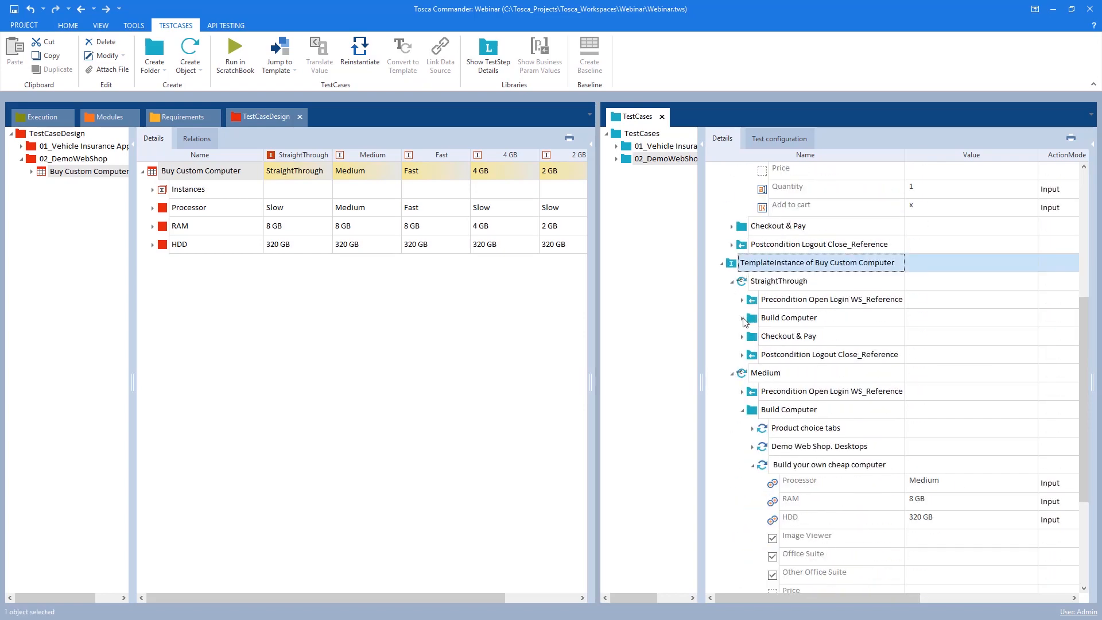
left_click(732, 373)
left_click(732, 410)
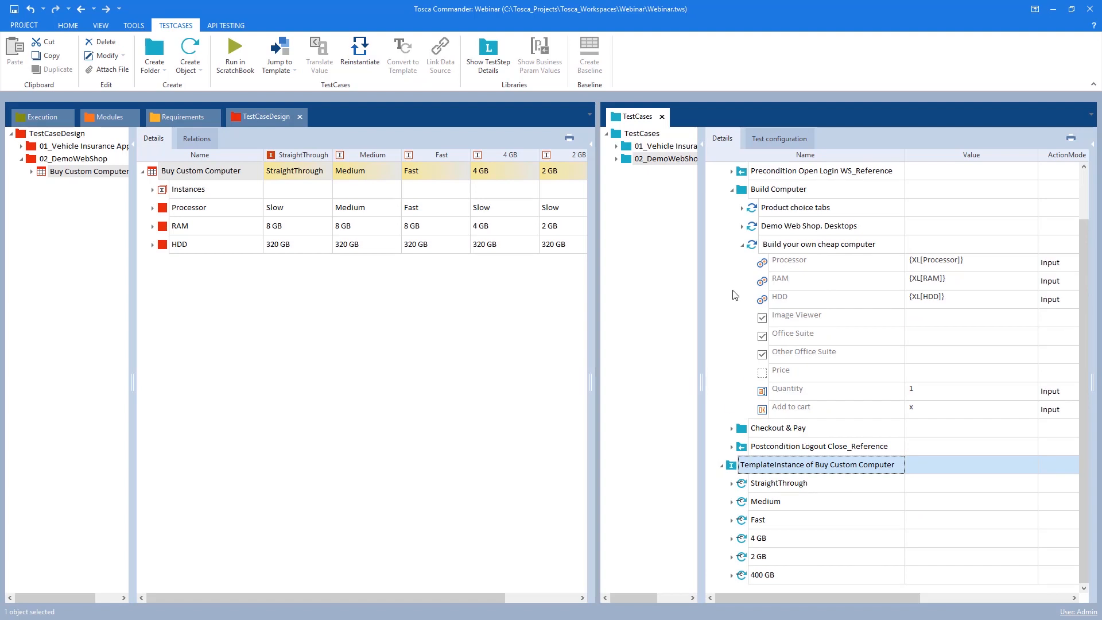
left_click(743, 245)
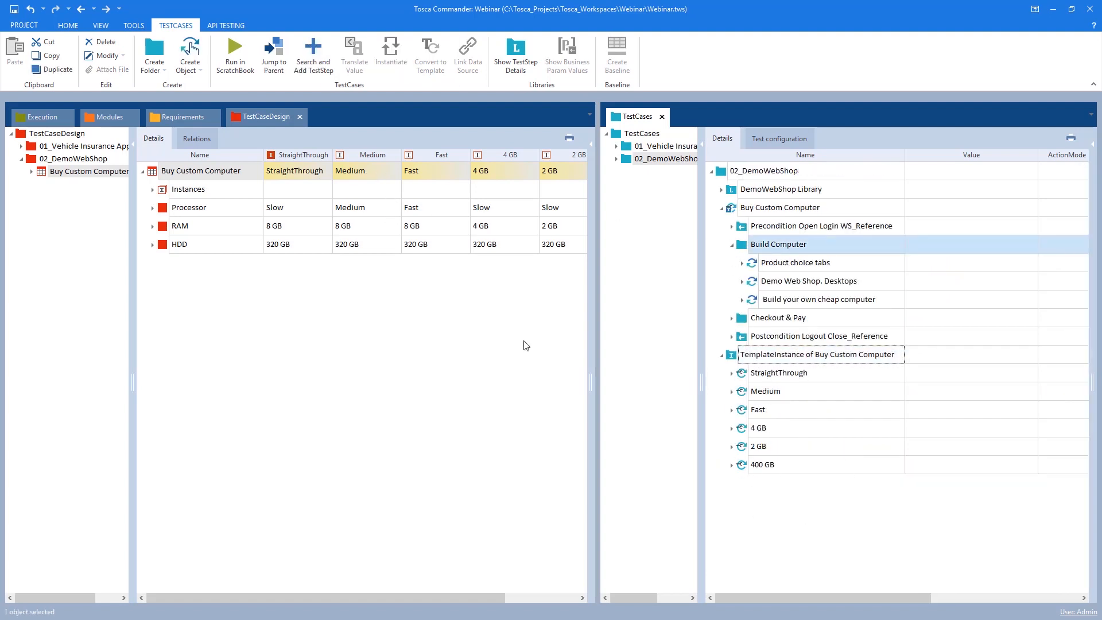
Rename the Medium instance in the test sheet to Medium 8 320
left_click(152, 189)
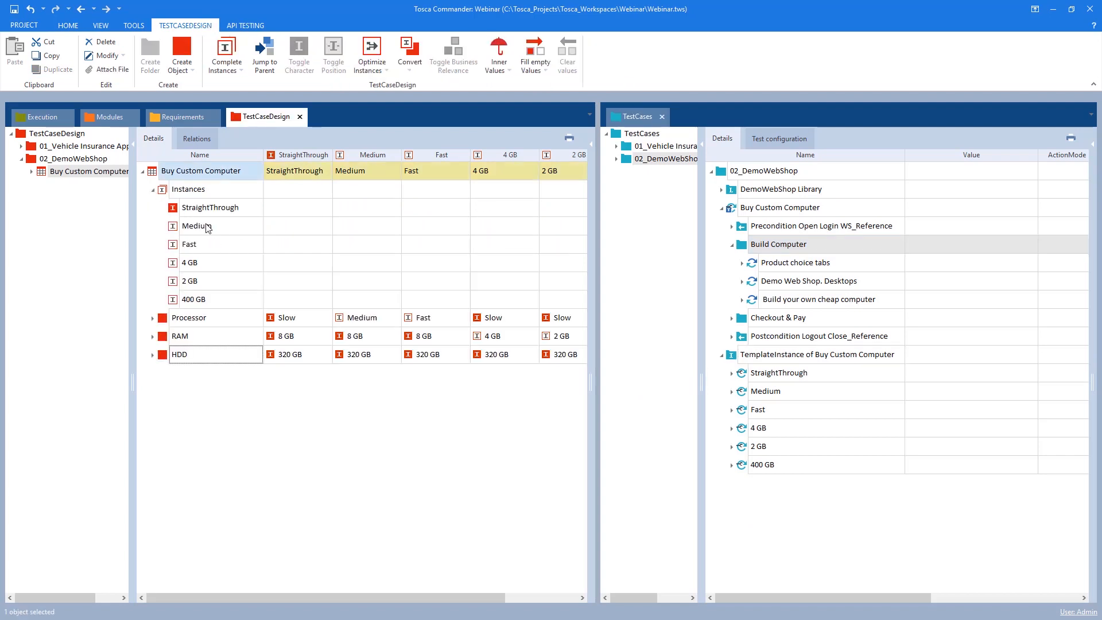
left_click(210, 257)
left_click(225, 242)
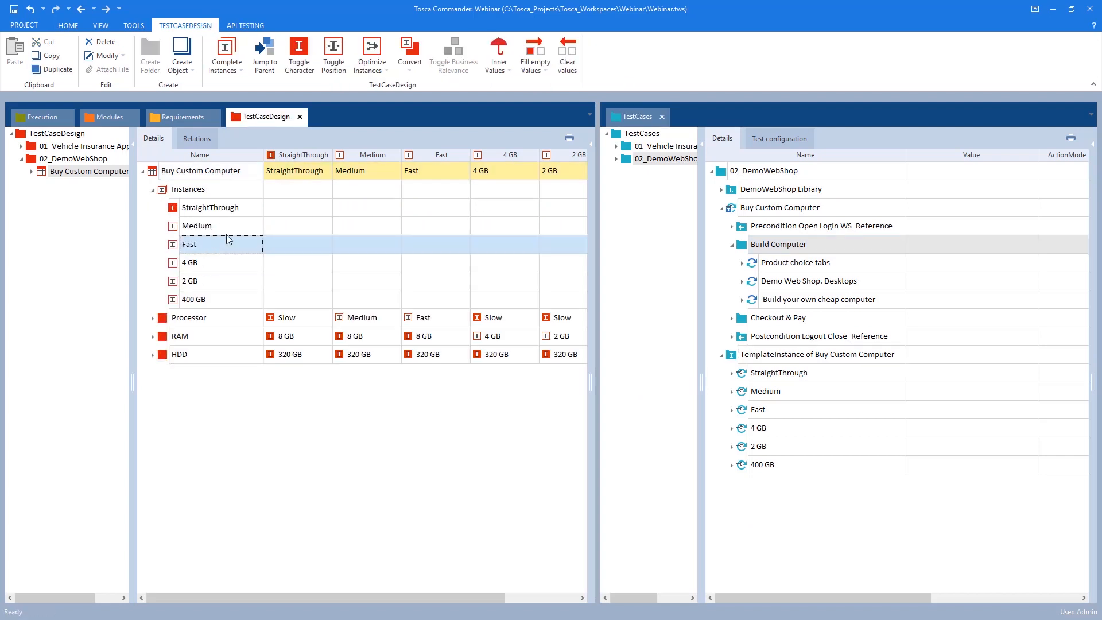
left_click(223, 225)
left_click(232, 225)
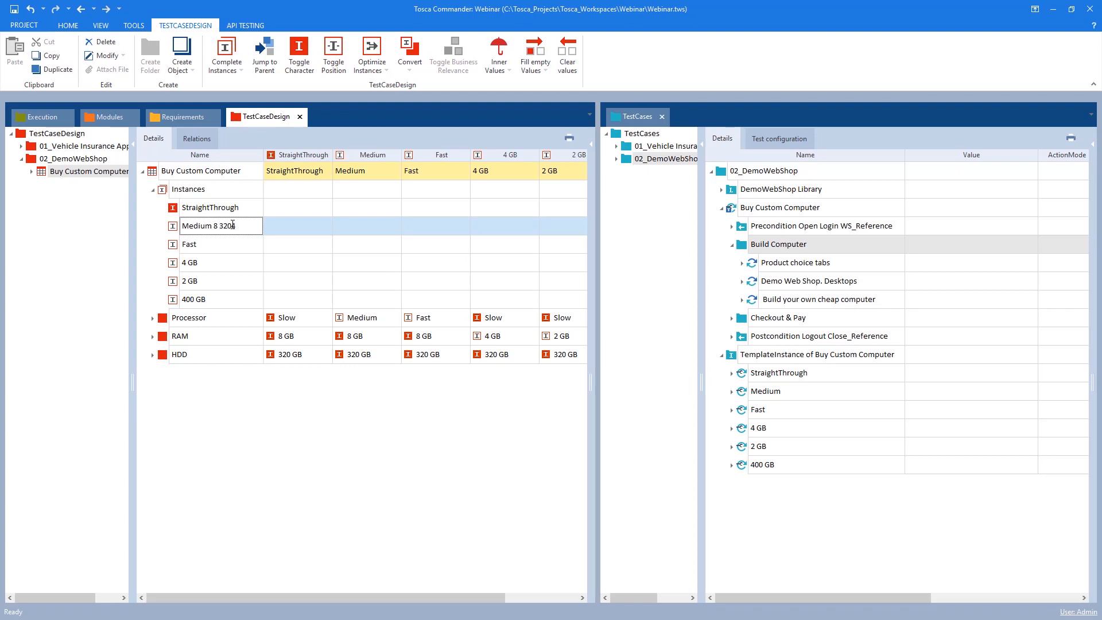
key("Return")
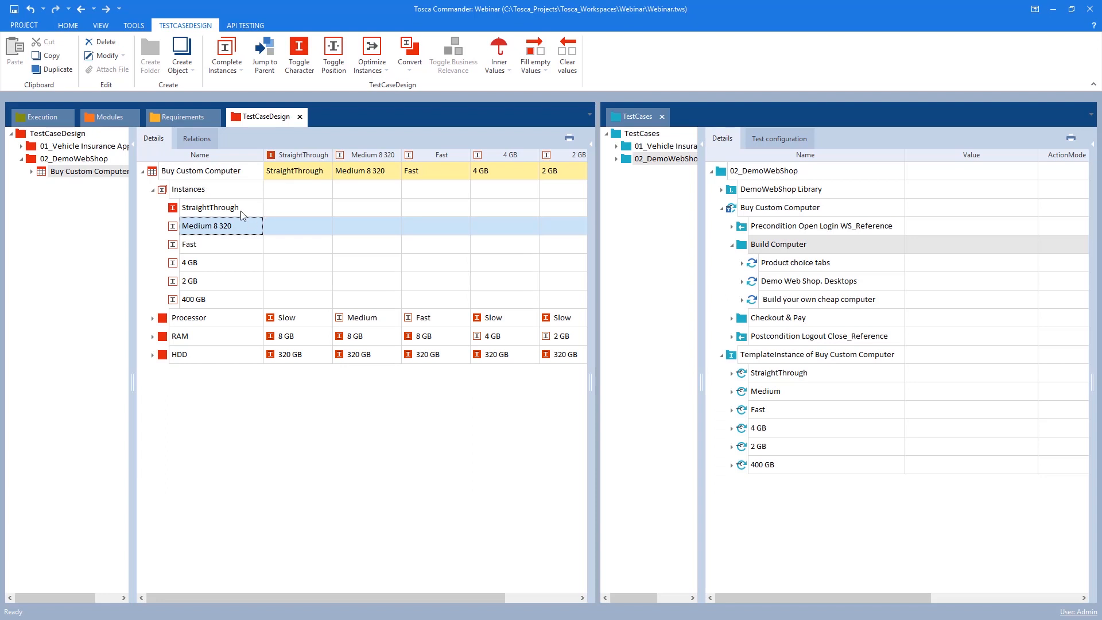
Reinstantiate the TemplateInstance of Buy Custom Computer
left_click(248, 226)
left_click_drag(248, 227, 184, 219)
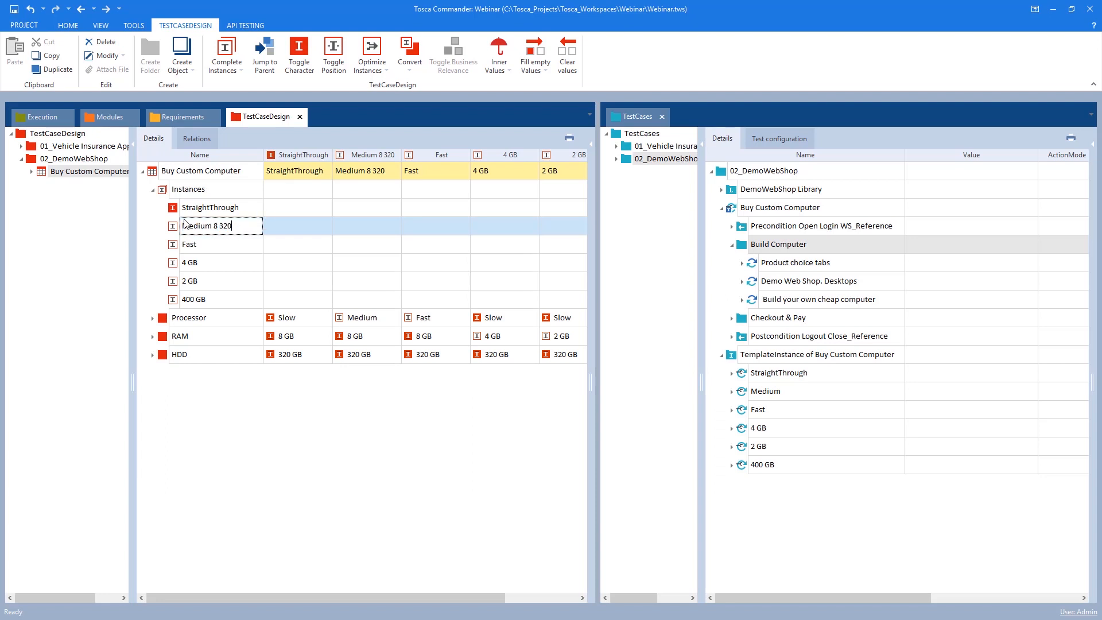
left_click(174, 228)
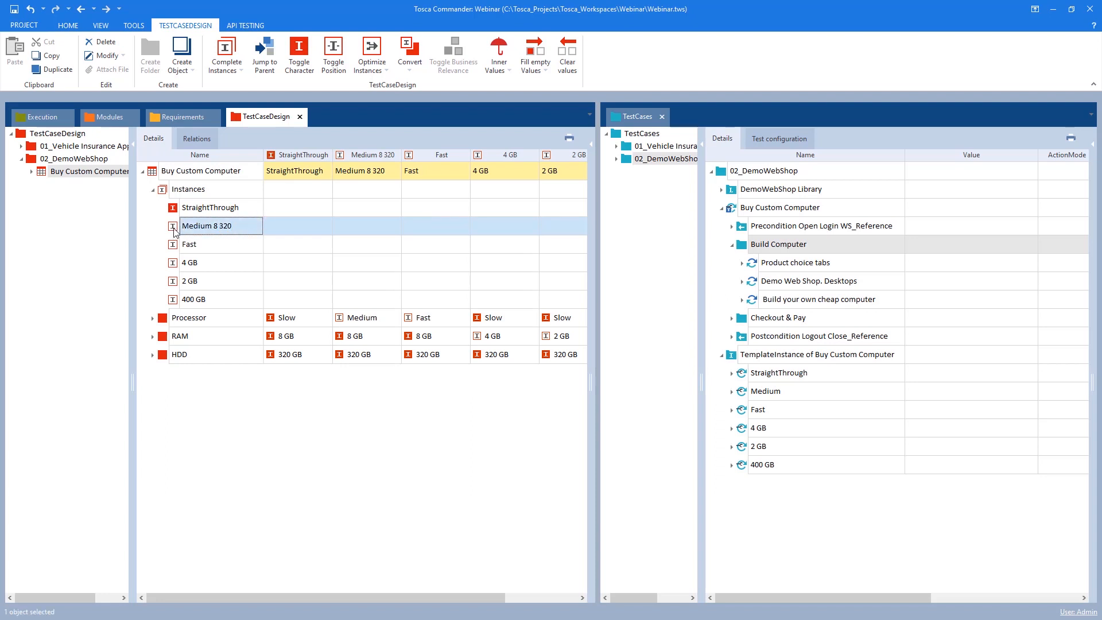
right_click(750, 357)
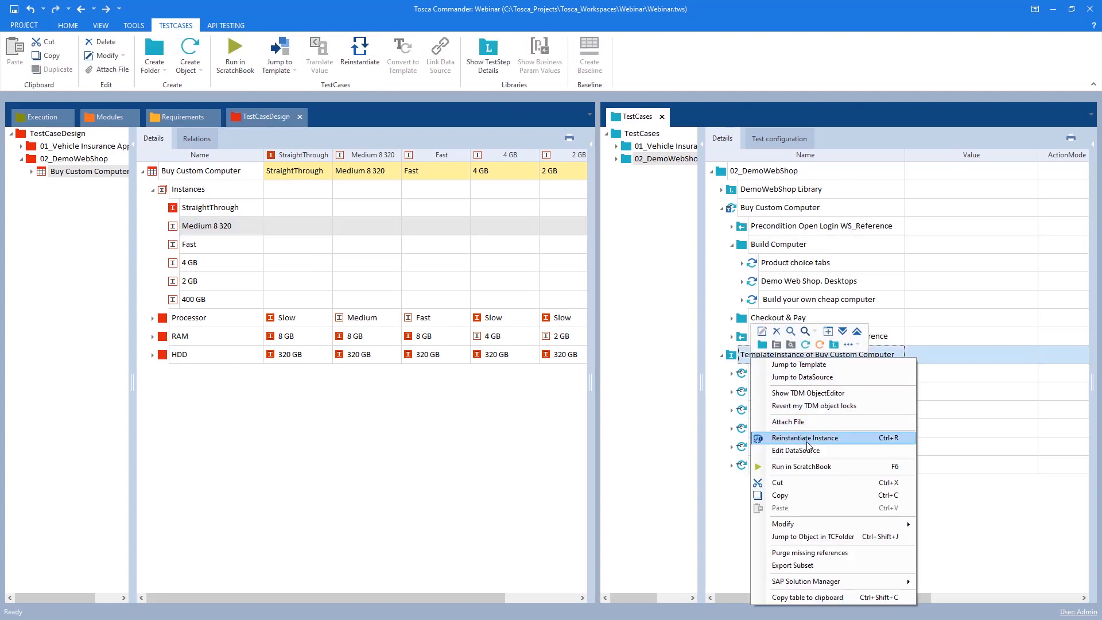
left_click(843, 439)
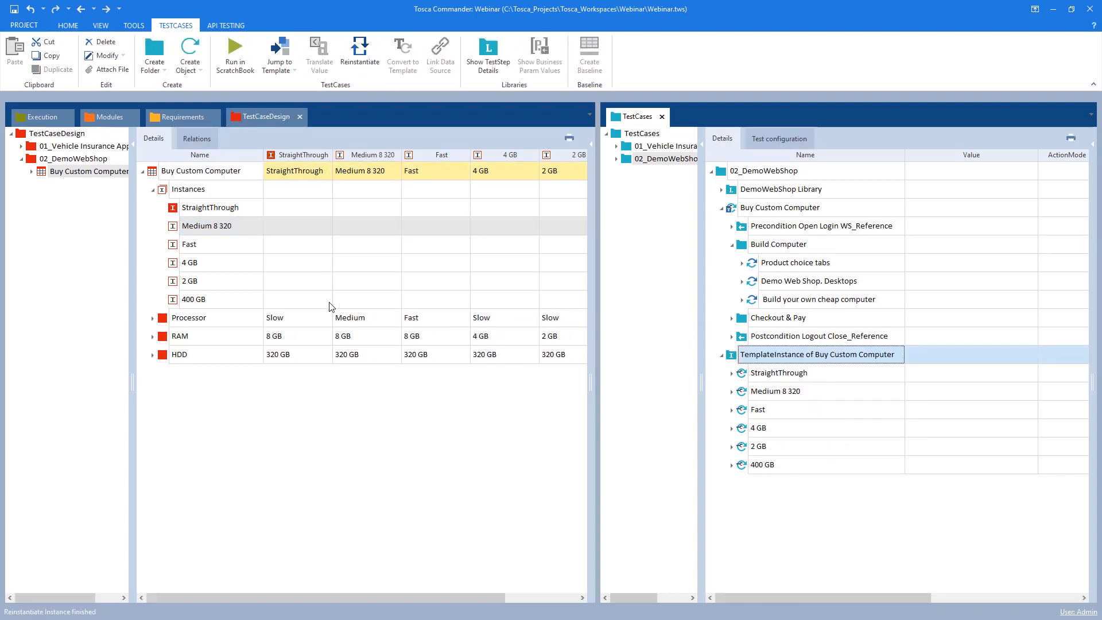
Widen the test case pane and inspect the StraightThrough instance's Build Computer folder
left_click(153, 190)
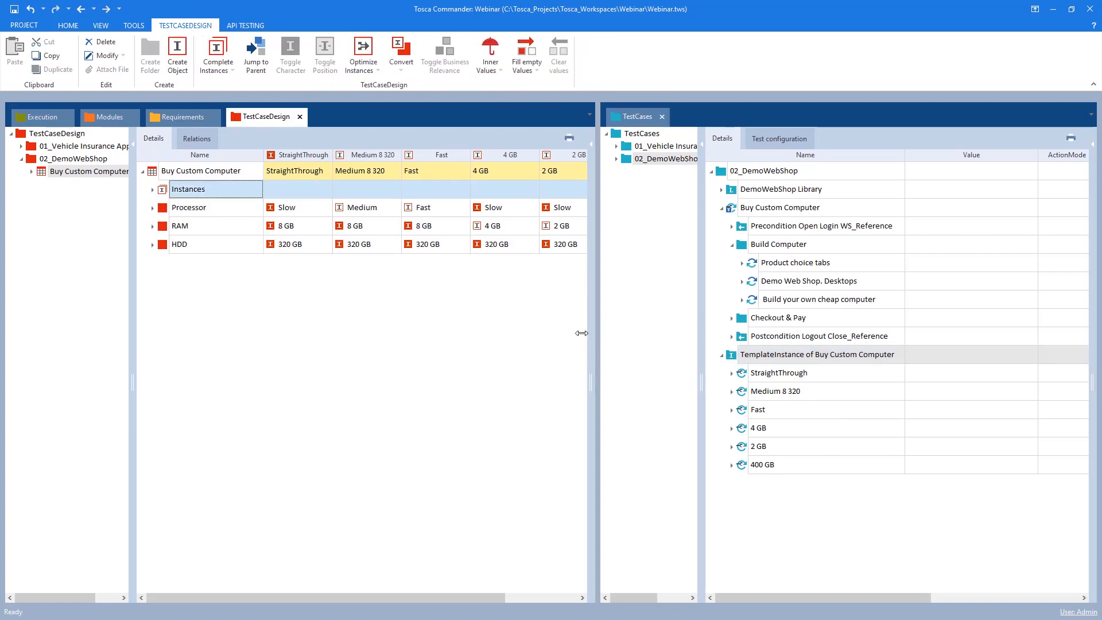
left_click_drag(596, 333, 506, 328)
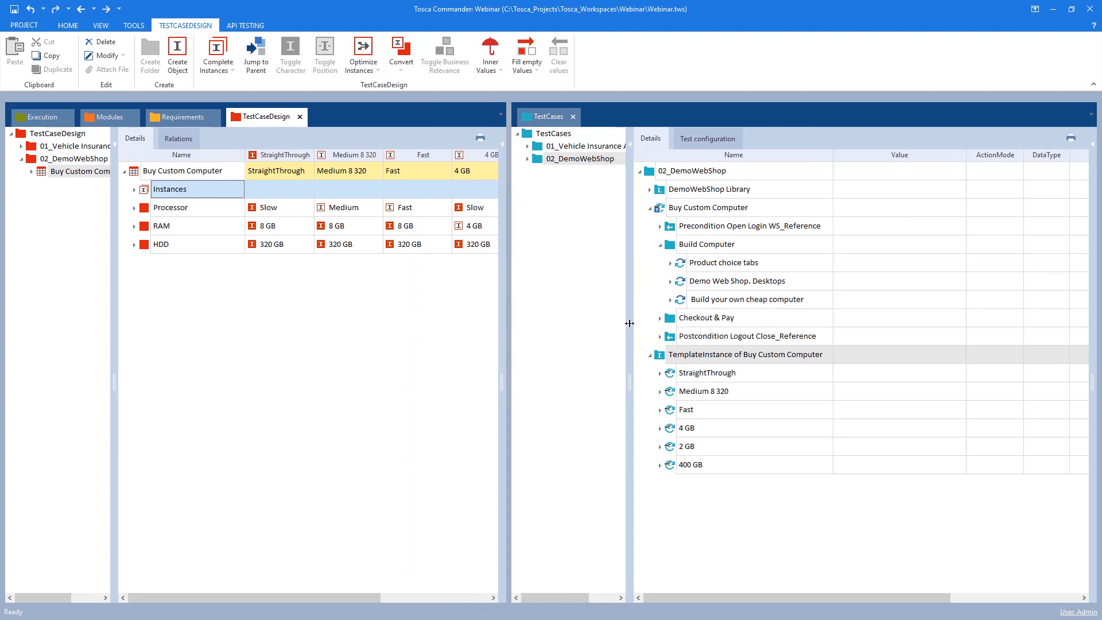
mouse_move(630, 323)
left_mouse_down()
mouse_move(602, 325)
mouse_move(614, 326)
left_mouse_up()
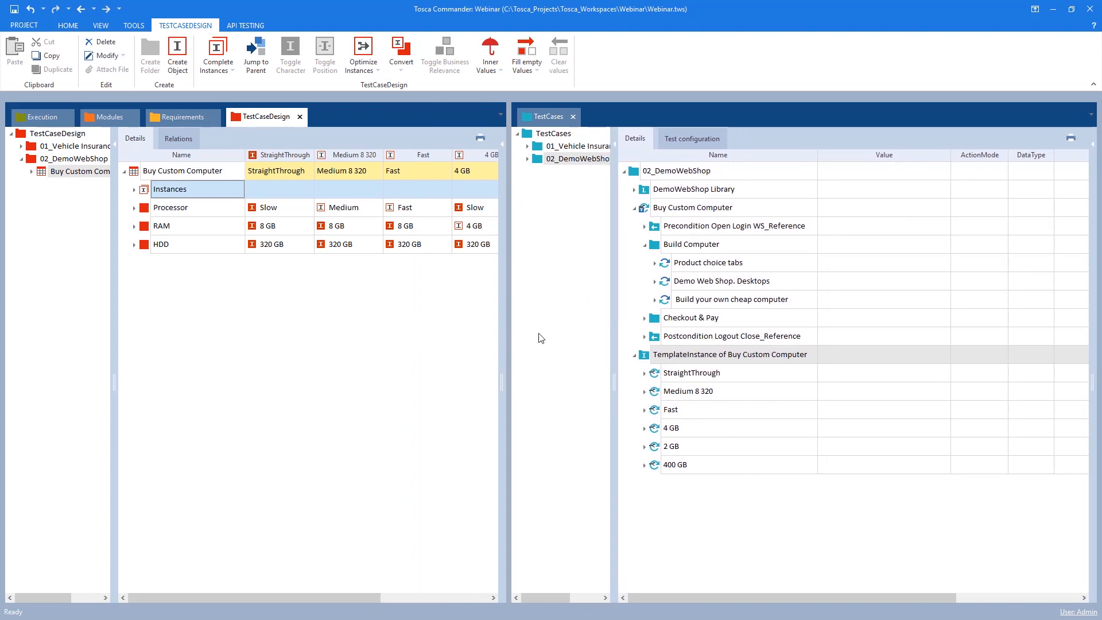
left_click(644, 374)
left_click(654, 410)
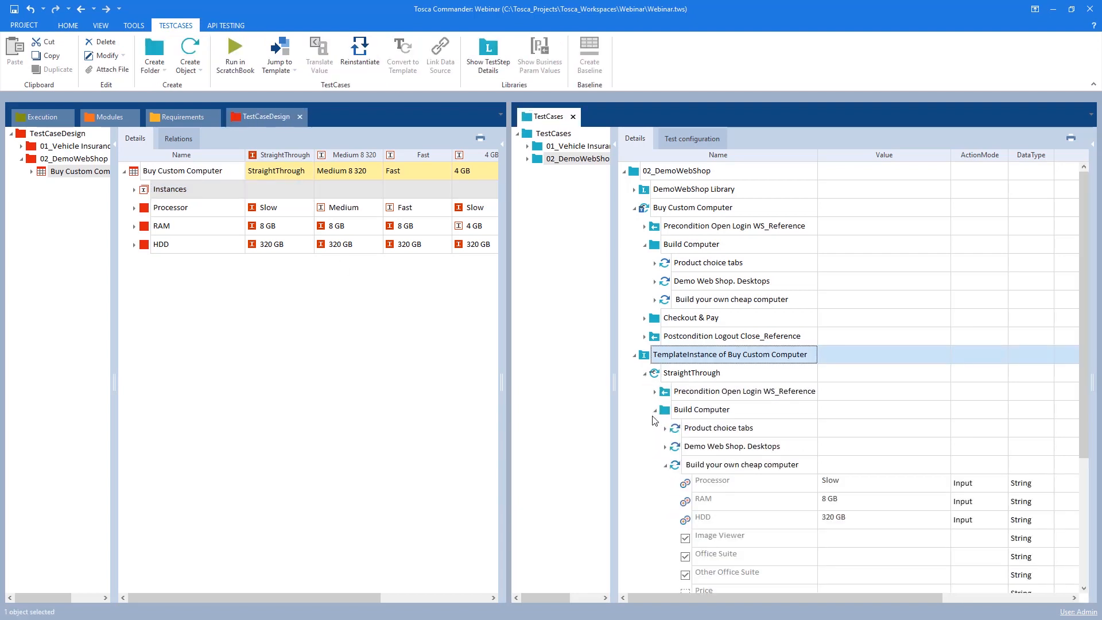
left_click(655, 410)
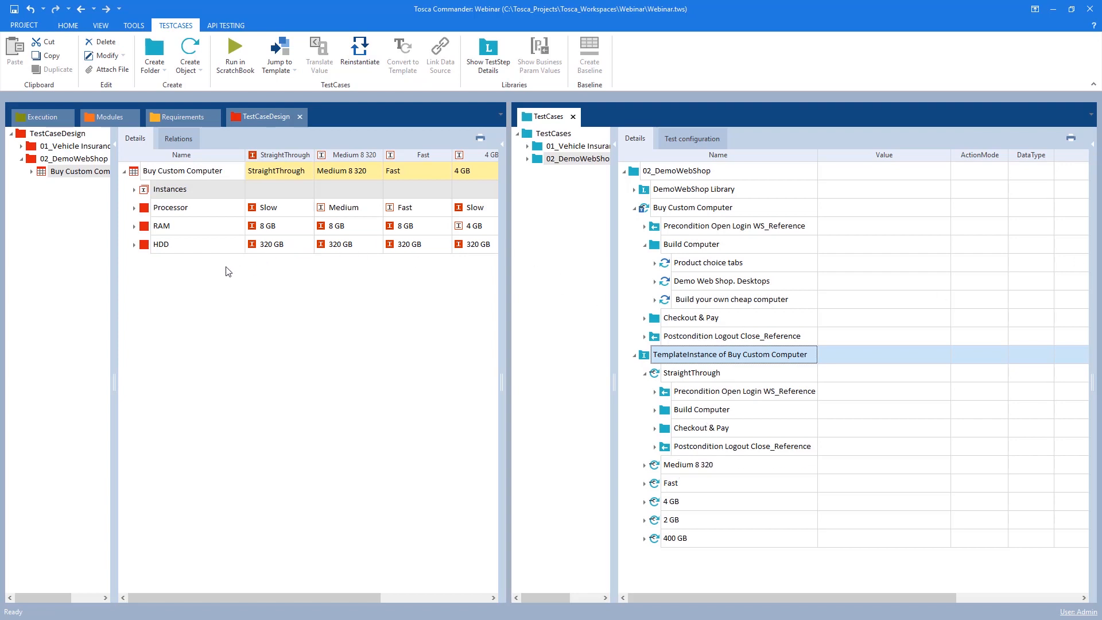
Add a new attribute named Software option to the Buy Custom Computer test sheet, checking the shop's software choices
right_click(162, 171)
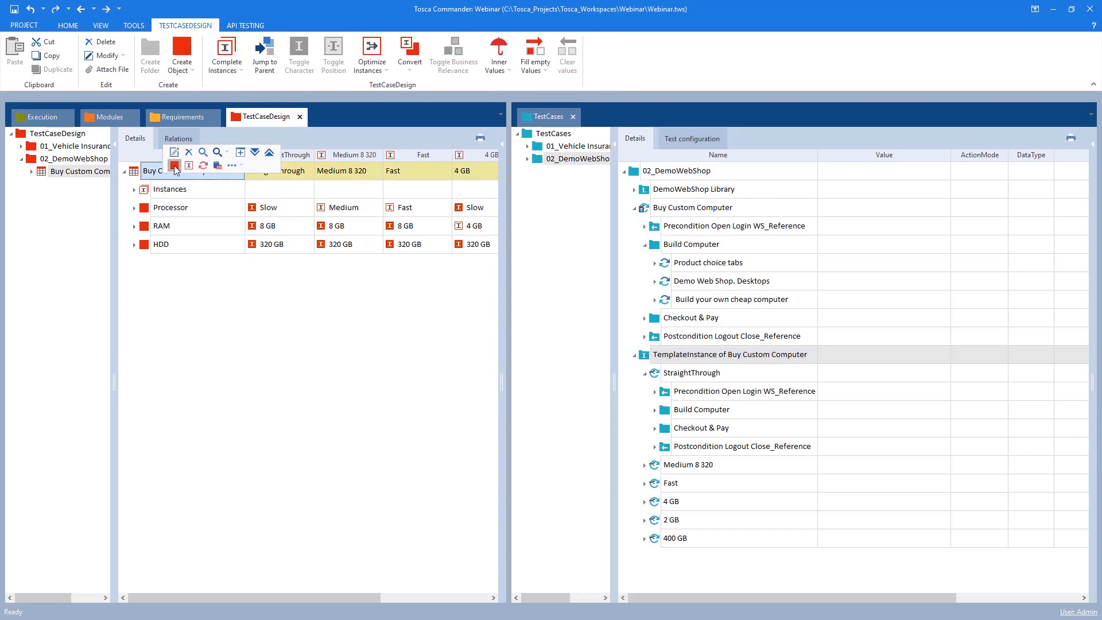
left_click(174, 165)
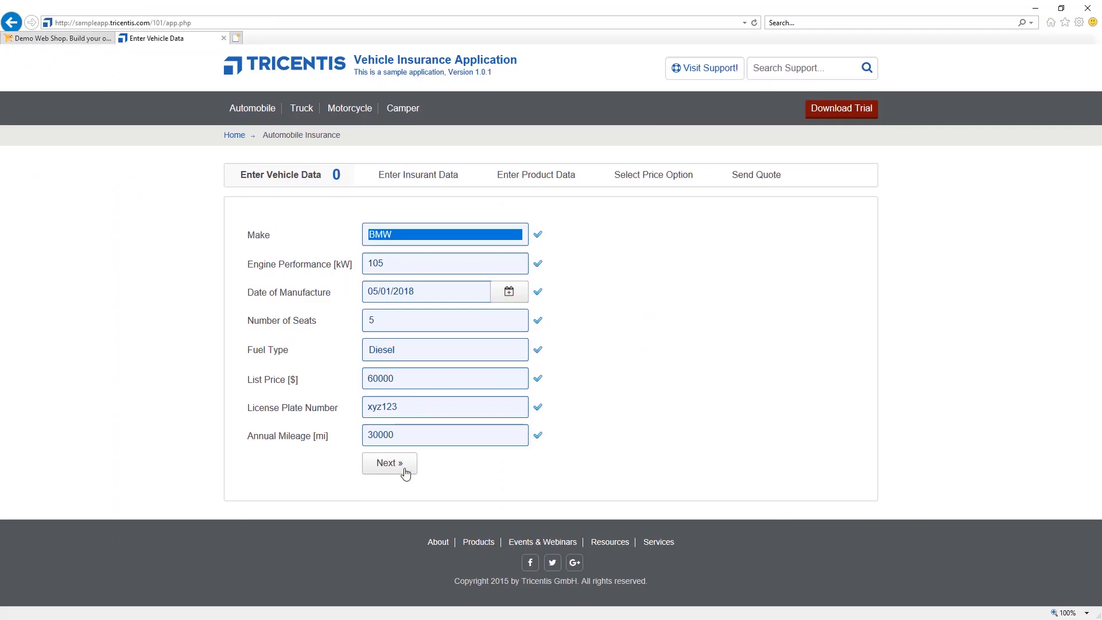
left_click(79, 38)
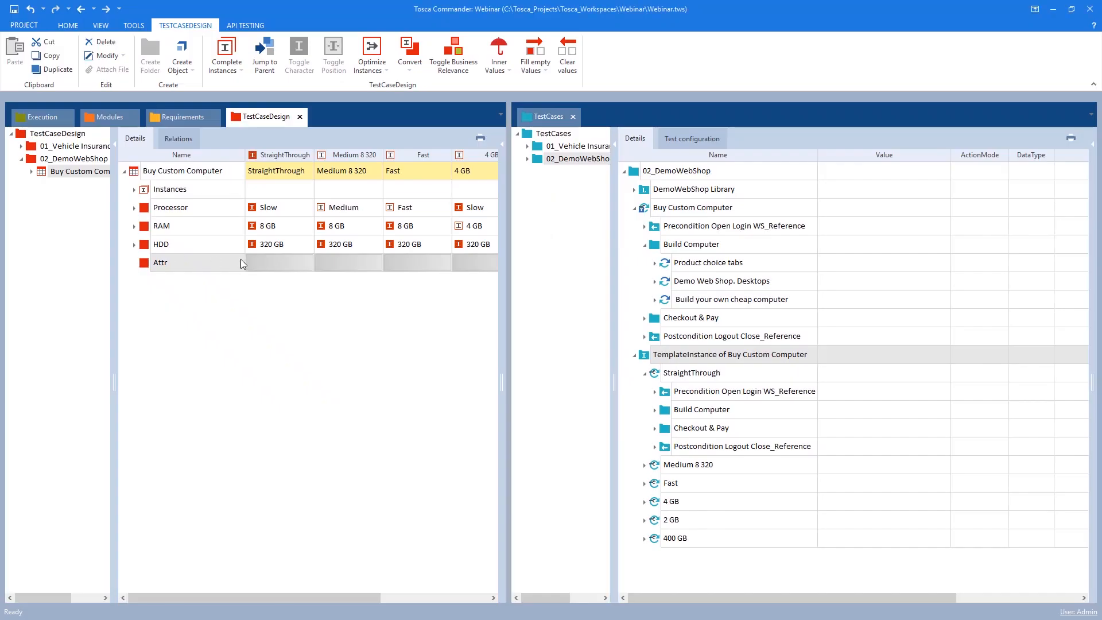
left_click(165, 262)
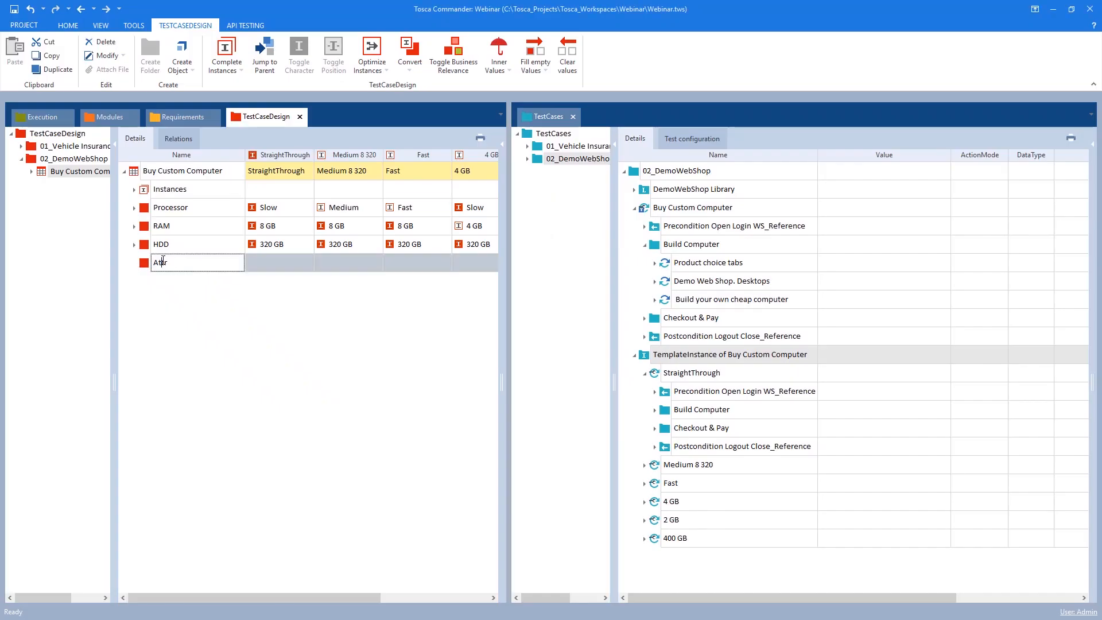
type("Att")
left_click_drag(166, 263, 137, 264)
type("Software option")
key("Return")
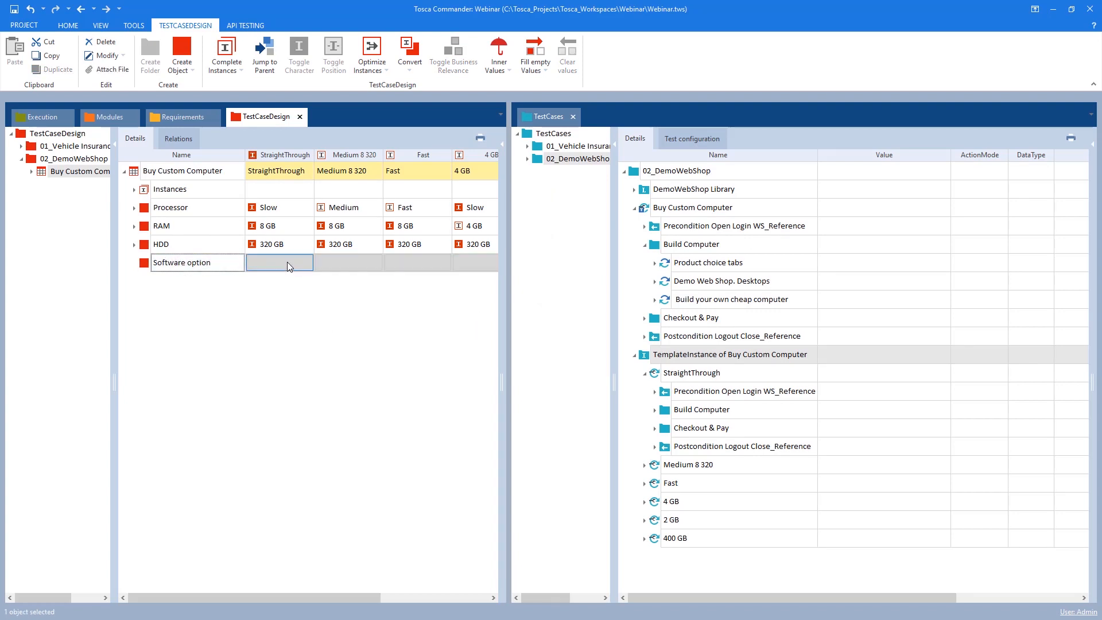
Create an instance named yes under the Software option attribute
left_click(290, 263)
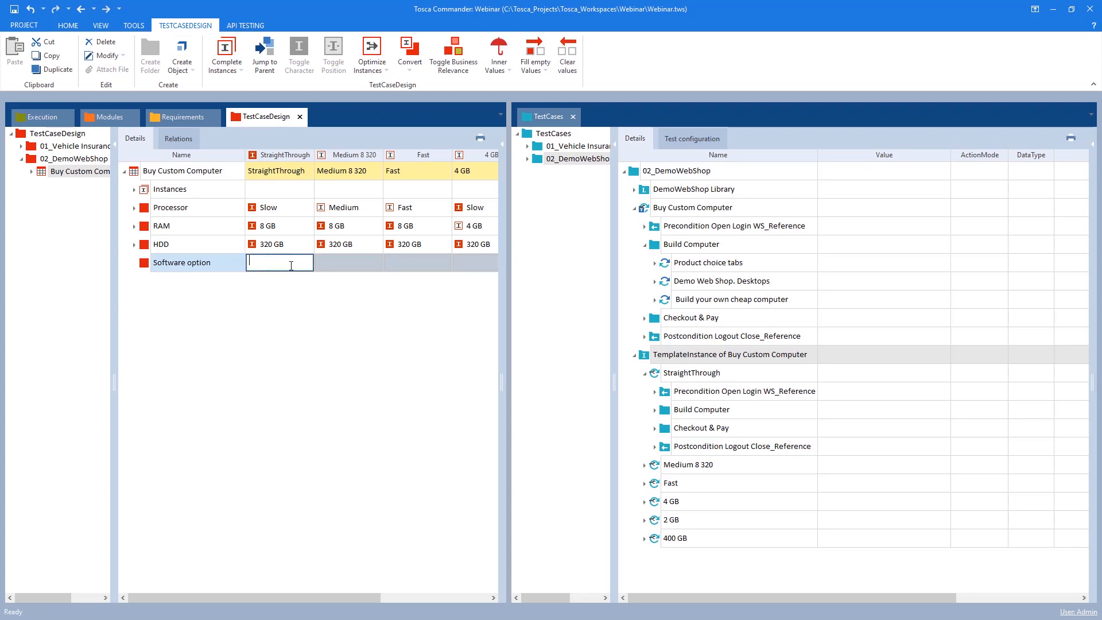
right_click(214, 269)
left_click(261, 267)
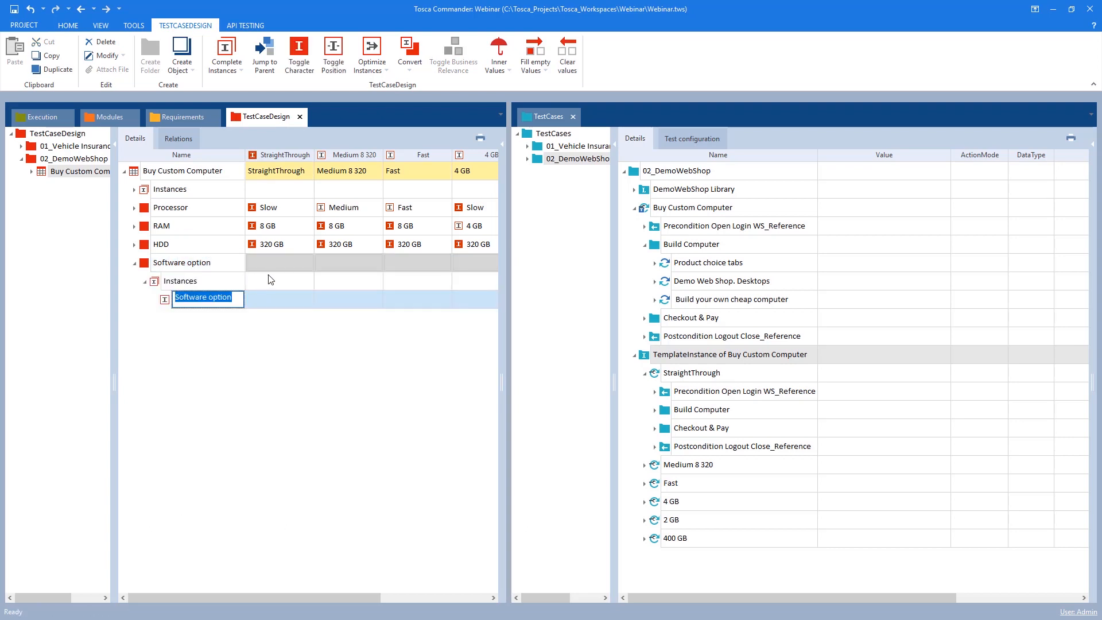
type("yes")
key("Return")
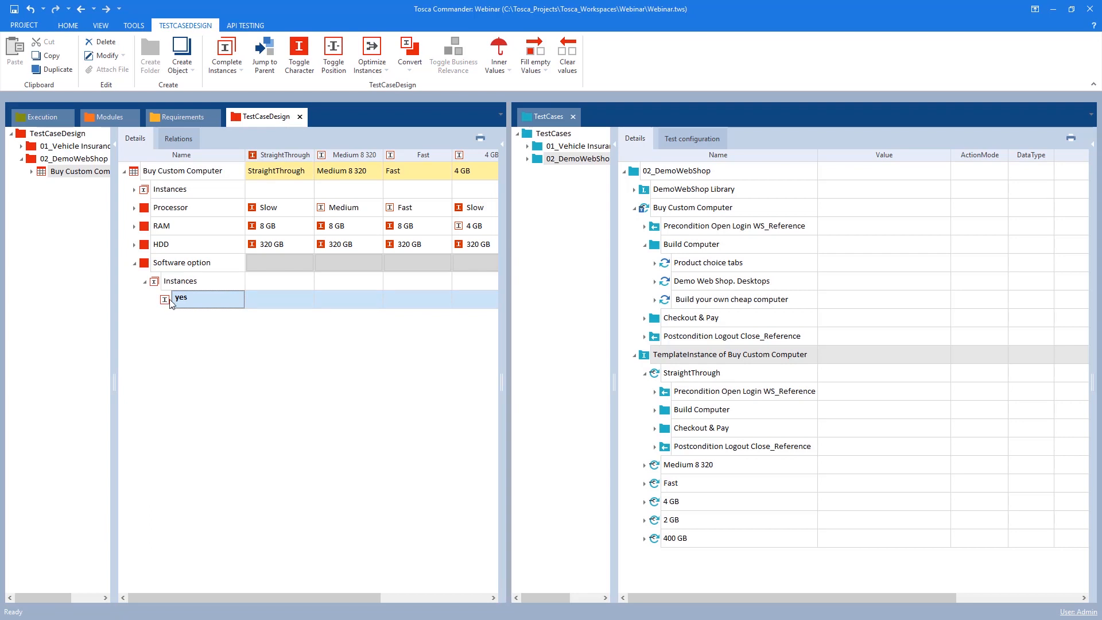
Create a second Software option instance named no
left_click(168, 300)
right_click(164, 286)
left_click(256, 292)
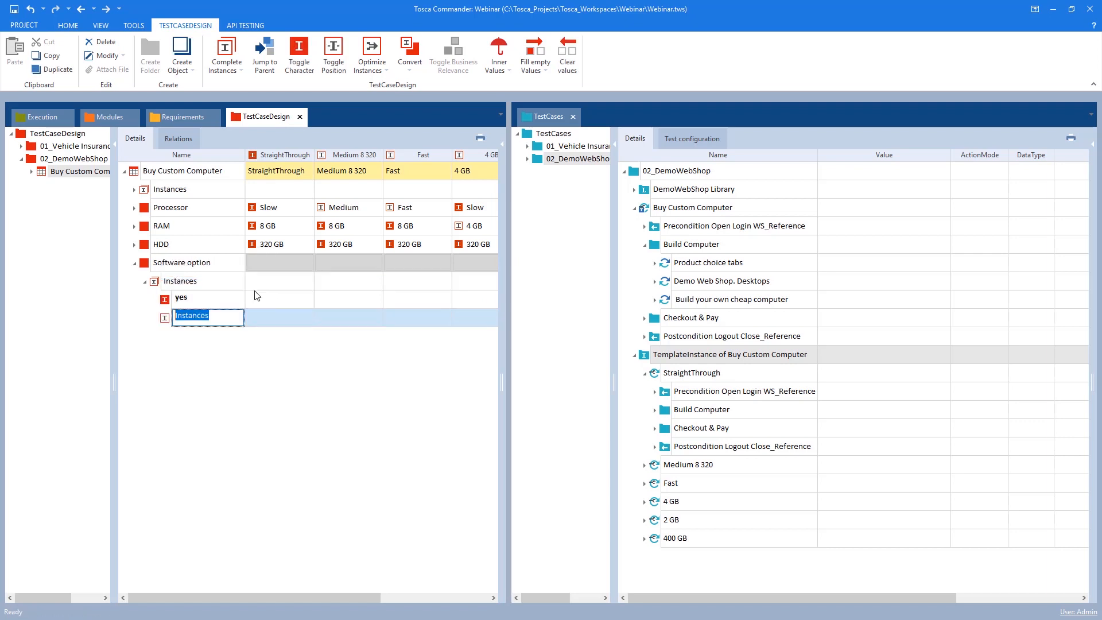
type("no")
key("Return")
Generate instances for the Buy Custom Computer test sheet using linear expansion
right_click(175, 283)
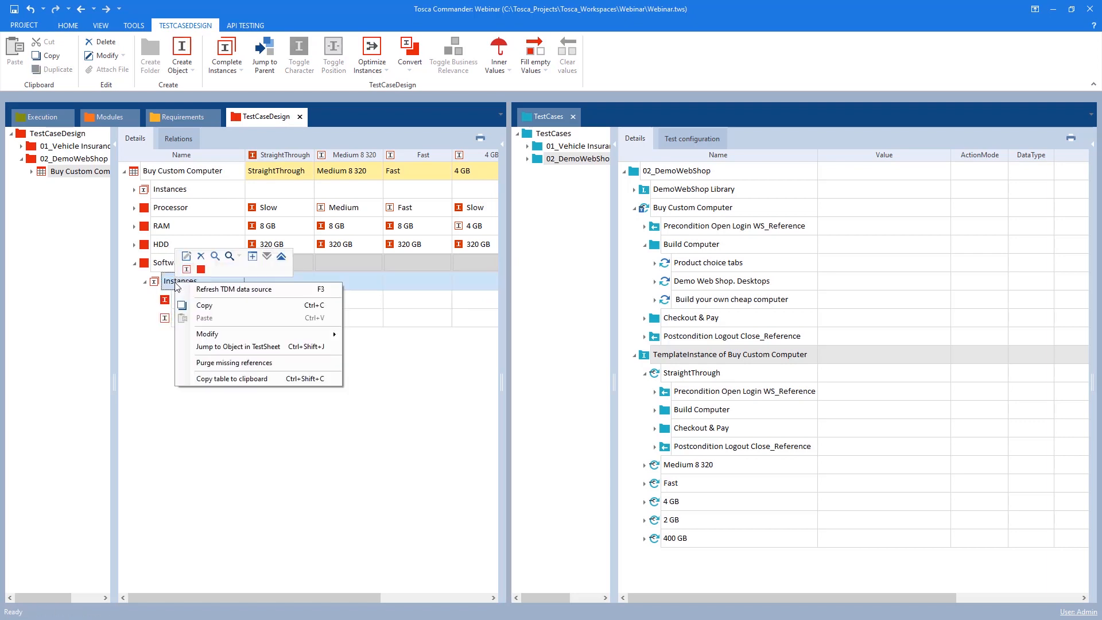
right_click(170, 169)
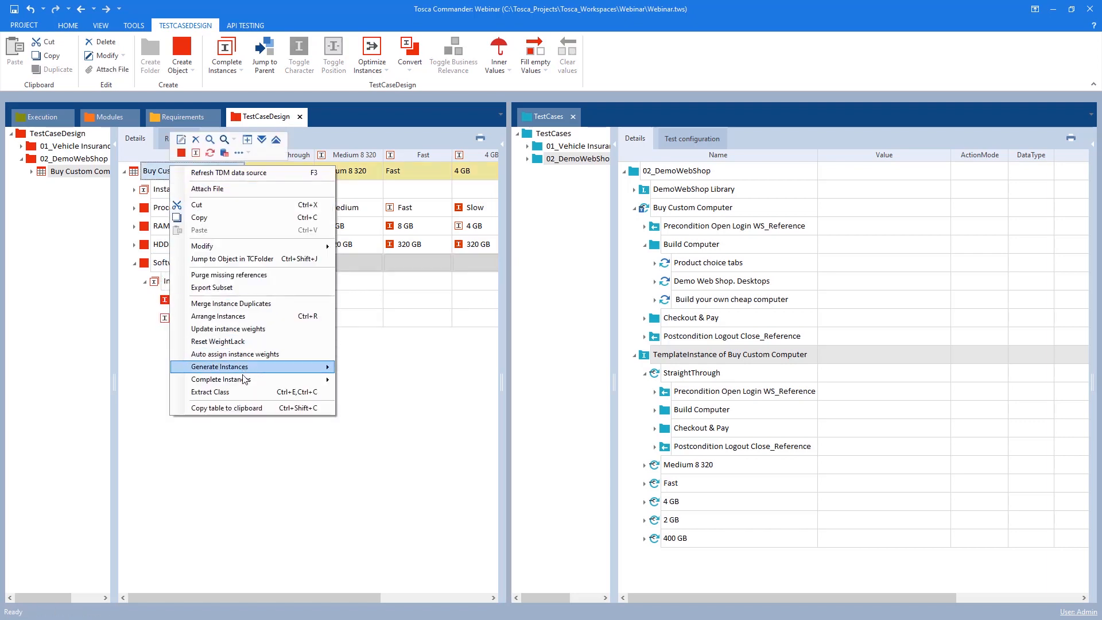
mouse_move(230, 380)
left_click(379, 418)
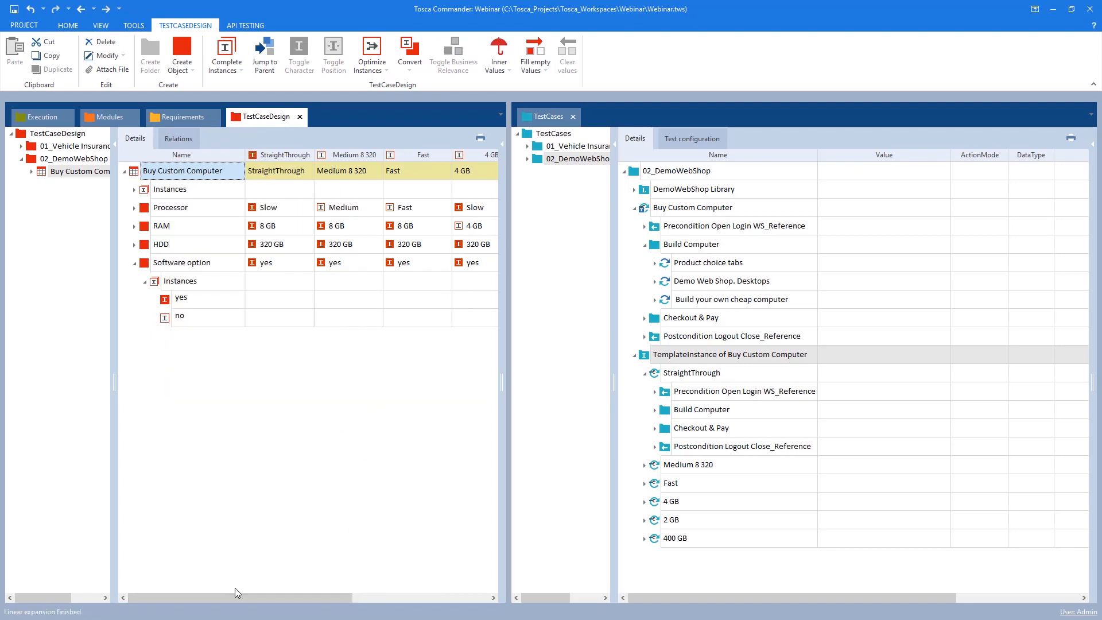
Rename the newly generated no instance of the test sheet to no additional software
left_click_drag(170, 594, 307, 594)
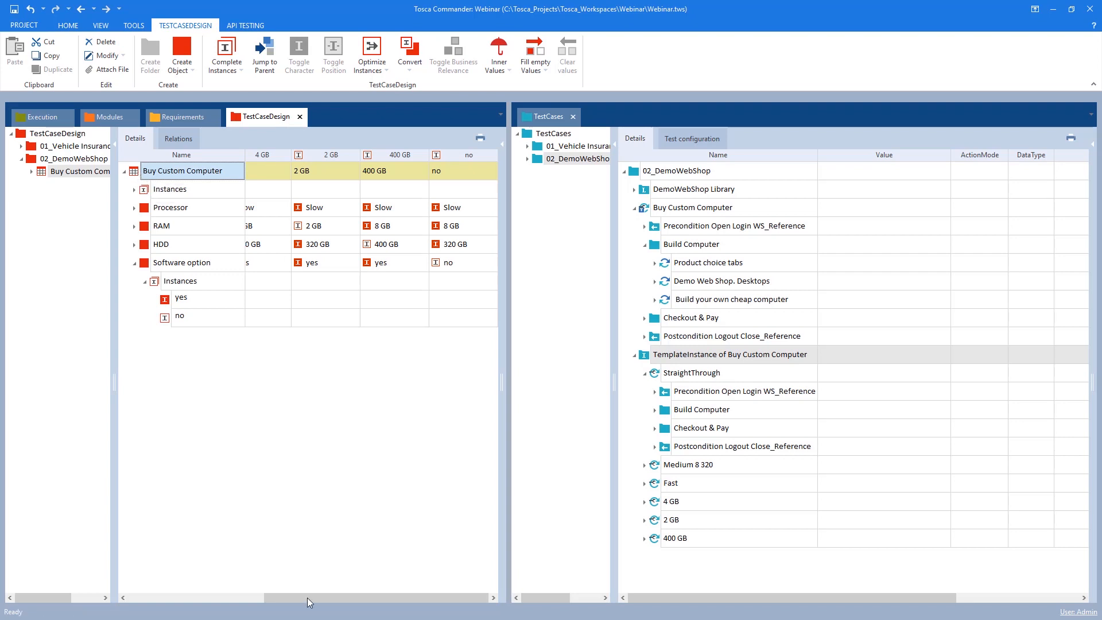
left_click(190, 598)
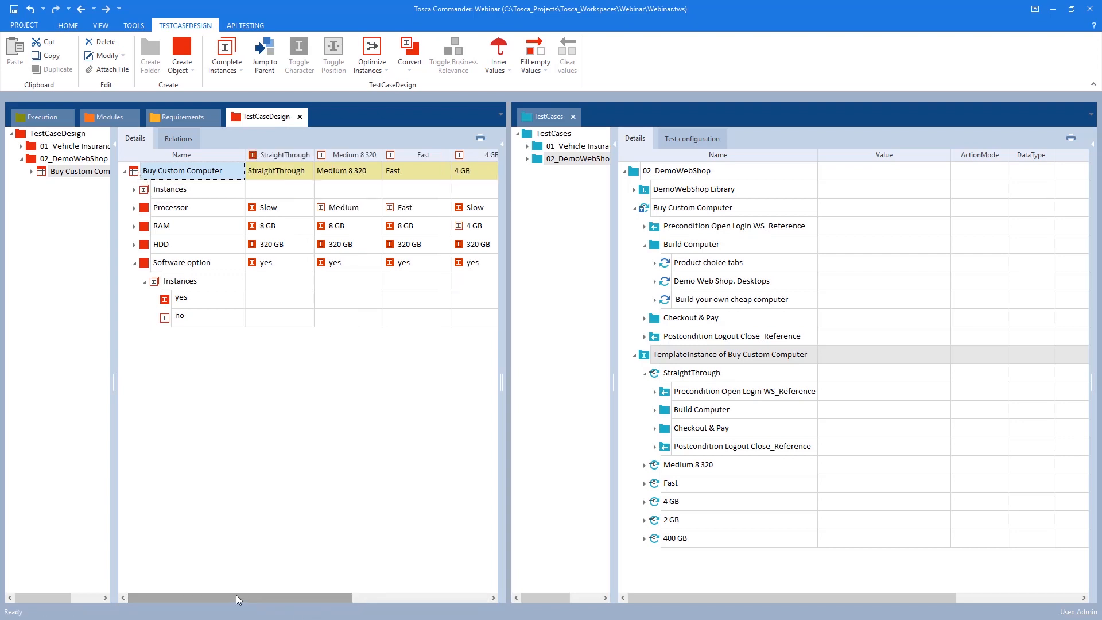
left_click_drag(510, 386, 839, 386)
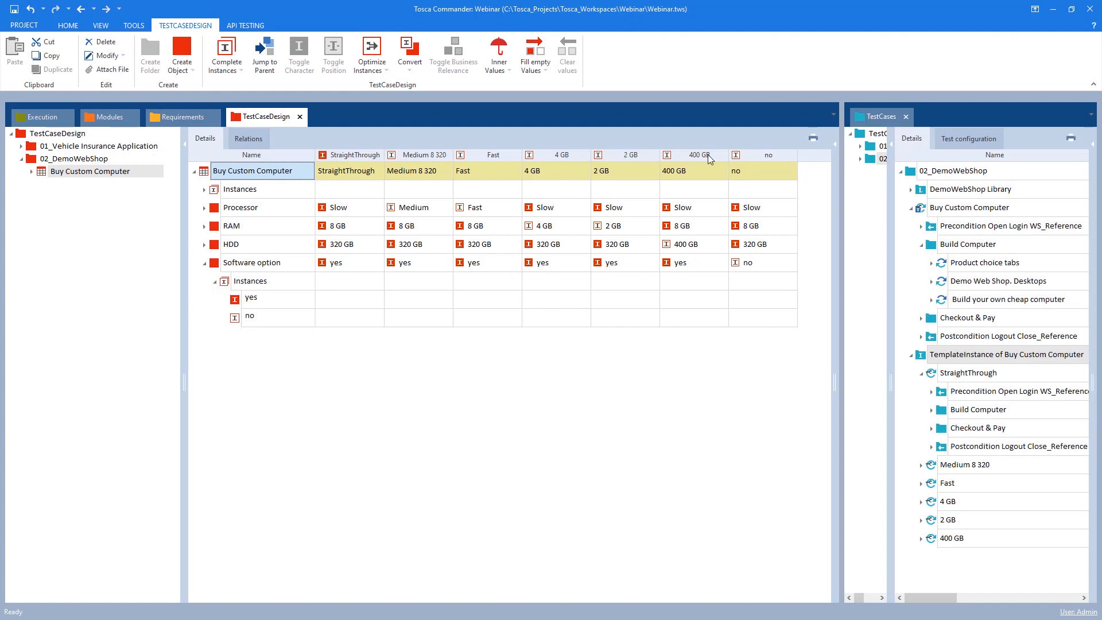
left_click(755, 171)
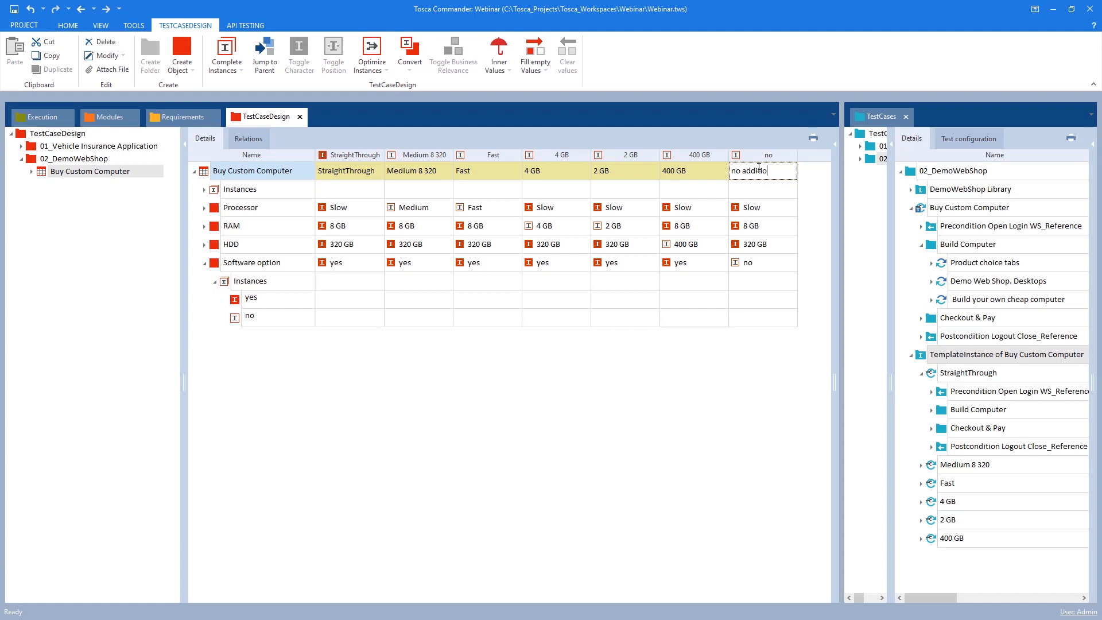
type("additional software")
key("Return")
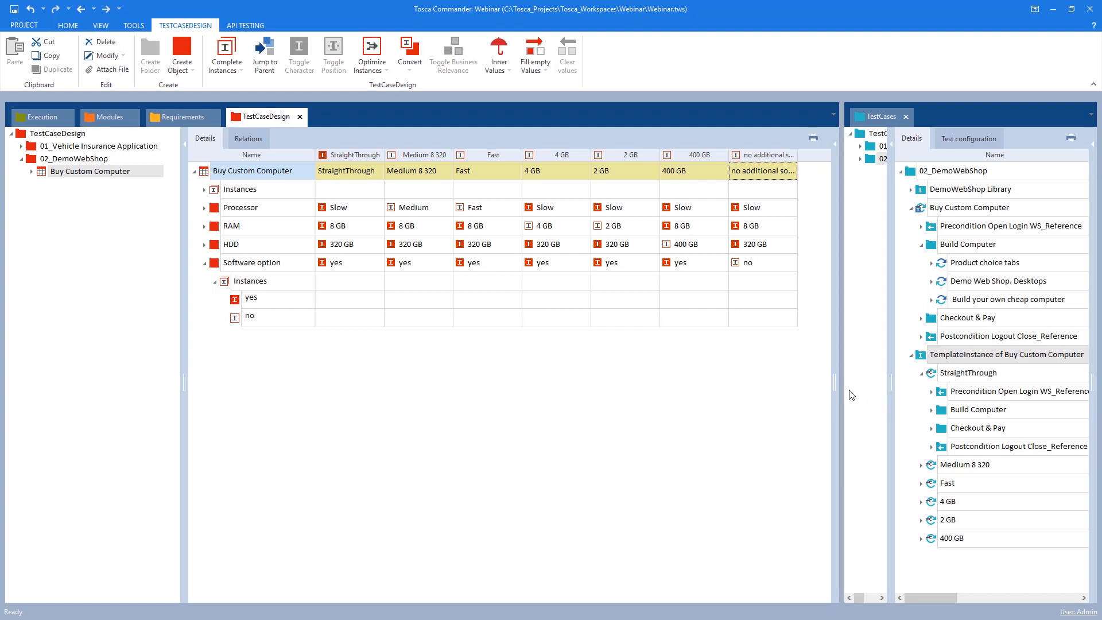
Expand the Build your own cheap computer test step in the Buy Custom Computer test case
left_click_drag(842, 385, 660, 386)
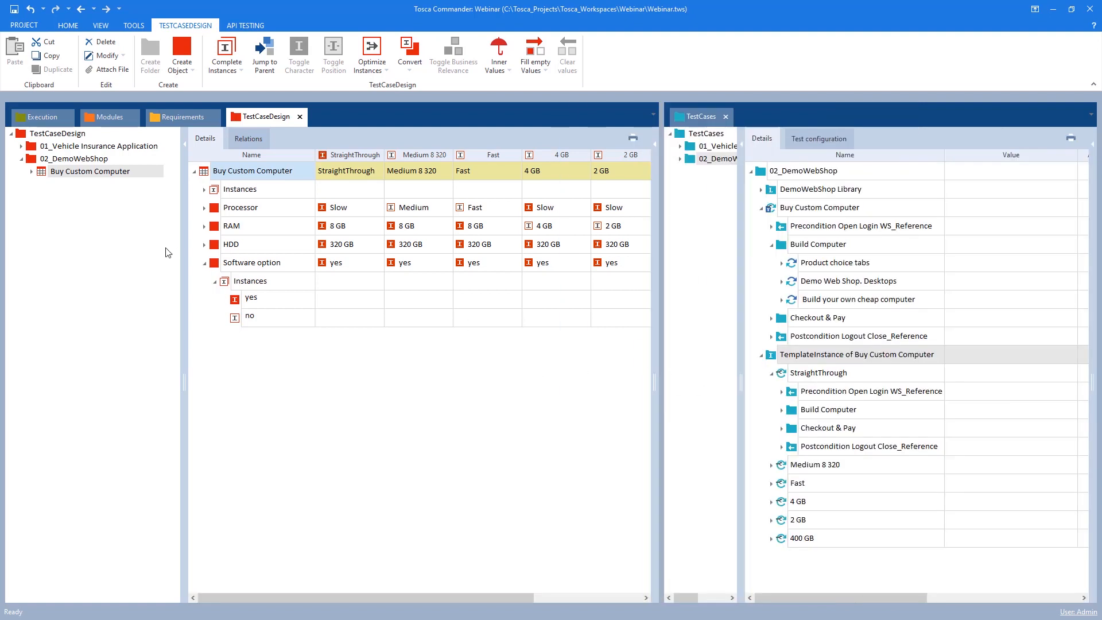
left_click_drag(184, 275, 131, 278)
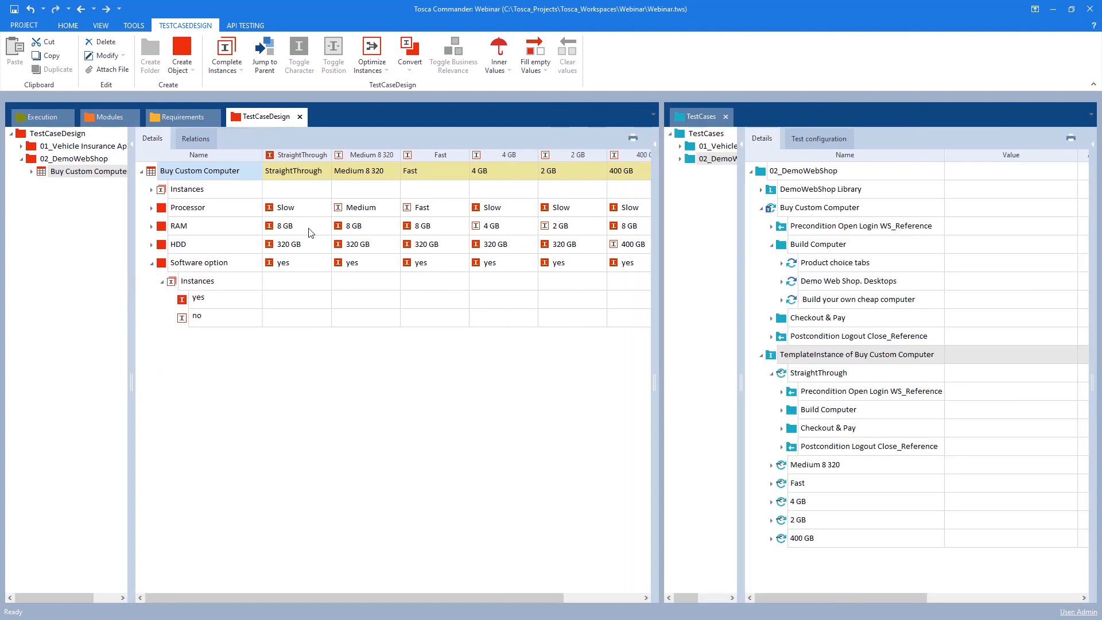
left_click(163, 283)
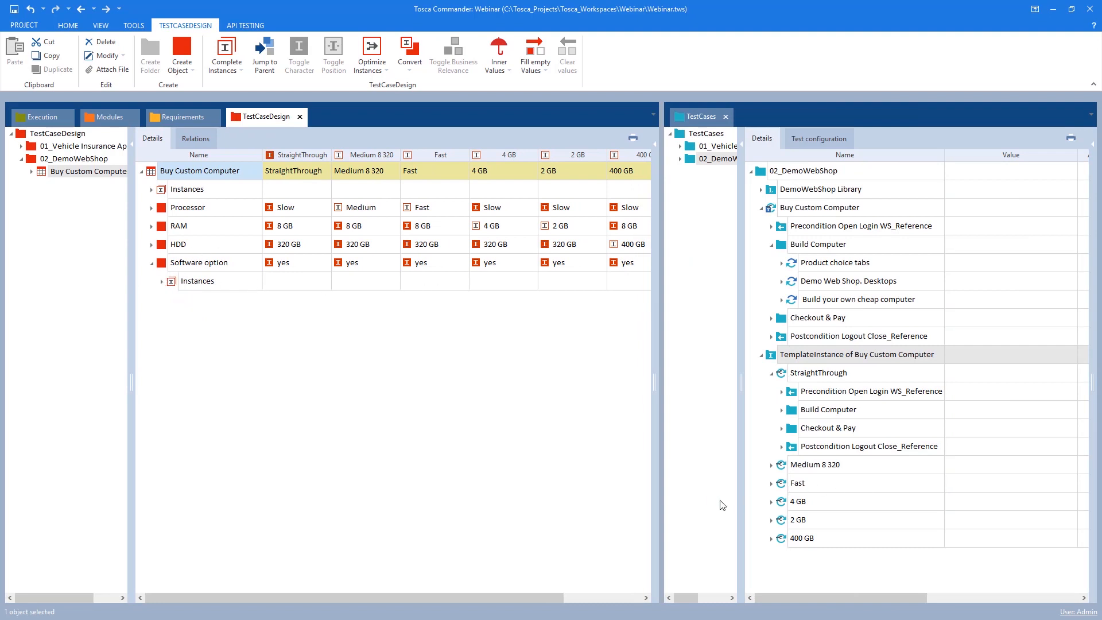
left_click(761, 355)
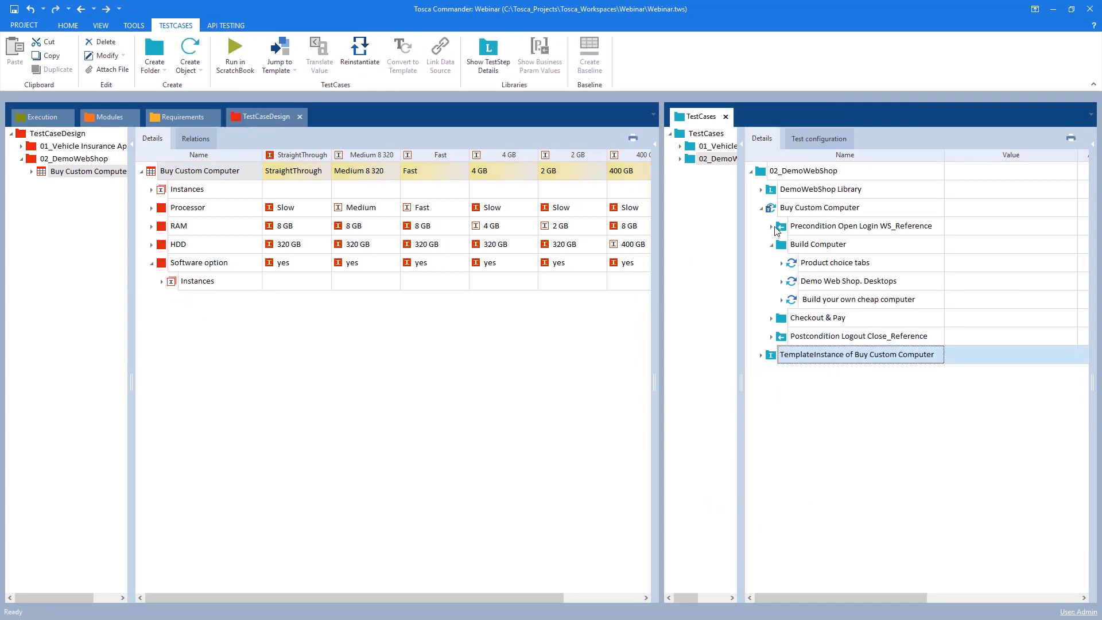
left_click(782, 299)
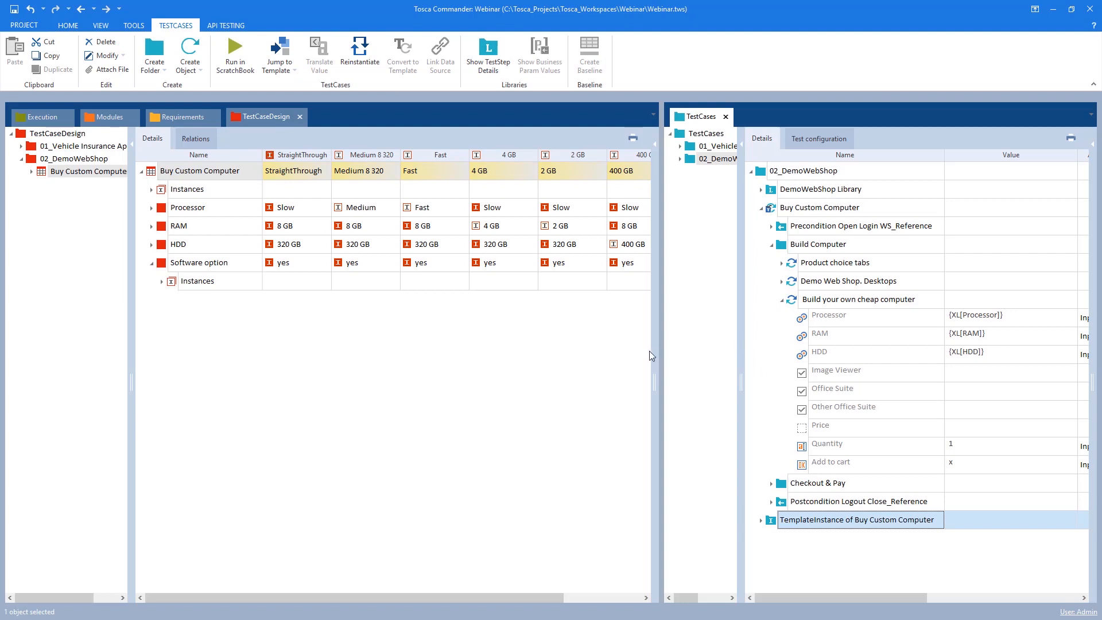
left_click_drag(661, 360, 597, 359)
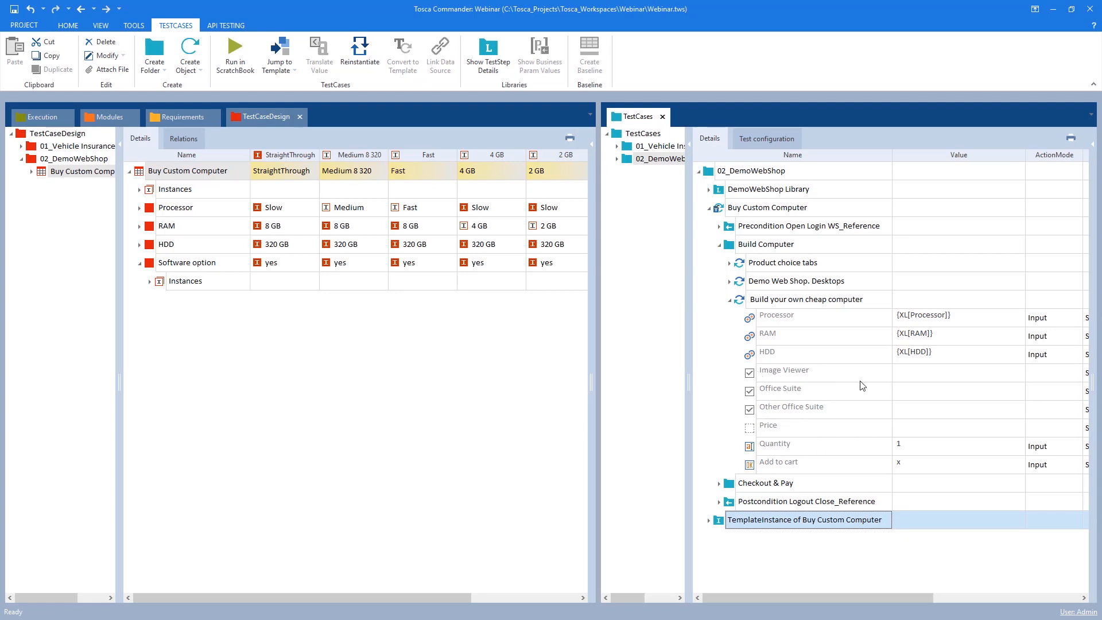
Examine the Image Viewer and Office Suite values in the test step and the Software option row in the test sheet
left_click(959, 376)
left_click(1005, 373)
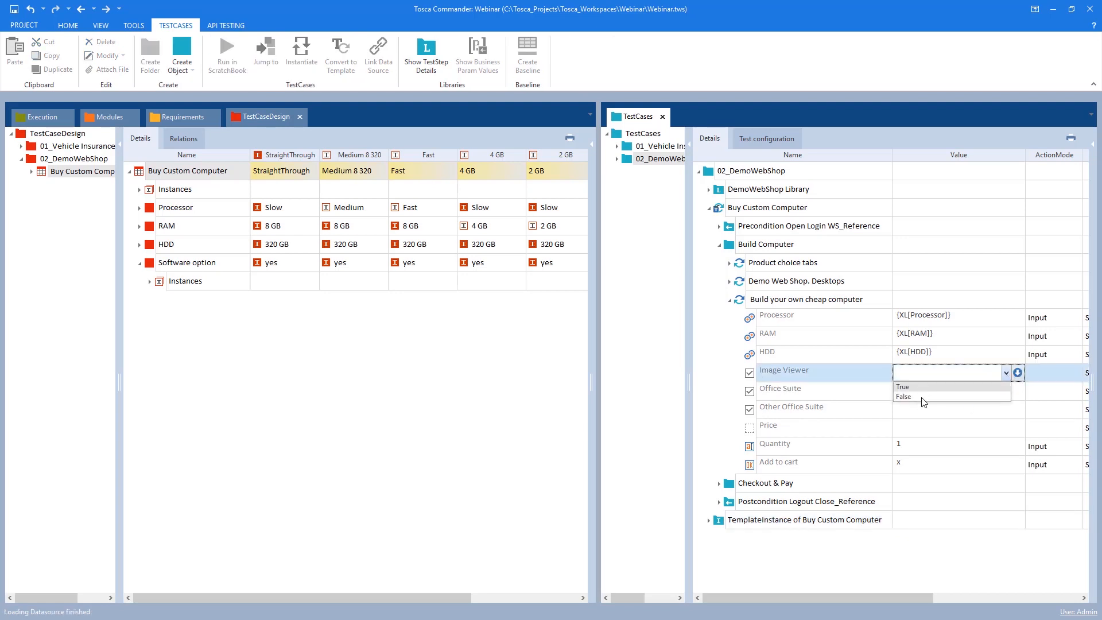
left_click(819, 359)
left_click(822, 374)
left_click(957, 386)
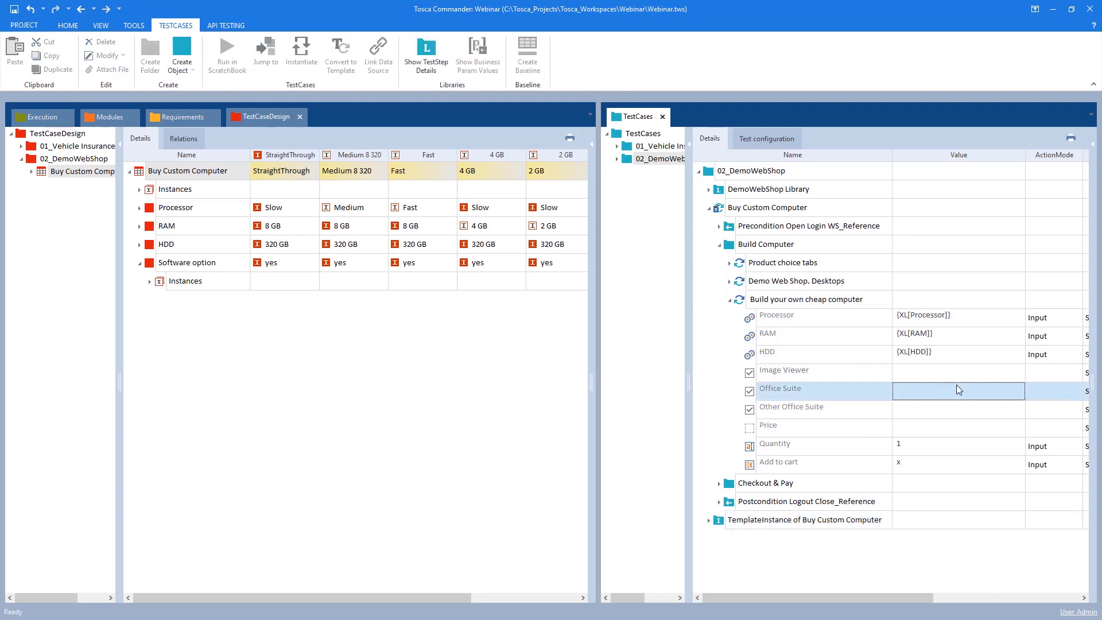
left_click(953, 374)
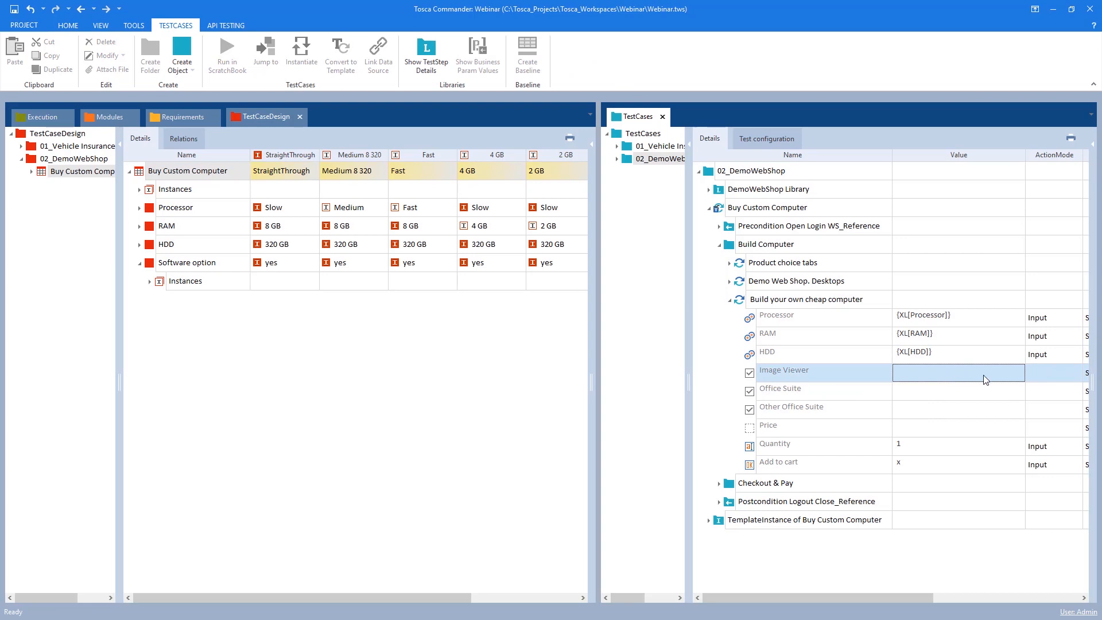
left_click(758, 384)
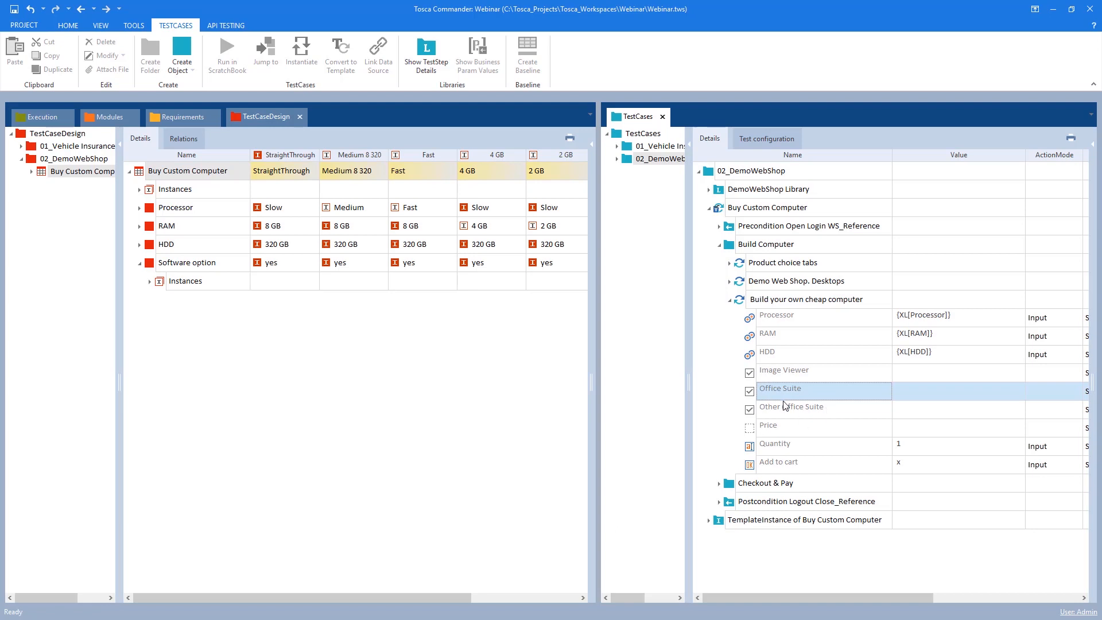
left_click(205, 266)
left_click(170, 266)
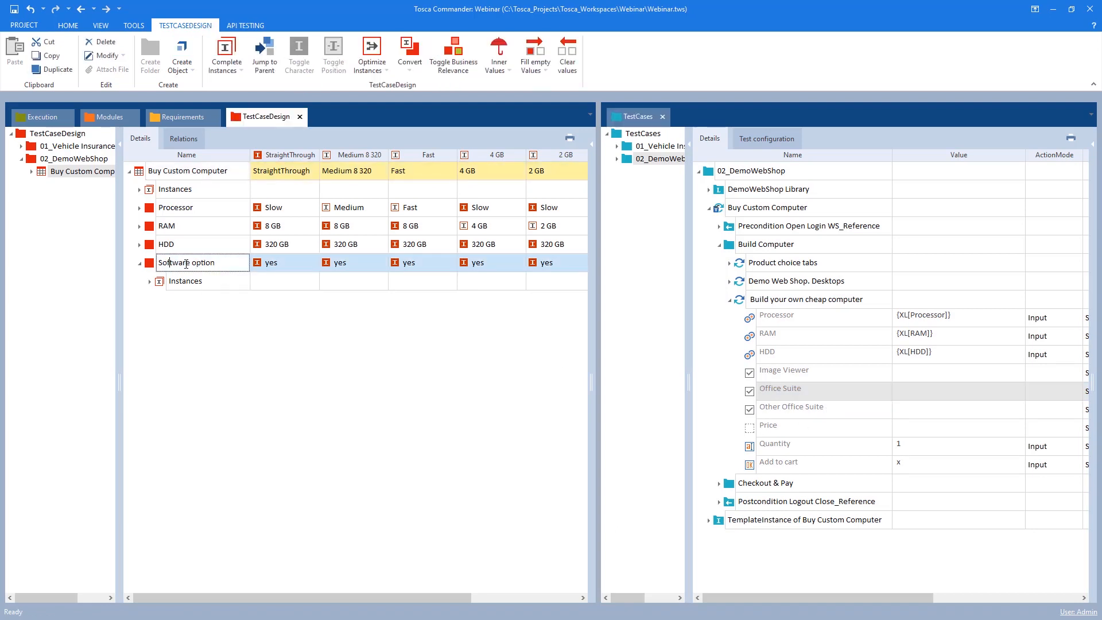
left_click(255, 267)
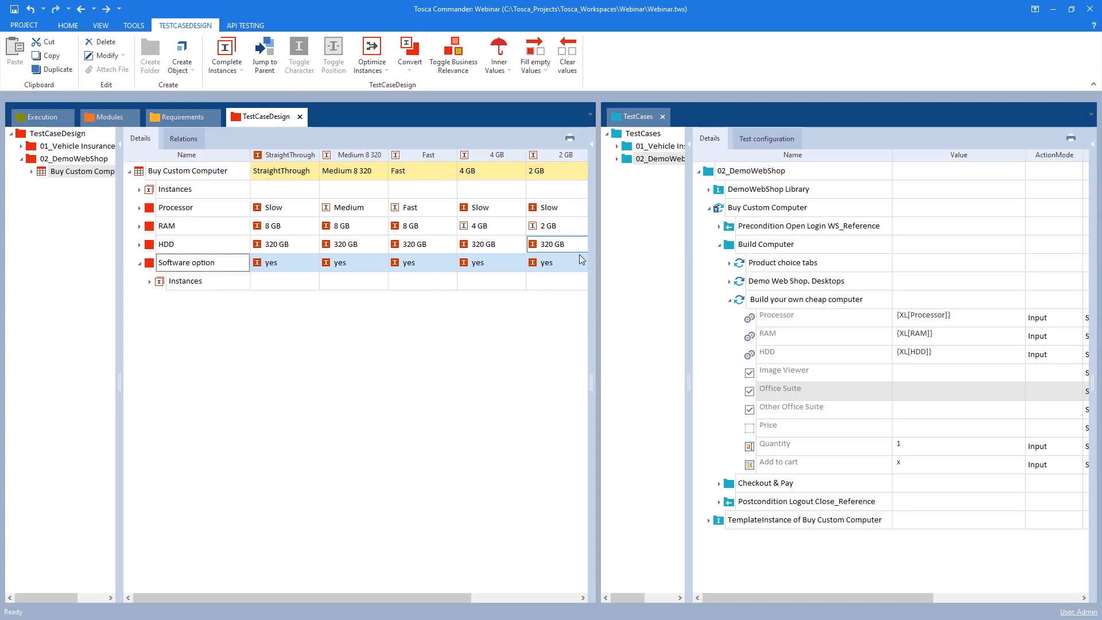
left_click_drag(458, 598, 551, 606)
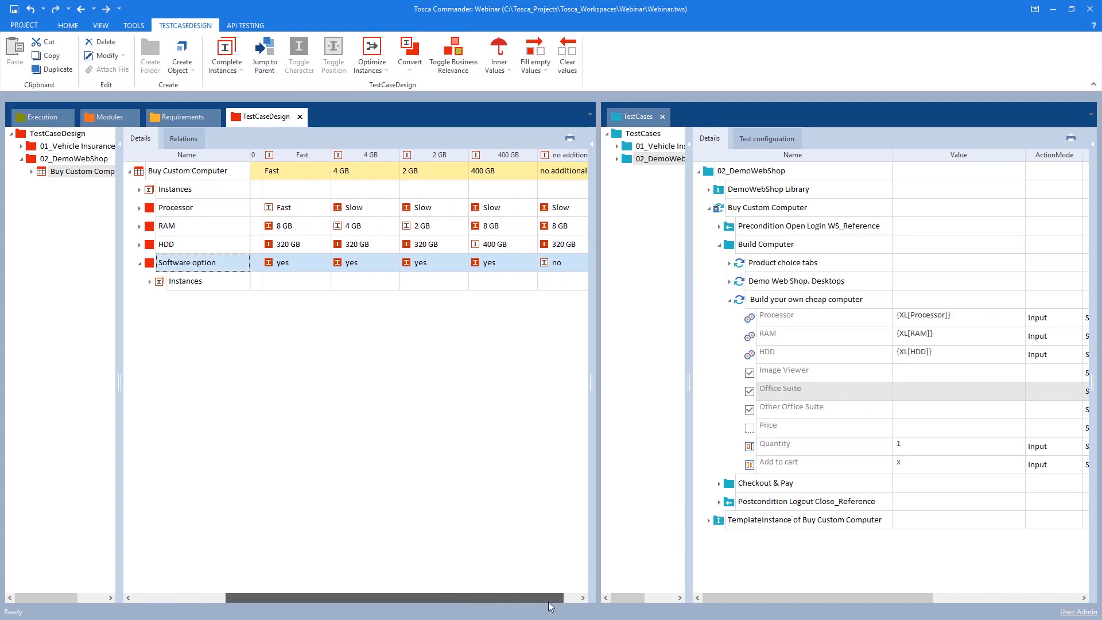
Set the Office Suite value of the Build your own cheap computer step to True
left_click(931, 392)
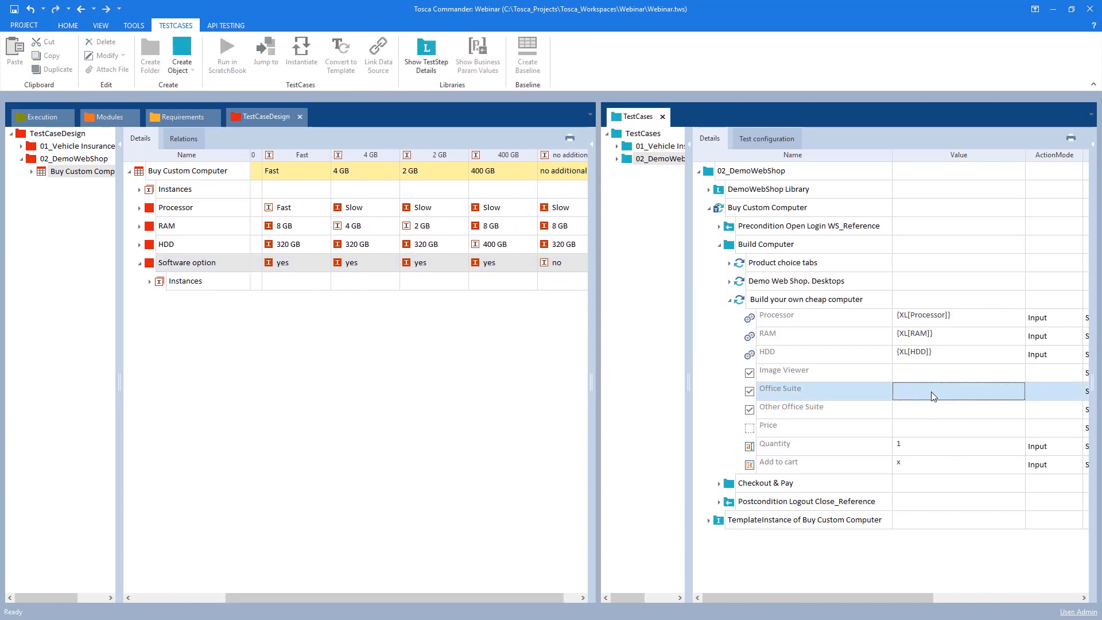
type("True")
key("Return")
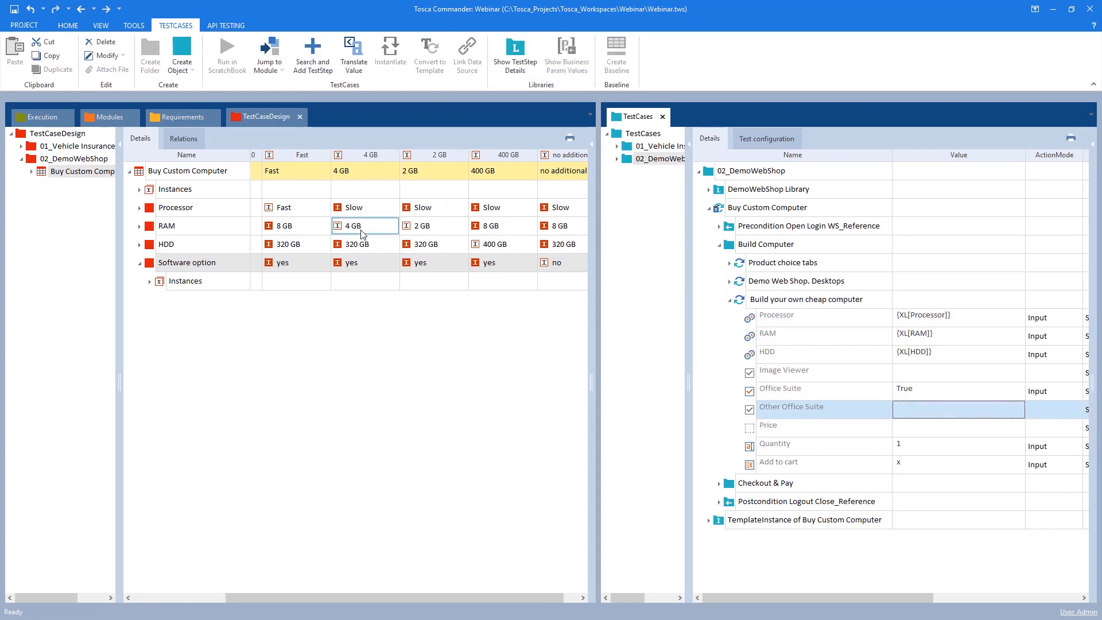
Examine the ActionMode, DataType and WorkState columns of the test step's attributes
left_click(557, 265)
left_click_drag(774, 601, 878, 597)
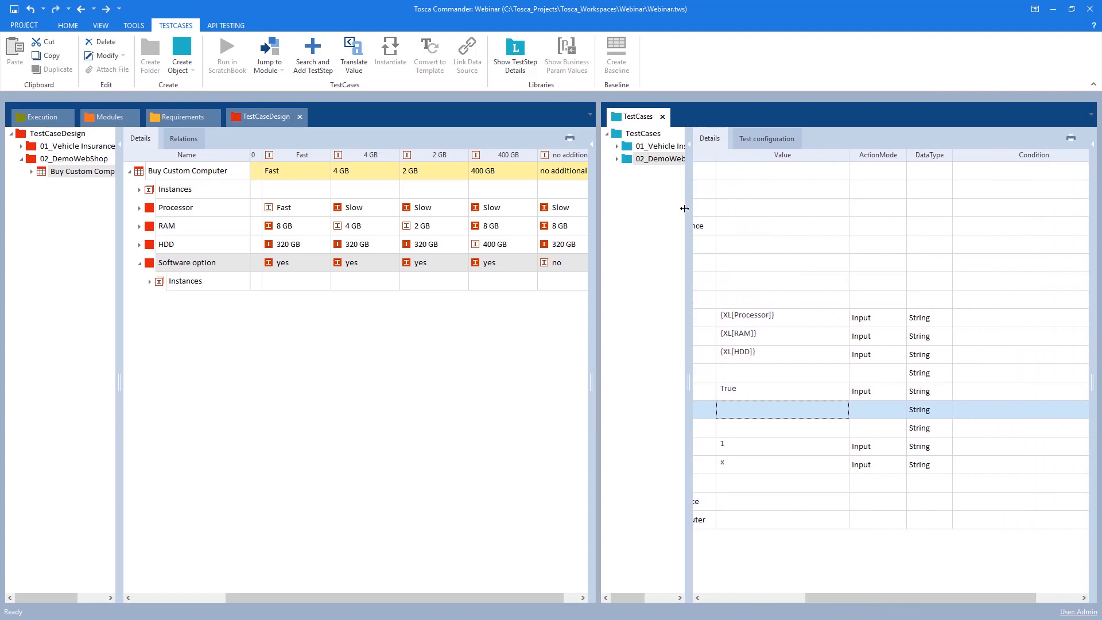
left_click(603, 323)
left_click_drag(600, 319, 379, 319)
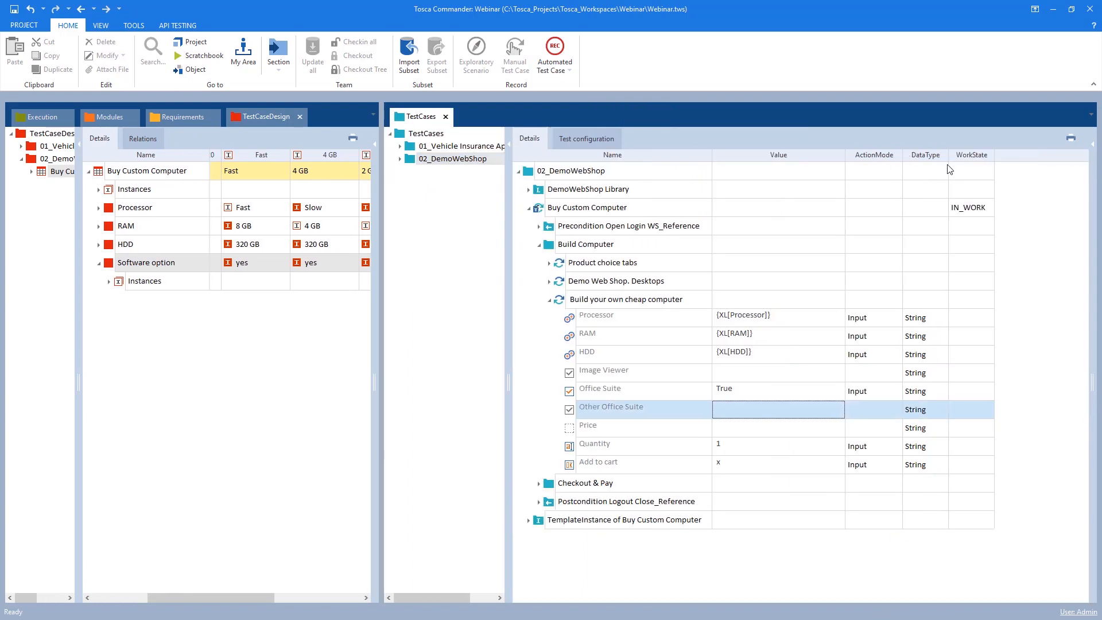
right_click(956, 155)
right_click(911, 150)
right_click(866, 150)
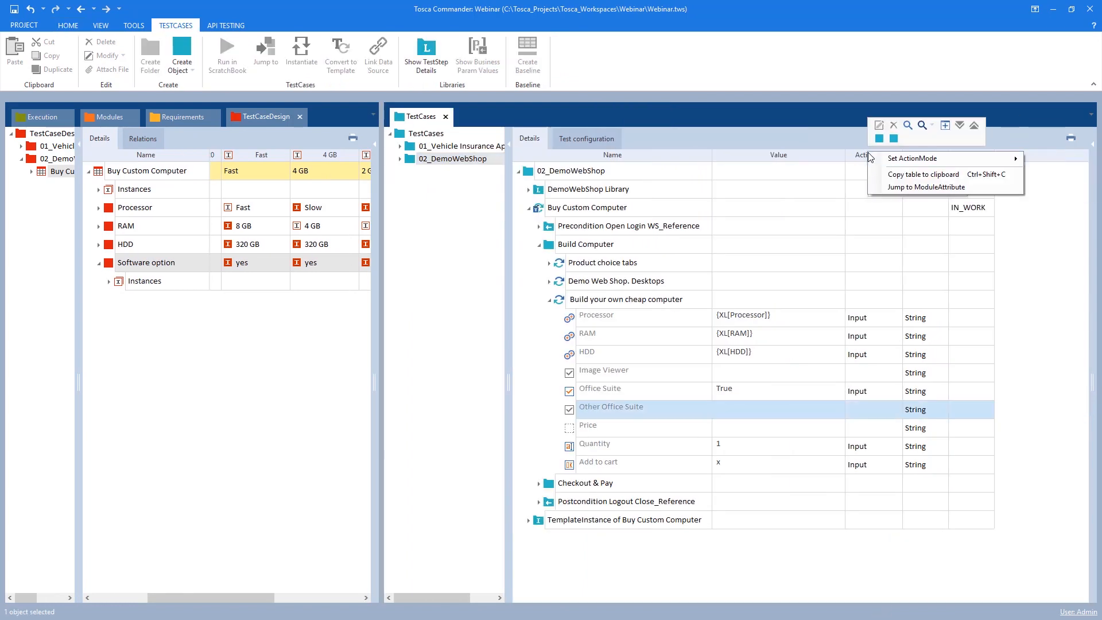
Add the Condition column to the test case details view
right_click(861, 157)
left_click(1042, 298)
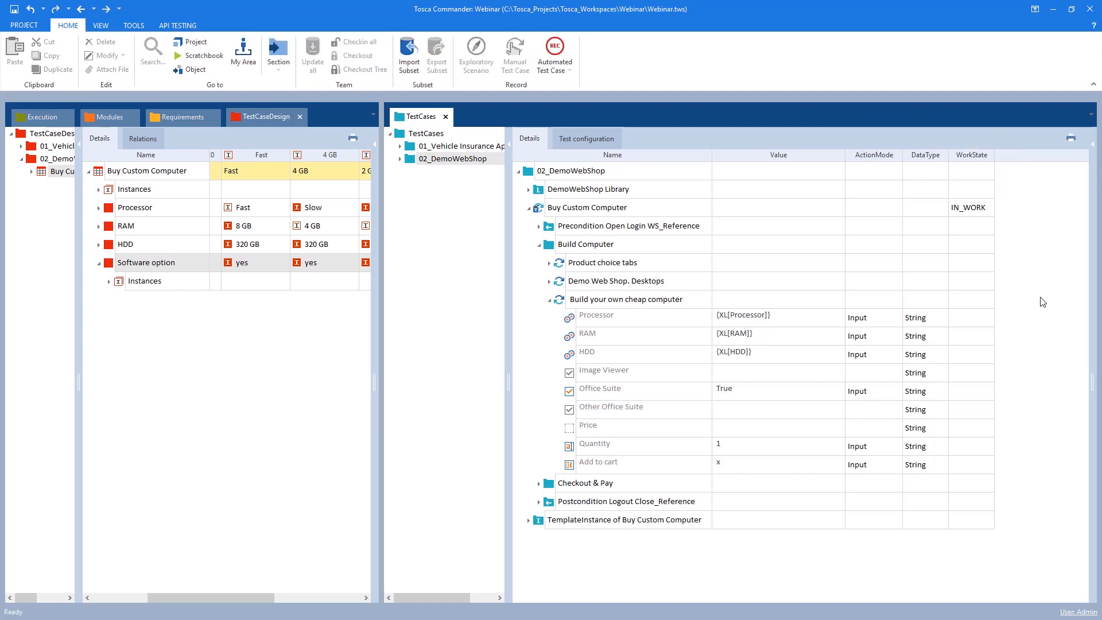
right_click(1001, 152)
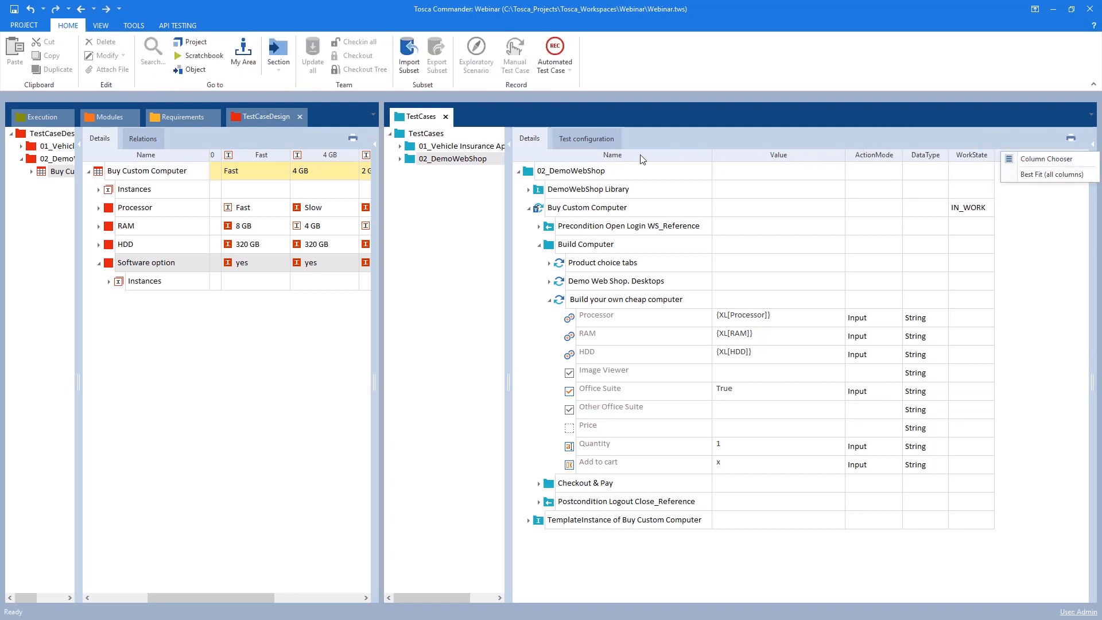
left_click(1027, 159)
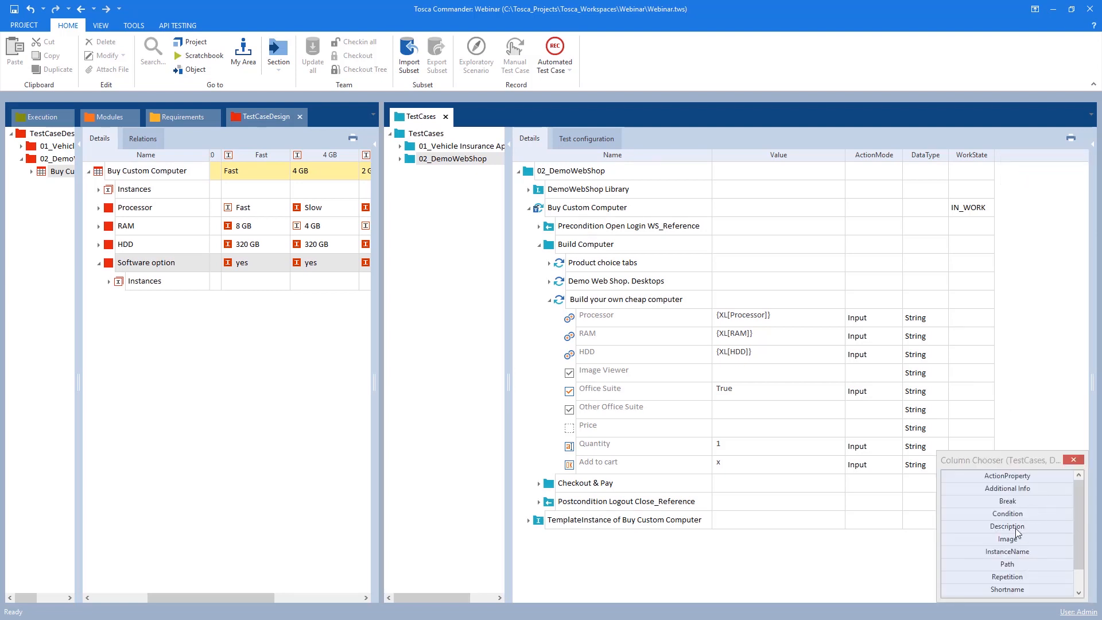
double_click(1007, 513)
left_click(1073, 460)
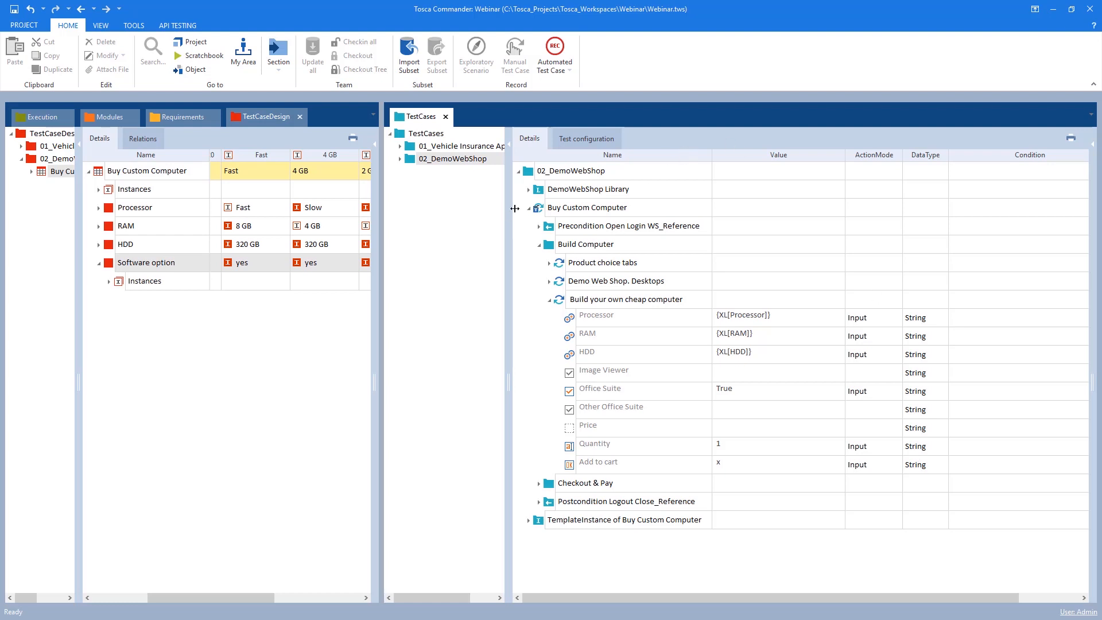
Open Buy Custom Computer as the details root and add a Software option condition to the Office Suite test step value
double_click(539, 208)
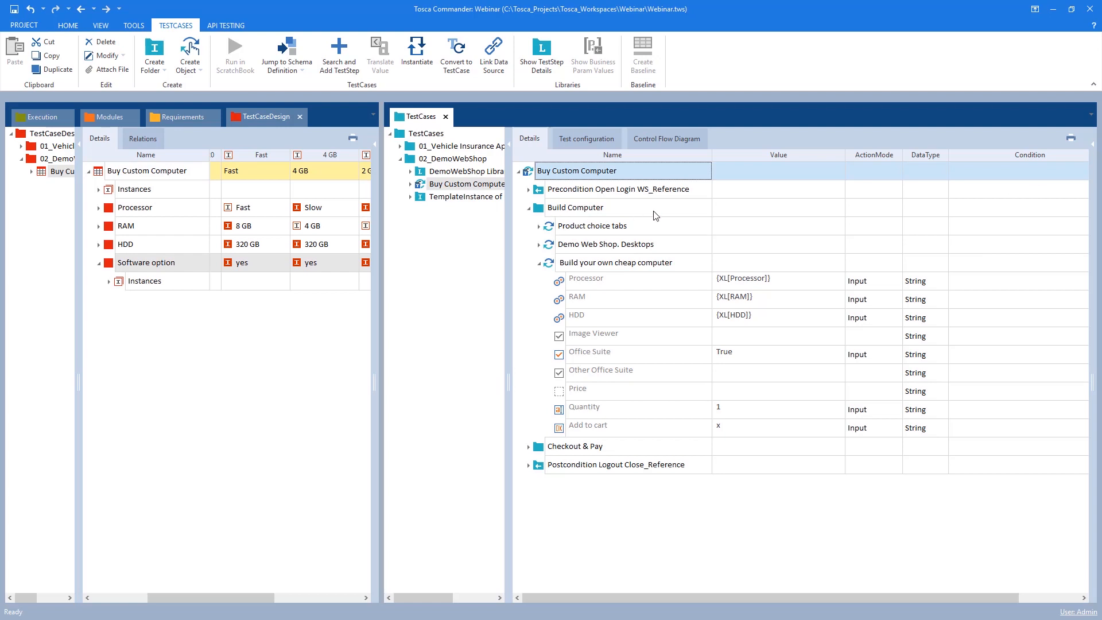
left_click_drag(145, 263, 178, 269)
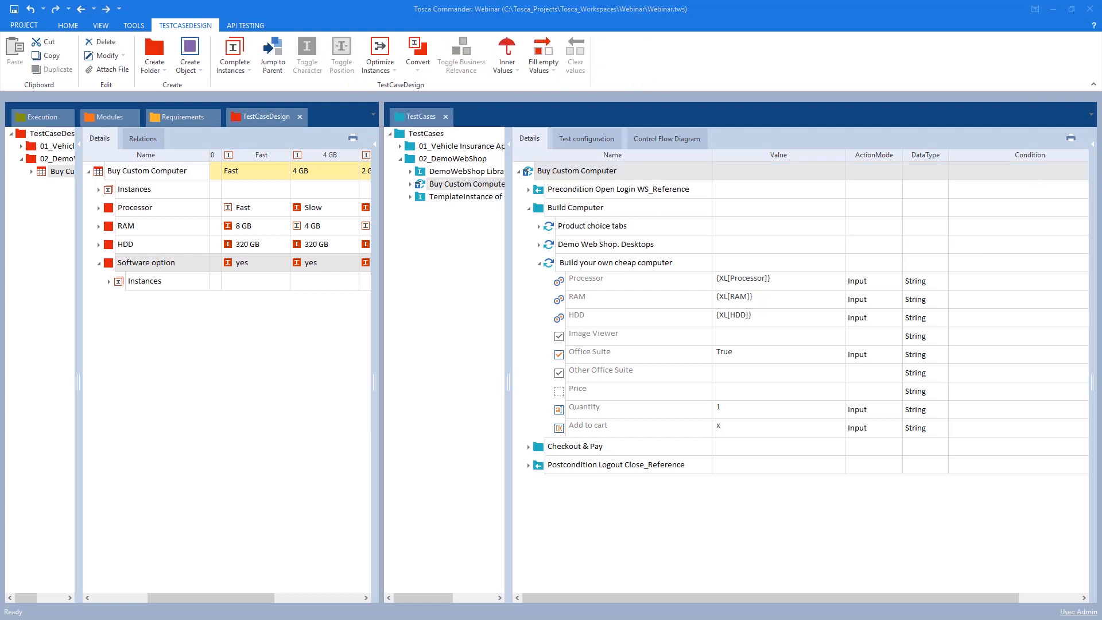
left_click(541, 194)
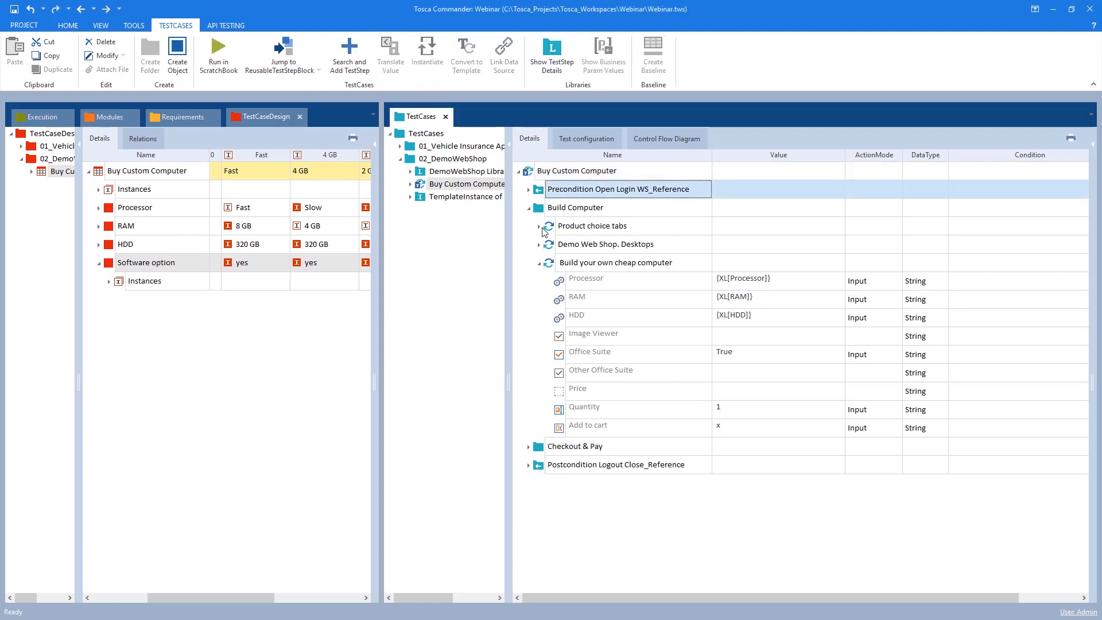
left_click(564, 233)
left_click(562, 283)
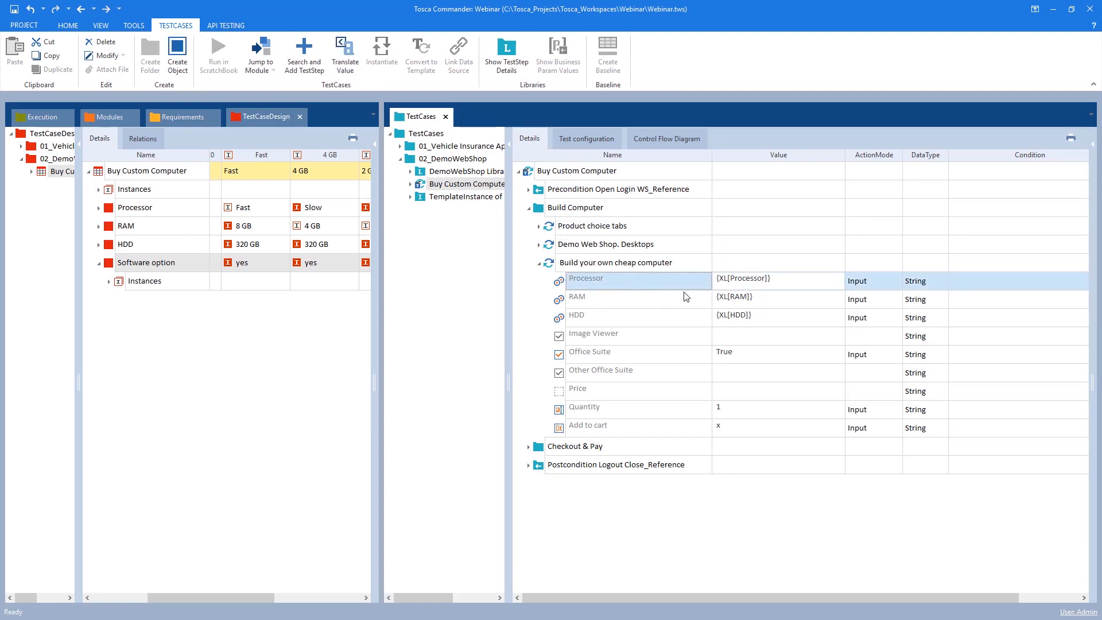
left_click(970, 286)
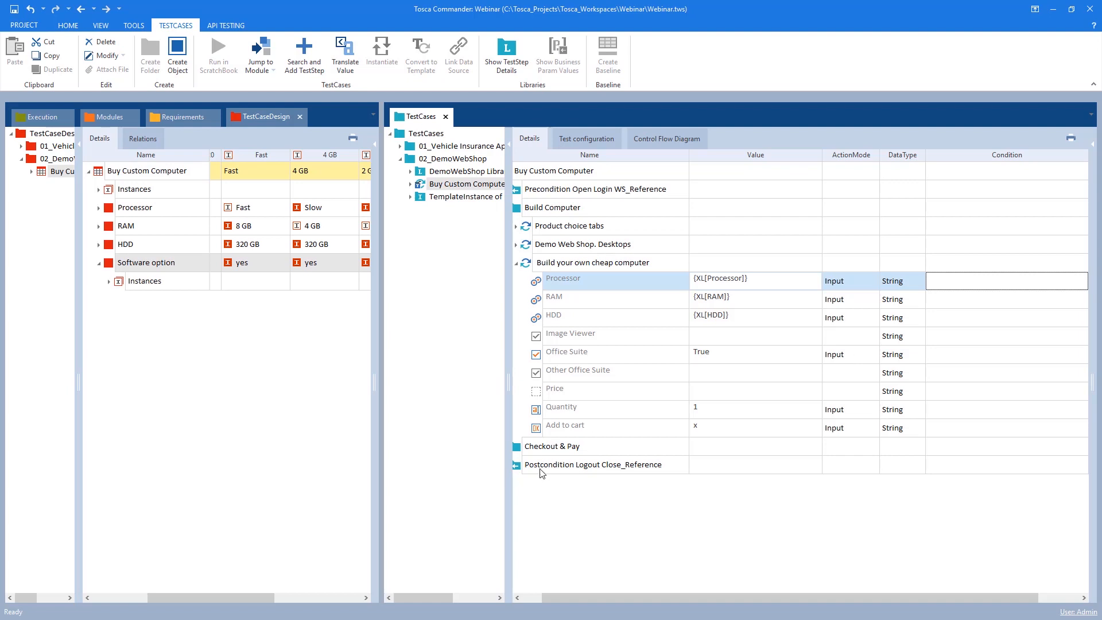
left_click(465, 201)
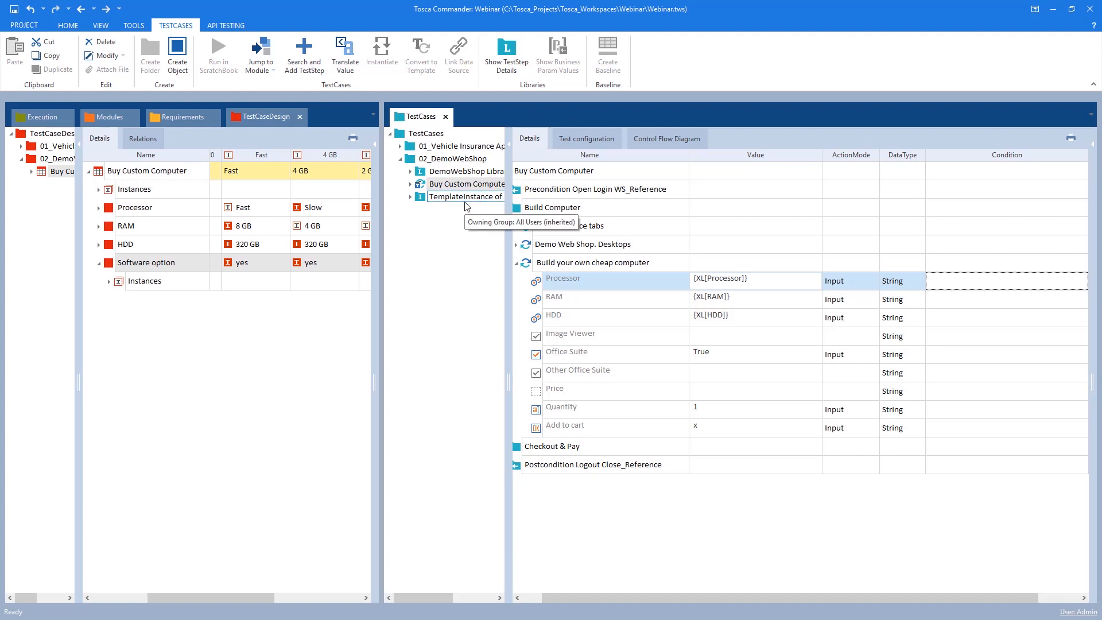
left_click(109, 265)
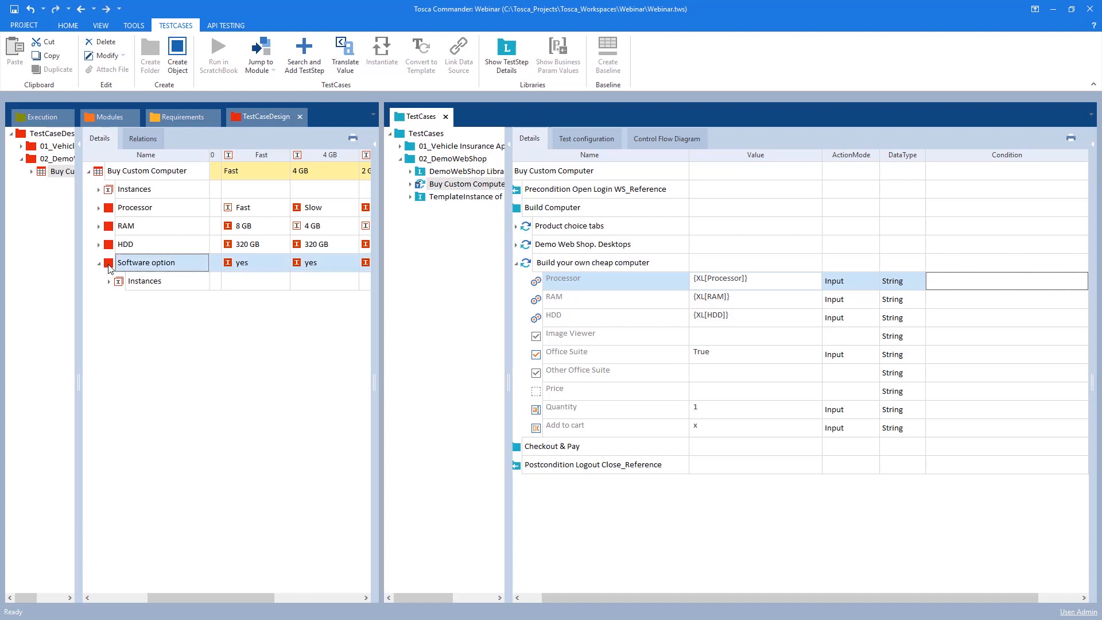
left_click_drag(114, 268, 950, 267)
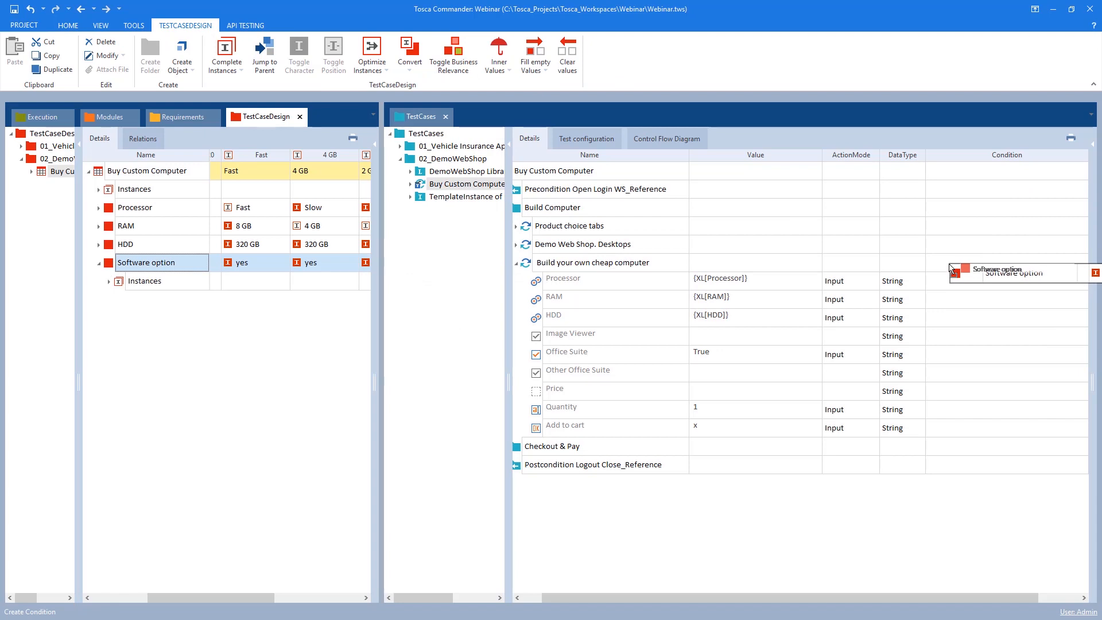
left_click_drag(951, 267, 959, 360)
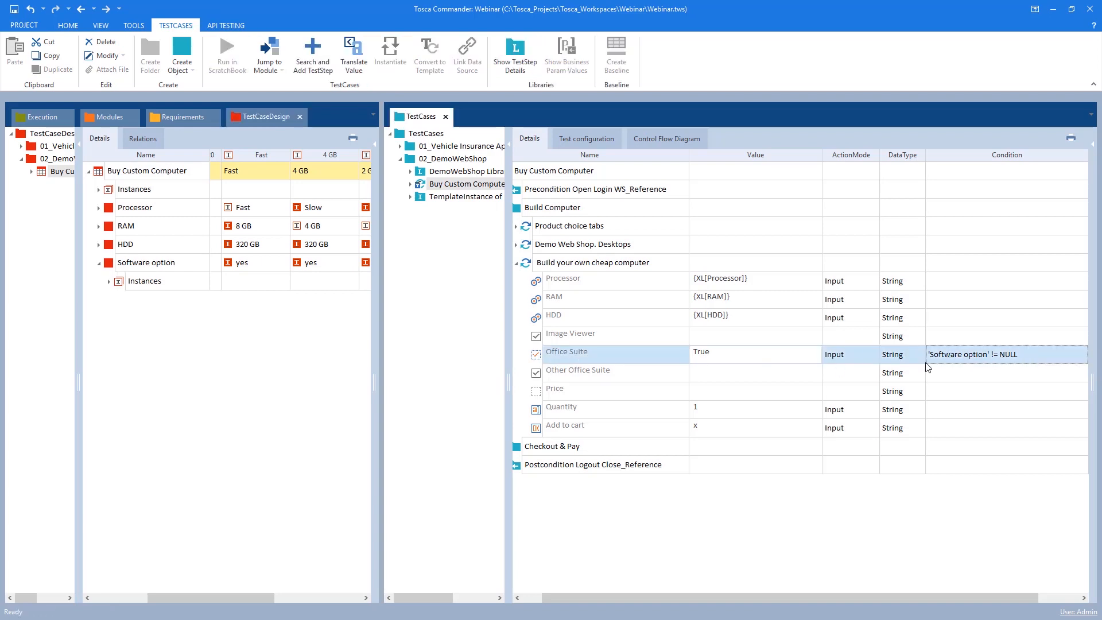
Change the Office Suite condition to 'Software option' == "yes"
left_click(932, 354)
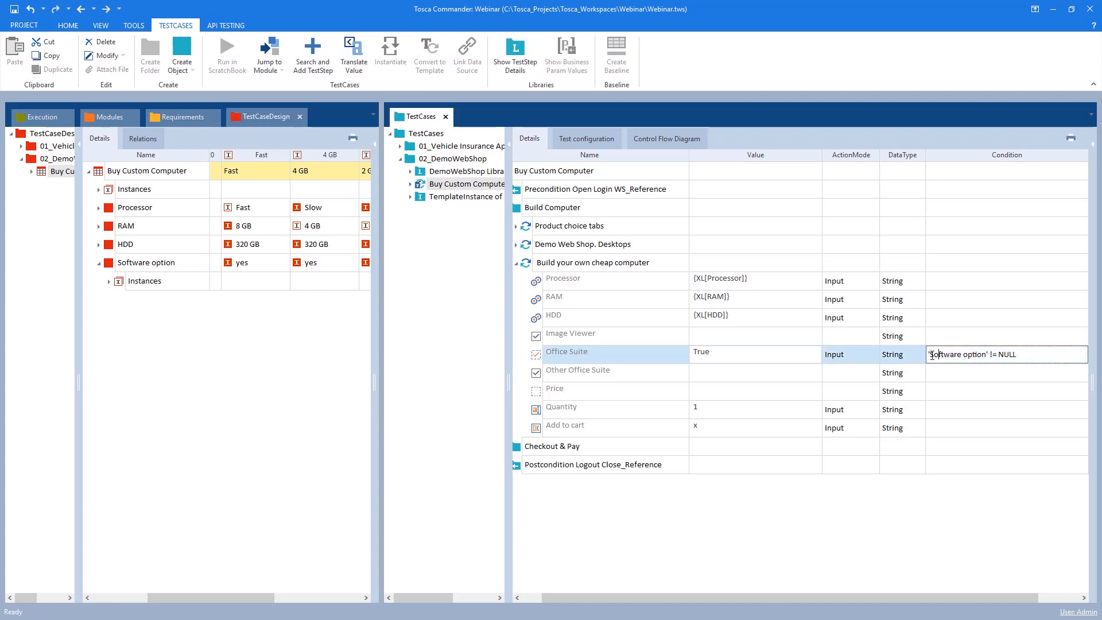
left_click_drag(932, 355, 1022, 357)
left_click(1022, 358)
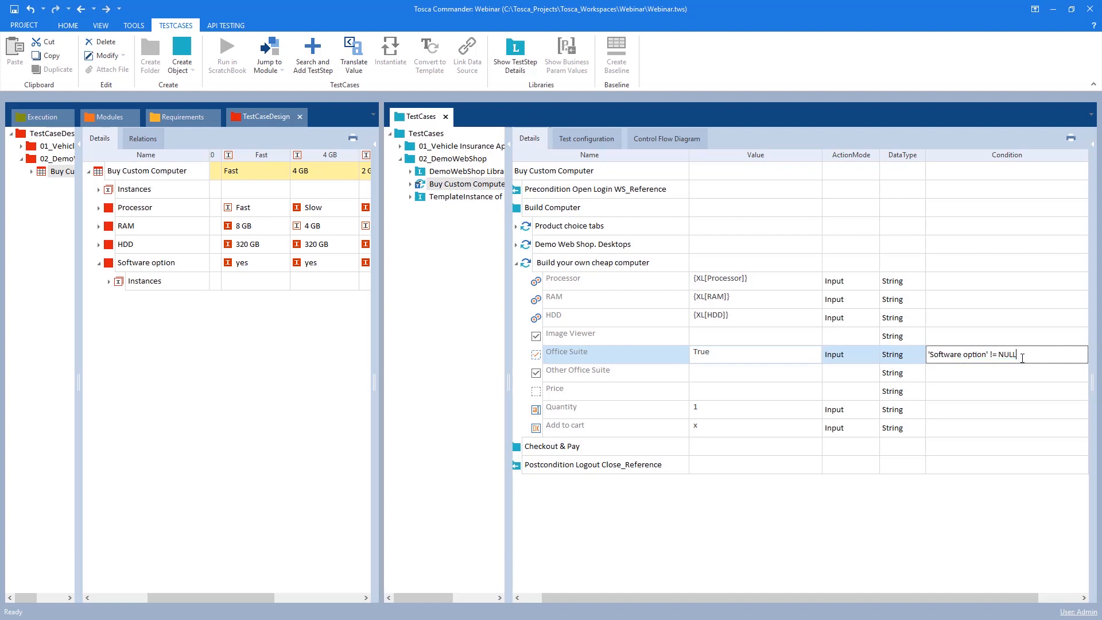
left_click_drag(177, 598, 237, 598)
left_click_drag(1023, 356, 991, 364)
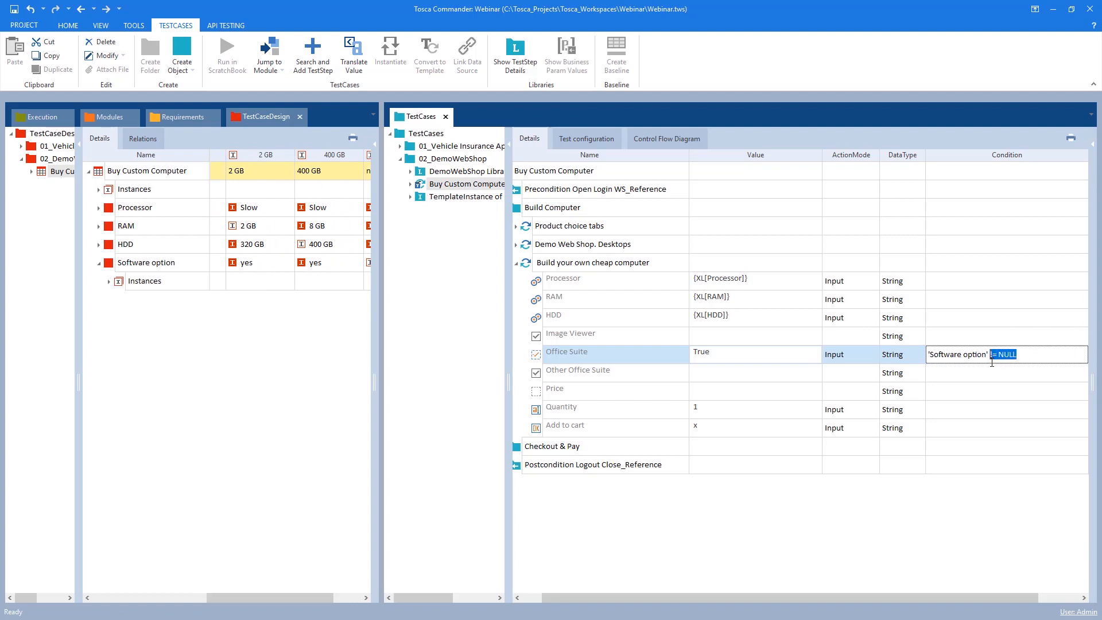
left_click_drag(992, 362, 1000, 363)
type("\"no")
left_click_drag(208, 597, 127, 597)
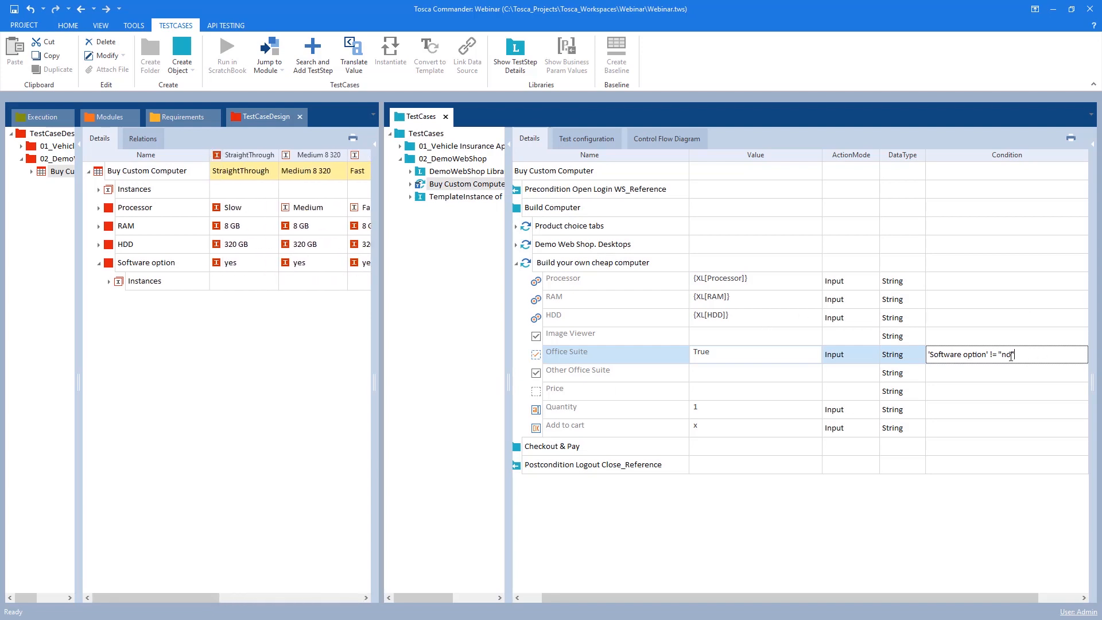
left_click_drag(991, 356, 1030, 357)
type("=")
left_click(860, 352)
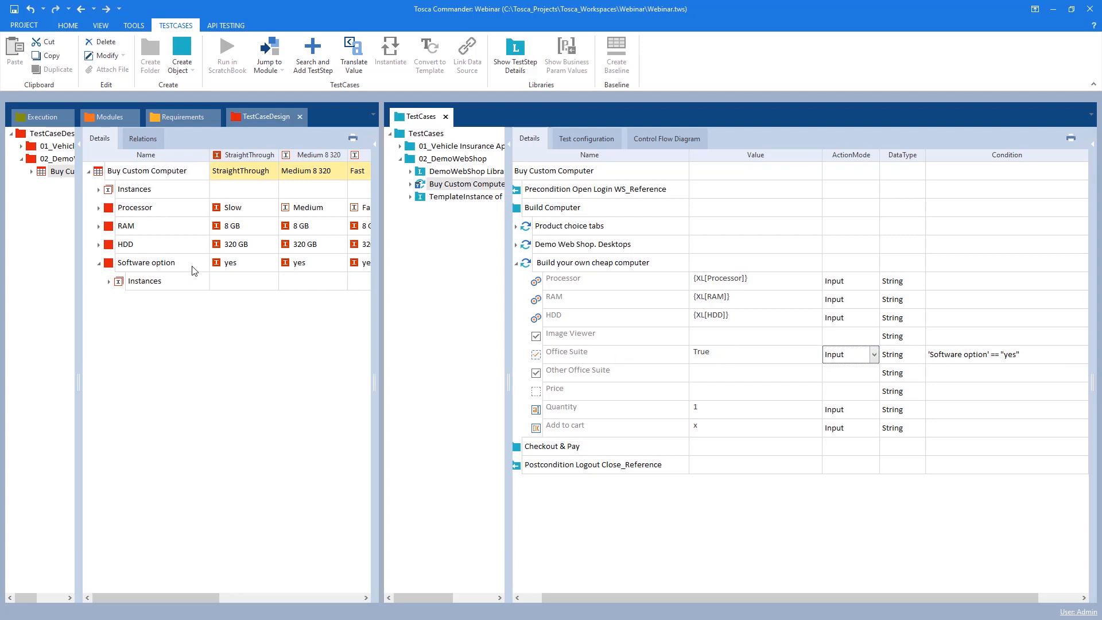
Expand the Software option instances and set the Office Suite condition from the yes instance
left_click_drag(379, 294, 510, 294)
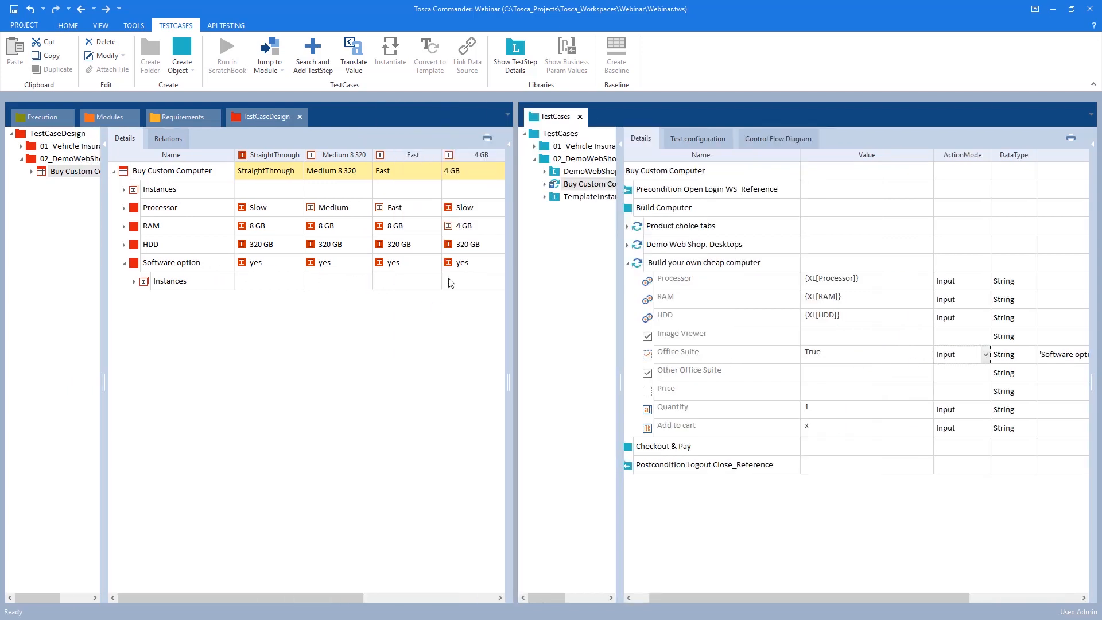
left_click_drag(172, 598, 304, 598)
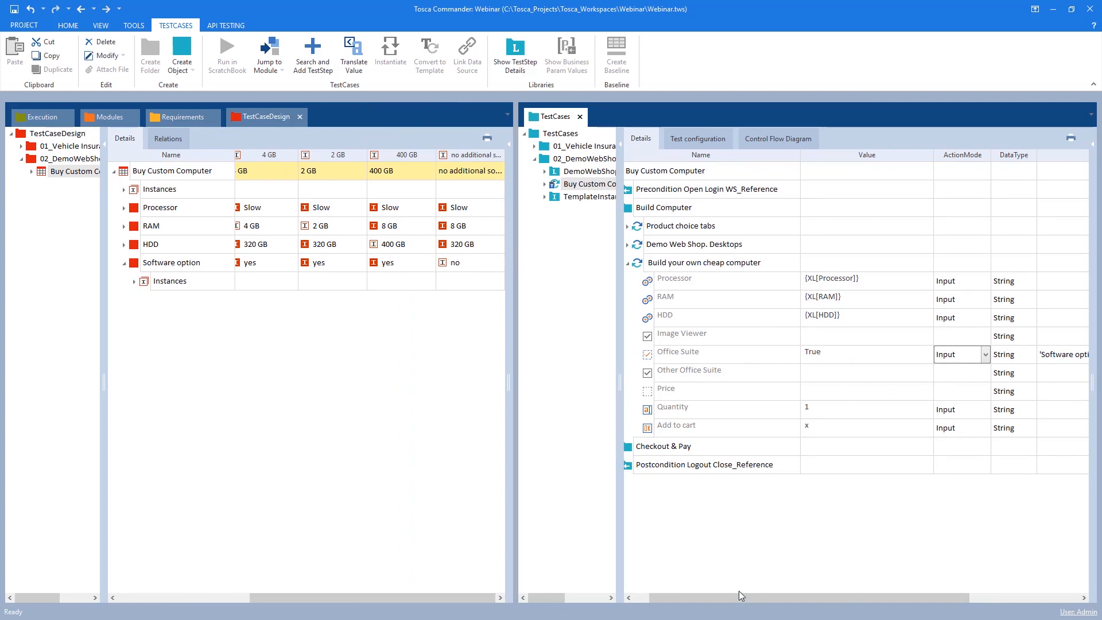
left_click_drag(751, 593, 859, 600)
left_click(1001, 356)
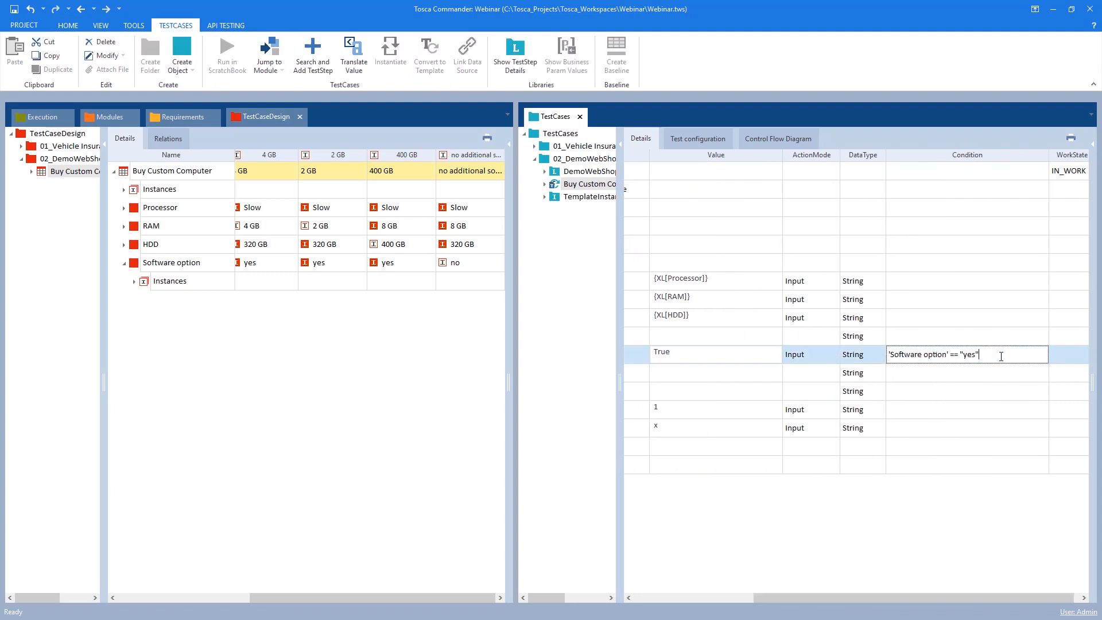
left_click_drag(1001, 355, 873, 354)
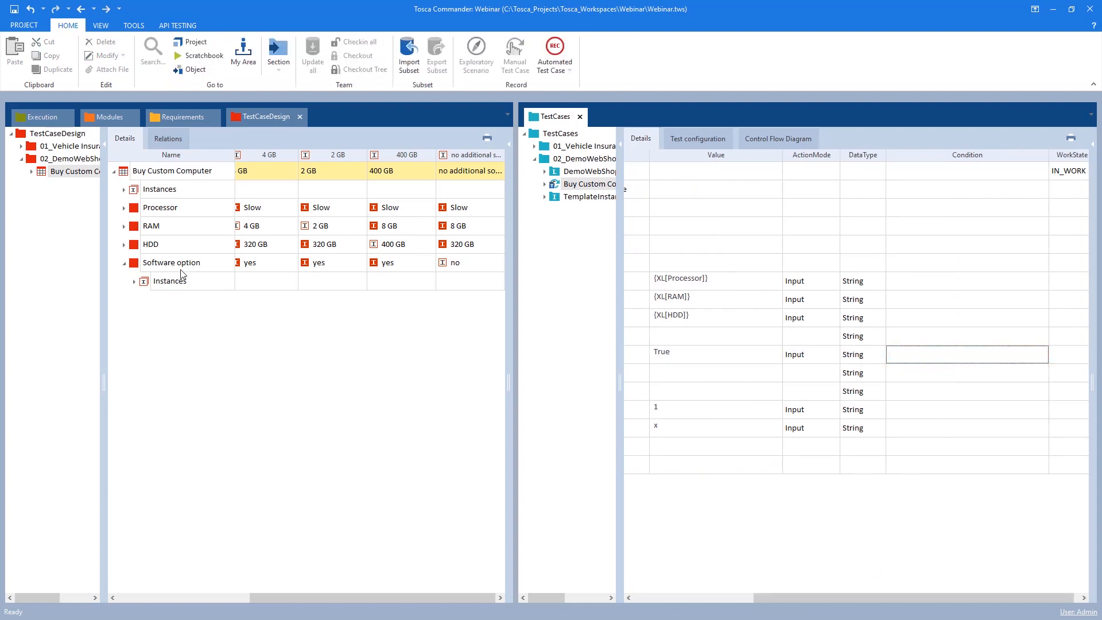
left_click(135, 281)
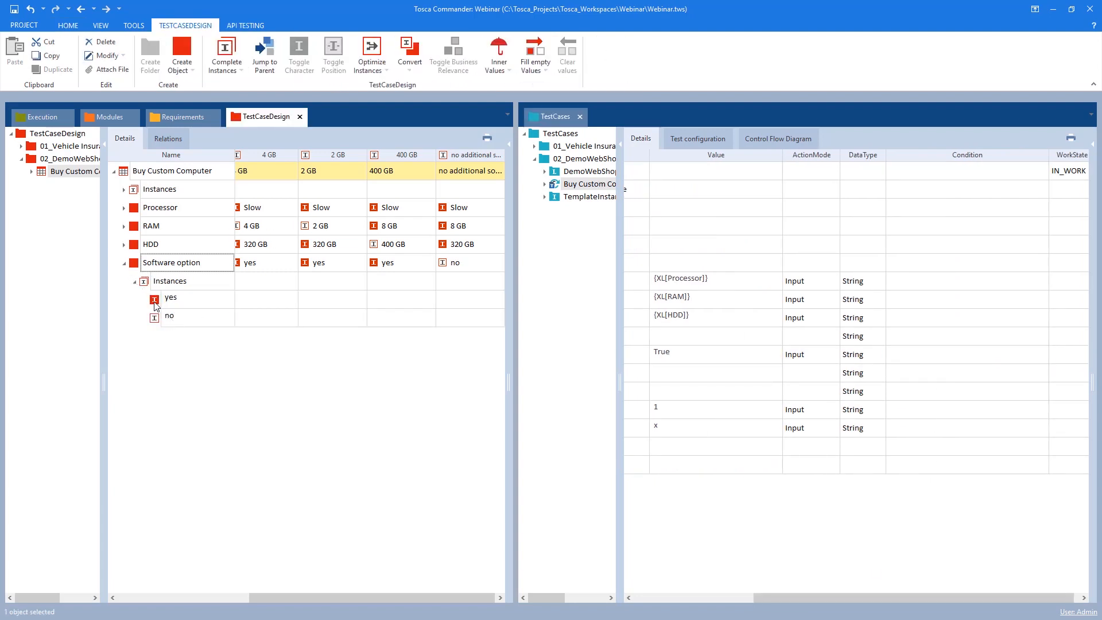
left_click_drag(154, 302, 908, 360)
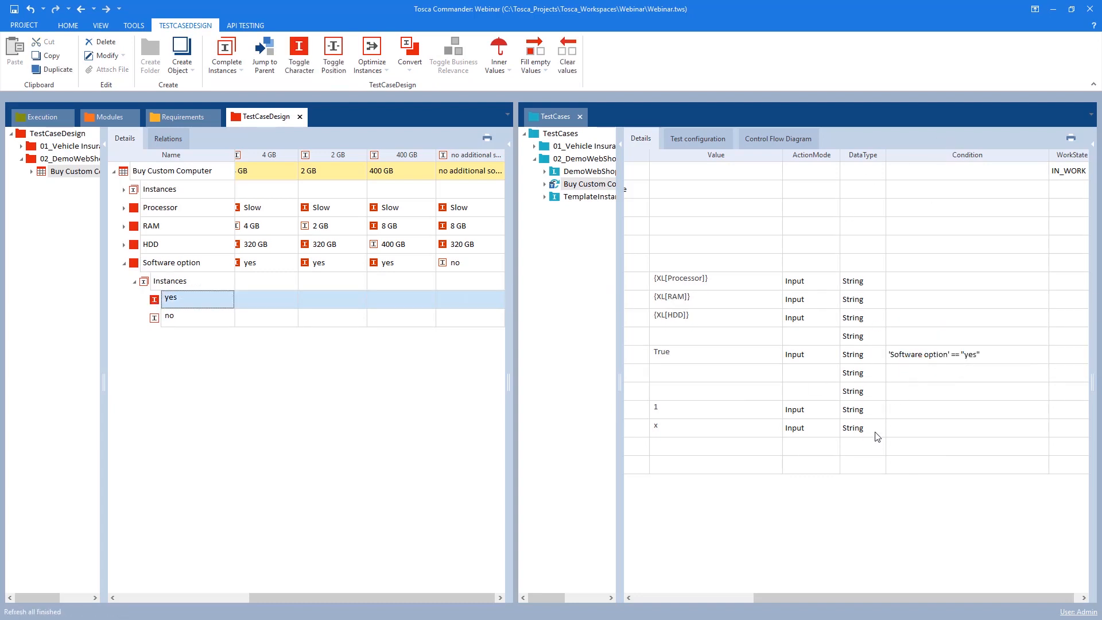
Replace the Office Suite condition with the no instance and change it to 'Software option' != "no"
left_click_drag(793, 597, 712, 604)
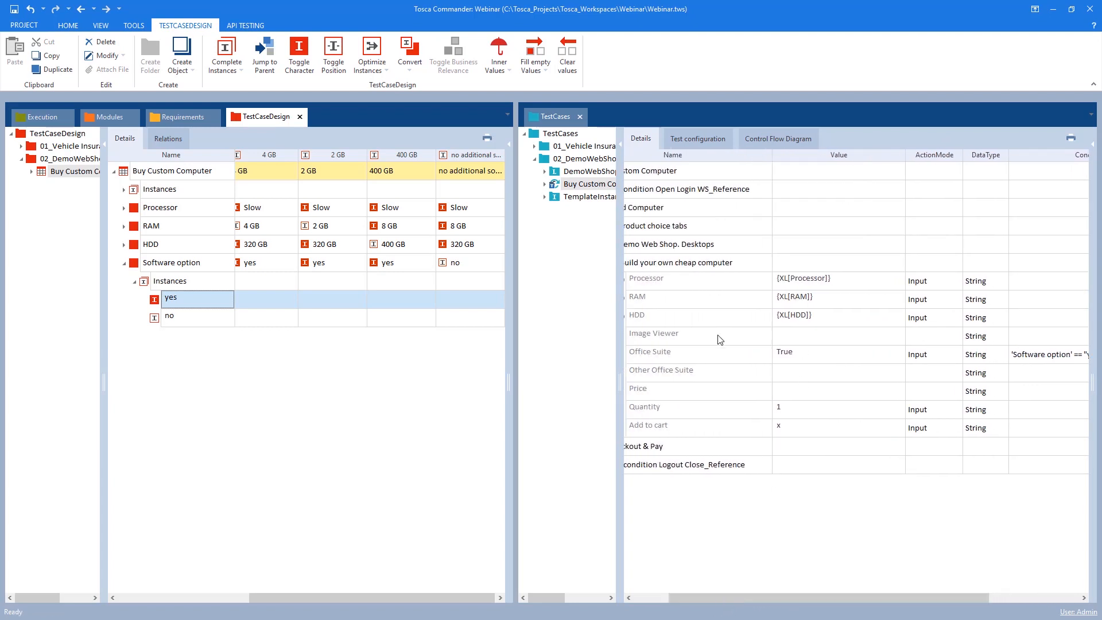
left_click(1053, 358)
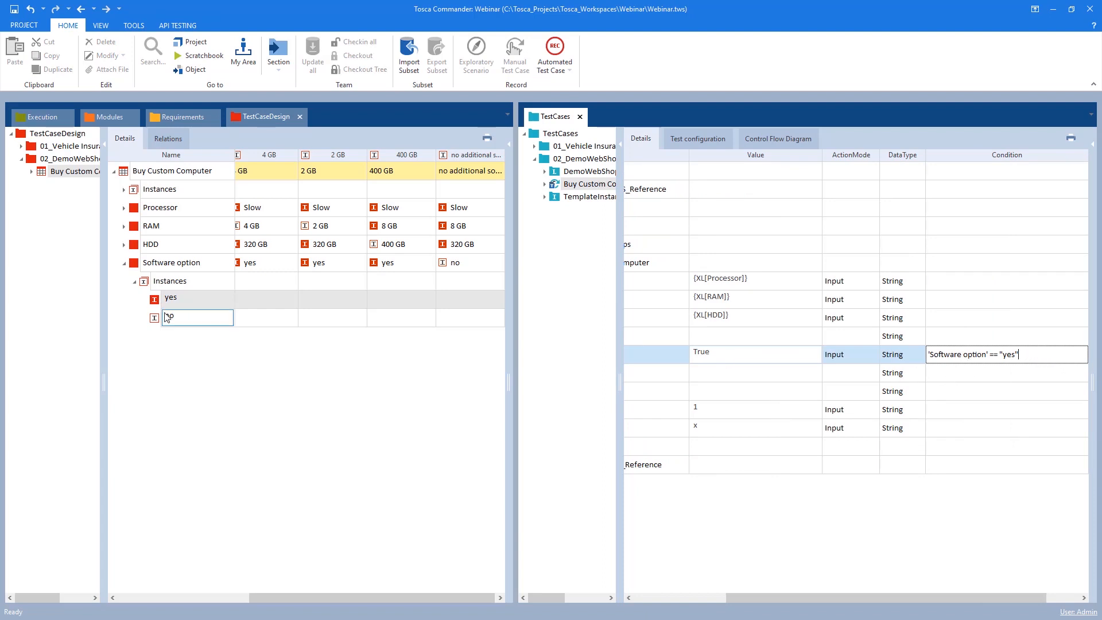
left_click(1025, 357)
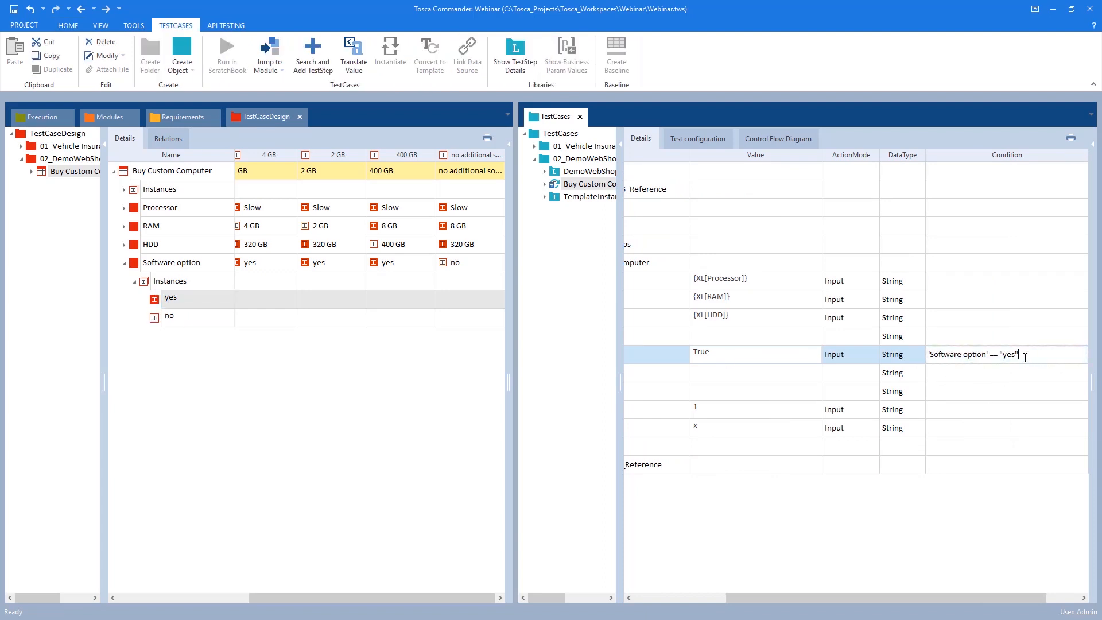
left_click_drag(1024, 357, 824, 369)
key("Delete")
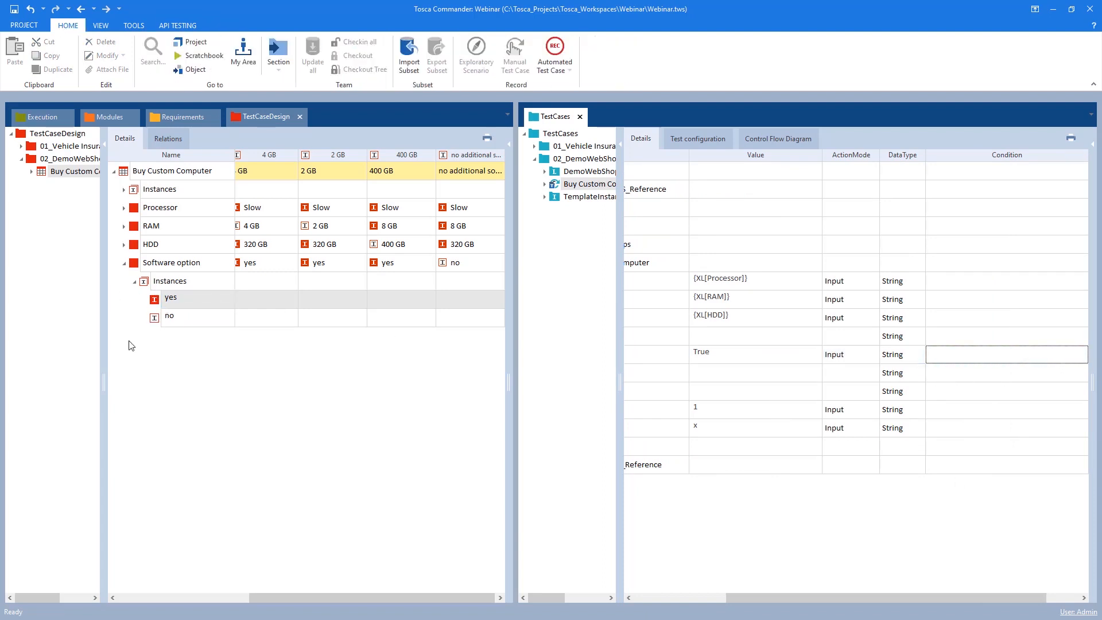
left_click_drag(154, 319, 1028, 354)
left_click(1032, 356)
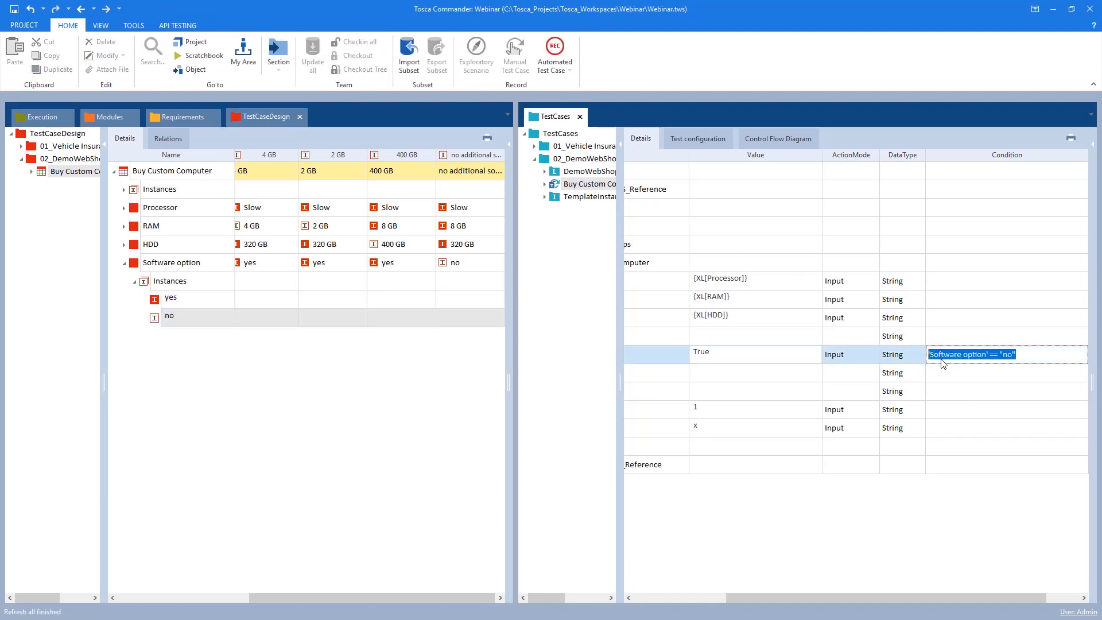
left_click(1025, 349)
key("ctrl+a")
left_click(993, 353)
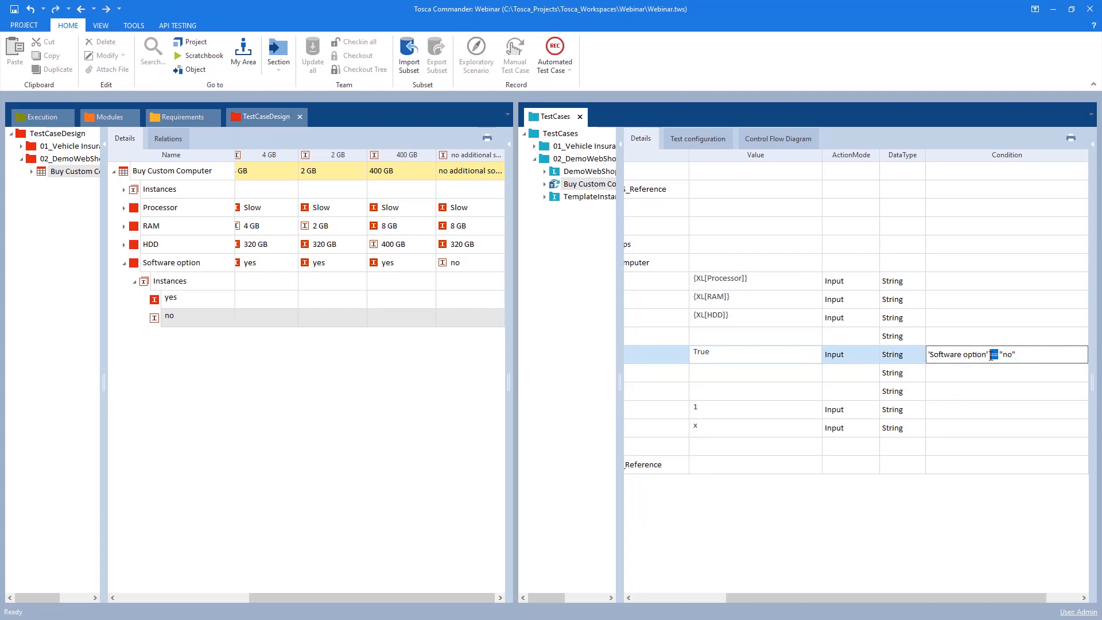
type("!")
left_click(1020, 394)
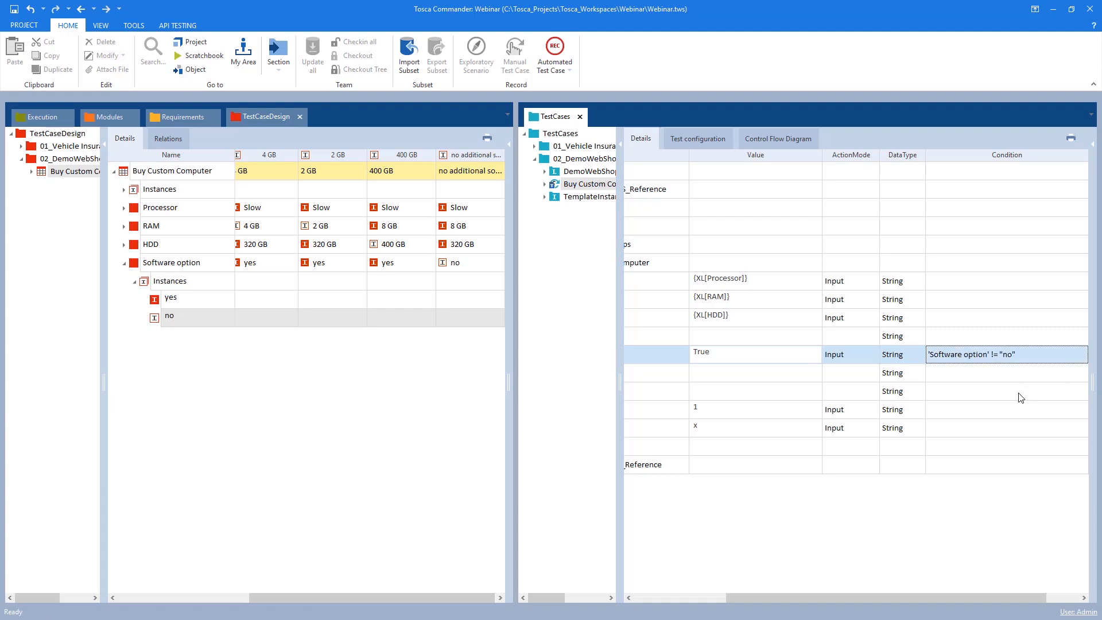
Append an HDD != NULL clause to the Office Suite condition, joined with AND
left_click(1021, 358)
left_click(1030, 359)
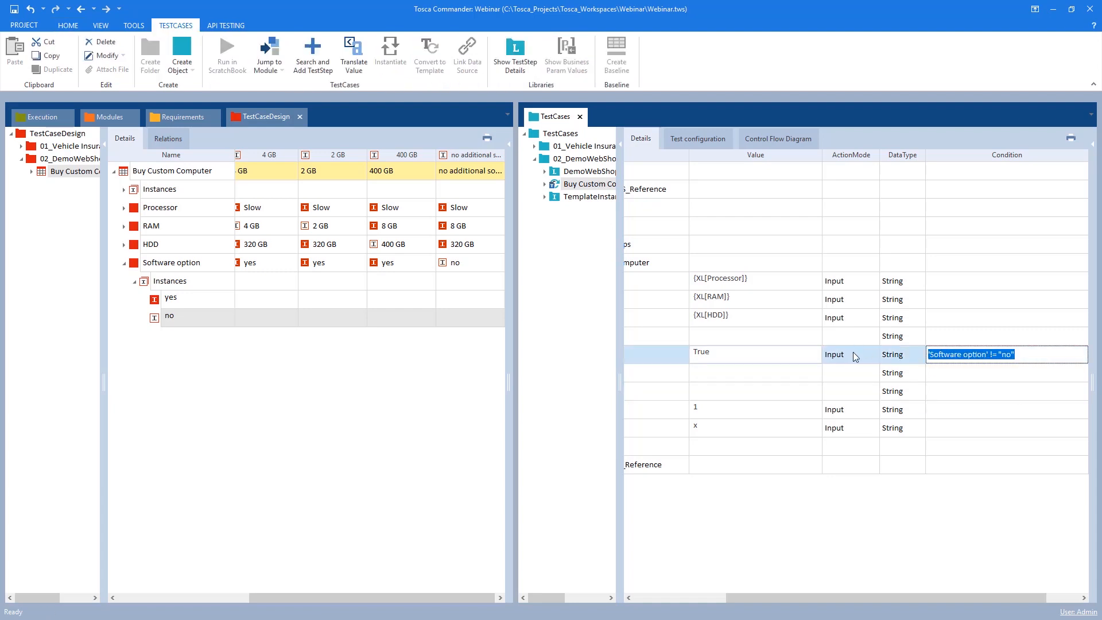
left_click(1037, 359)
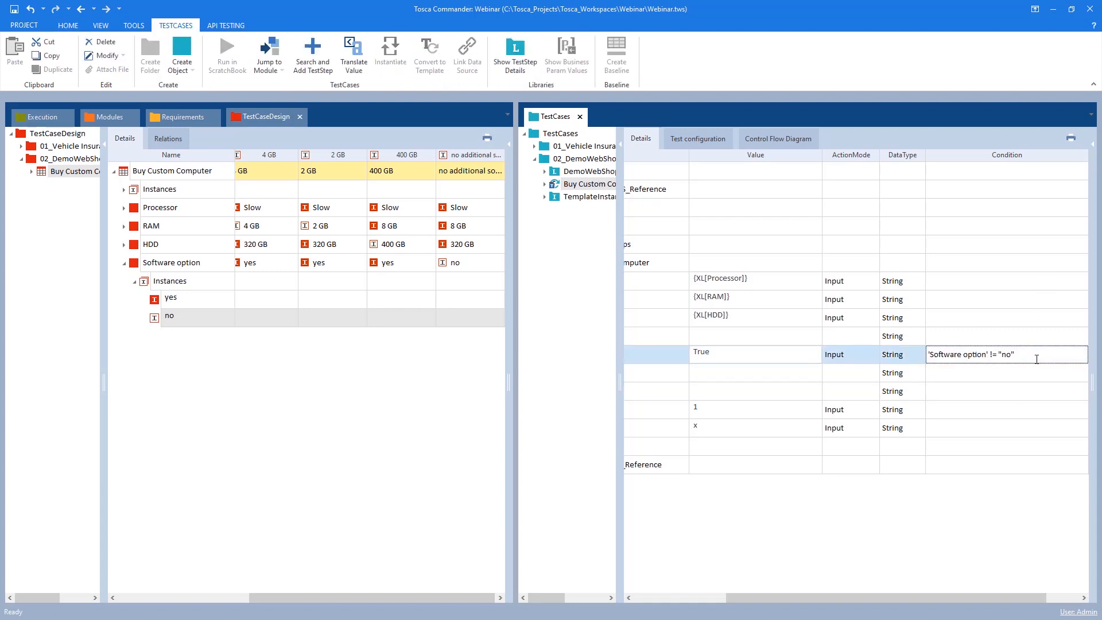
mouse_move(1036, 358)
left_mouse_down()
mouse_move(939, 356)
mouse_move(1032, 354)
left_mouse_up()
key("BackSpace")
left_click_drag(133, 244, 1016, 357)
double_click(1018, 355)
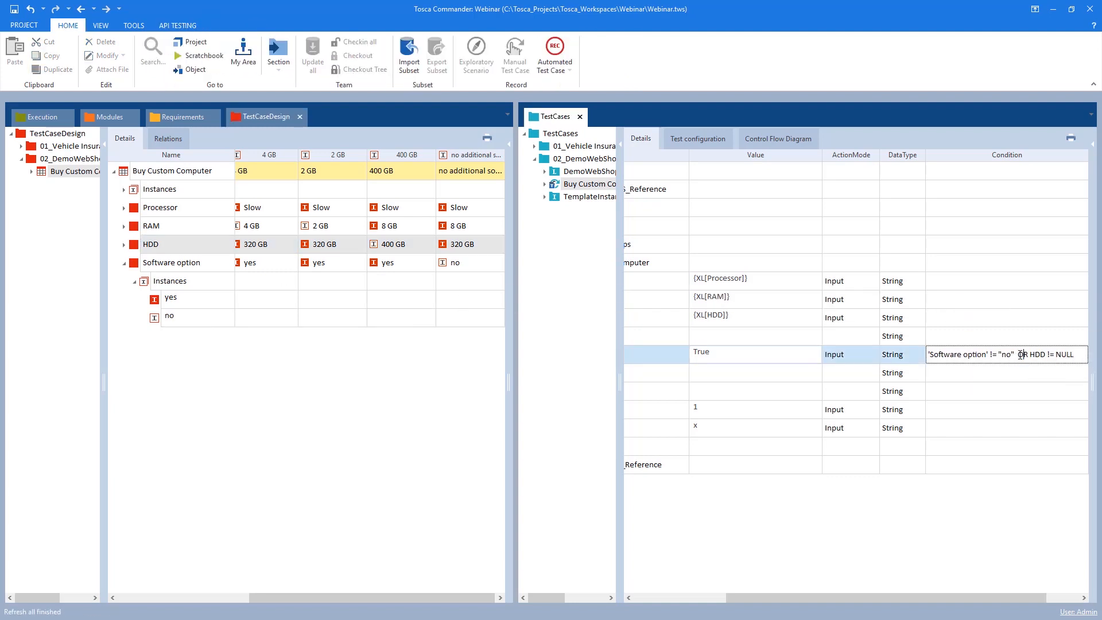
type("AND")
Delete the HDD != NULL clause from the Office Suite condition
left_click_drag(935, 354, 962, 354)
mouse_move(1035, 354)
left_mouse_down()
mouse_move(968, 354)
mouse_move(1018, 359)
left_mouse_up()
key("BackSpace")
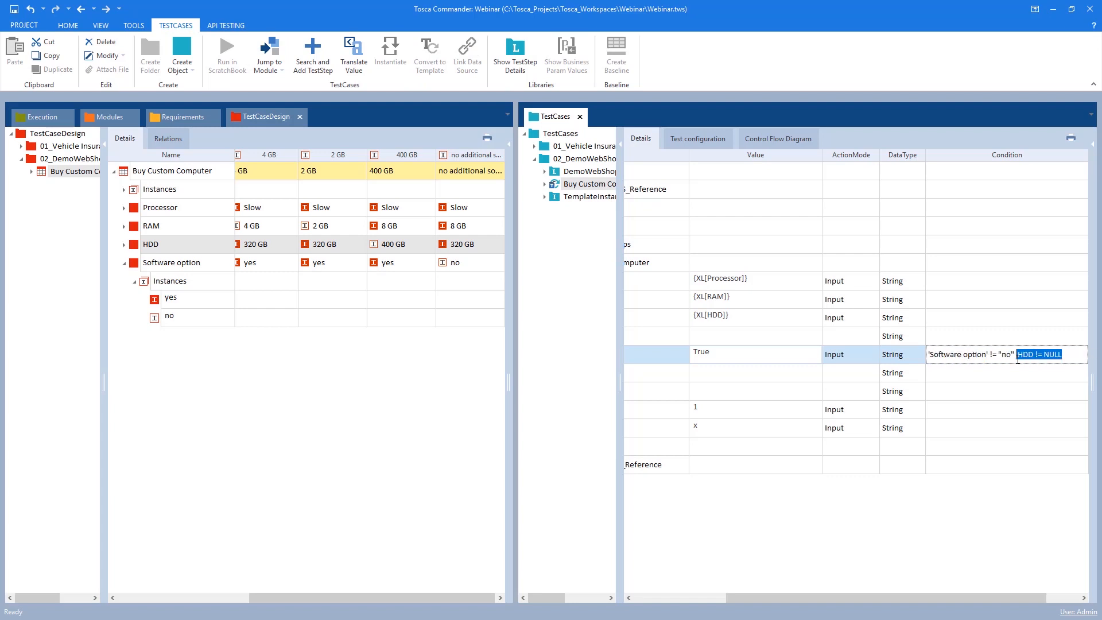
key("BackSpace")
left_click(962, 376)
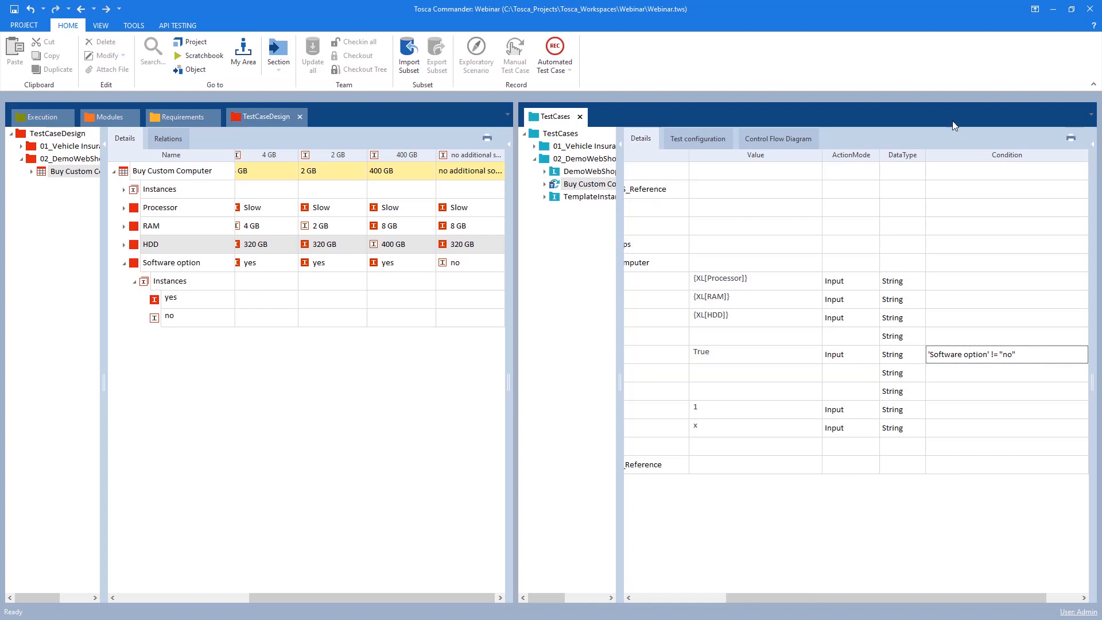
Reinstantiate the TemplateInstance of Buy Custom Computer
left_click_drag(811, 597, 716, 597)
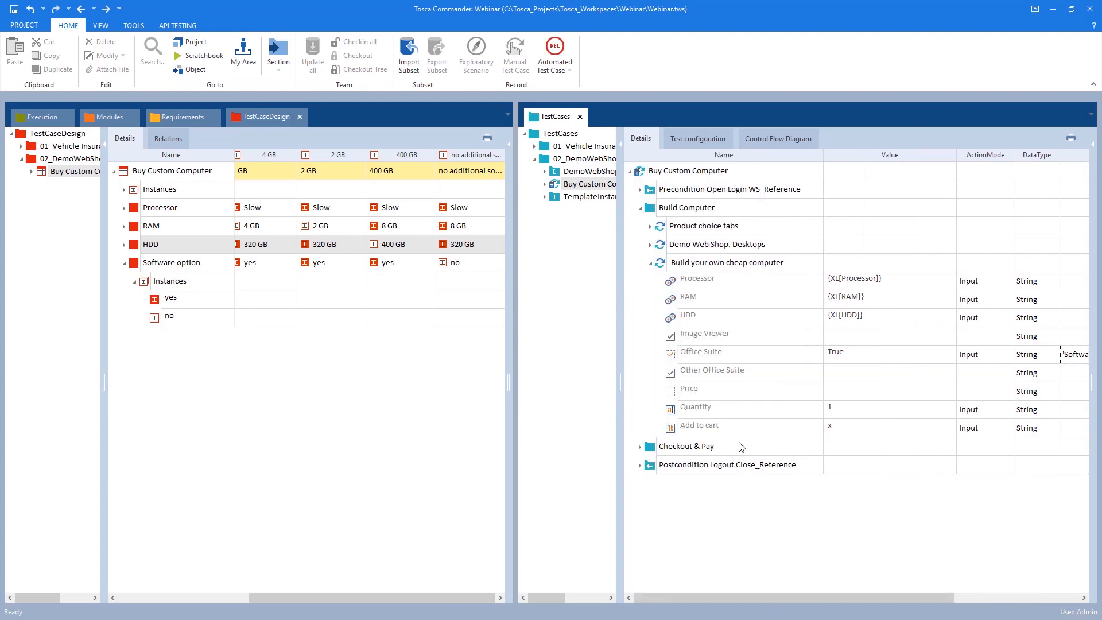
right_click(585, 197)
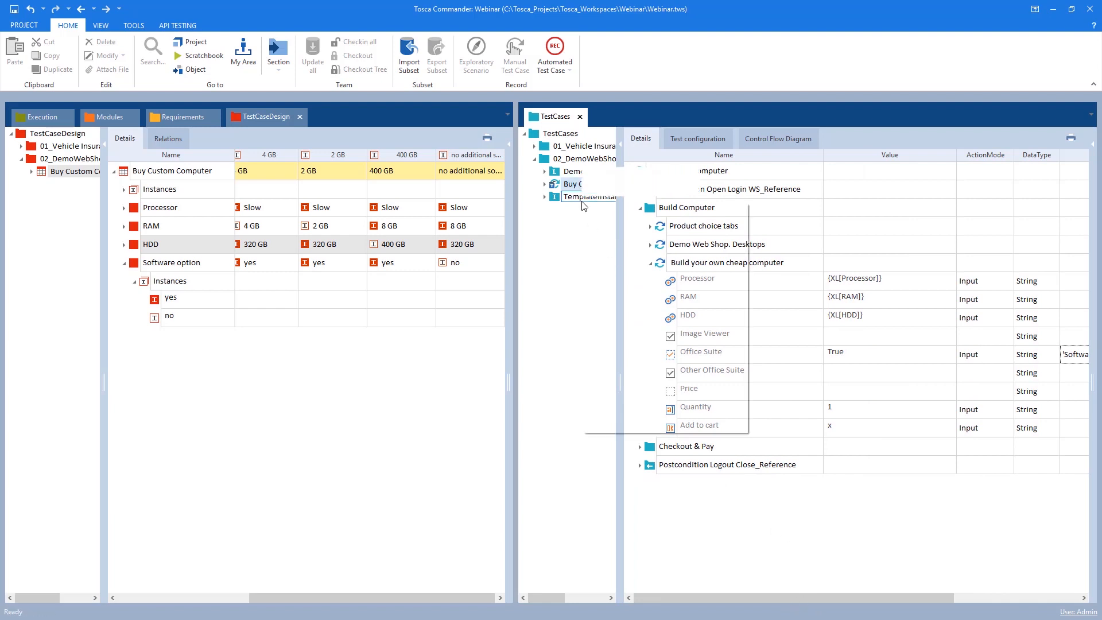
left_click(659, 282)
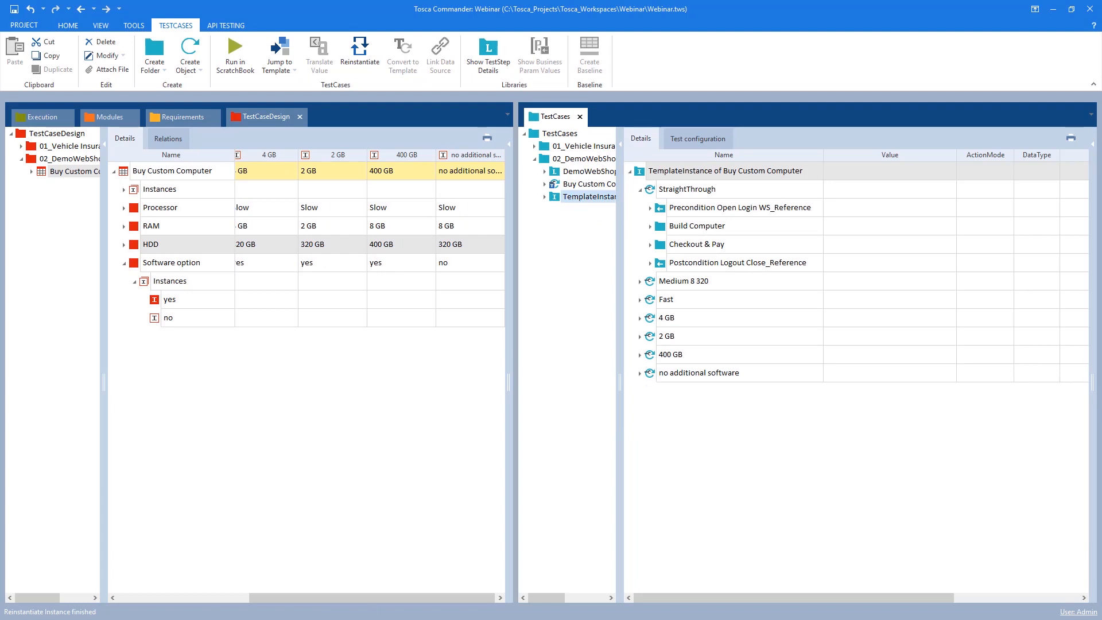
Compare the Office Suite step values in the no additional software and 400 GB template instances
left_click(640, 374)
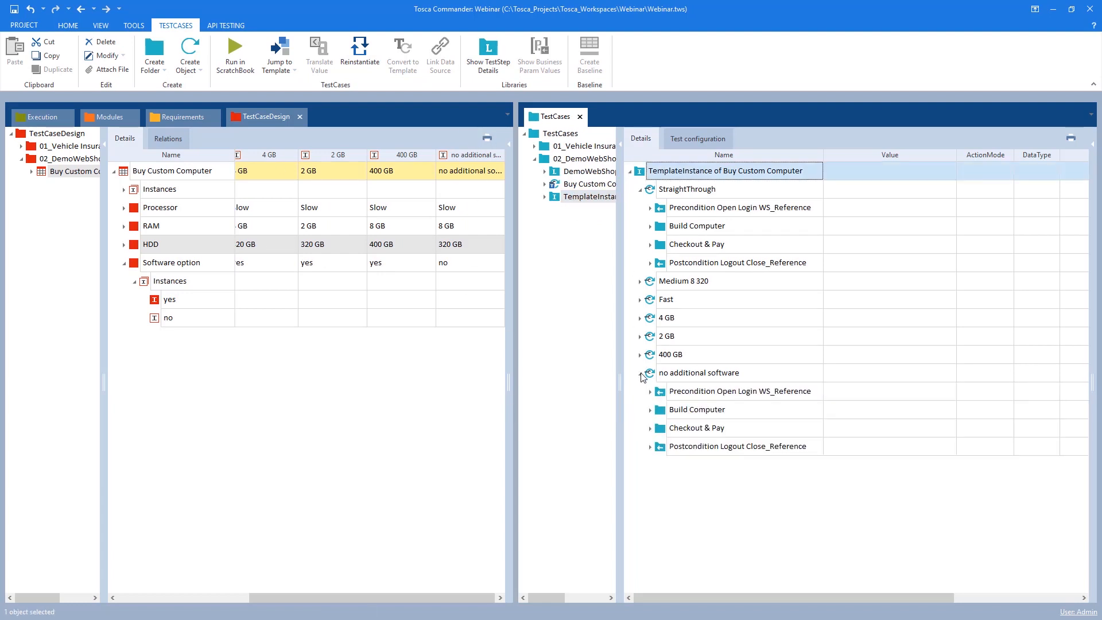
left_click(651, 410)
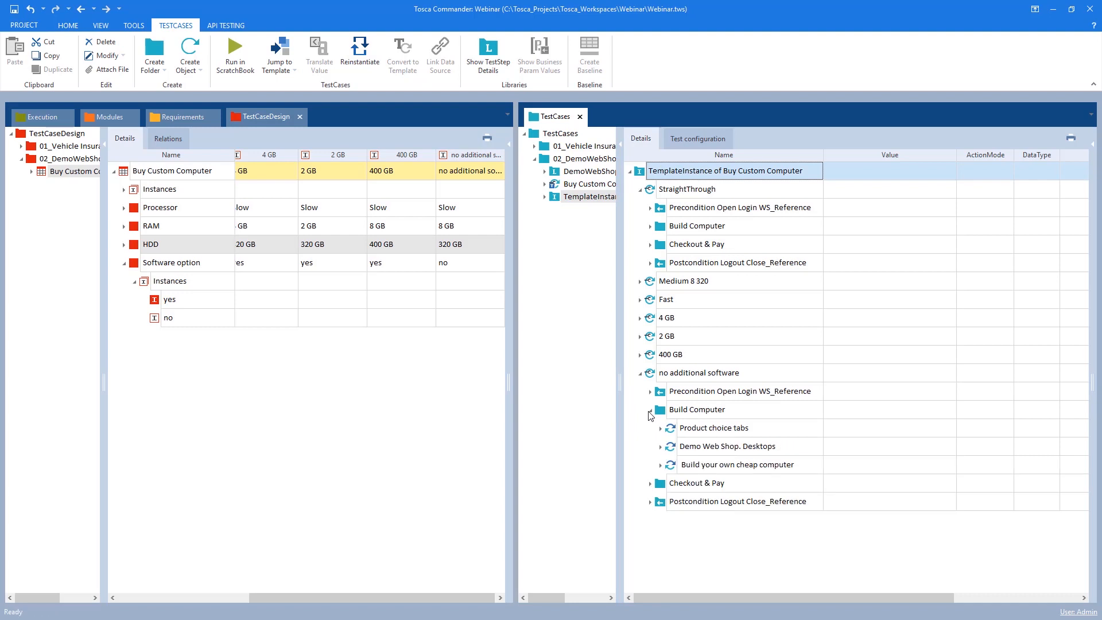
left_click(661, 465)
scroll(666, 474, "down", 3)
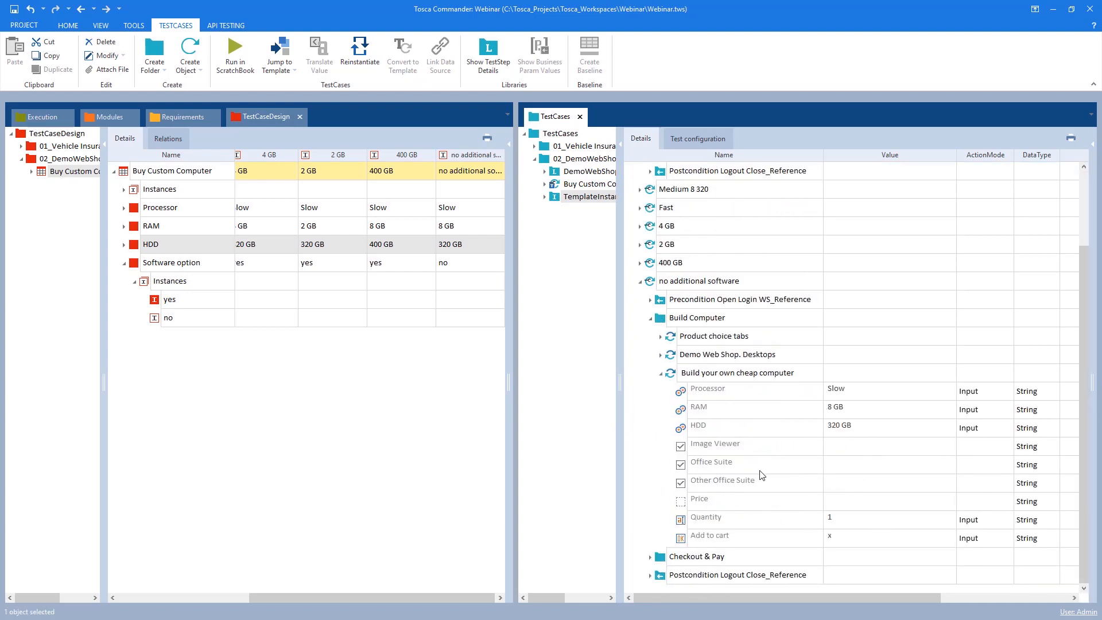
left_click_drag(670, 452, 1034, 477)
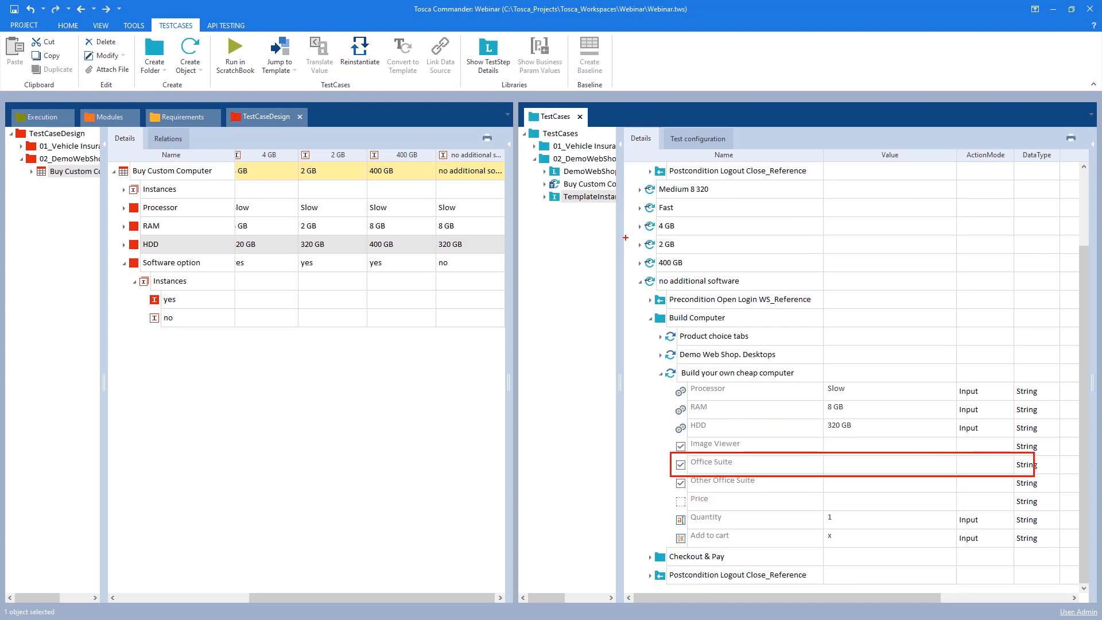
left_click(641, 263)
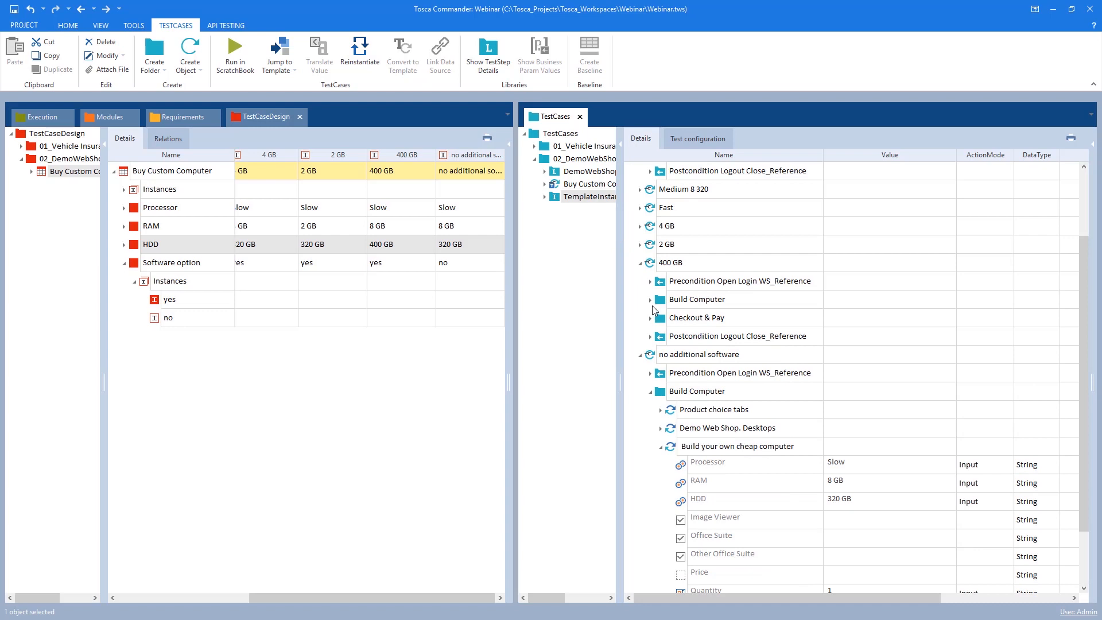
left_click(650, 299)
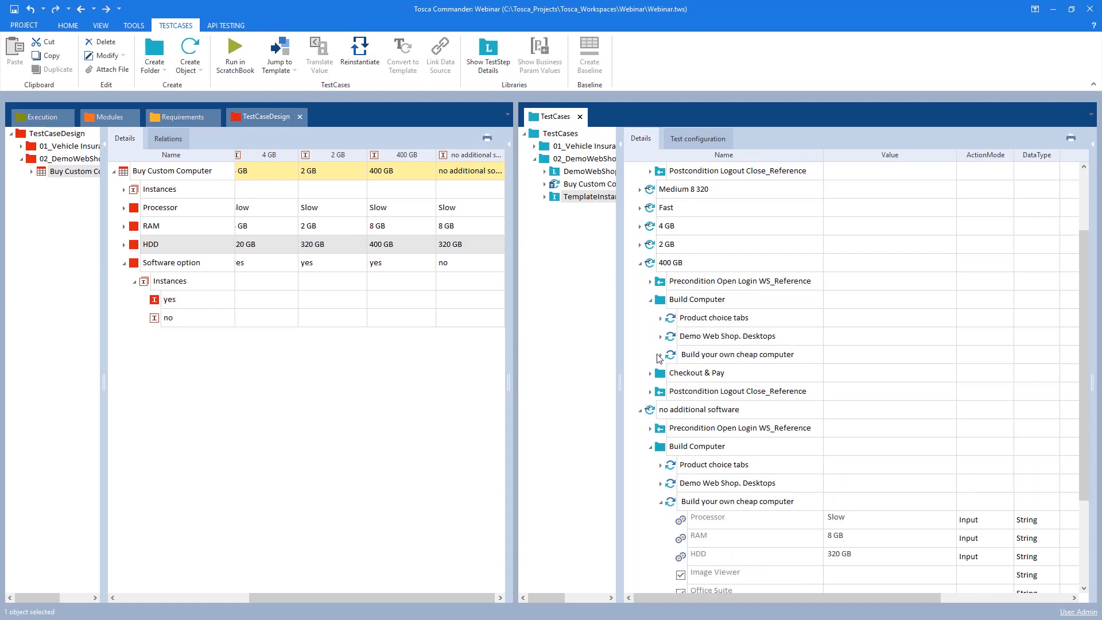
left_click(659, 355)
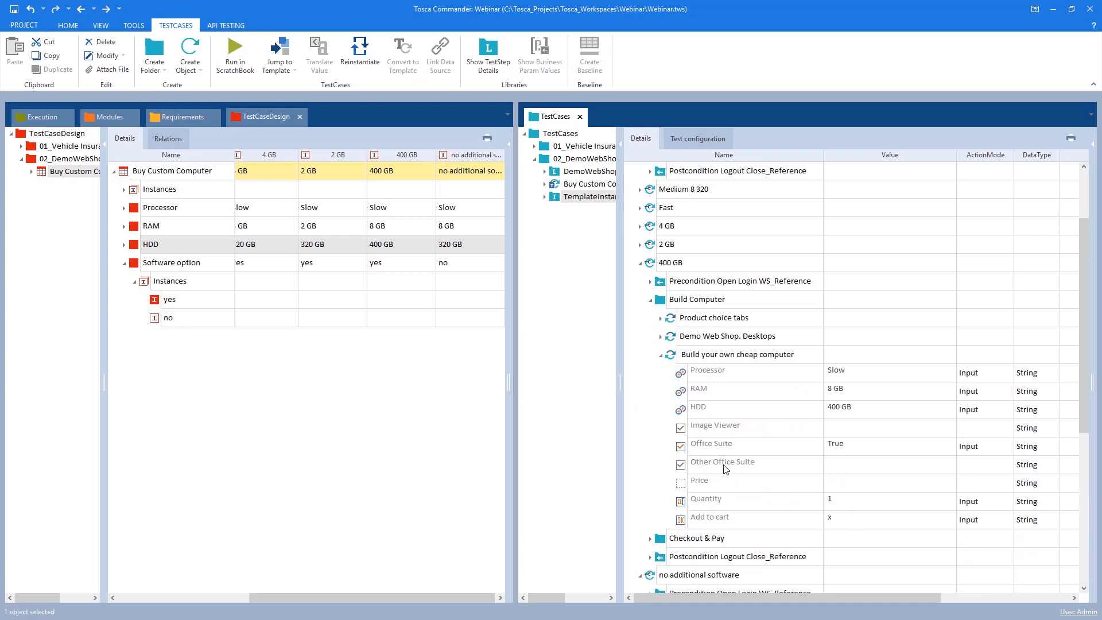
mouse_move(669, 431)
left_mouse_down()
mouse_move(1033, 474)
mouse_move(1068, 457)
left_mouse_up()
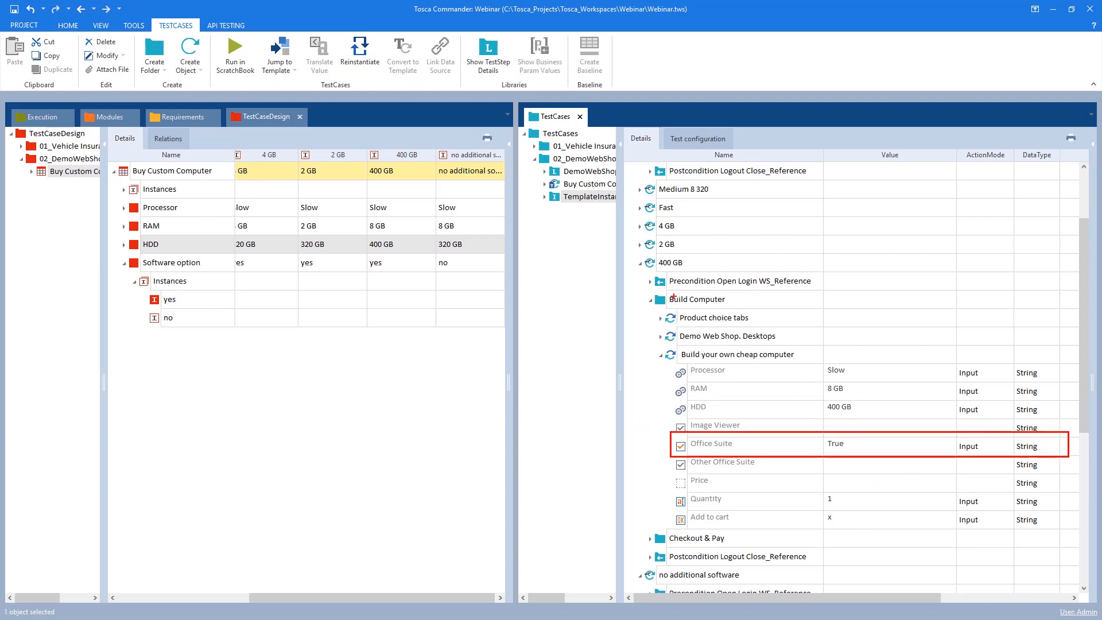
key("Escape")
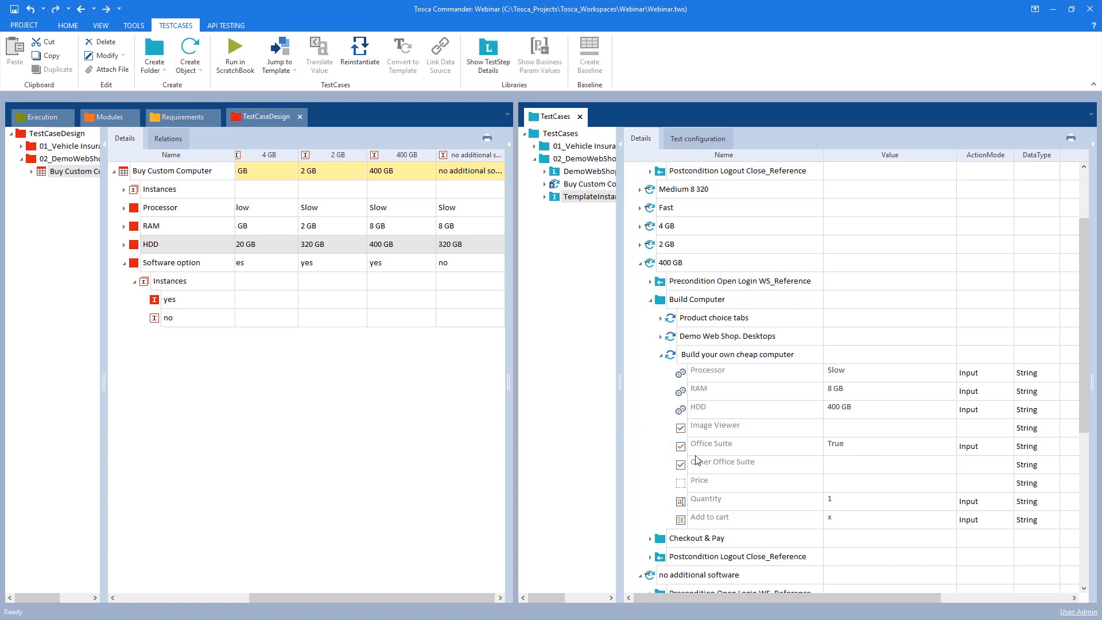
left_click(665, 301)
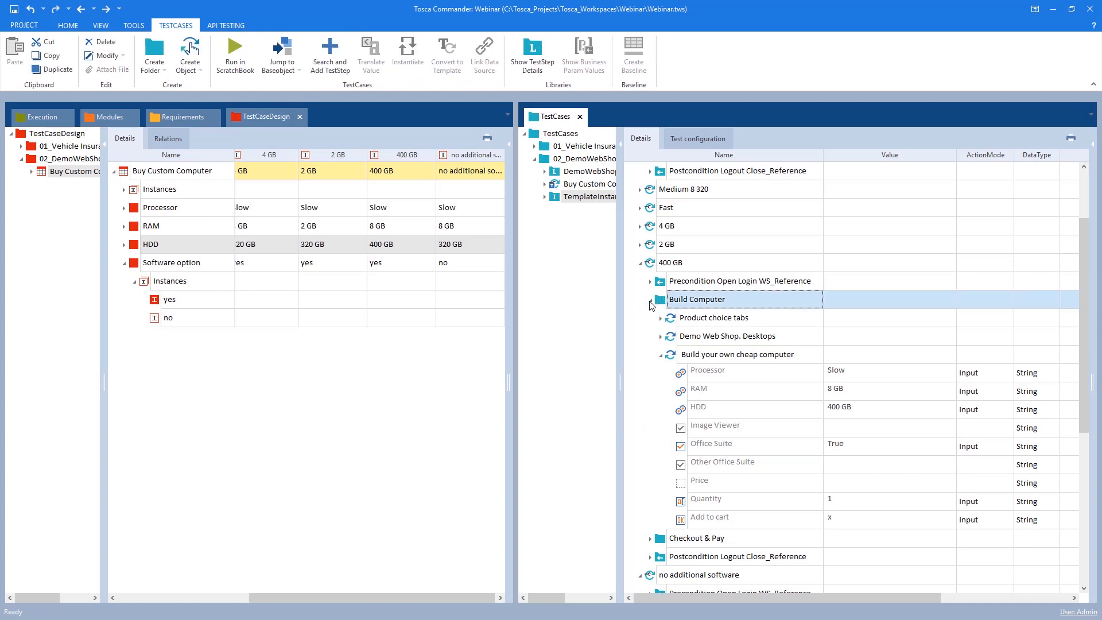
left_click(650, 300)
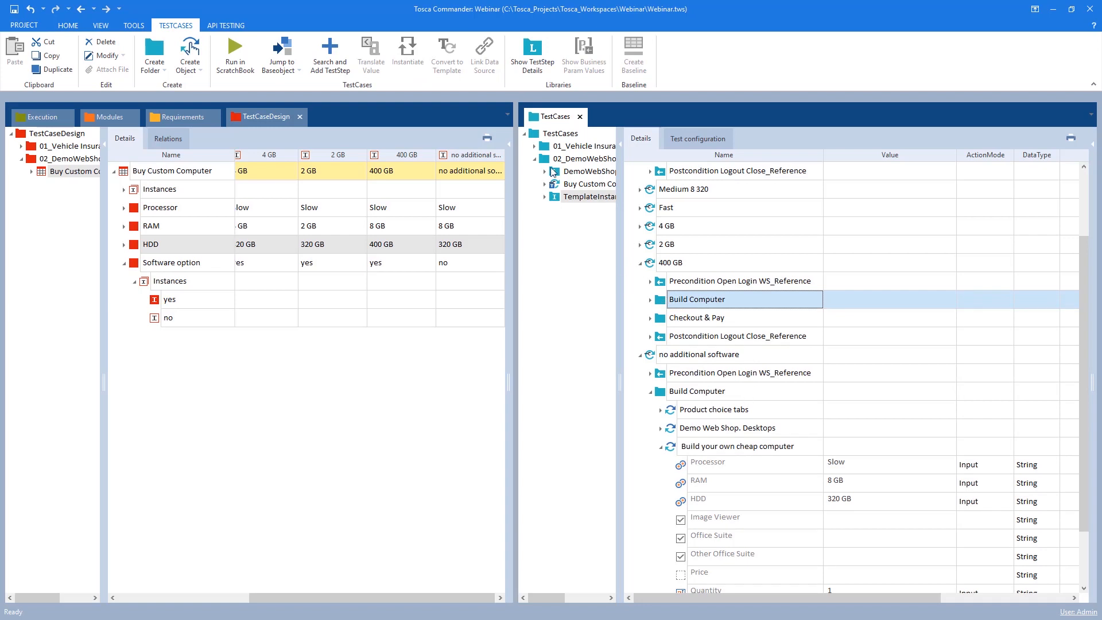
left_click(574, 184)
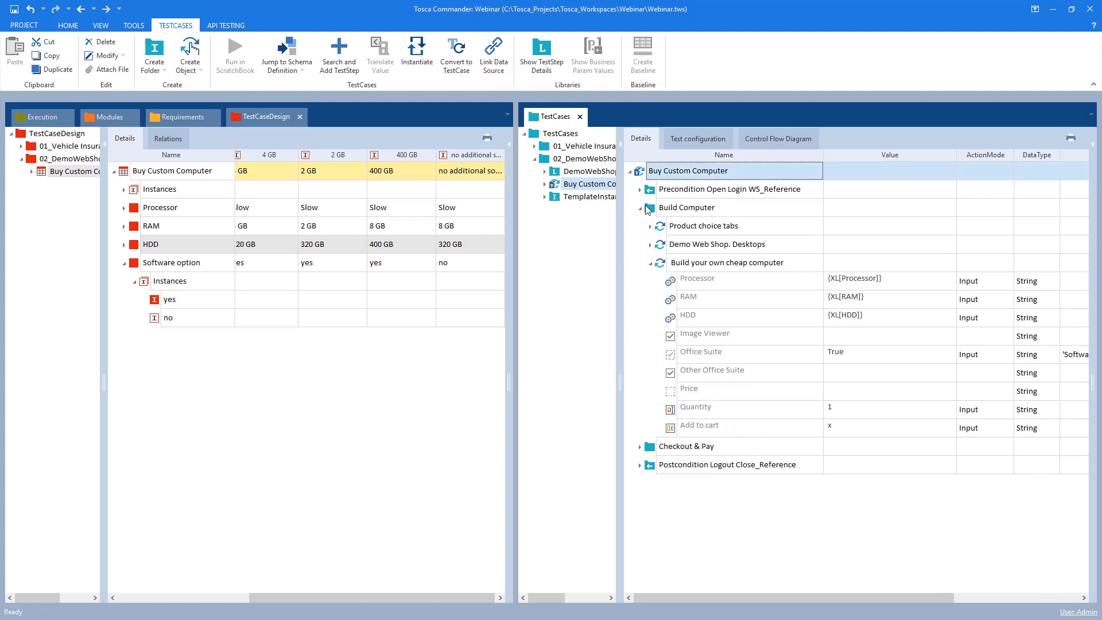
left_click(648, 206)
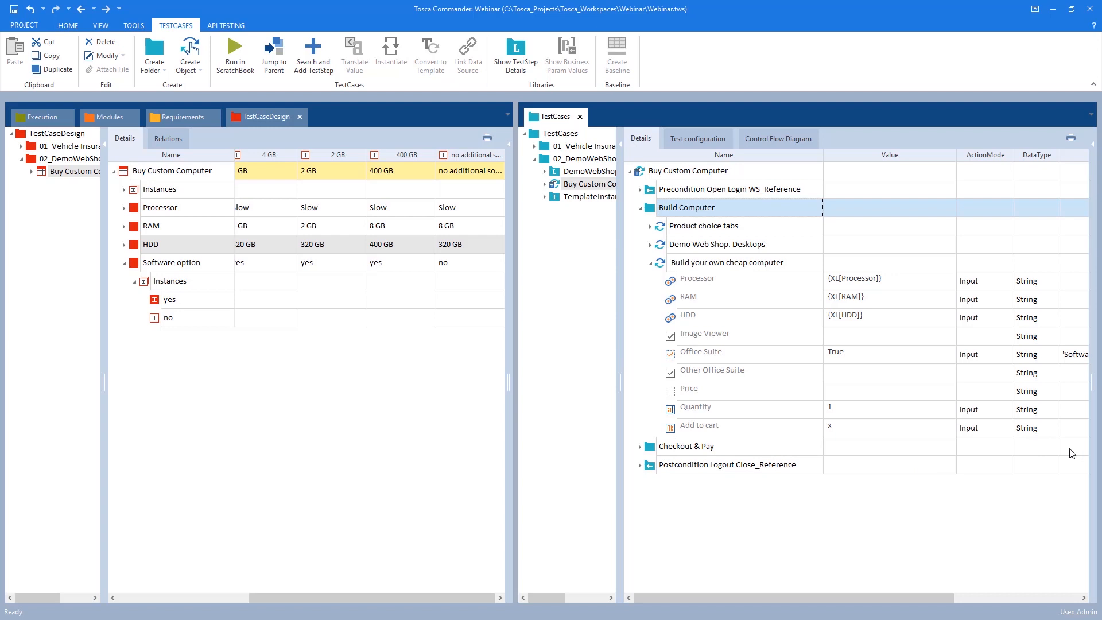
left_click(649, 452)
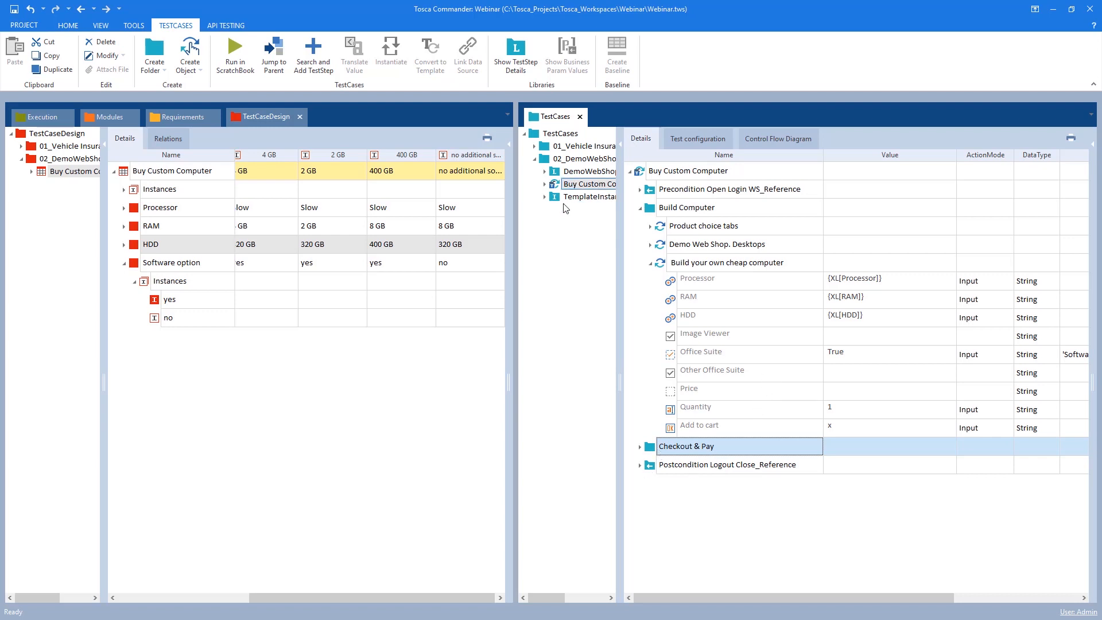
left_click(560, 185)
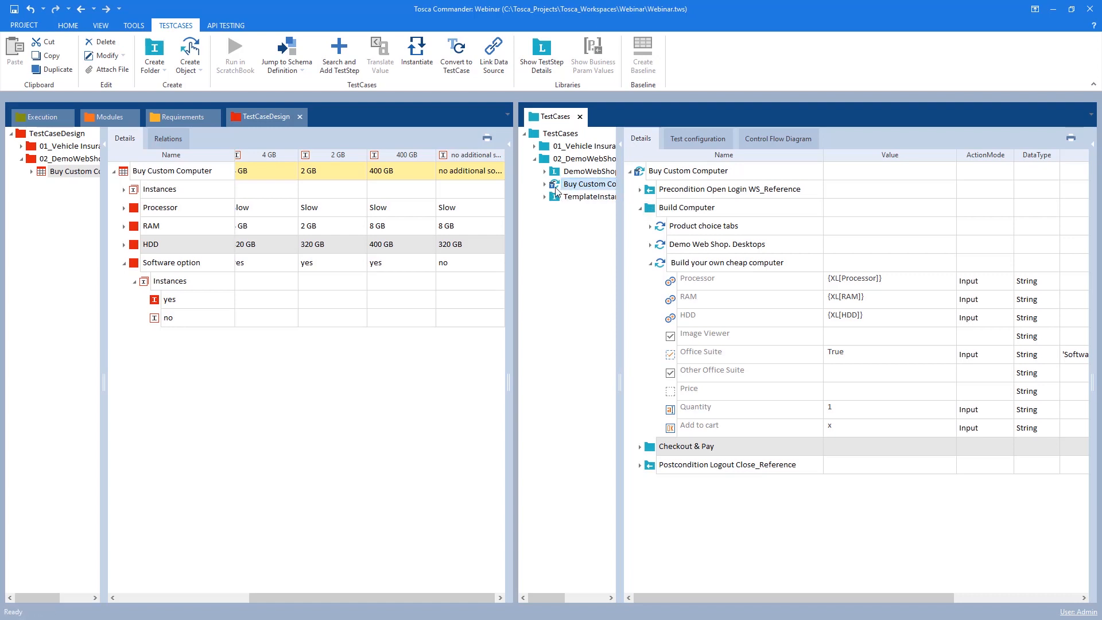
left_click(641, 208)
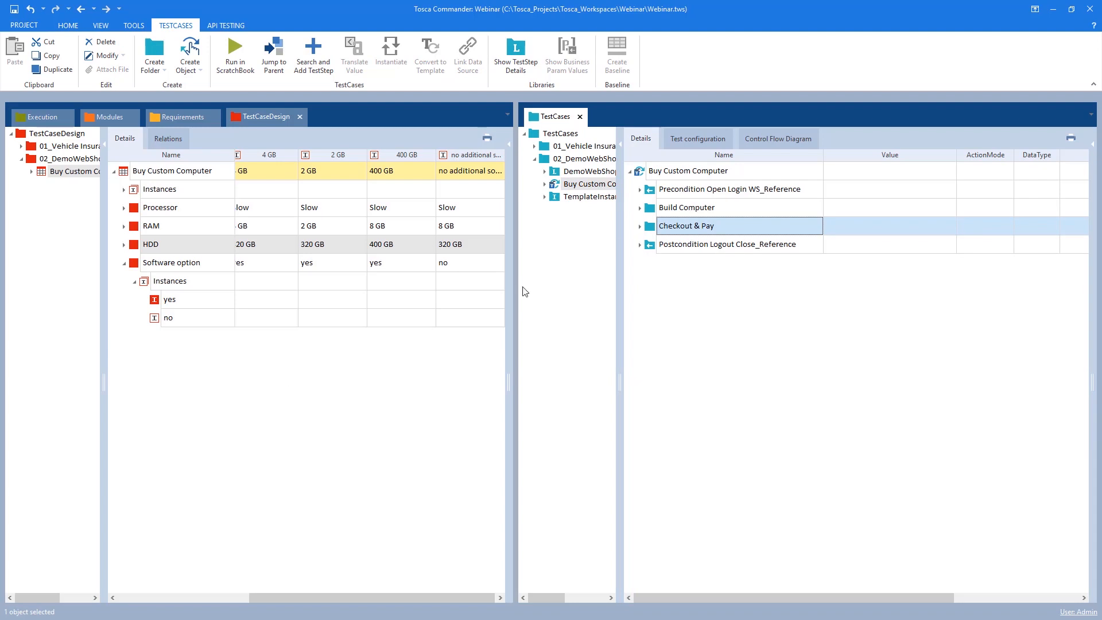
left_click(572, 198)
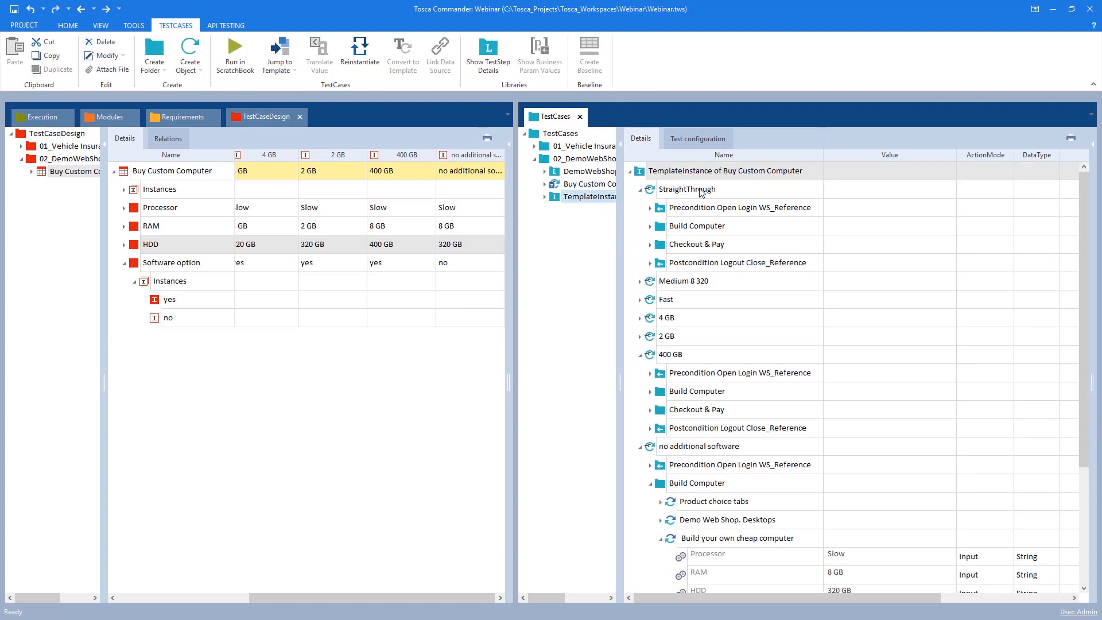
left_click(640, 190)
left_click(640, 281)
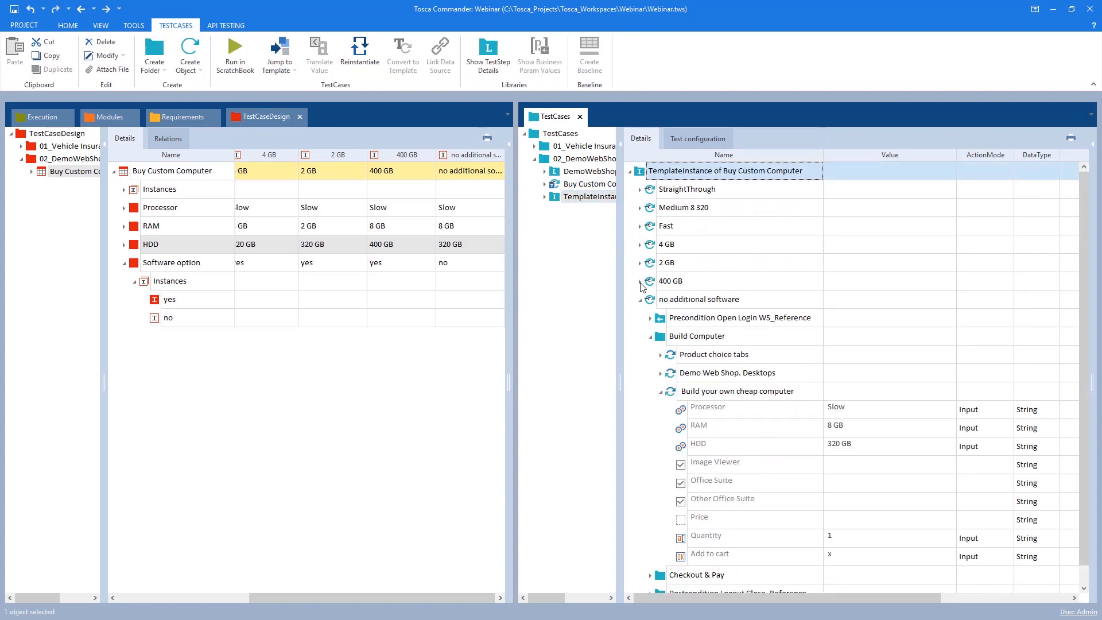
left_click(641, 300)
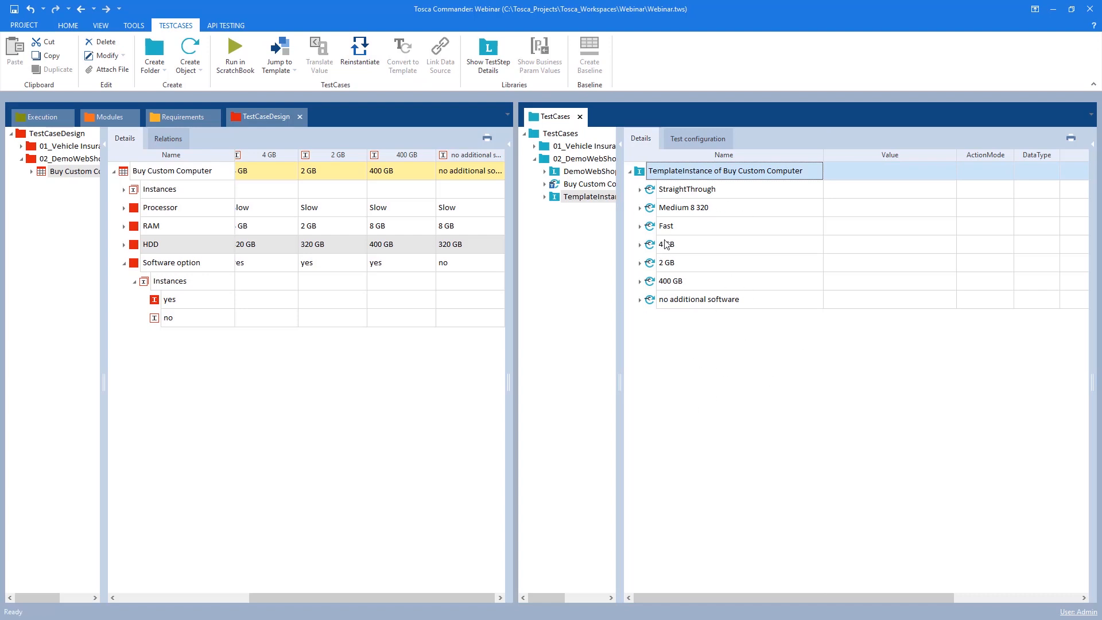
left_click(639, 300)
left_click(639, 300)
key("alt+Tab")
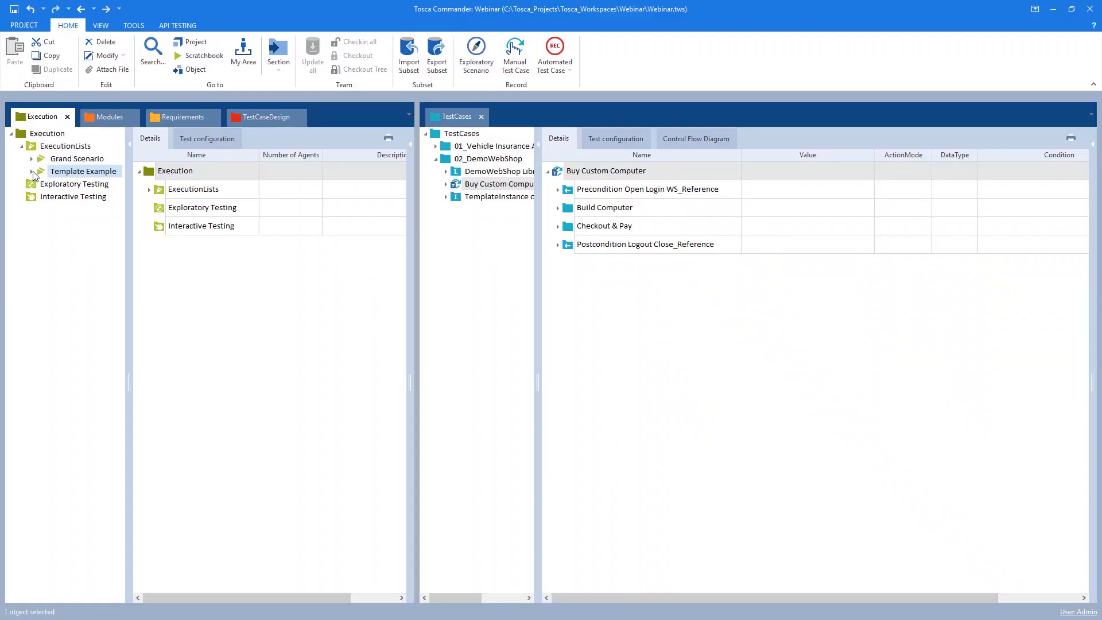
Add the TemplateInstance of Buy Custom Computer to the Template Example execution list
double_click(65, 172)
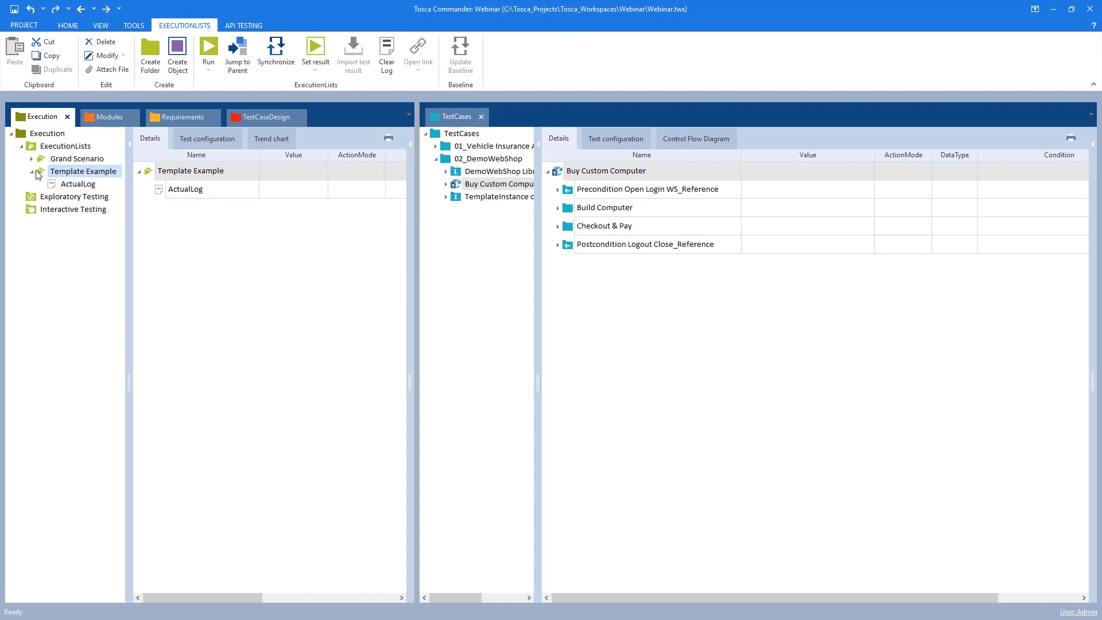
left_click_drag(420, 257, 506, 266)
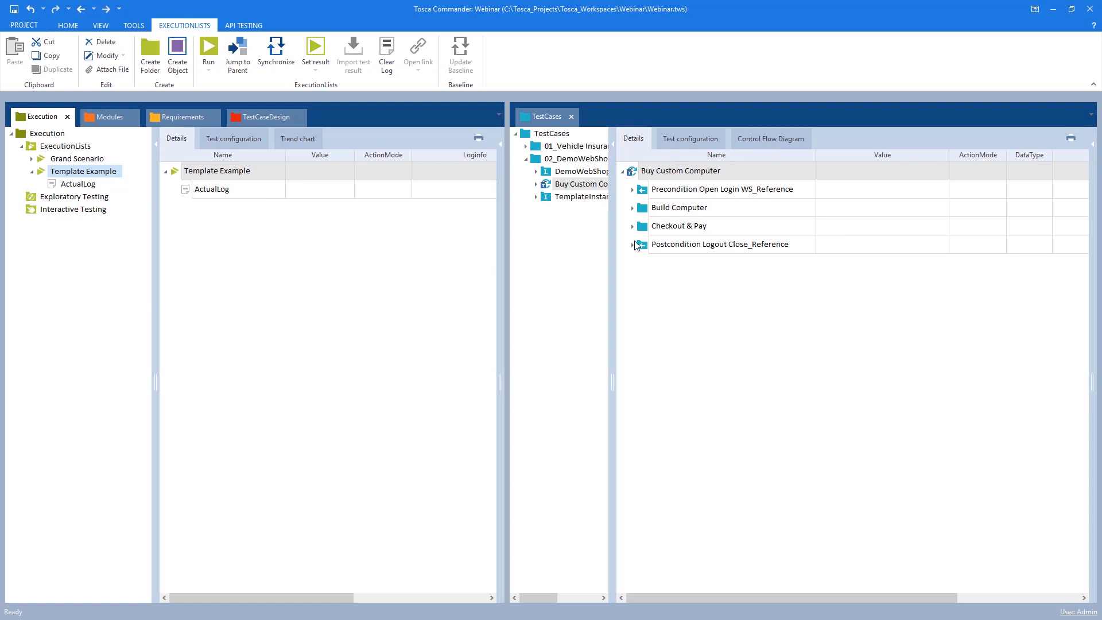
left_click(554, 184)
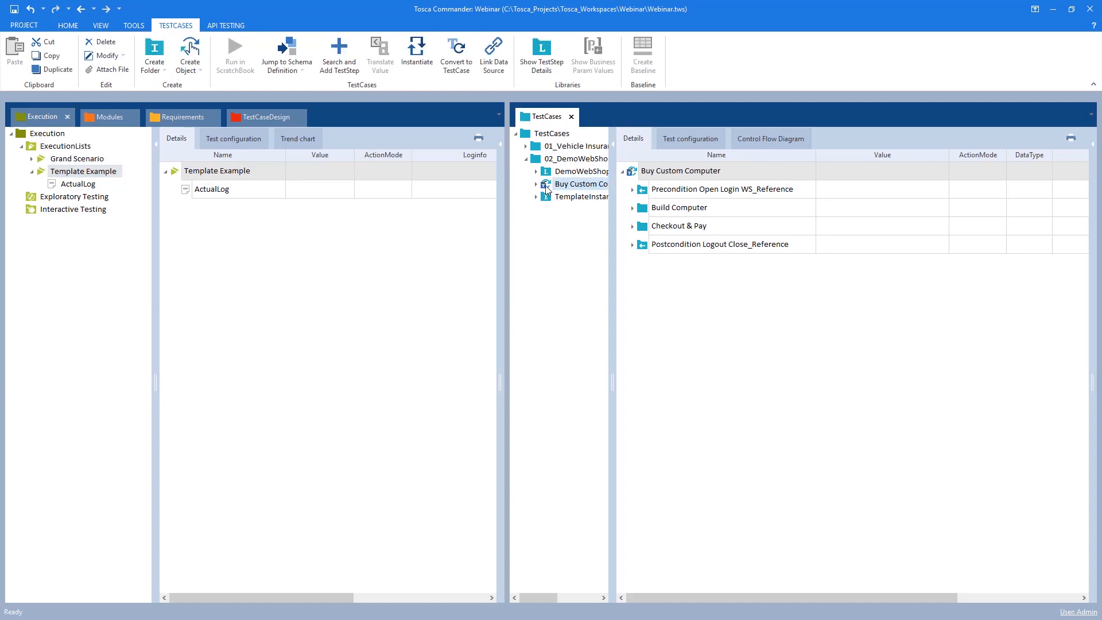
left_click(574, 159)
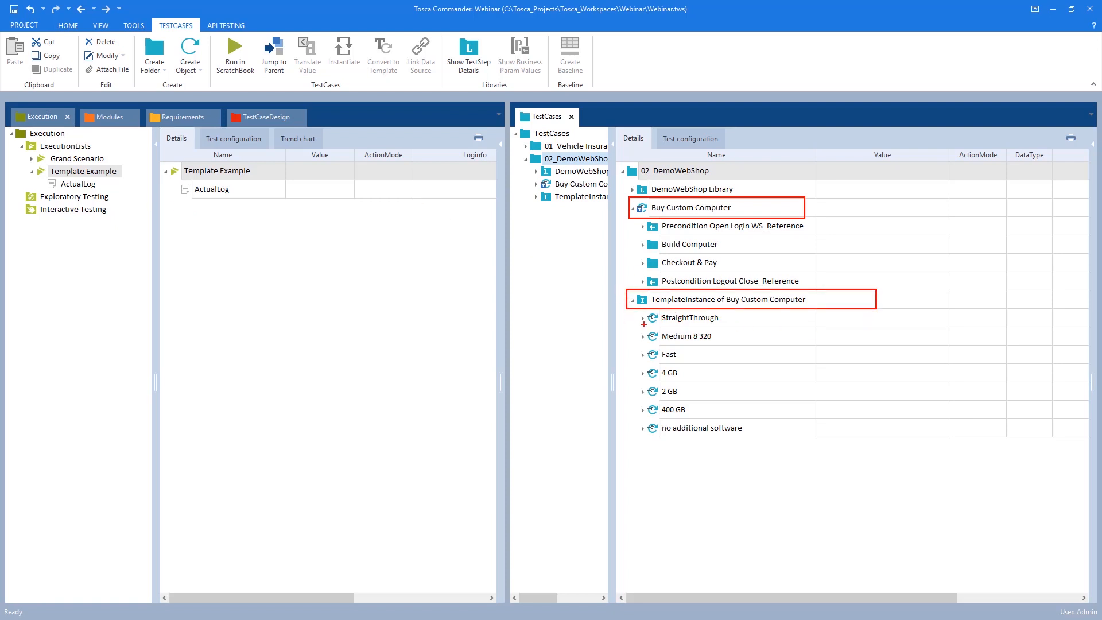
mouse_move(654, 301)
left_mouse_down()
mouse_move(435, 278)
mouse_move(180, 175)
left_mouse_up()
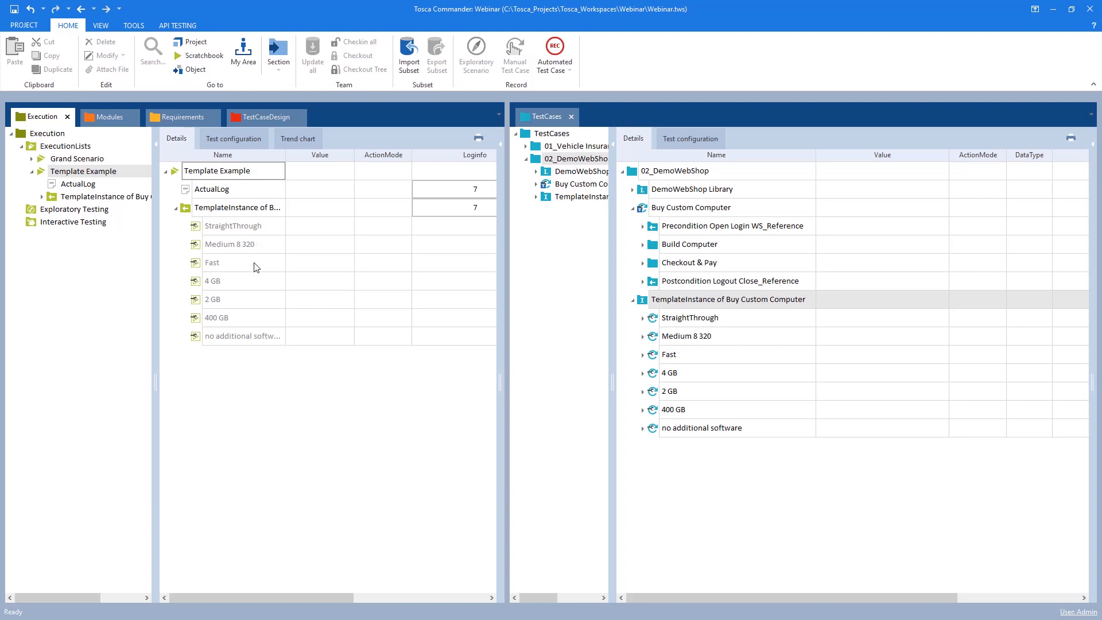
right_click(234, 215)
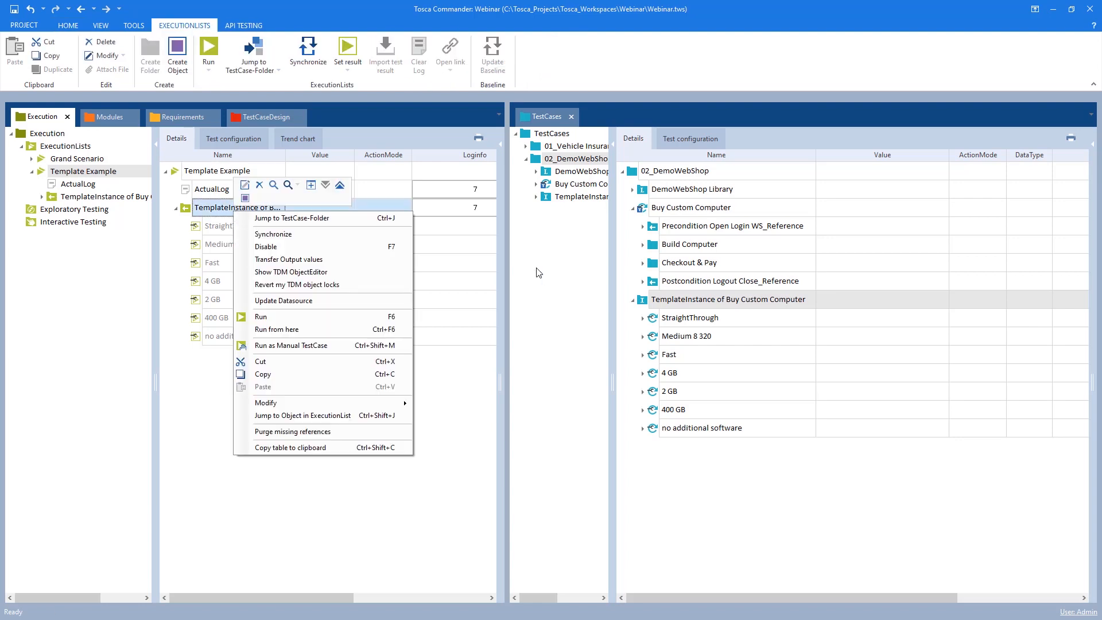
left_click(662, 301)
left_click(654, 434)
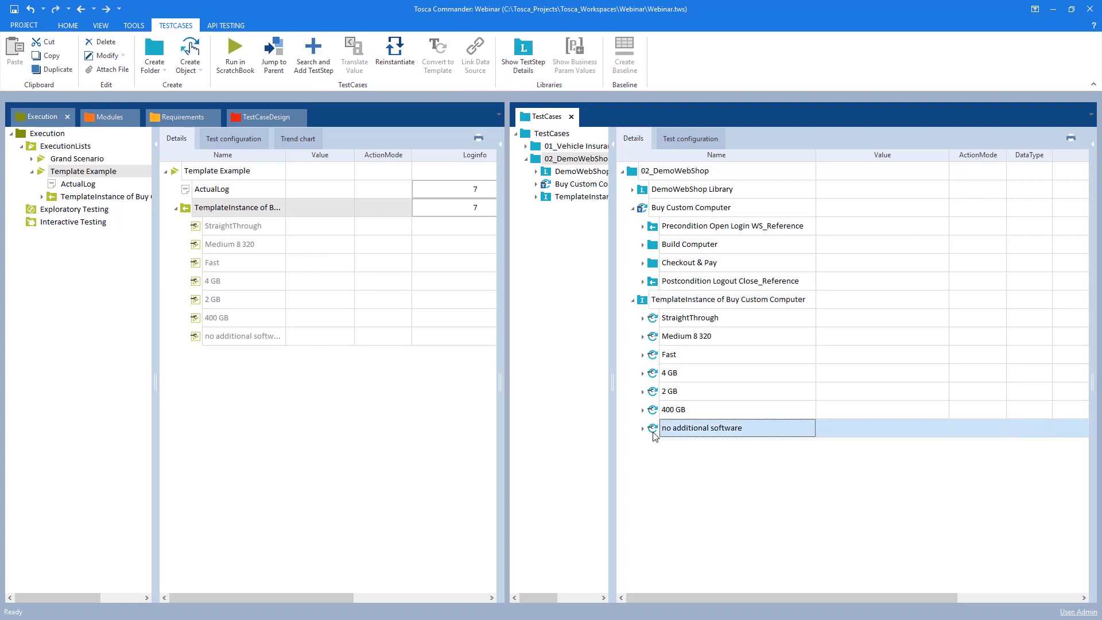
Add a new instance named test to the Buy Custom Computer test sheet in TestCaseDesign
left_click(246, 118)
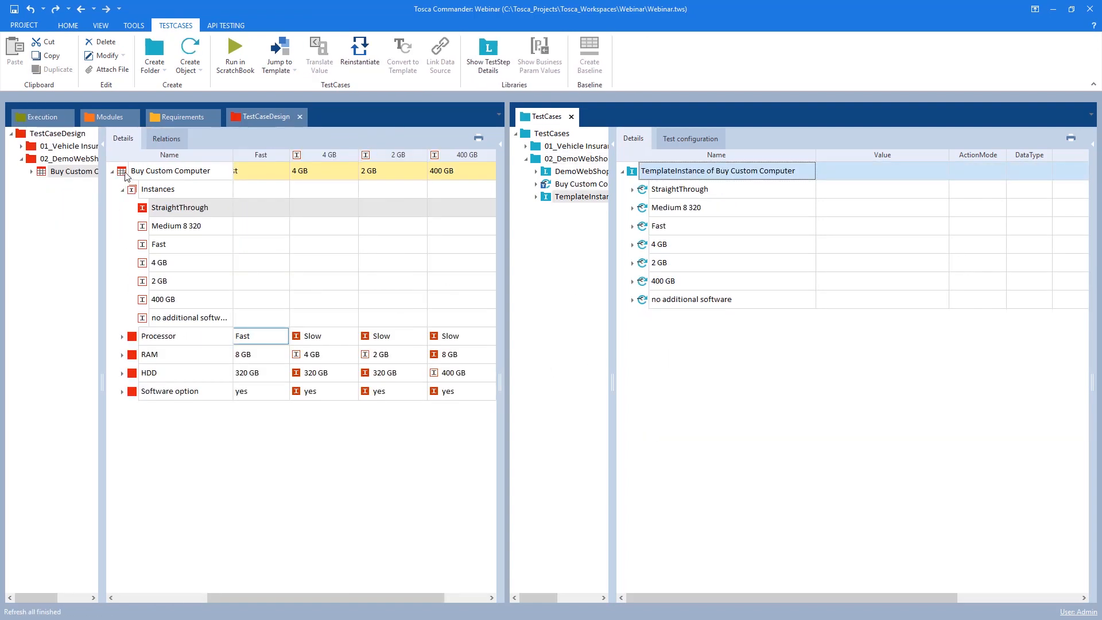
right_click(198, 172)
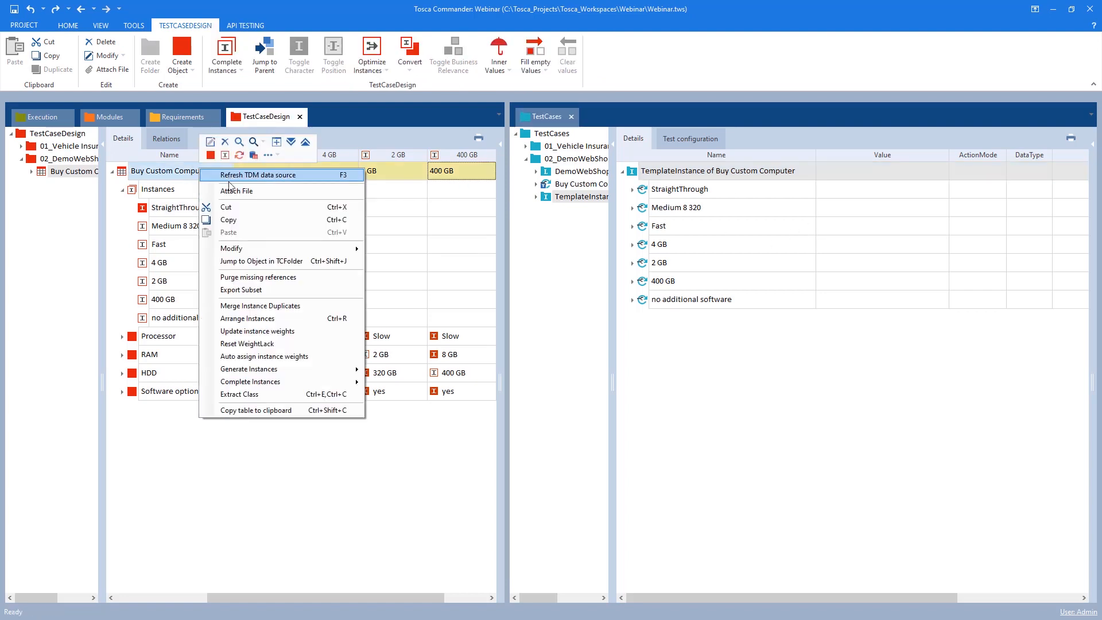
left_click(225, 173)
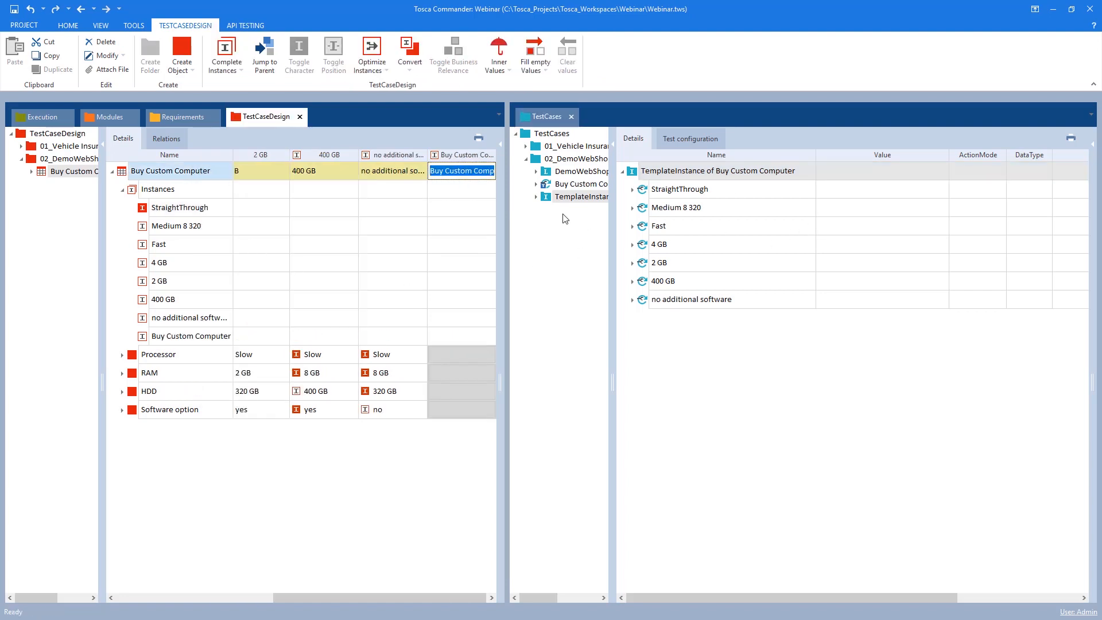
type("test")
key("Return")
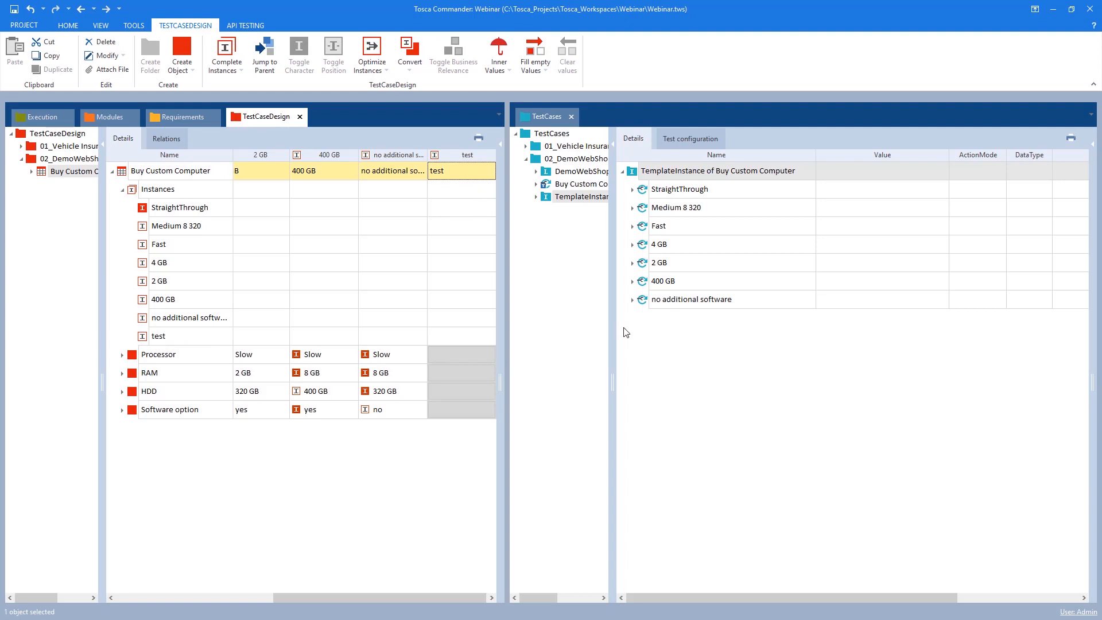
Reinstantiate the TemplateInstance of Buy Custom Computer to pick up the new test instance
right_click(634, 172)
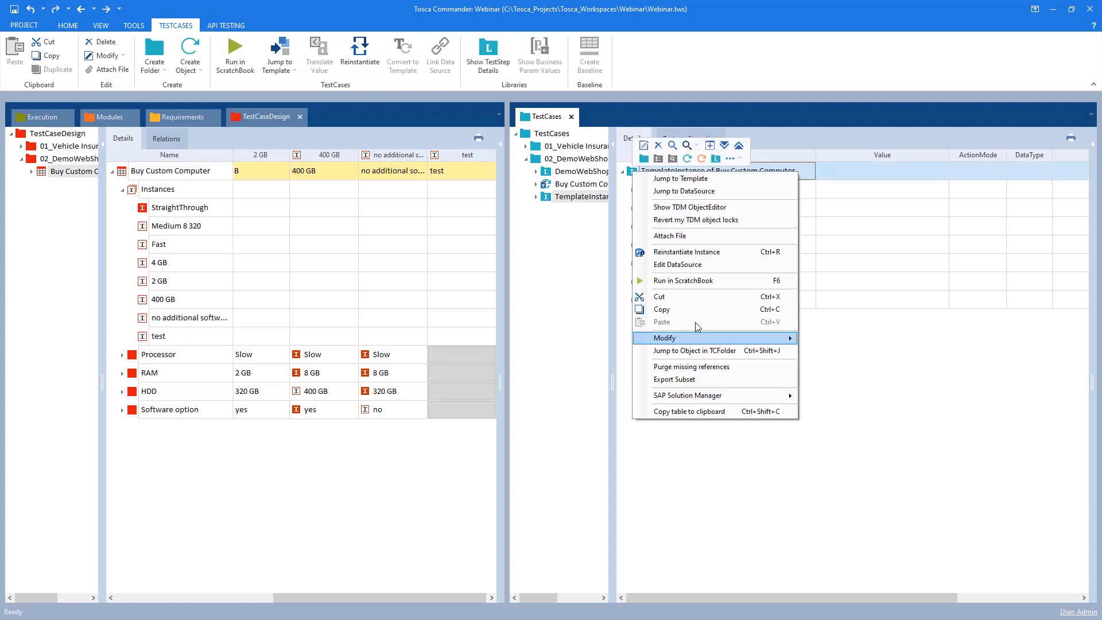
left_click(692, 252)
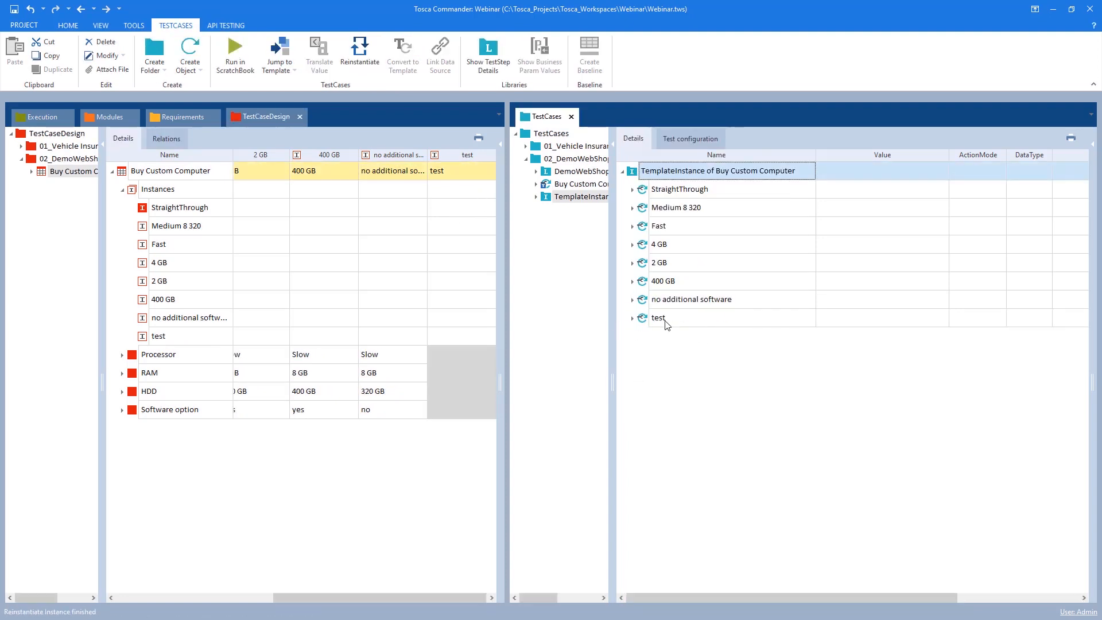
Synchronize the TemplateInstance entry in the Template Example execution list with its updated test cases
left_click(62, 117)
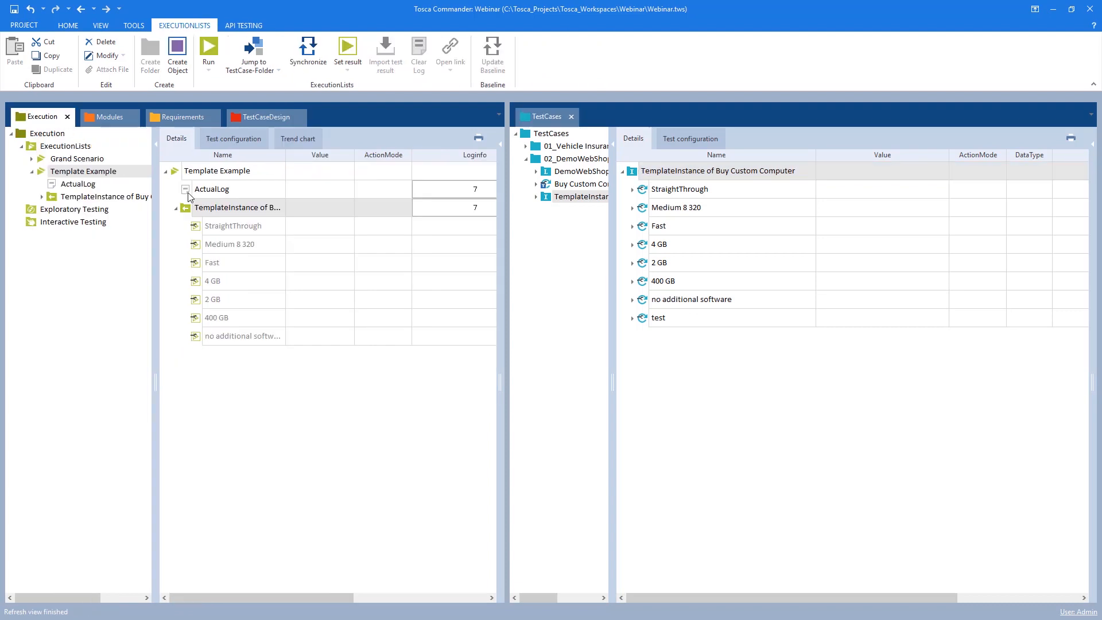
right_click(191, 210)
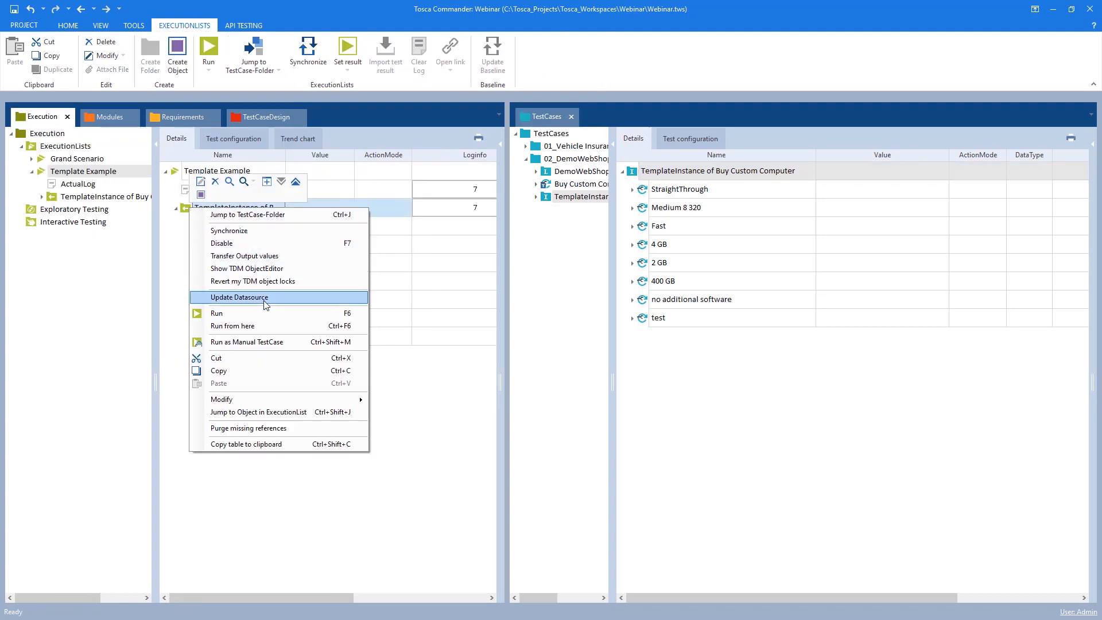
left_click(249, 229)
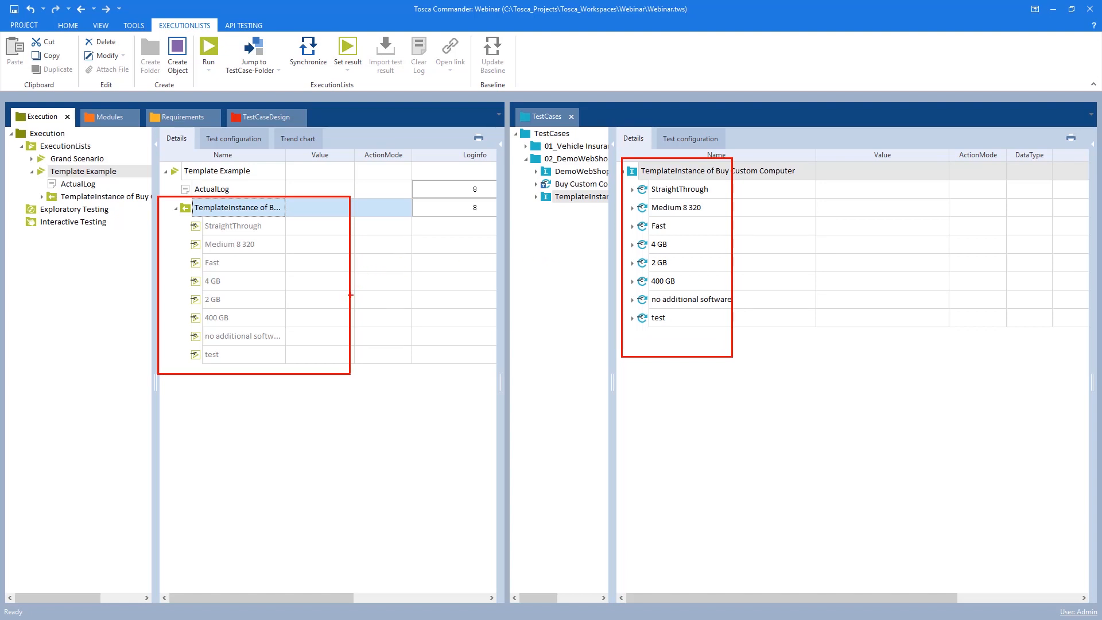
left_click_drag(351, 292, 626, 266)
key("Escape")
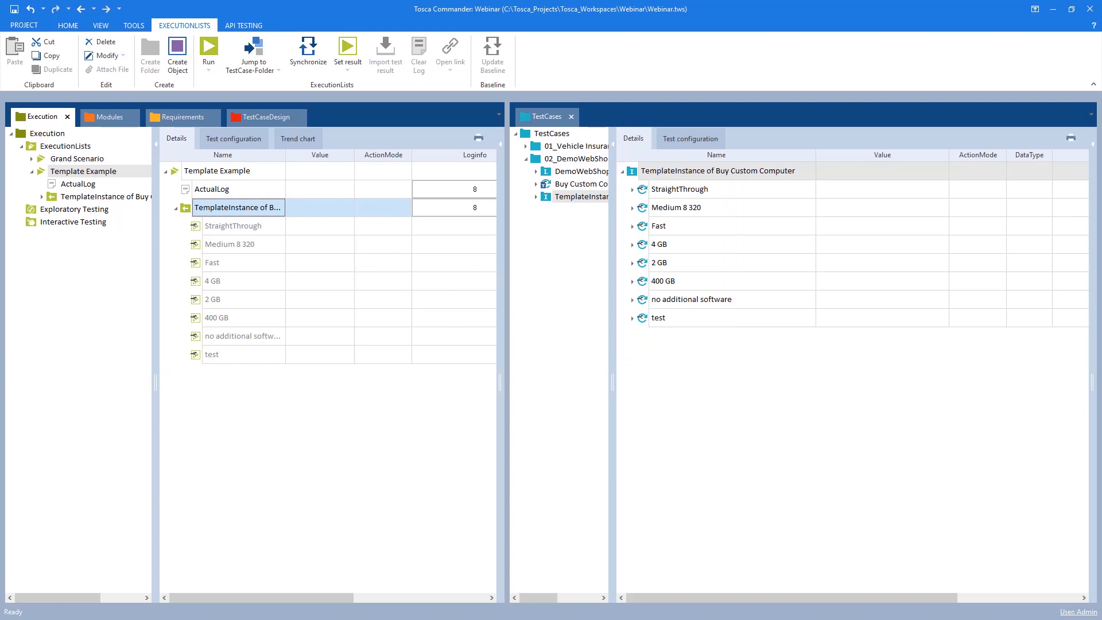